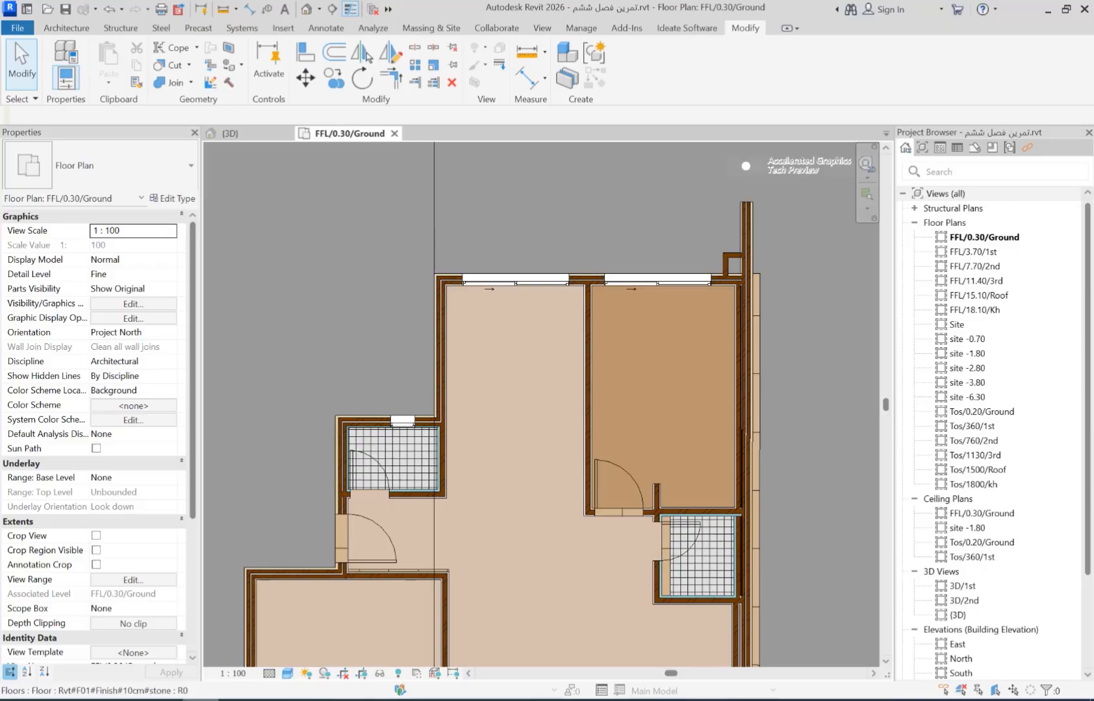
# Isolate the left sliding window on the ground floor plan's upper wall in a 3D section box.
pyautogui.click(511, 278)
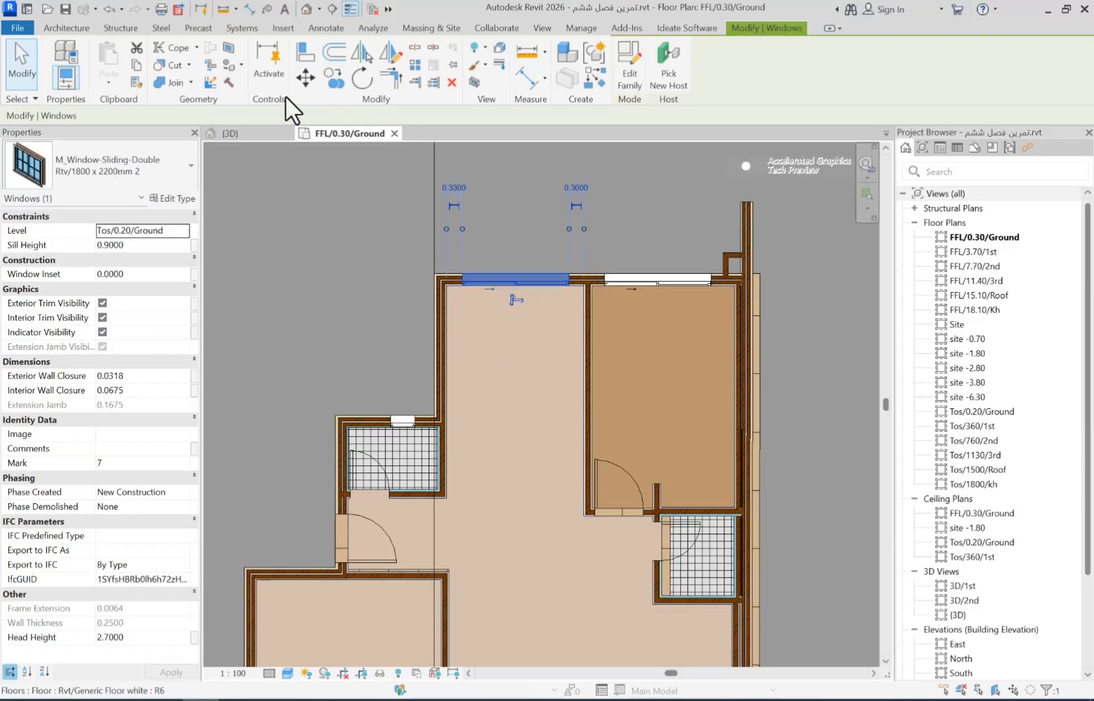
pyautogui.click(474, 82)
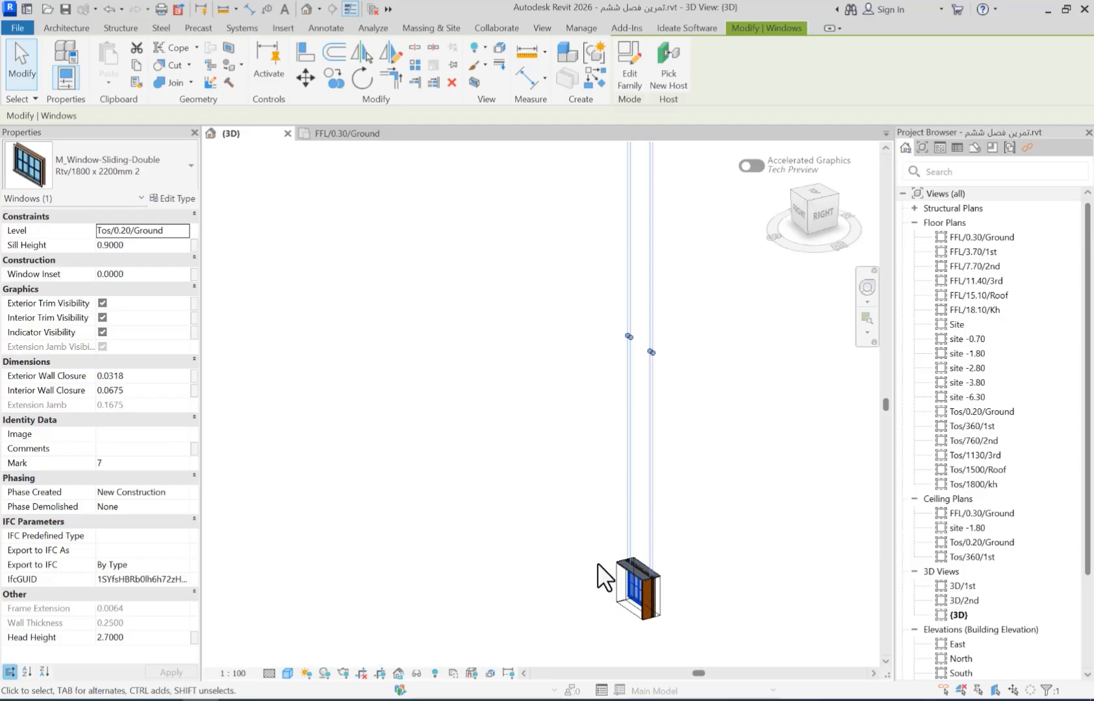
pyautogui.click(669, 627)
pyautogui.scroll(6, 669, 626)
pyautogui.keyDown('shift'); pyautogui.moveTo(653, 584); pyautogui.dragTo(733, 560, button='middle'); pyautogui.keyUp('shift')
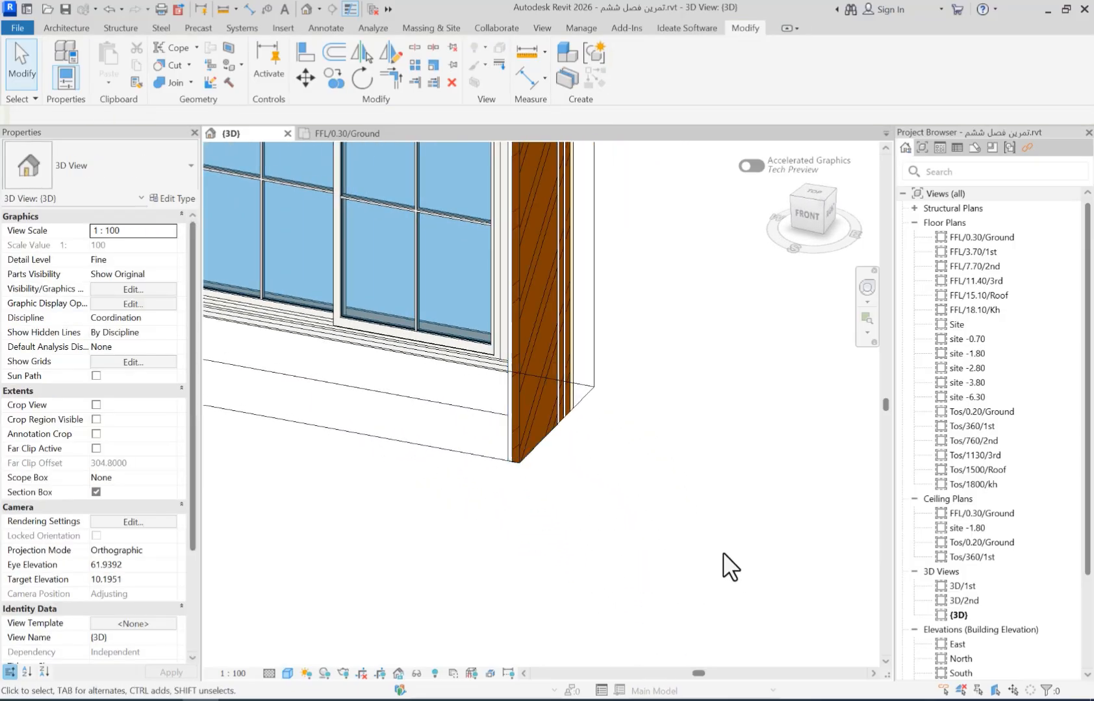
# Pull in the side of the section box so it cuts vertically through the sliding window.
pyautogui.scroll(-4, 733, 561)
pyautogui.click(642, 342)
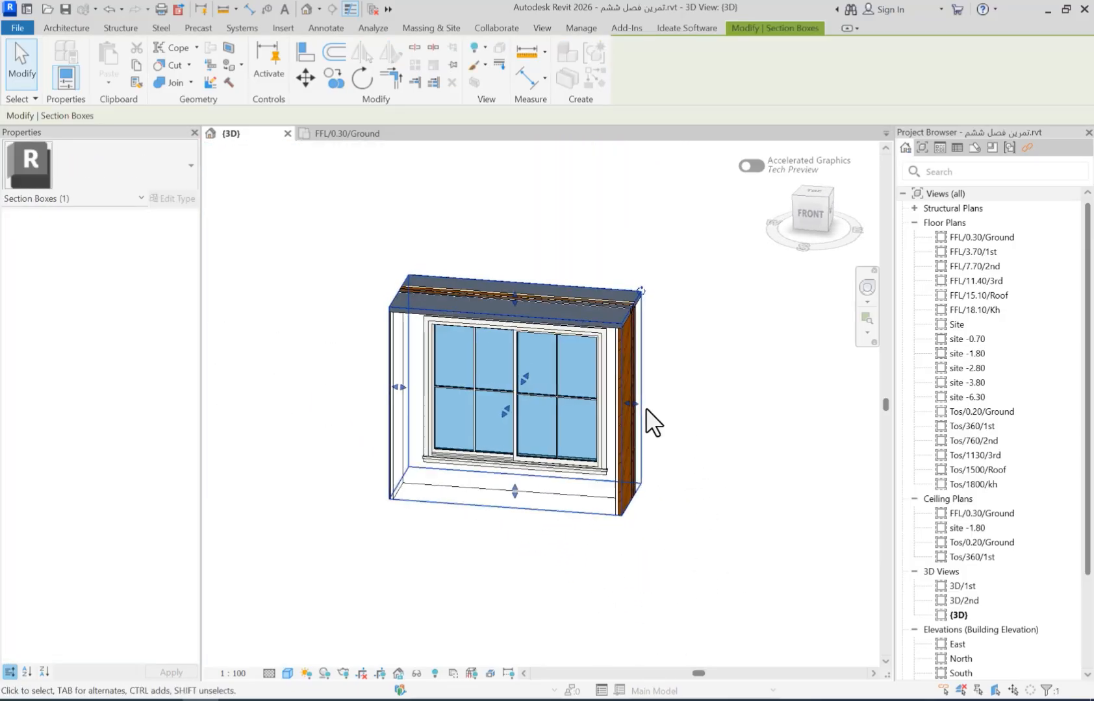
pyautogui.click(746, 417)
pyautogui.keyDown('shift'); pyautogui.moveTo(746, 417); pyautogui.dragTo(647, 352, button='middle'); pyautogui.keyUp('shift')
pyautogui.scroll(5, 597, 346)
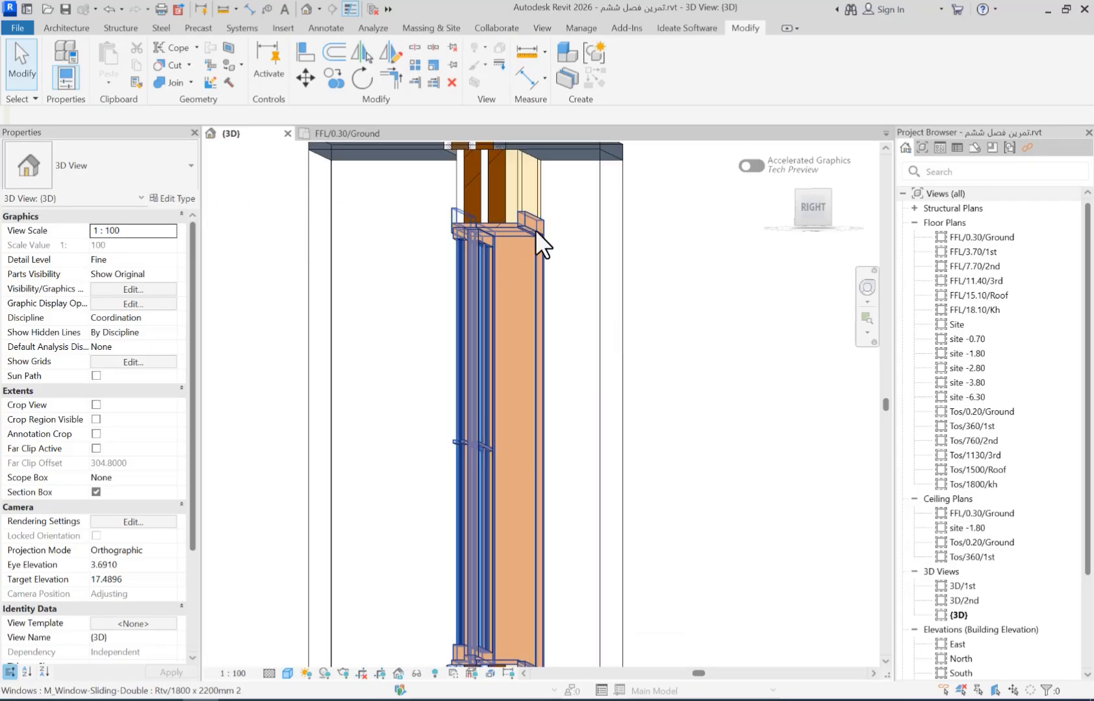
# Examine the cut window's frame, sill and trim within the wall layers from the outside and the inside.
pyautogui.scroll(-3, 551, 422)
pyautogui.keyDown('shift'); pyautogui.moveTo(557, 432); pyautogui.dragTo(361, 536, button='middle'); pyautogui.keyUp('shift')
pyautogui.scroll(3, 737, 432)
pyautogui.keyDown('shift'); pyautogui.moveTo(737, 454); pyautogui.dragTo(838, 484, button='middle'); pyautogui.keyUp('shift')
pyautogui.keyDown('shift'); pyautogui.moveTo(503, 477); pyautogui.dragTo(689, 503, button='middle'); pyautogui.keyUp('shift')
pyautogui.moveTo(574, 484); pyautogui.dragTo(680, 470, button='middle')
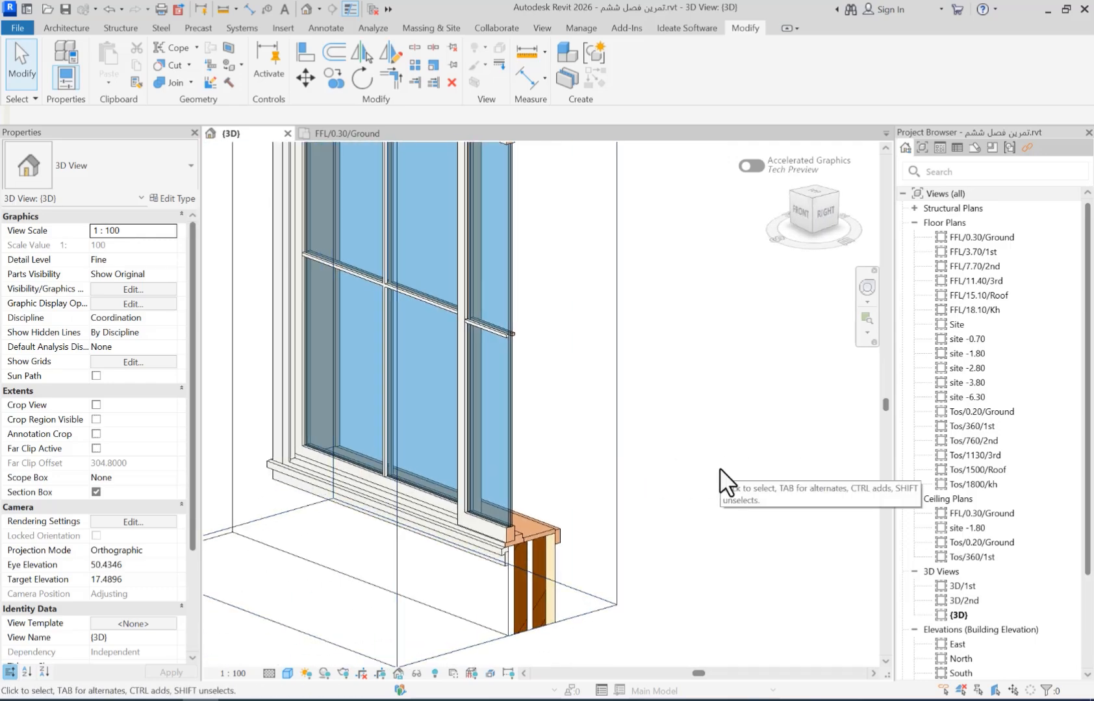
pyautogui.scroll(-3, 719, 469)
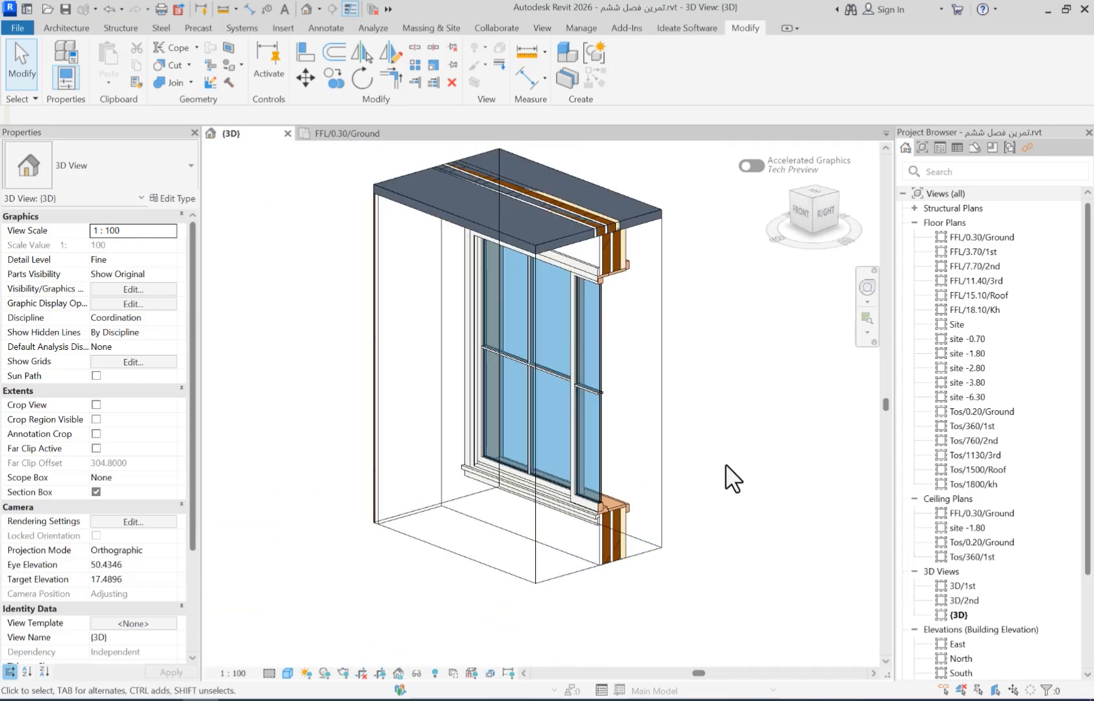
pyautogui.keyDown('shift'); pyautogui.moveTo(759, 512); pyautogui.dragTo(567, 562, button='middle'); pyautogui.keyUp('shift')
pyautogui.moveTo(566, 562); pyautogui.dragTo(499, 554, button='middle')
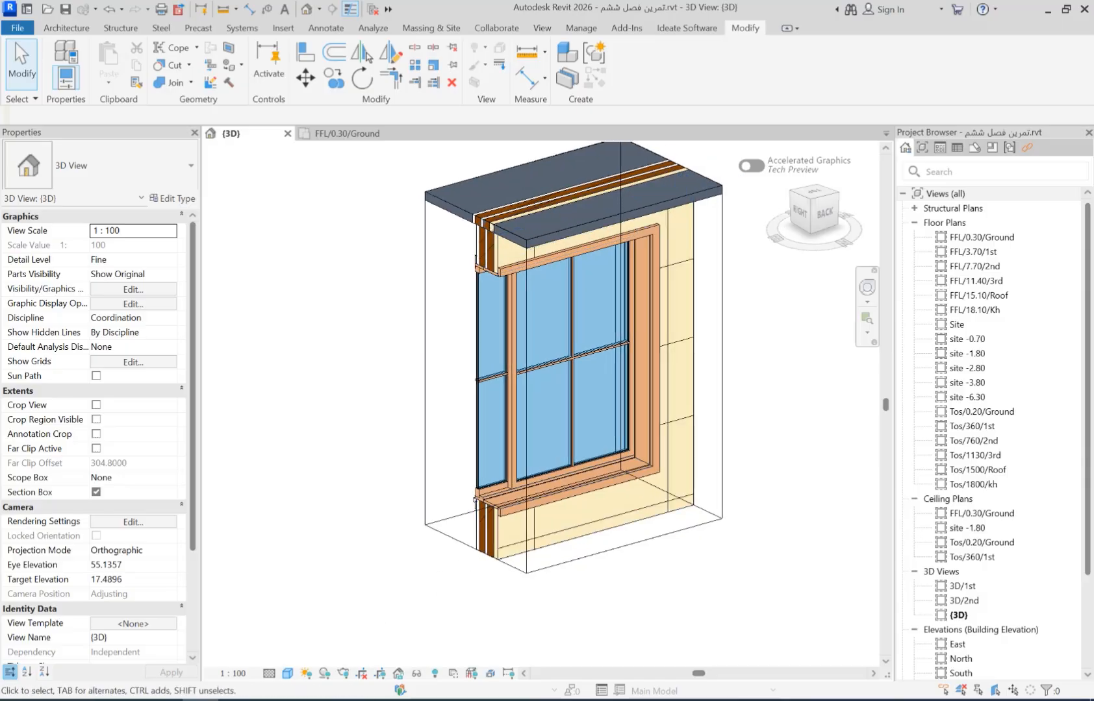
pyautogui.click(310, 700)
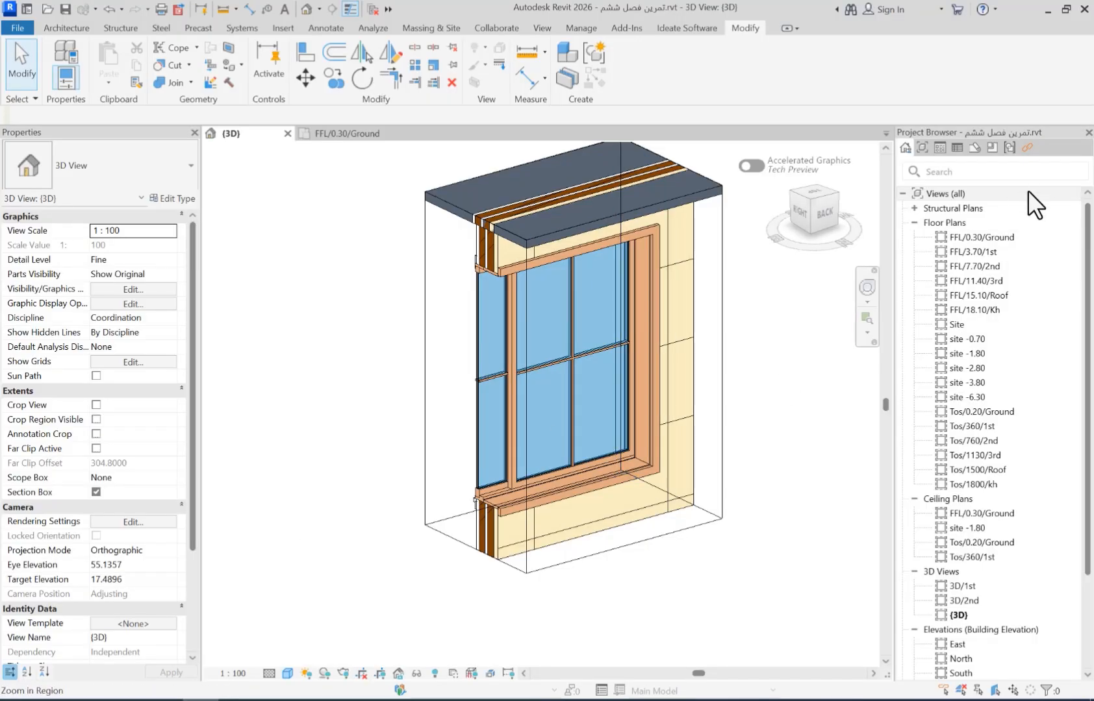
# Open the FFL/3.70/1st floor plan at the window beside the building's upper-left corner.
pyautogui.doubleClick(973, 253)
pyautogui.scroll(8, 432, 289)
pyautogui.scroll(6, 381, 320)
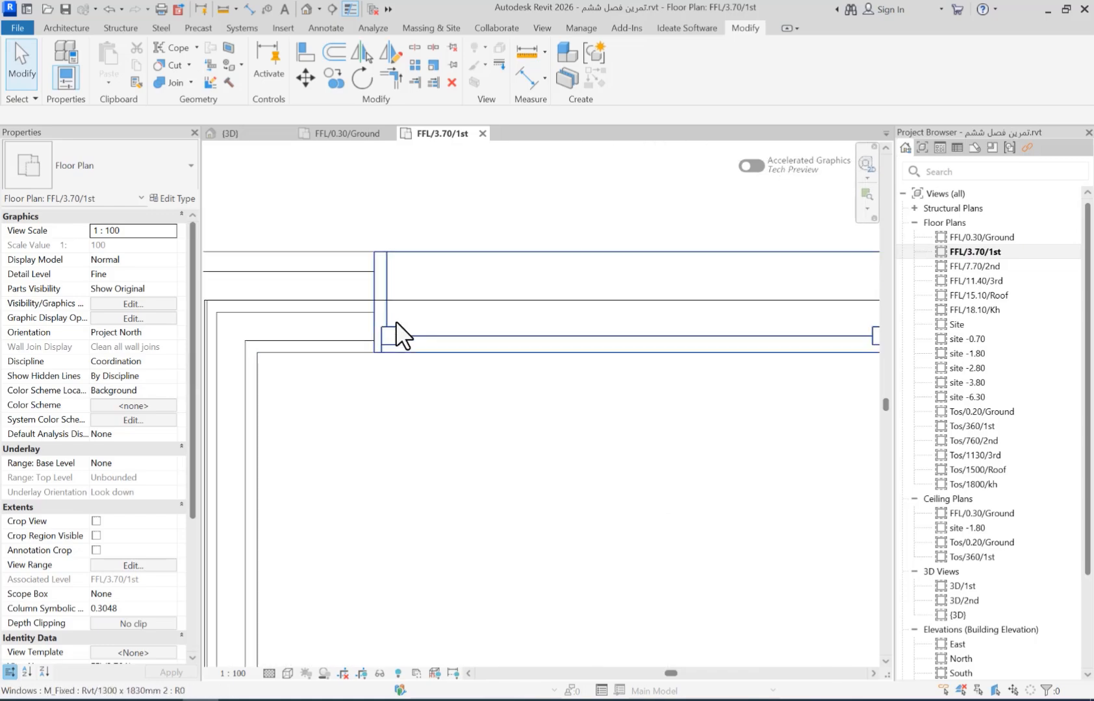
pyautogui.moveTo(373, 256); pyautogui.dragTo(430, 338, button='middle')
# Draw diagonal detail lines from both inner corners of the window opening, splaying outward to the wall's exterior face.
pyautogui.click(322, 30)
pyautogui.click(328, 48)
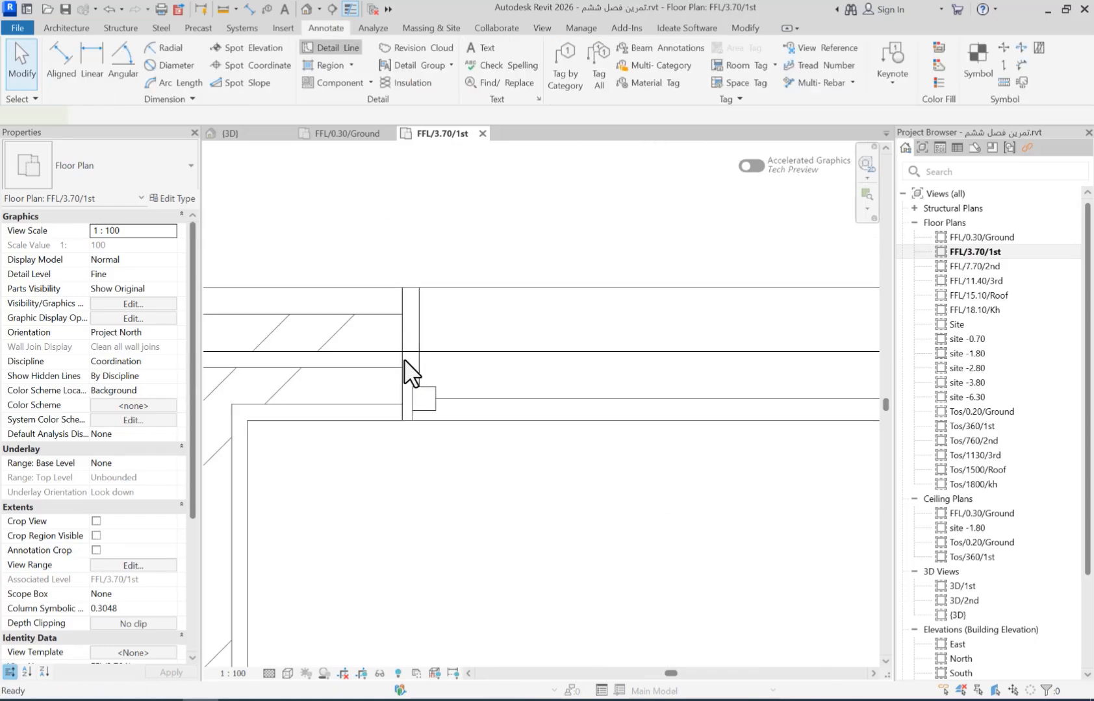
pyautogui.click(401, 419)
pyautogui.click(314, 282)
pyautogui.press('Escape')
pyautogui.scroll(-2, 318, 269)
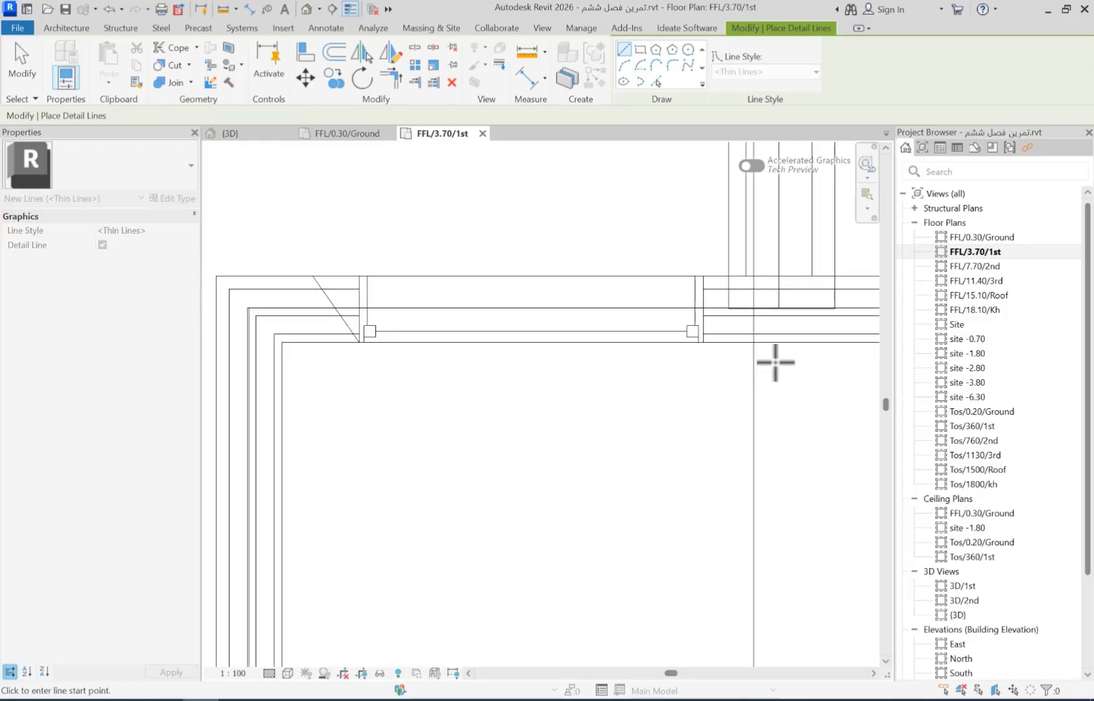
pyautogui.click(703, 341)
pyautogui.press('Escape')
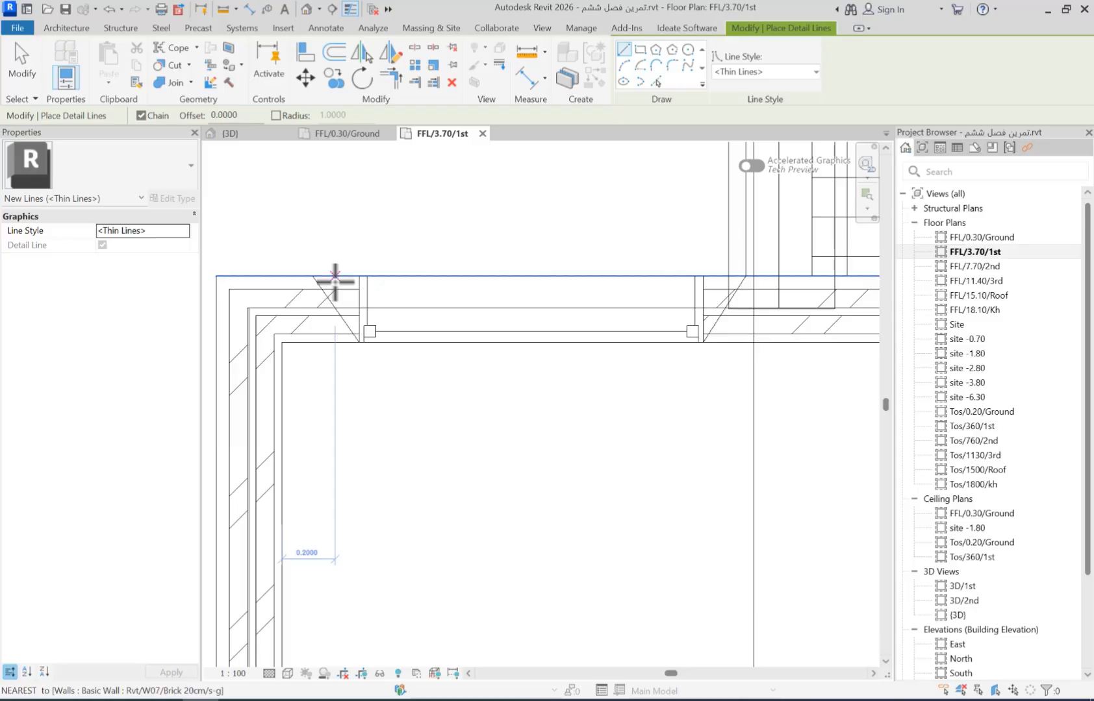
pyautogui.click(20, 49)
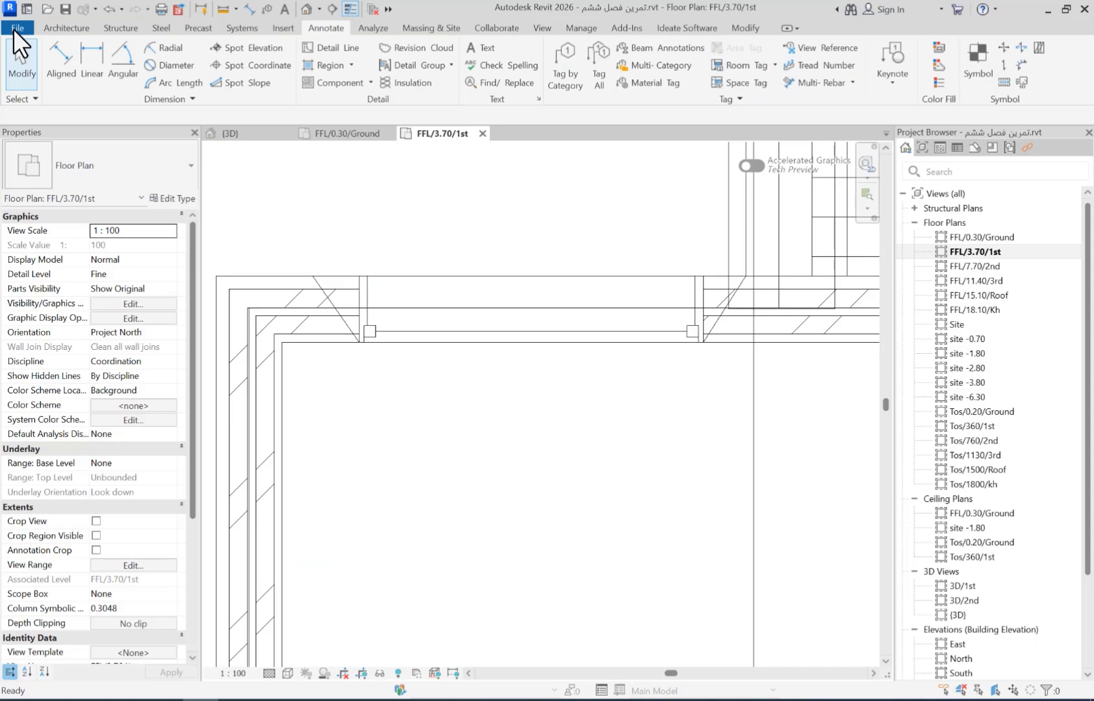
# Create a new family from the Window.rft template in the English-Imperial folder.
pyautogui.click(16, 29)
pyautogui.moveTo(101, 94)
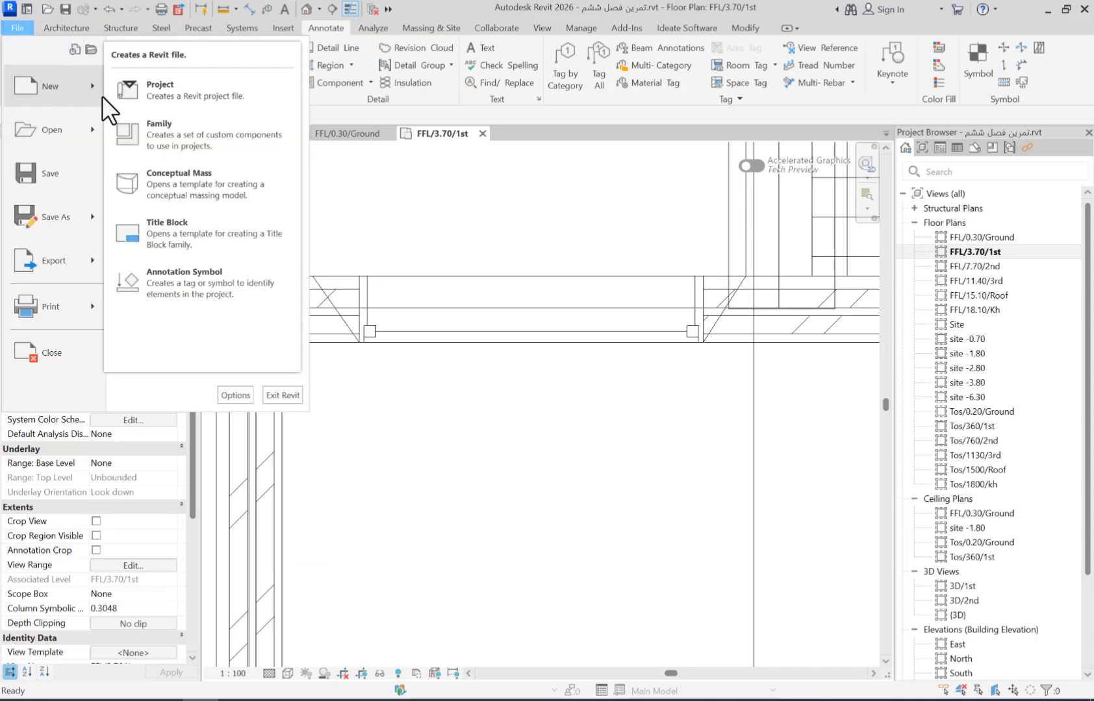
pyautogui.click(175, 123)
pyautogui.scroll(-10, 517, 250)
pyautogui.scroll(-10, 531, 288)
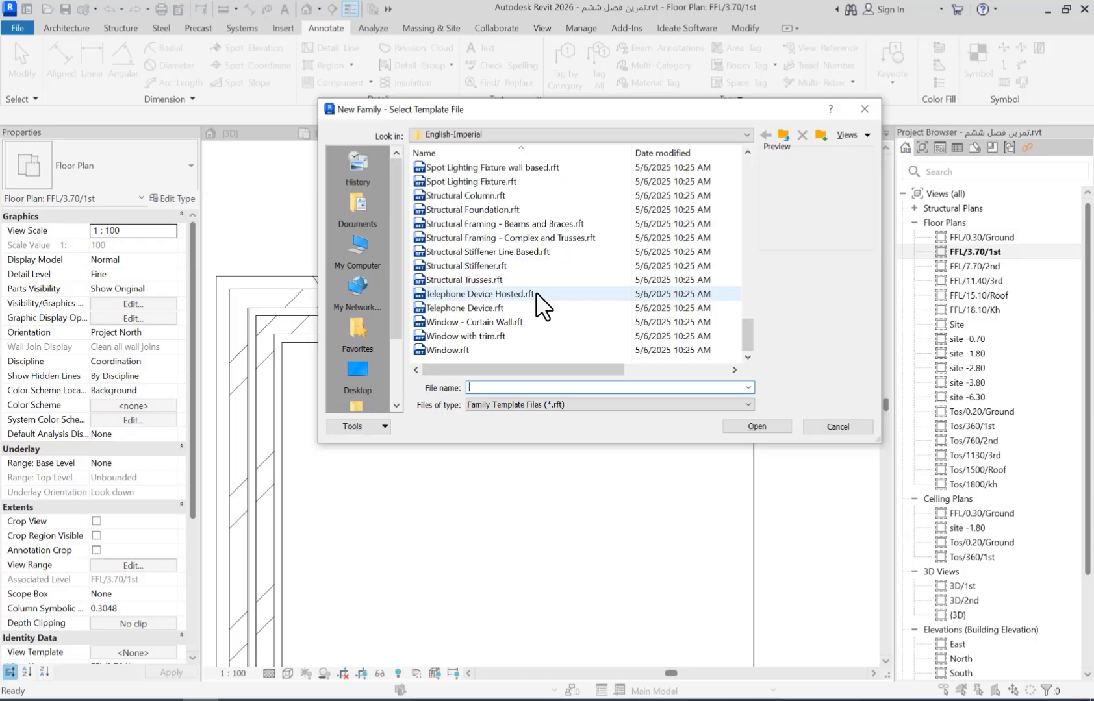
pyautogui.click(458, 350)
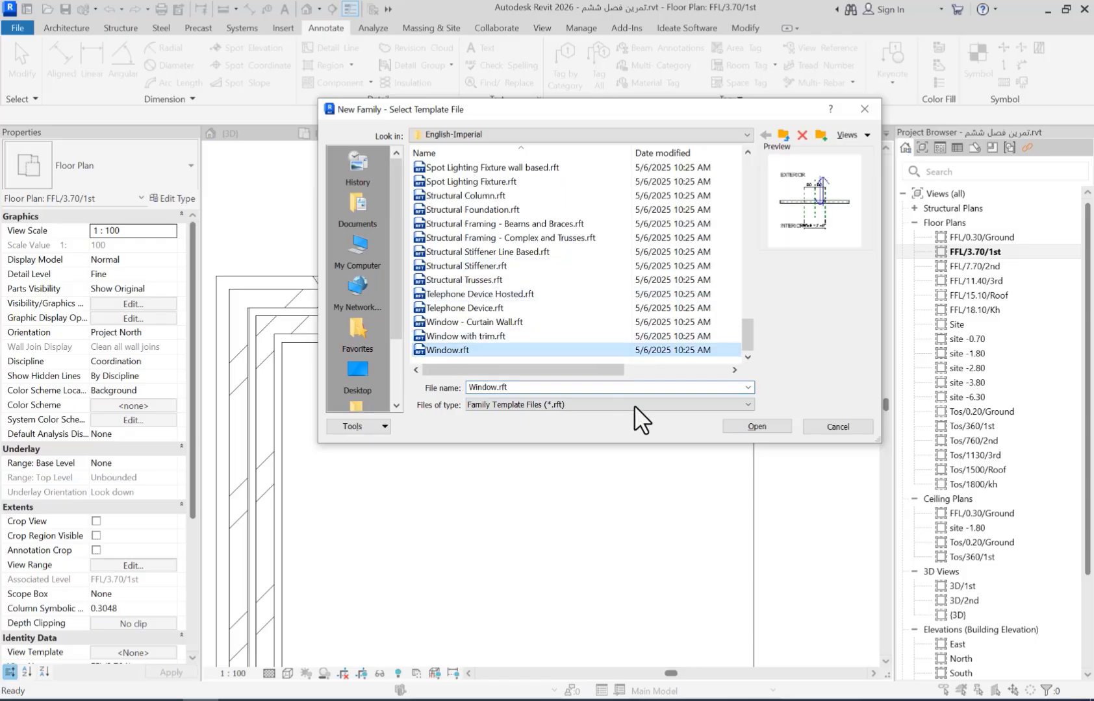
pyautogui.click(757, 426)
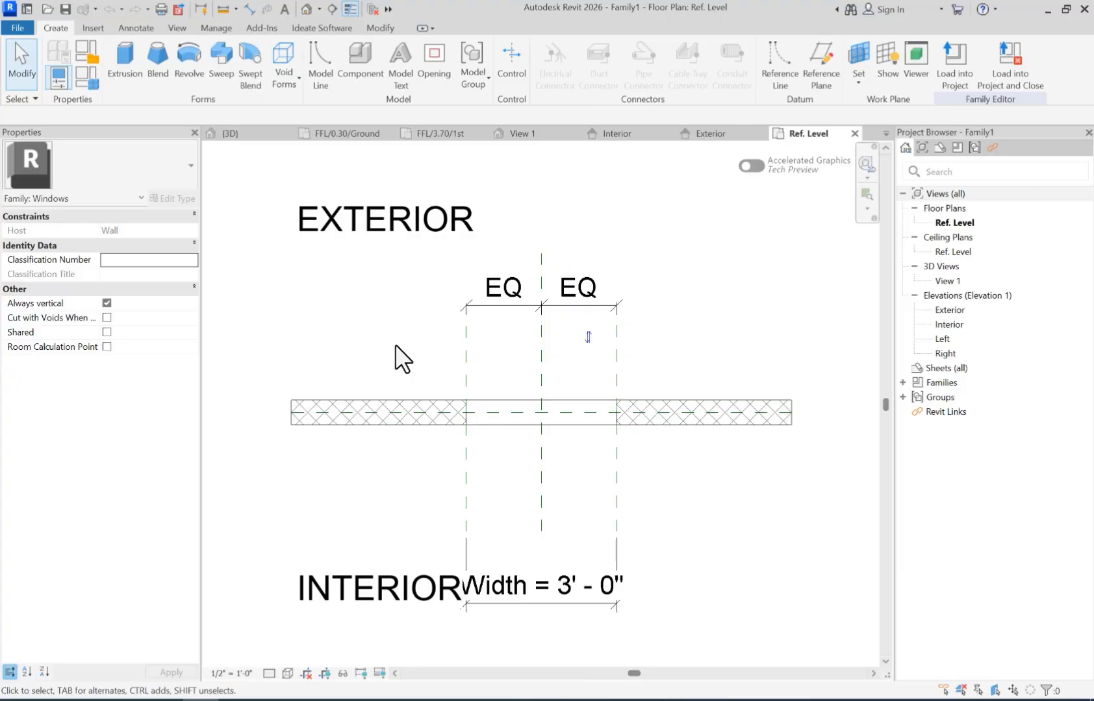
# Inspect the template's host wall and its opening cut in the default 3D view.
pyautogui.click(696, 412)
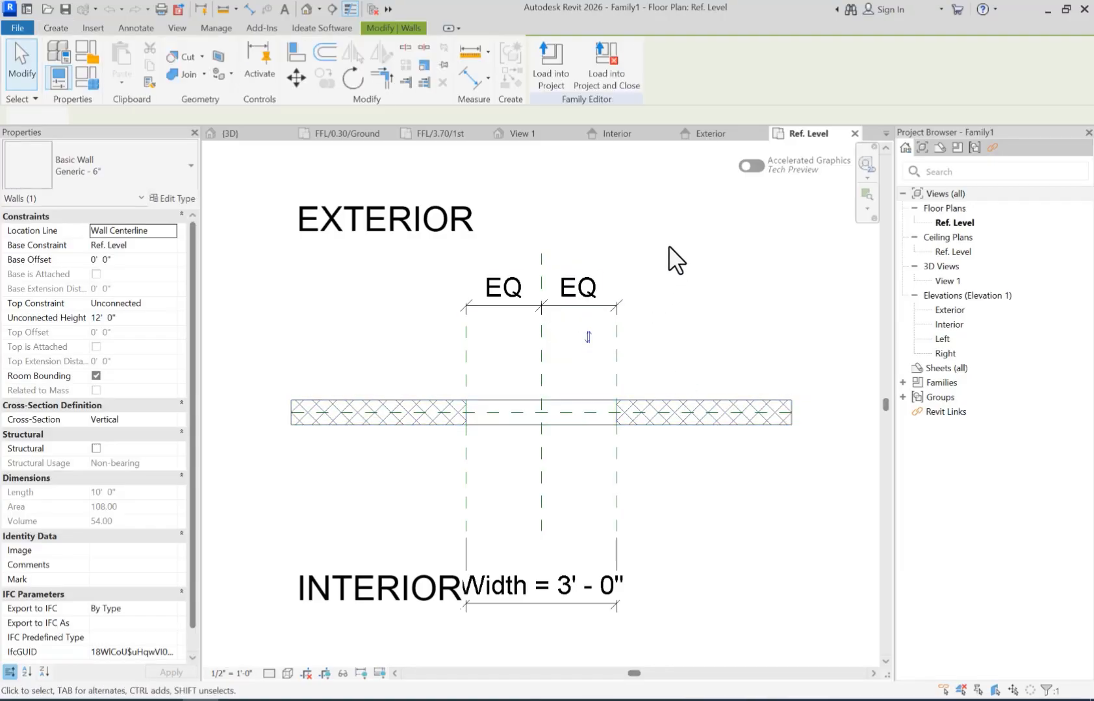
pyautogui.click(668, 245)
pyautogui.click(306, 9)
pyautogui.keyDown('shift'); pyautogui.moveTo(470, 467); pyautogui.dragTo(700, 356, button='middle'); pyautogui.keyUp('shift')
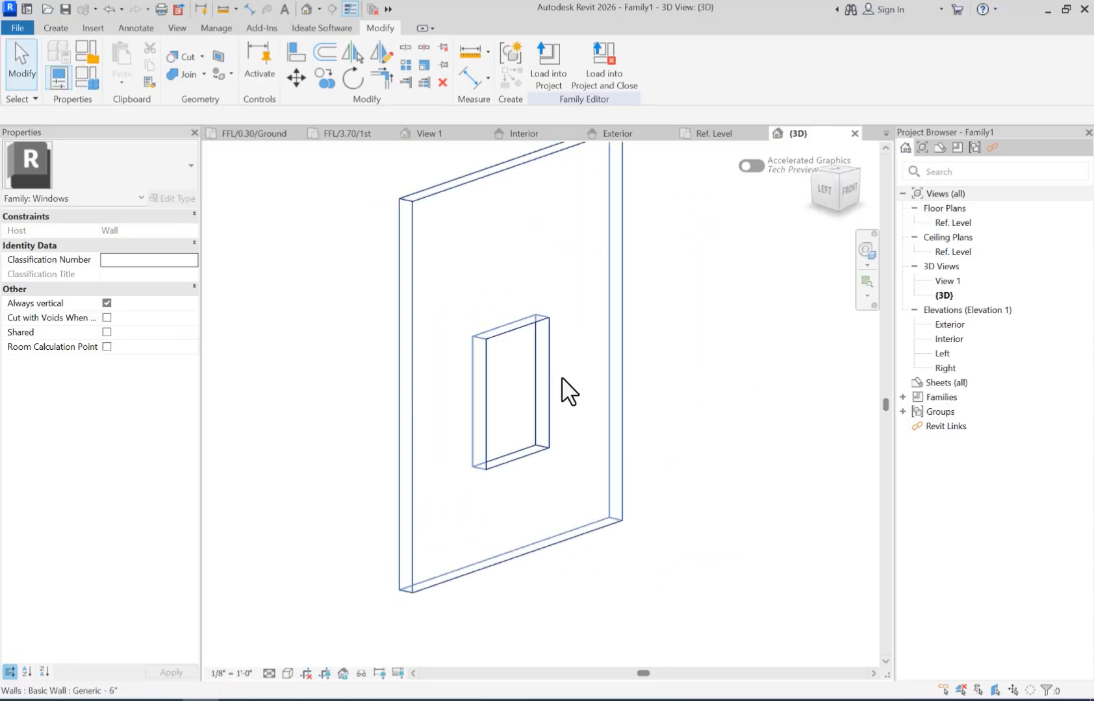
pyautogui.click(549, 364)
pyautogui.keyDown('shift'); pyautogui.moveTo(654, 356); pyautogui.dragTo(642, 391, button='middle'); pyautogui.keyUp('shift')
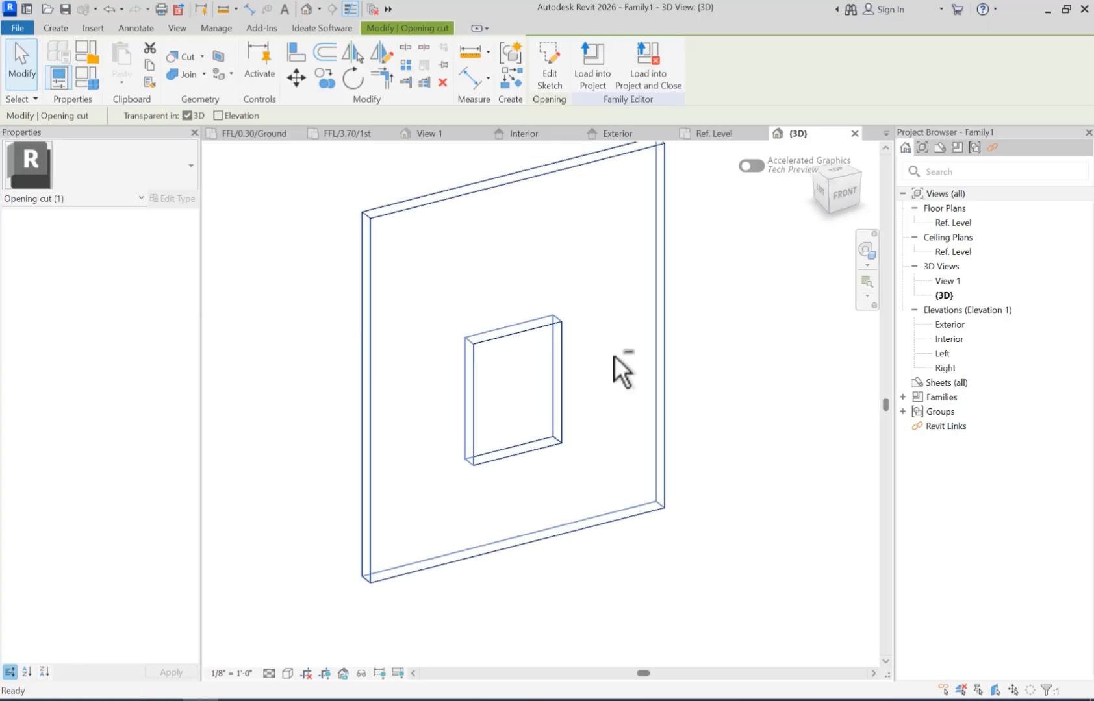
pyautogui.click(553, 71)
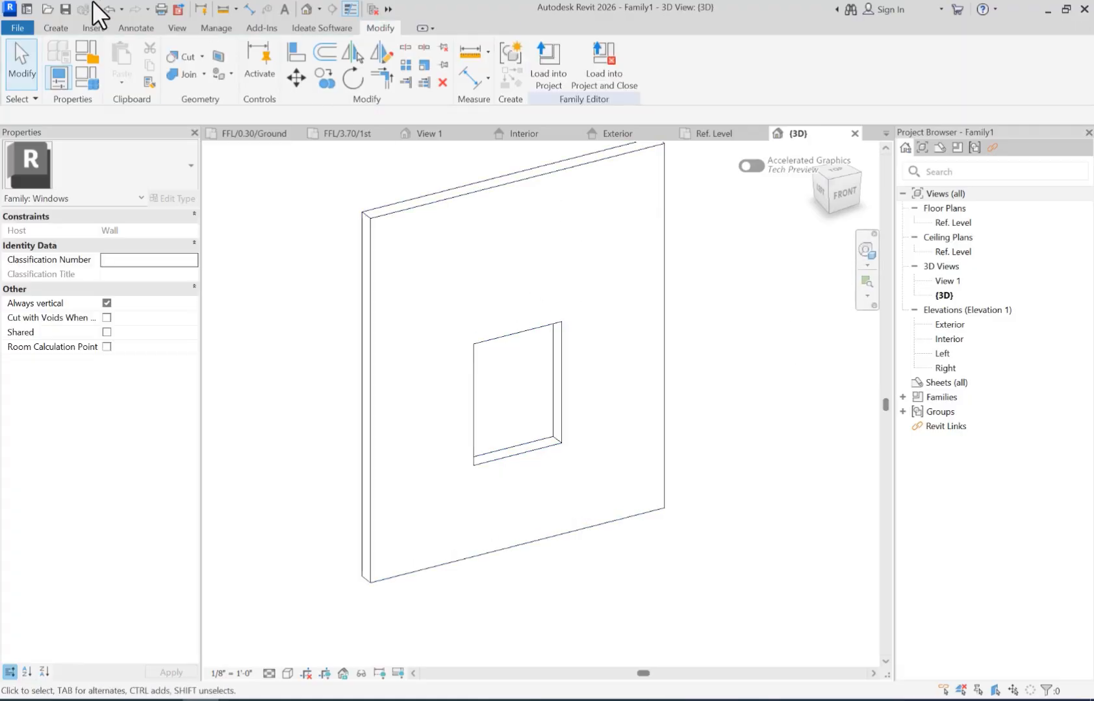
# Set the work plane to the front face of the host wall by picking a plane.
pyautogui.click(52, 28)
pyautogui.click(292, 76)
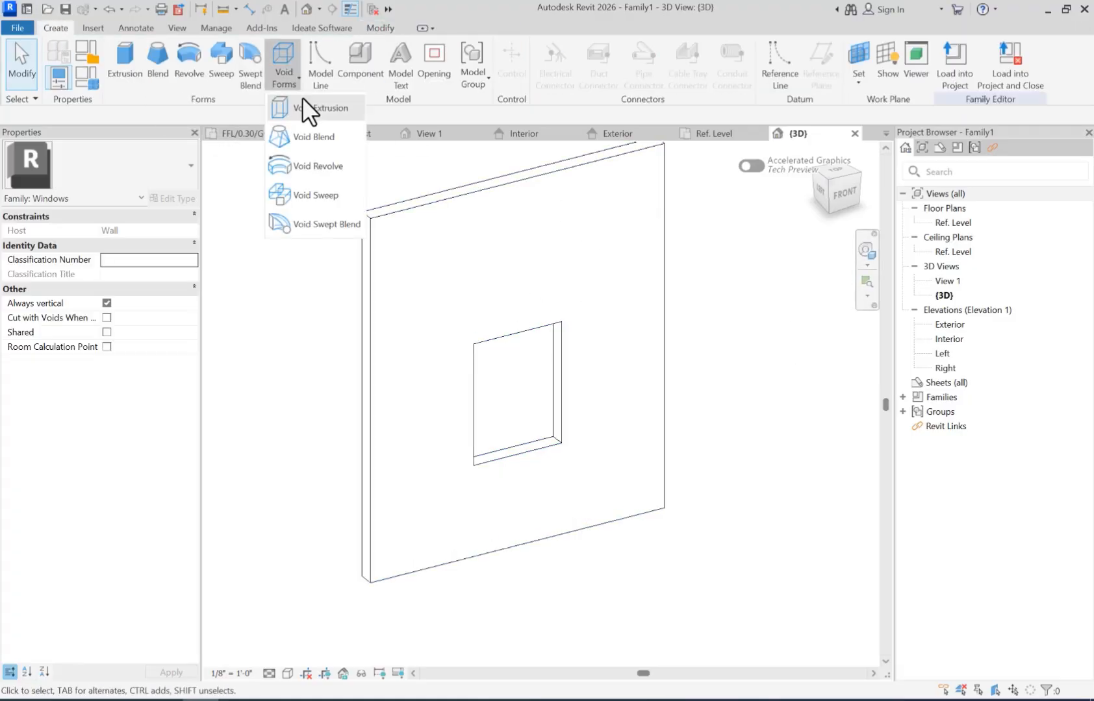
pyautogui.click(860, 55)
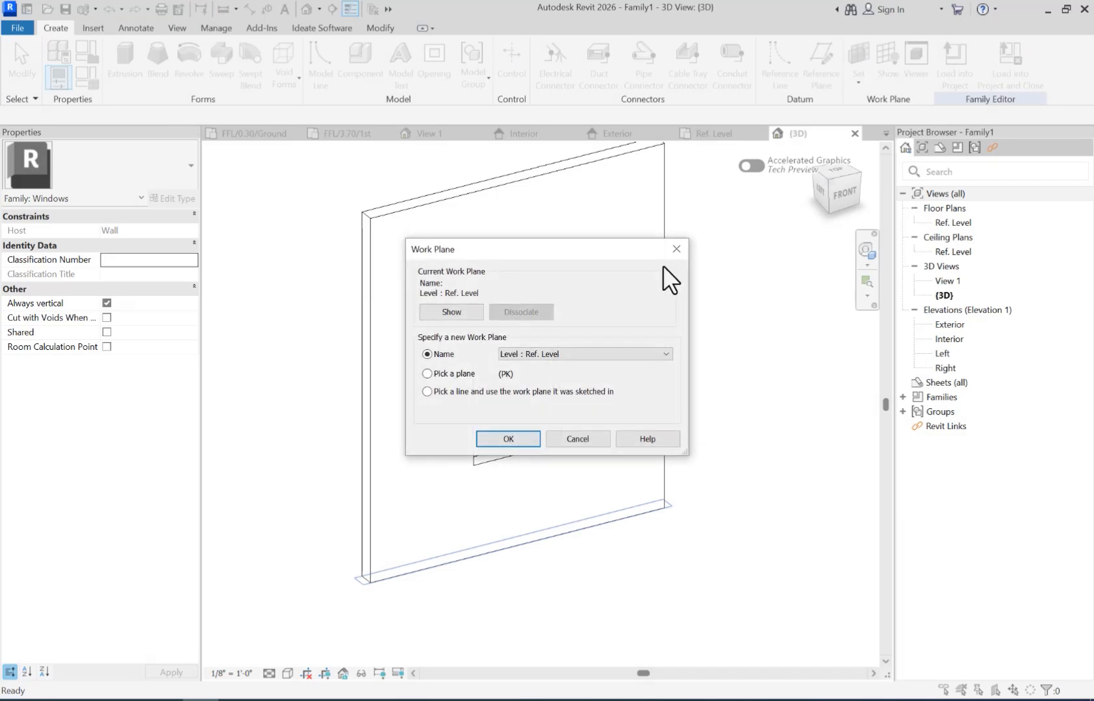
pyautogui.click(427, 373)
pyautogui.click(529, 436)
pyautogui.click(603, 245)
# Create a 1' deep void extrusion from a narrow vertical rectangle on the wall face, up and right of the opening.
pyautogui.click(292, 87)
pyautogui.click(315, 112)
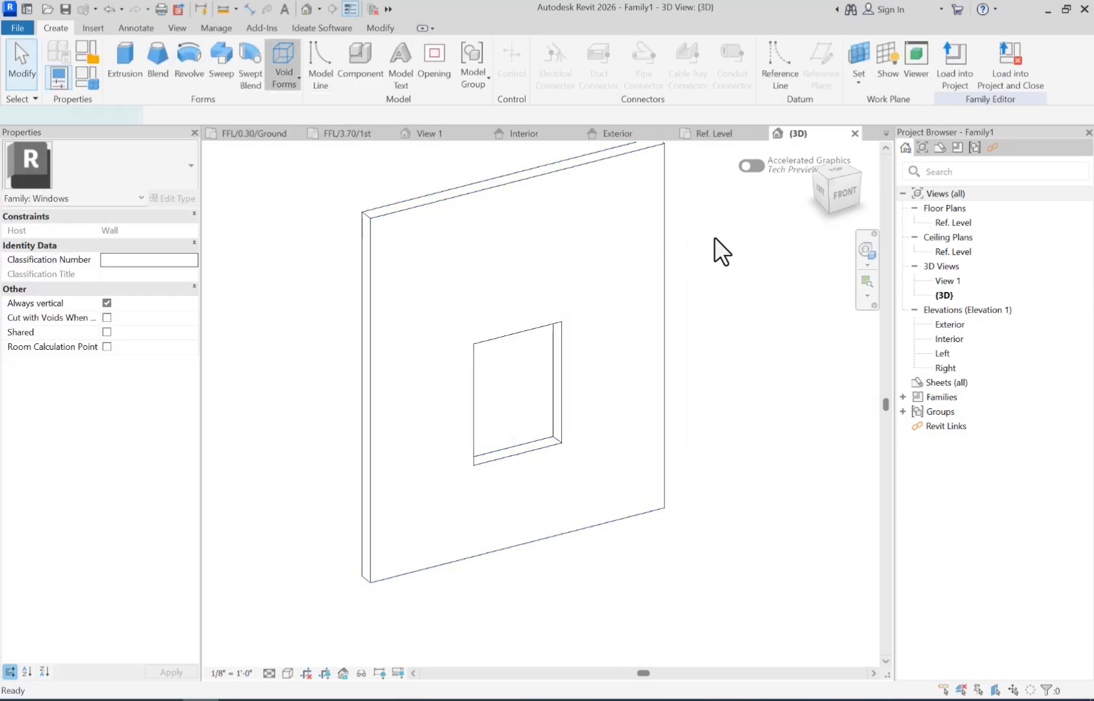
pyautogui.click(670, 50)
pyautogui.click(620, 244)
pyautogui.click(590, 343)
pyautogui.click(545, 79)
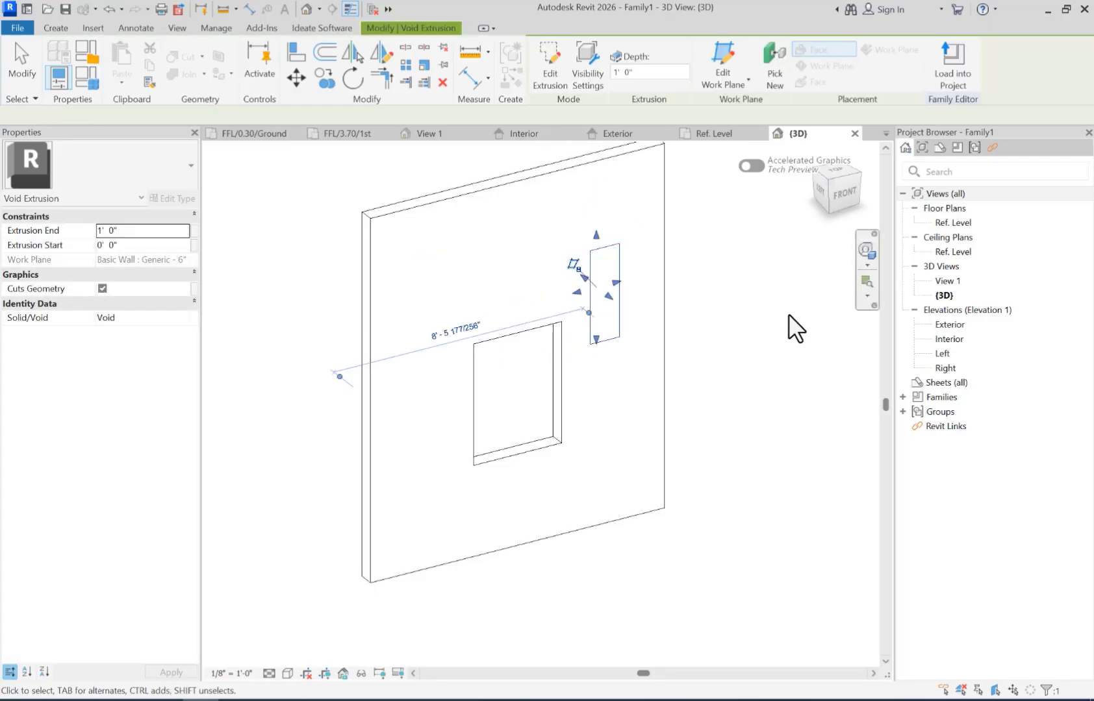
# Try to cut the host wall with the void extrusion while the opening cut is still present.
pyautogui.moveTo(674, 298)
pyautogui.keyDown('shift'); pyautogui.mouseDown(button='middle')
pyautogui.moveTo(707, 371)
pyautogui.moveTo(668, 328)
pyautogui.moveTo(659, 342)
pyautogui.moveTo(686, 334)
pyautogui.mouseUp(button='middle'); pyautogui.keyUp('shift')
pyautogui.click(435, 296)
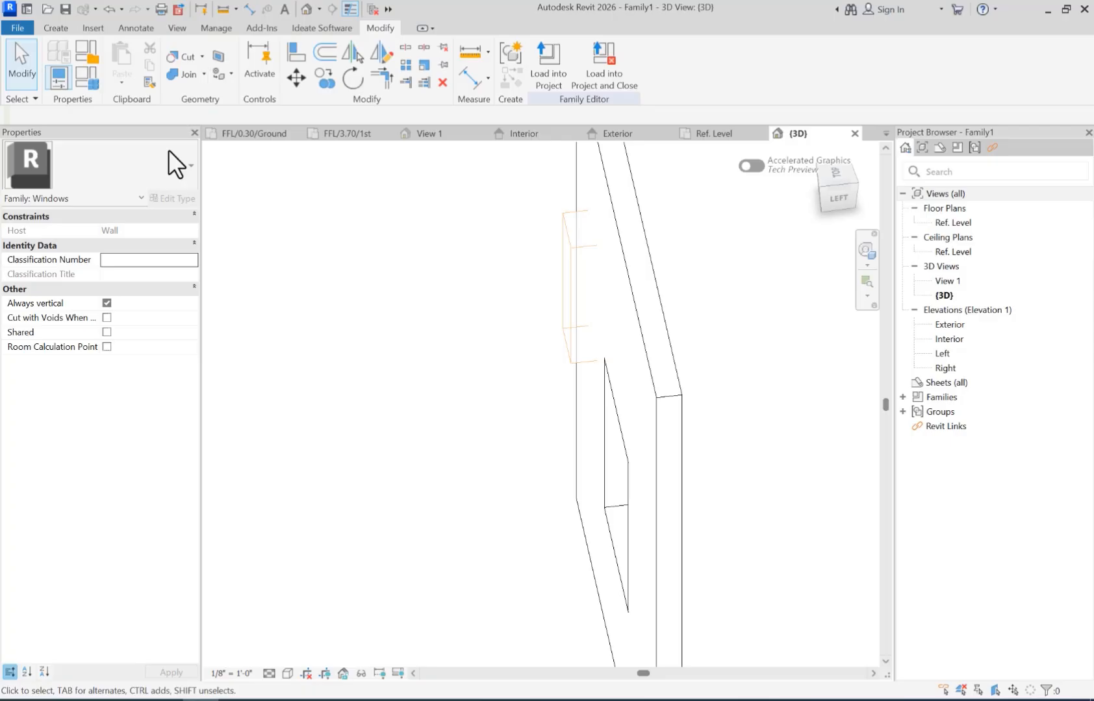
pyautogui.click(184, 58)
pyautogui.click(663, 300)
pyautogui.click(579, 242)
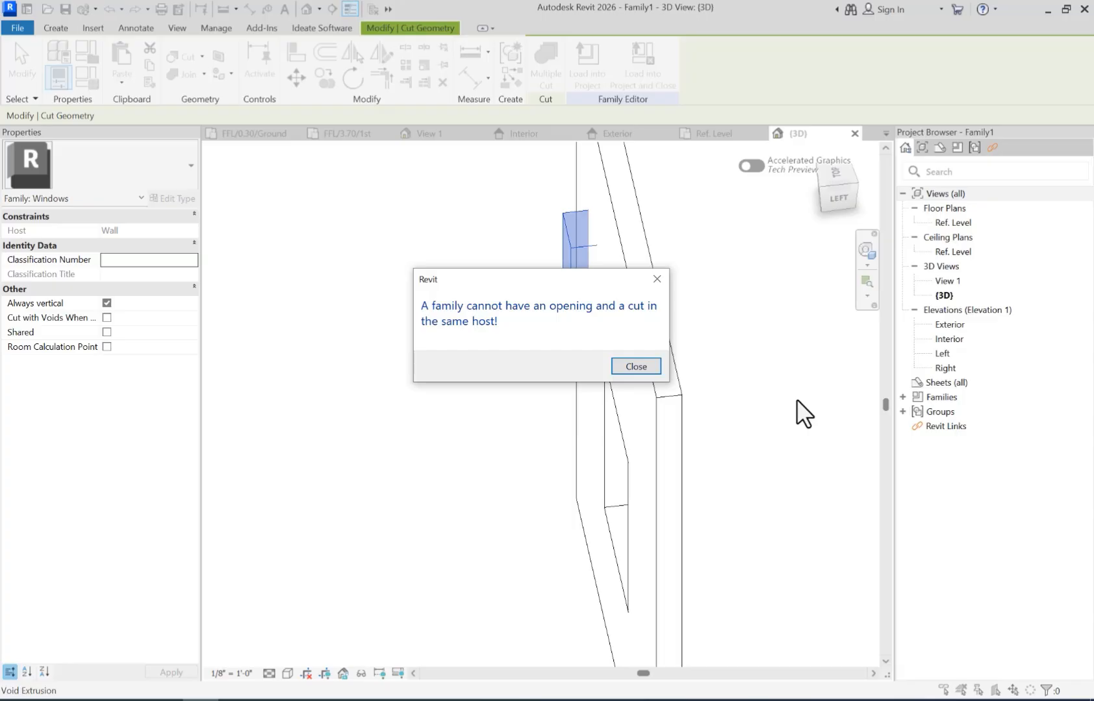
pyautogui.press('Escape')
pyautogui.press('Escape')
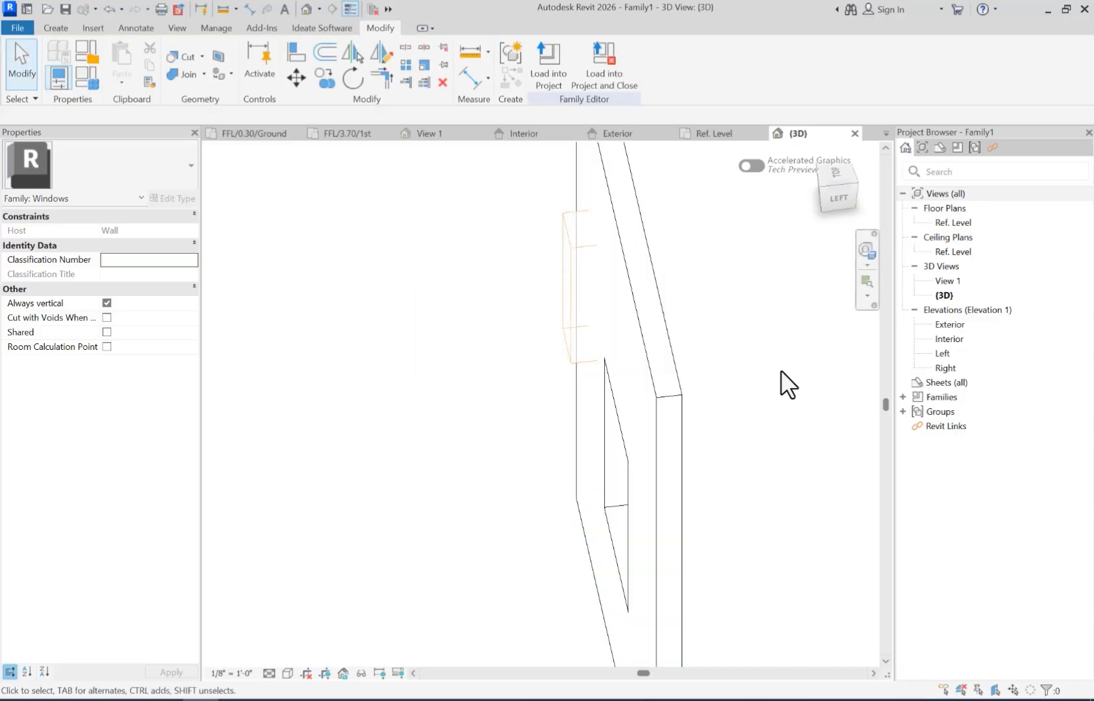
# Delete the template's opening cut from the host wall.
pyautogui.keyDown('shift'); pyautogui.moveTo(817, 500); pyautogui.dragTo(591, 426, button='middle'); pyautogui.keyUp('shift')
pyautogui.click(538, 415)
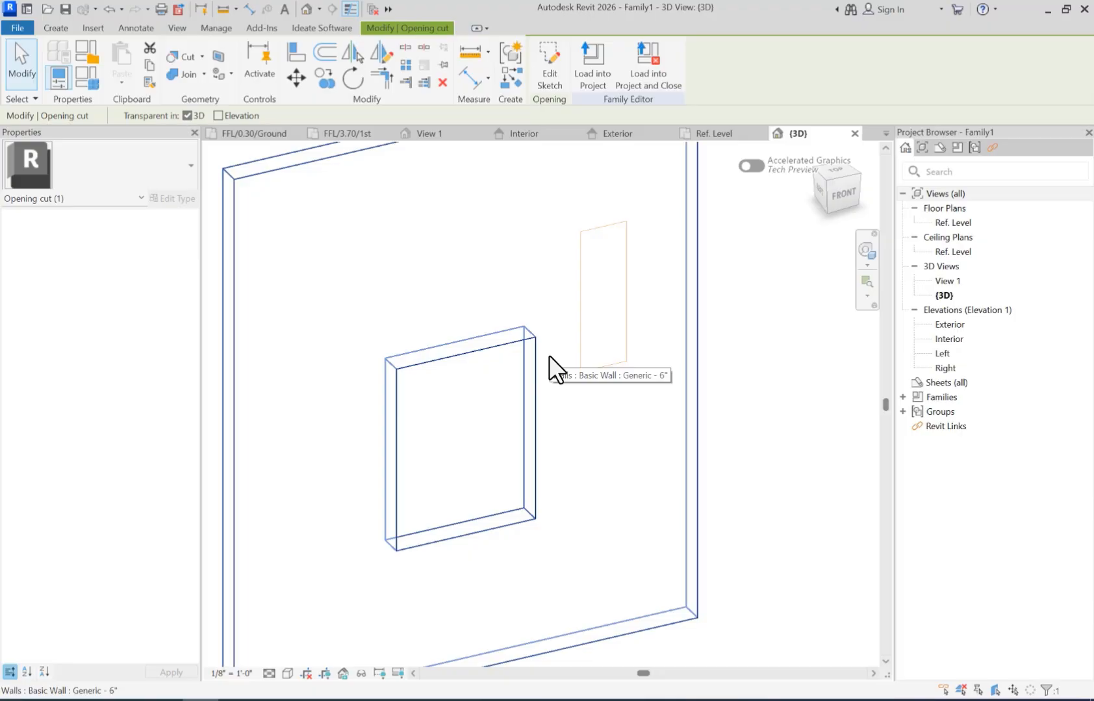
pyautogui.click(855, 358)
pyautogui.click(536, 397)
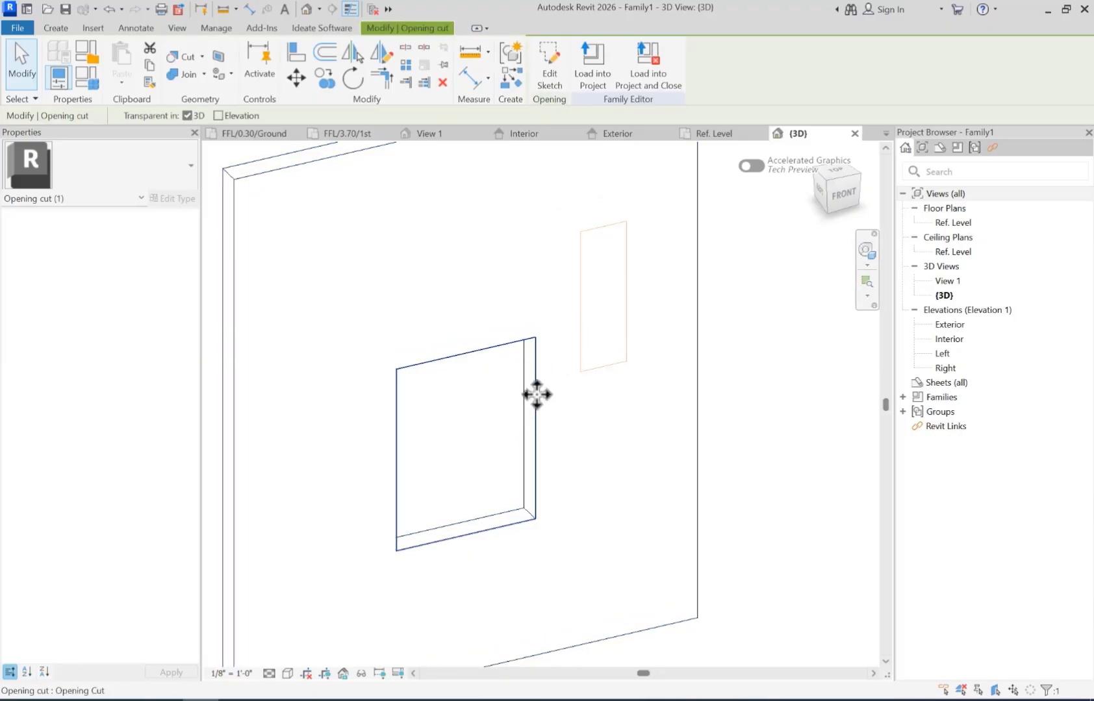
pyautogui.press('Delete')
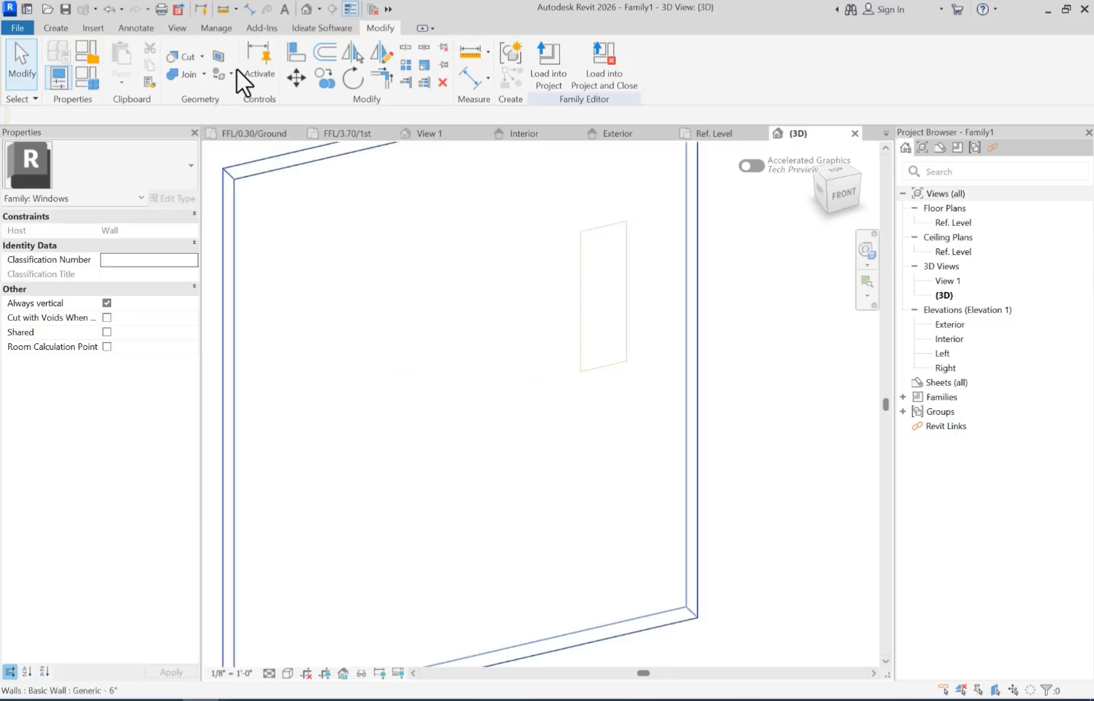
# Cut the host wall with the rectangular void extrusion.
pyautogui.click(185, 60)
pyautogui.click(542, 318)
pyautogui.click(581, 253)
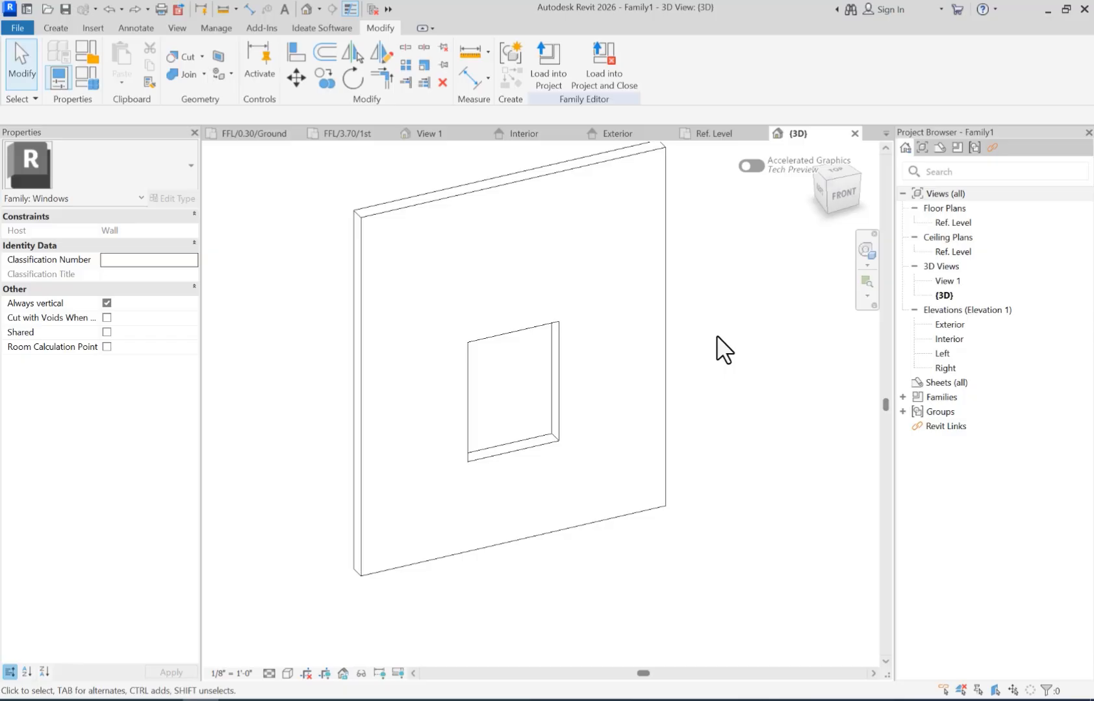
# Close the inactive views and return to the project's FFL/3.70/1st floor plan.
pyautogui.click(599, 274)
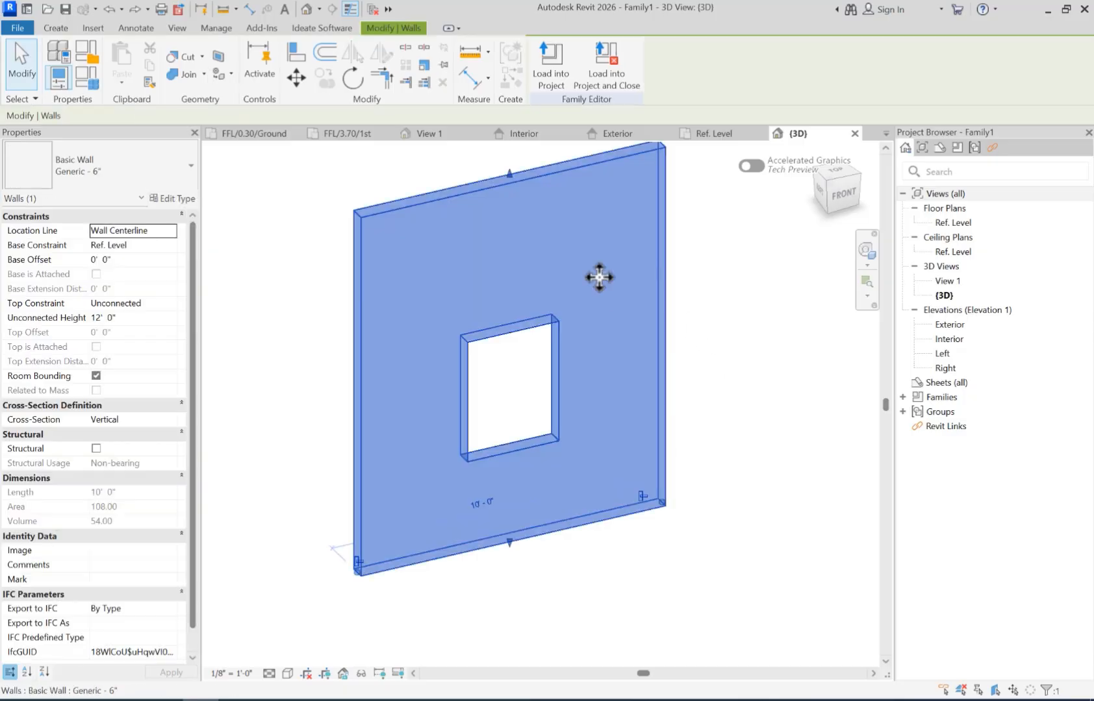
pyautogui.click(378, 9)
pyautogui.click(244, 132)
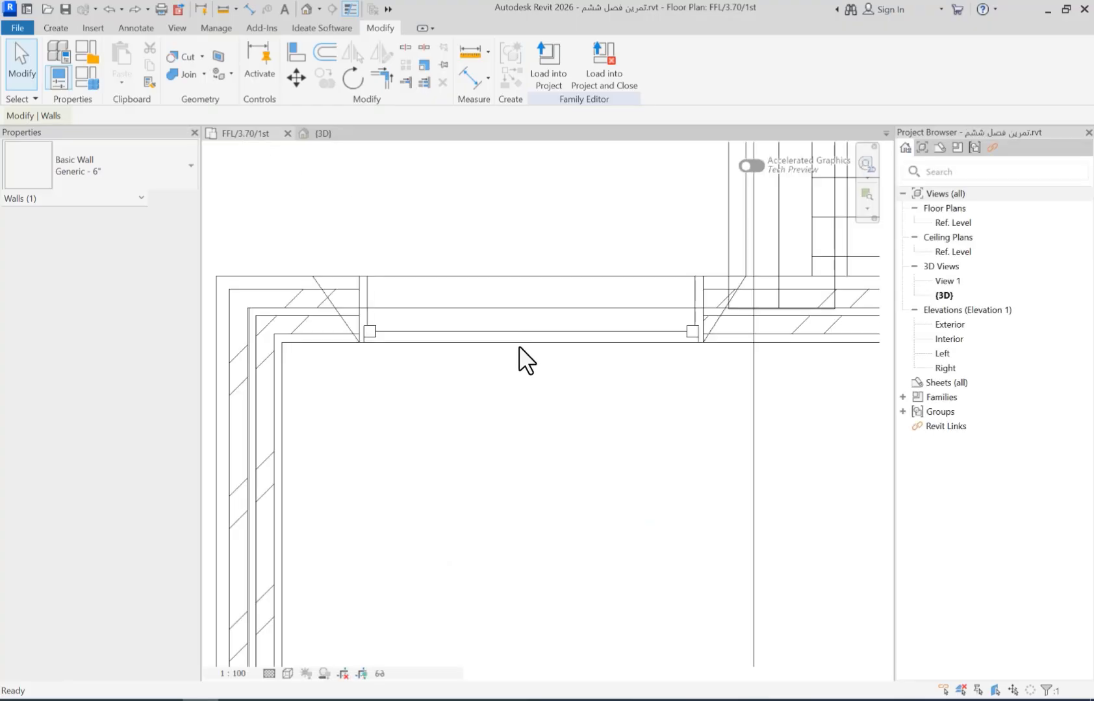
# Inspect the type properties of the project's Rvt/W07/Brick 20cm/s-g wall to find its width.
pyautogui.scroll(5, 445, 296)
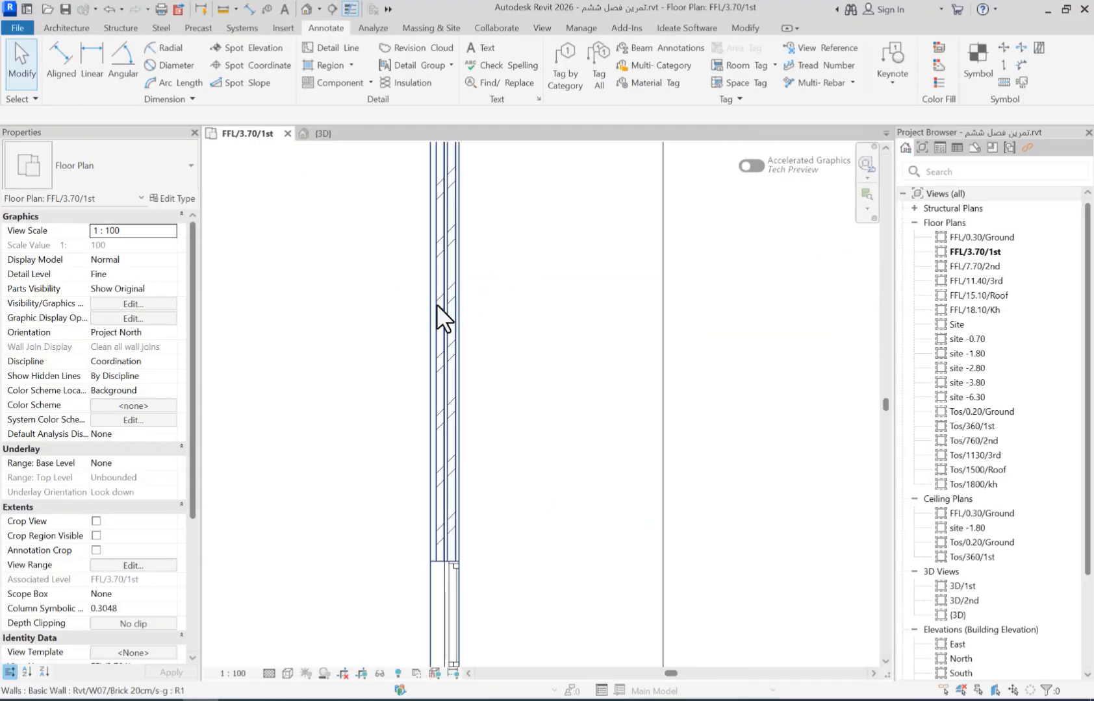
pyautogui.click(437, 305)
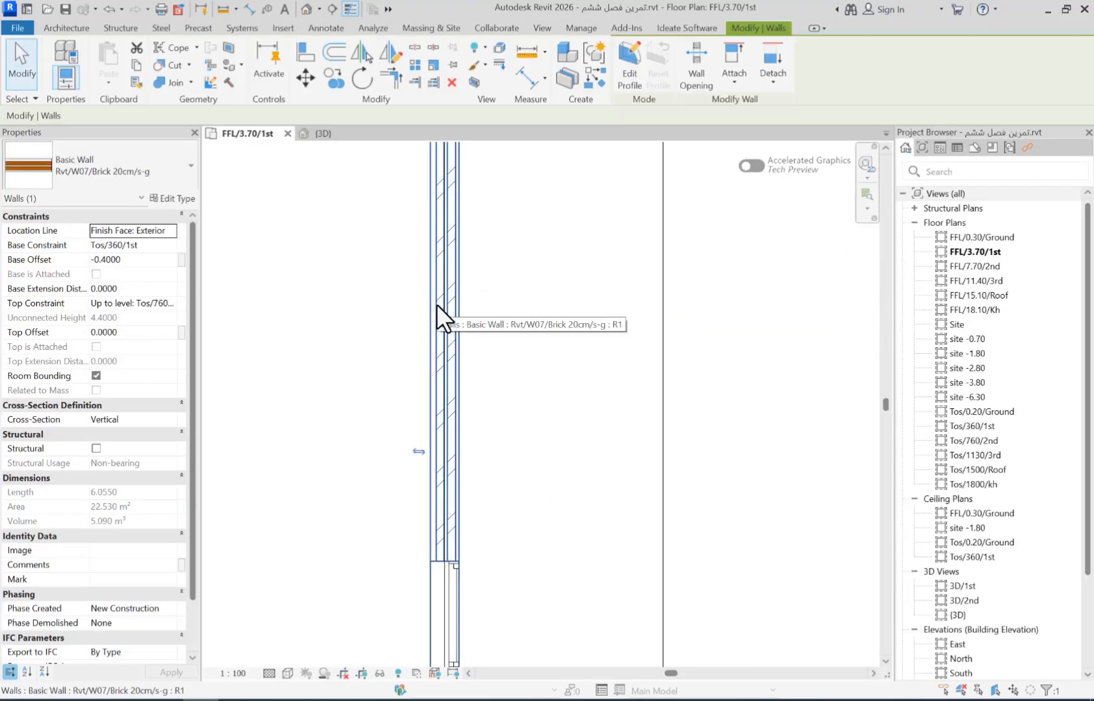
pyautogui.click(181, 199)
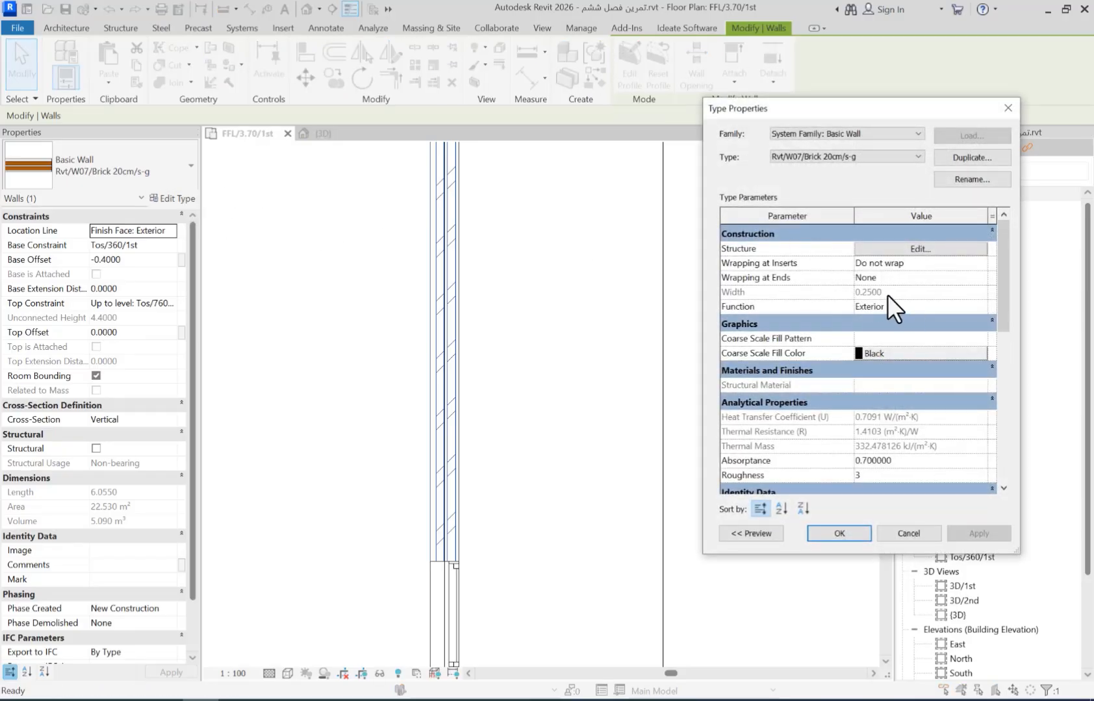
pyautogui.press('Escape')
pyautogui.press('Escape')
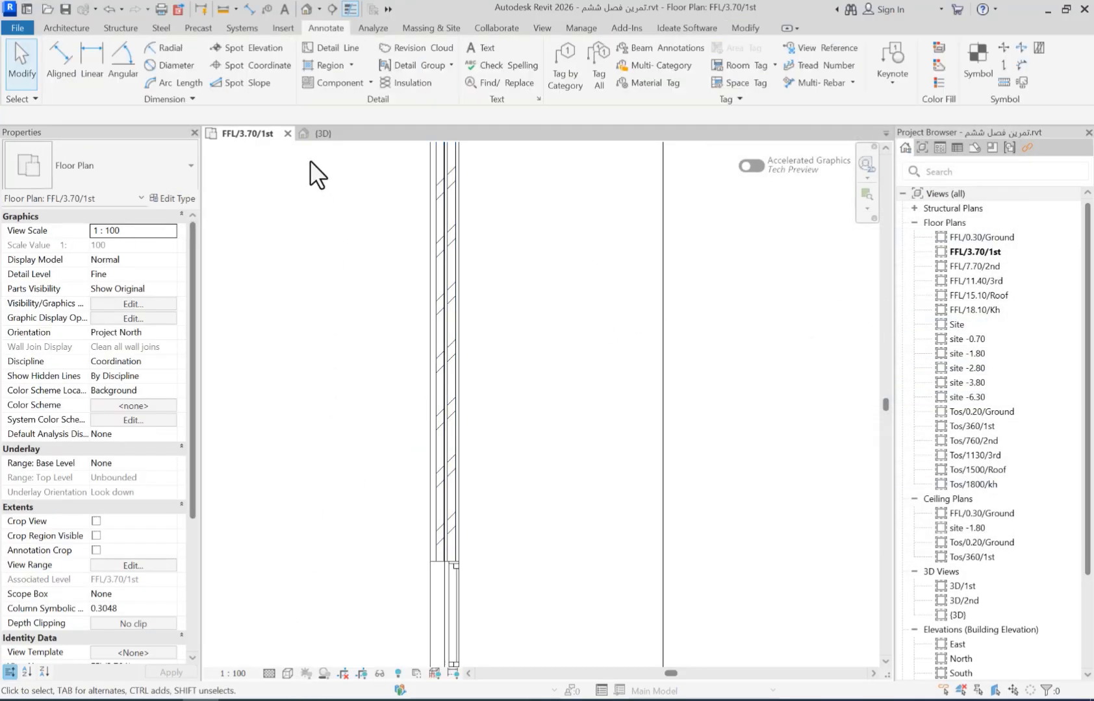
# Inspect the layer structure and thickness of the host wall in the window family's 3D view.
pyautogui.click(328, 133)
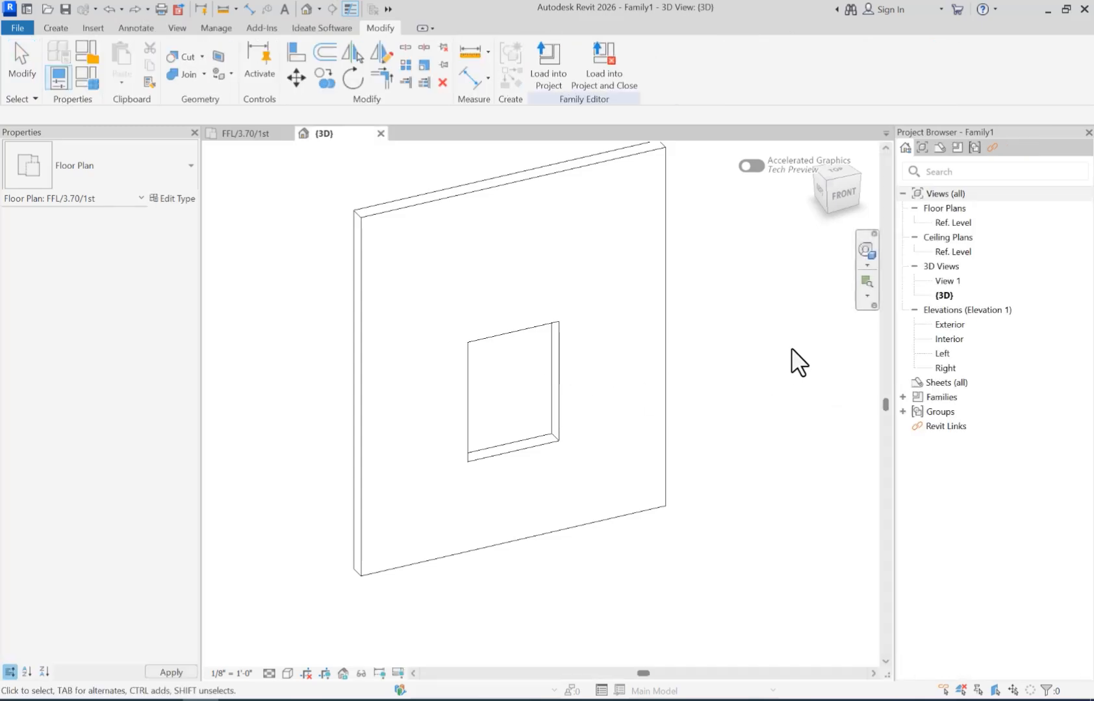
pyautogui.click(662, 276)
pyautogui.keyDown('shift'); pyautogui.moveTo(662, 276); pyautogui.dragTo(640, 435, button='middle'); pyautogui.keyUp('shift')
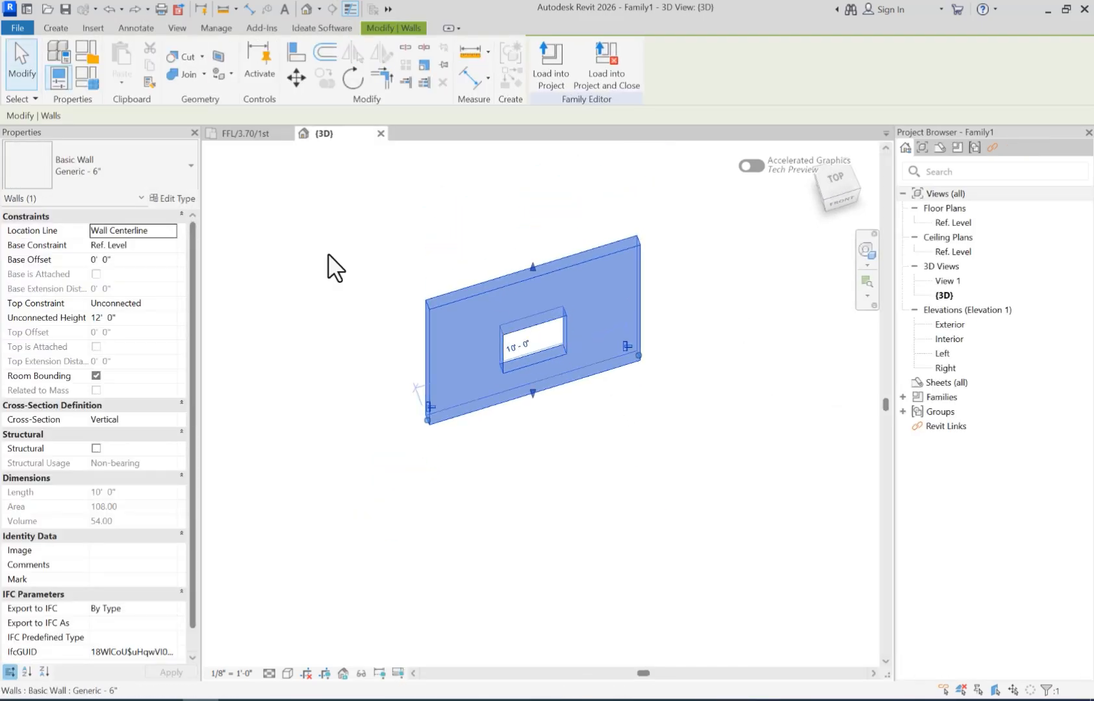
pyautogui.click(172, 196)
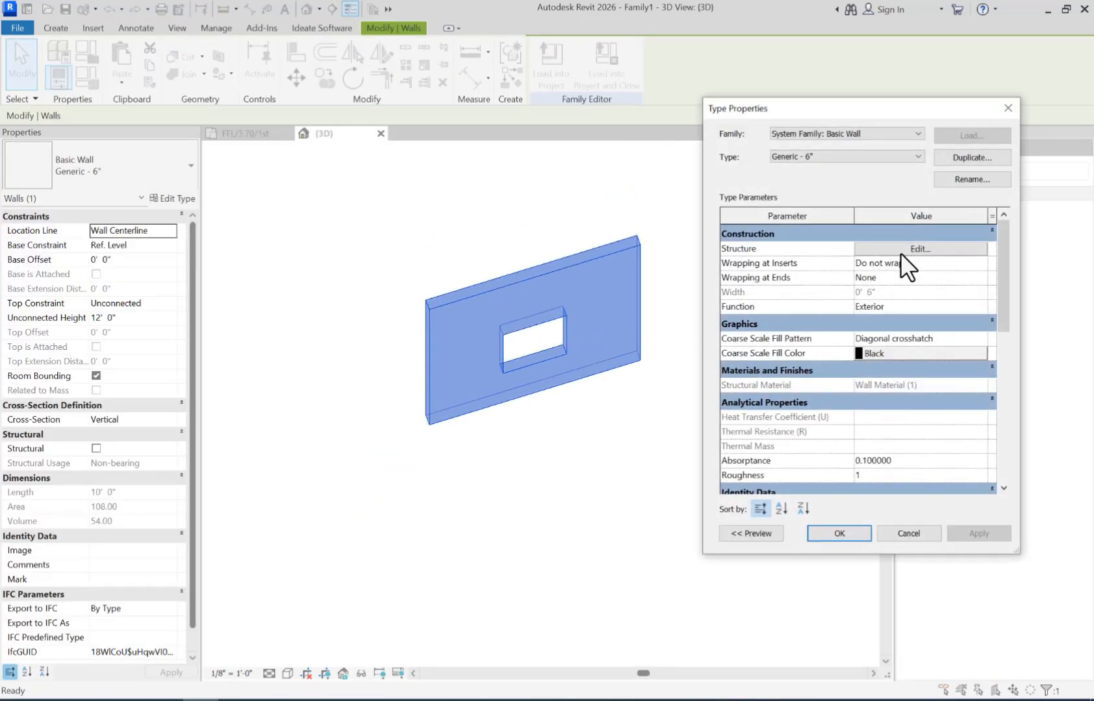
pyautogui.click(897, 249)
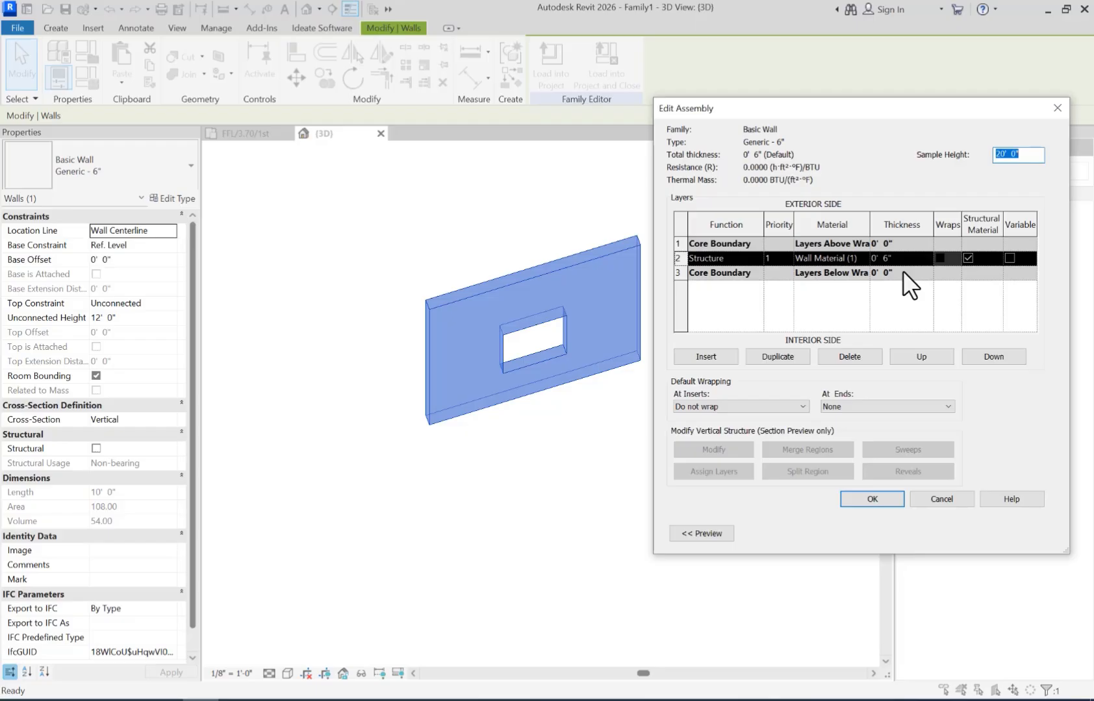
pyautogui.press('Escape')
pyautogui.press('Escape')
pyautogui.press('Escape')
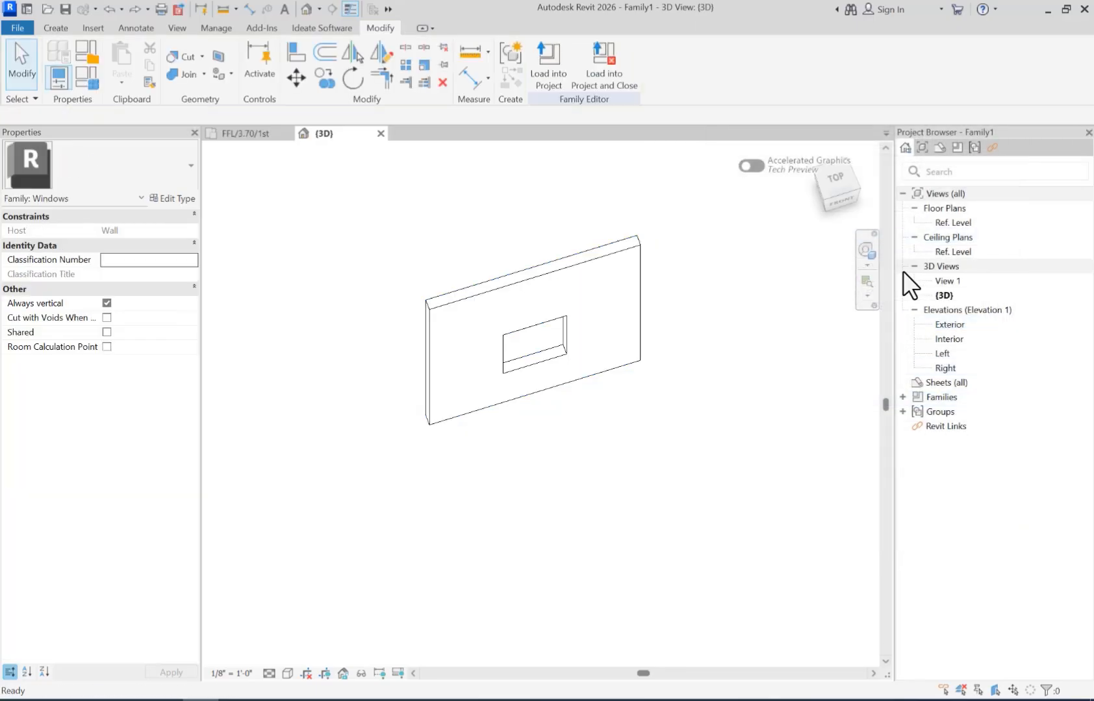
# Set the window family's length units to millimetres.
pyautogui.press('u')
pyautogui.press('n')
pyautogui.click(572, 314)
pyautogui.click(604, 277)
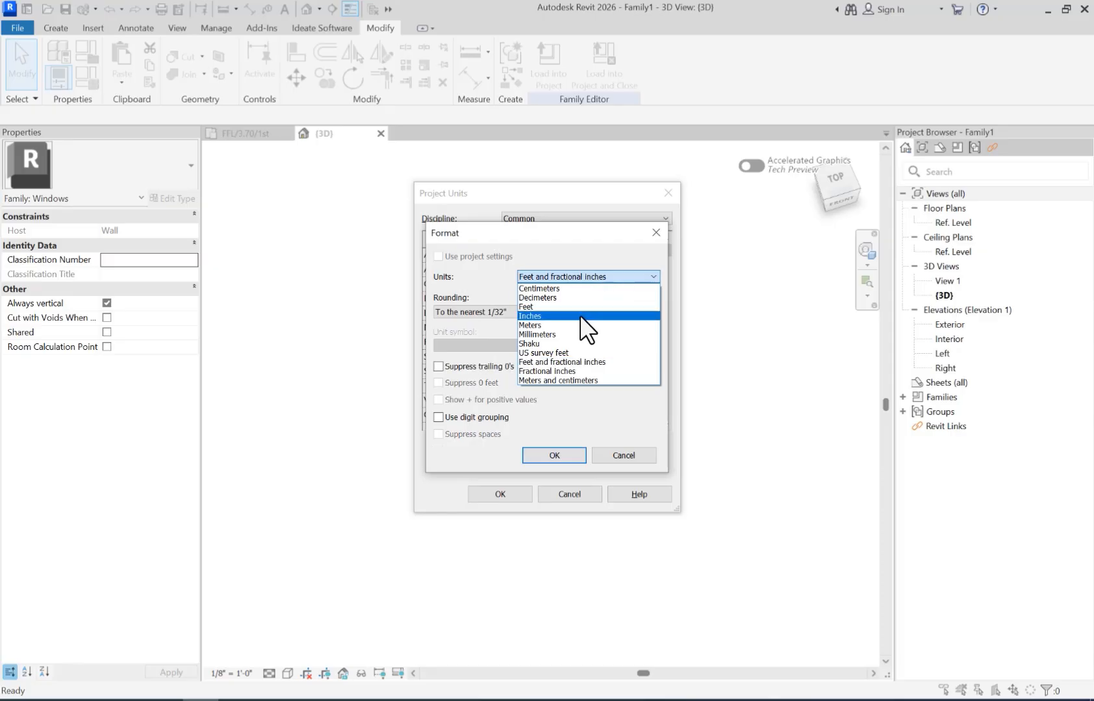
pyautogui.click(549, 334)
pyautogui.click(550, 455)
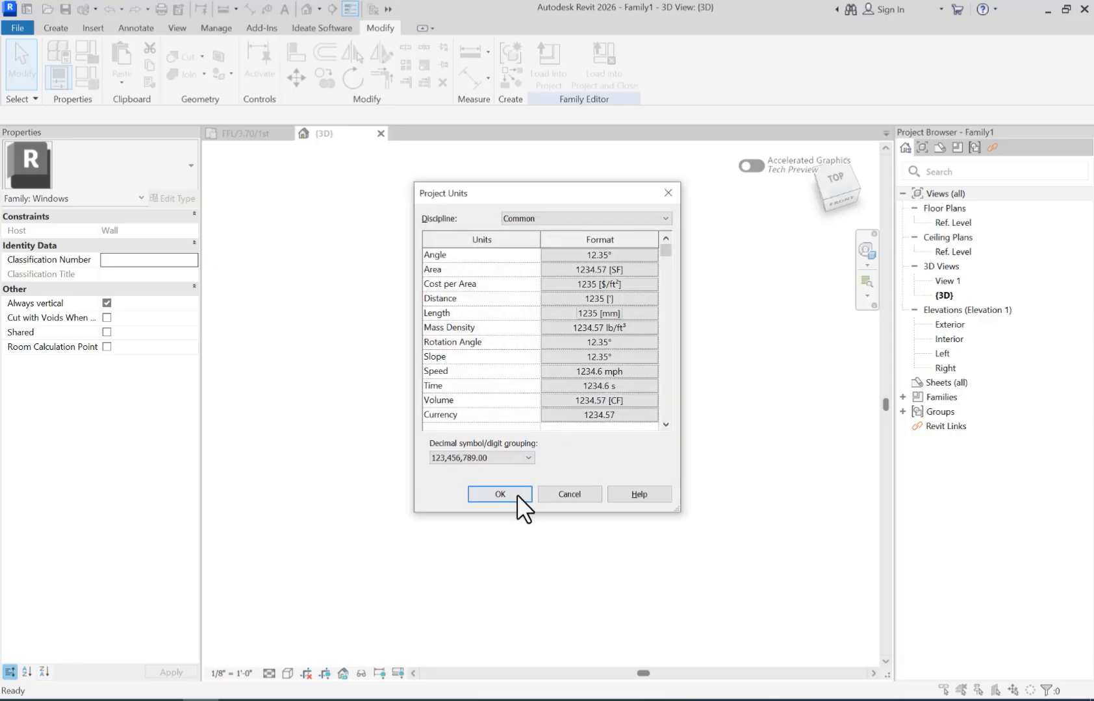
pyautogui.click(517, 494)
# Set the structure layer thickness of the family's Generic - 6" host wall to 250 mm.
pyautogui.click(462, 330)
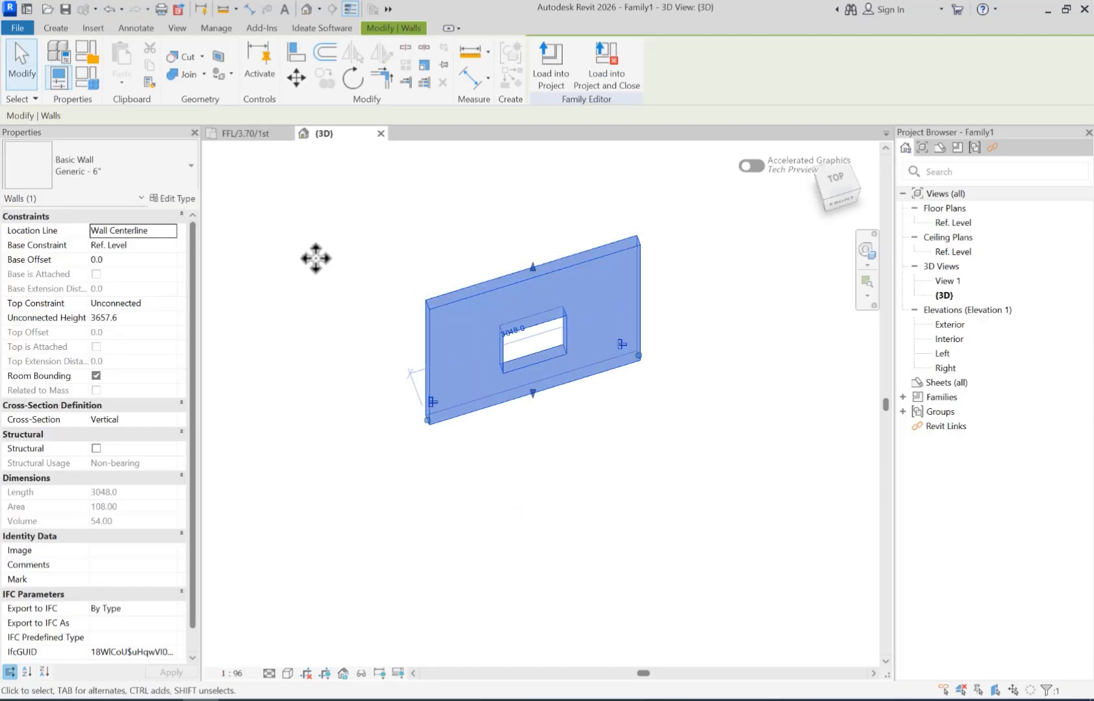
pyautogui.click(172, 198)
pyautogui.click(901, 250)
pyautogui.click(899, 258)
pyautogui.write('250')
pyautogui.press('Tab')
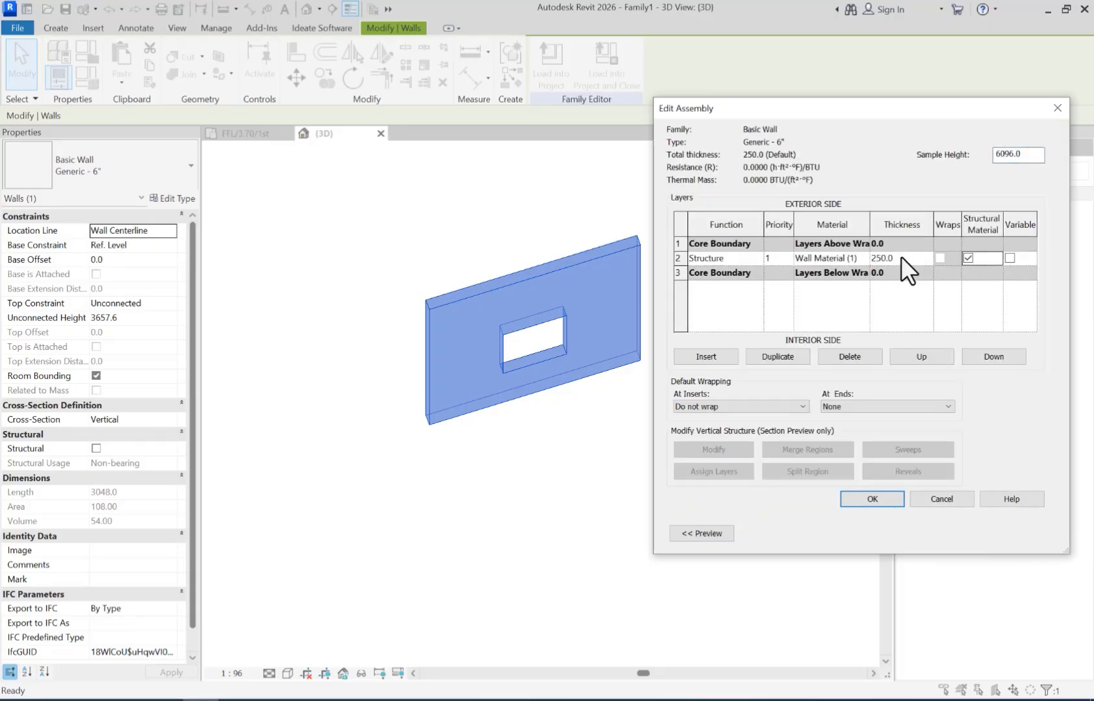
pyautogui.click(869, 499)
pyautogui.click(819, 533)
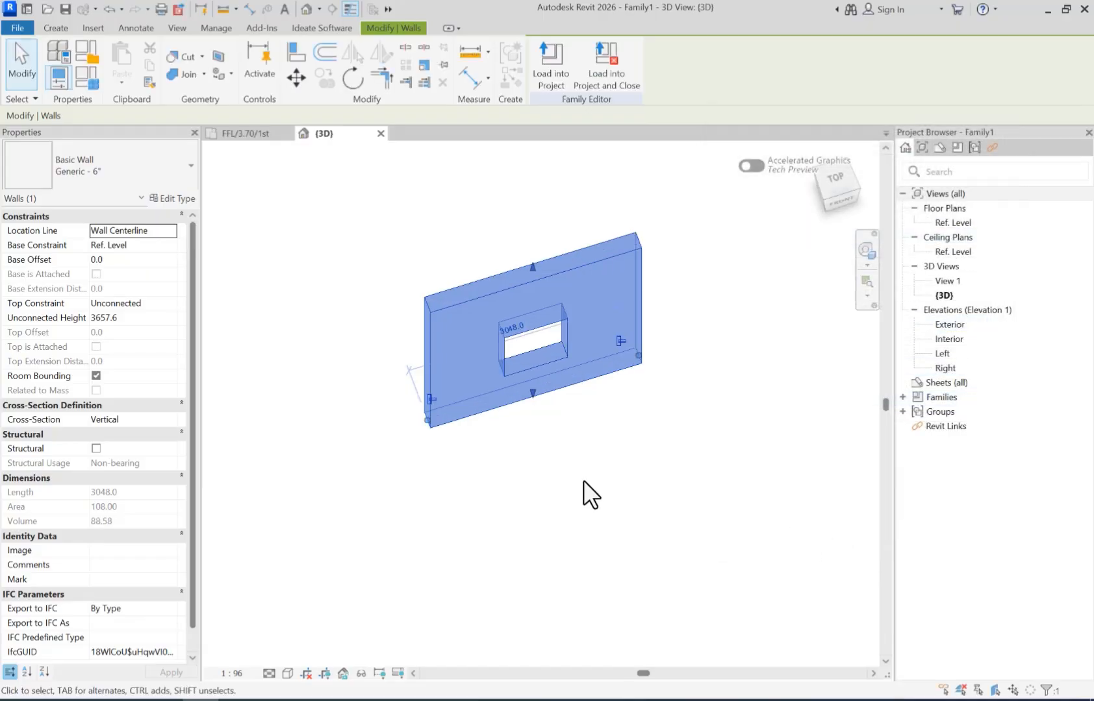
pyautogui.click(588, 479)
# Check the opening in the Left and Interior elevations, and return to the family's 3D view.
pyautogui.keyDown('shift'); pyautogui.moveTo(582, 477); pyautogui.dragTo(724, 322, button='middle'); pyautogui.keyUp('shift')
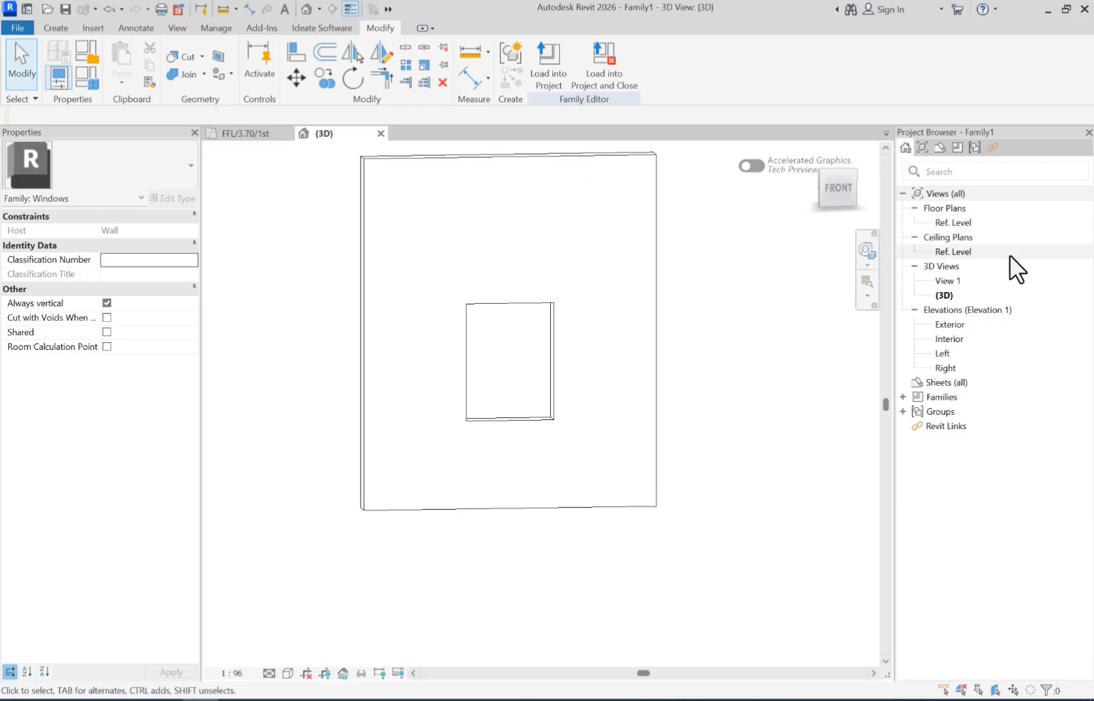
pyautogui.doubleClick(943, 352)
pyautogui.doubleClick(947, 338)
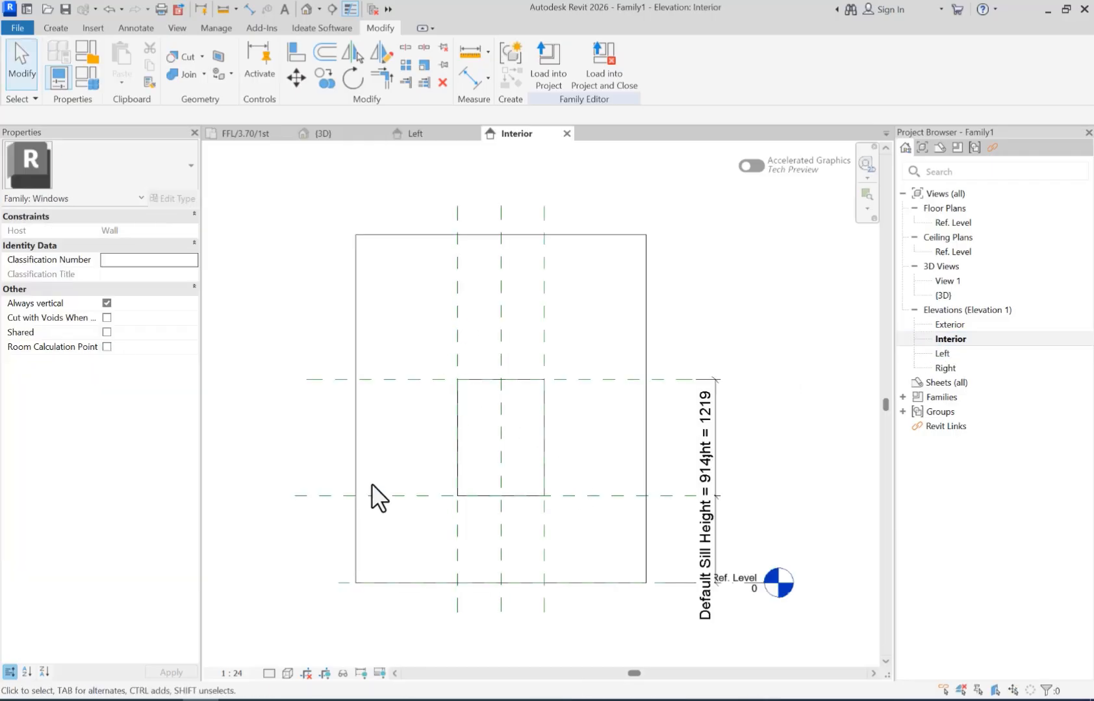
pyautogui.click(306, 9)
pyautogui.keyDown('shift'); pyautogui.moveTo(741, 366); pyautogui.dragTo(783, 390, button='middle'); pyautogui.keyUp('shift')
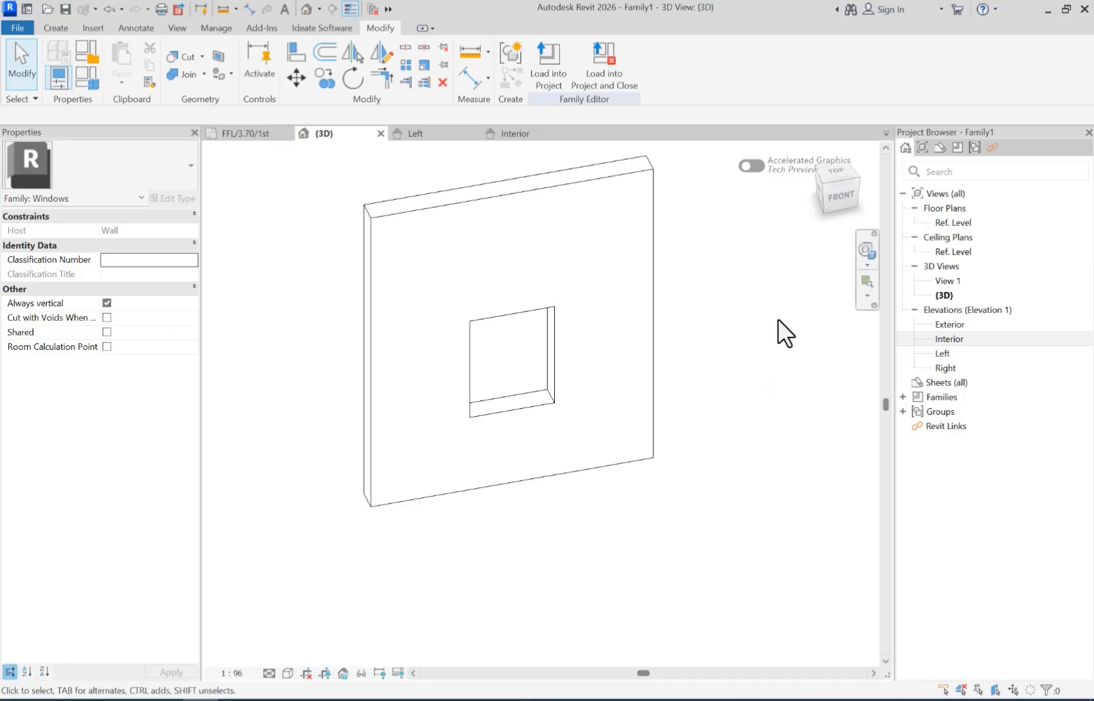
# Set the work plane by picking the front face of the host wall.
pyautogui.click(52, 27)
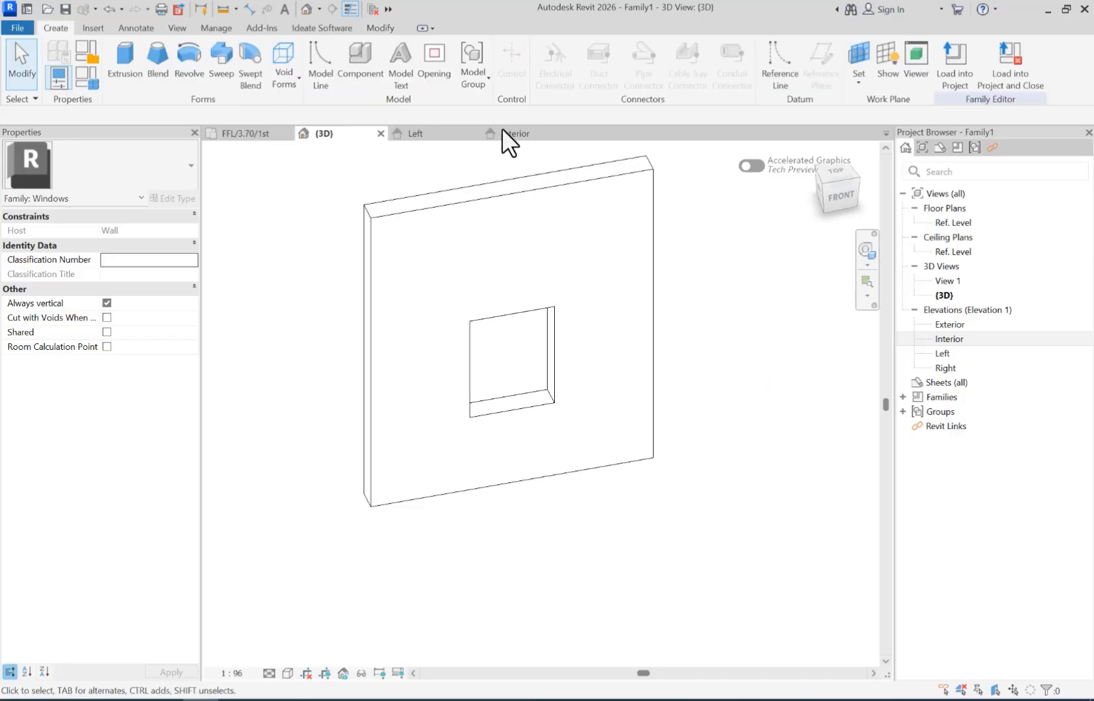
pyautogui.click(855, 52)
pyautogui.click(454, 373)
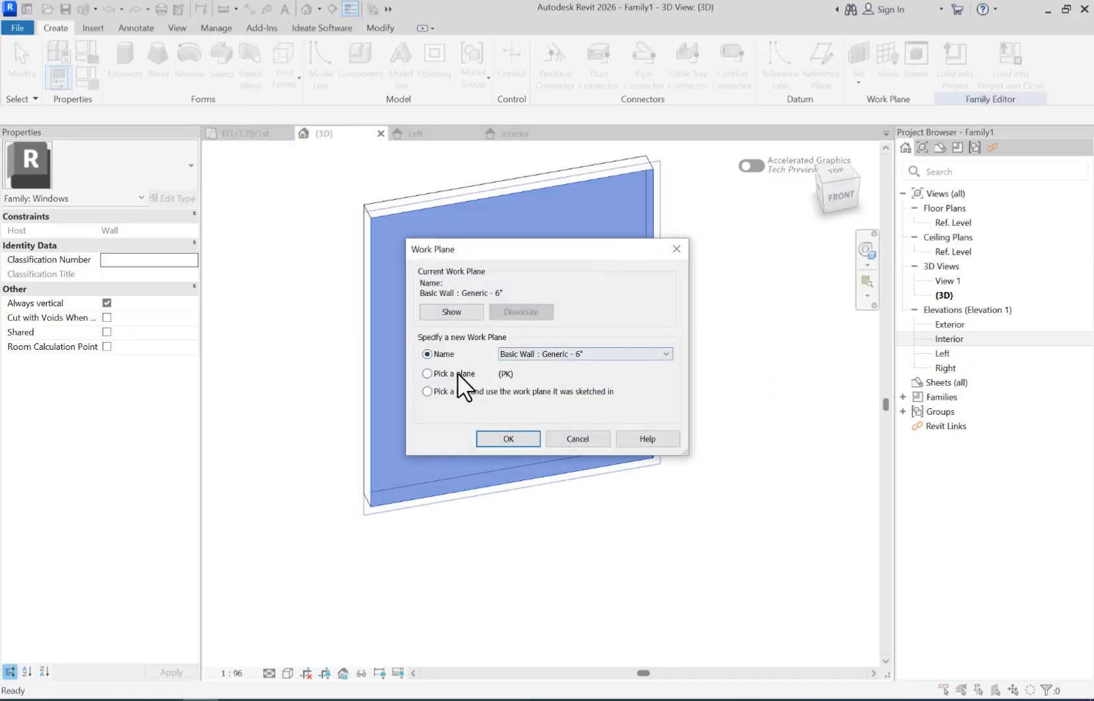
pyautogui.click(506, 438)
pyautogui.click(595, 225)
# Review the available void form types and the reference photo of the splayed window reveal.
pyautogui.click(287, 82)
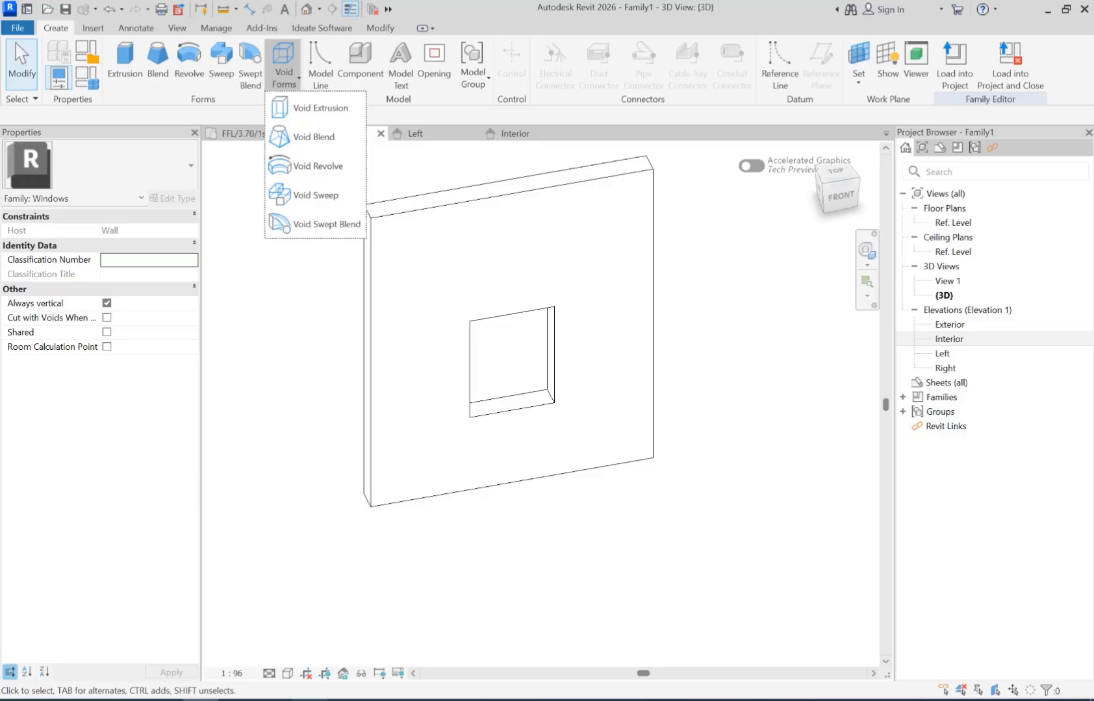
pyautogui.click(309, 699)
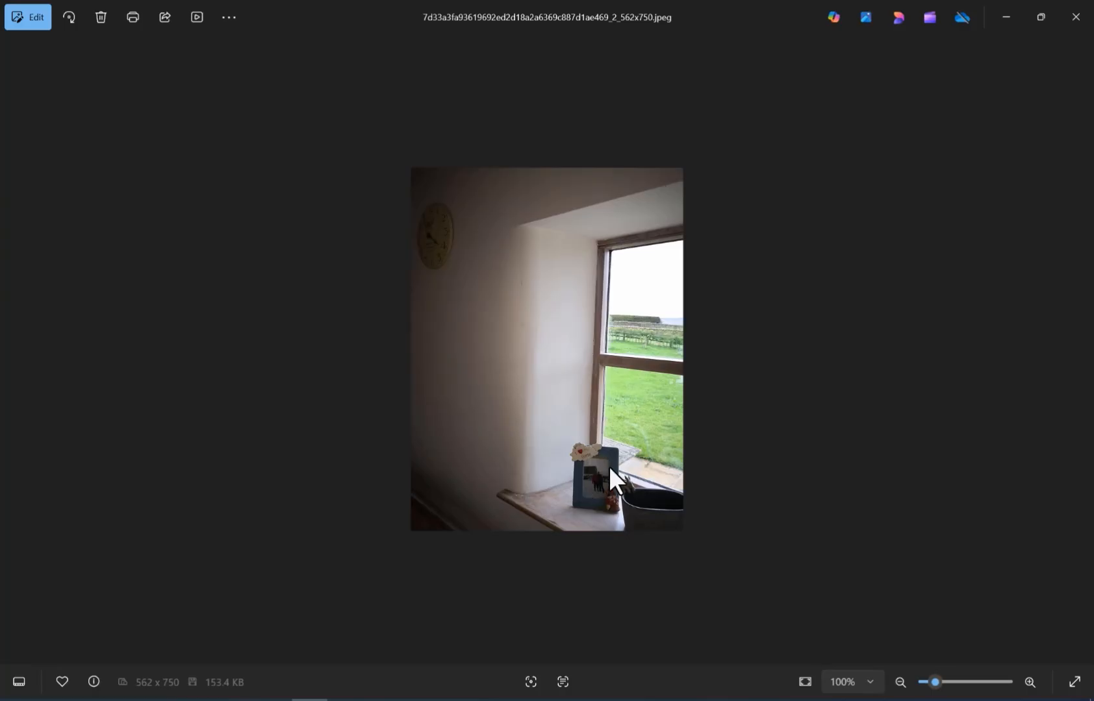
pyautogui.click(206, 698)
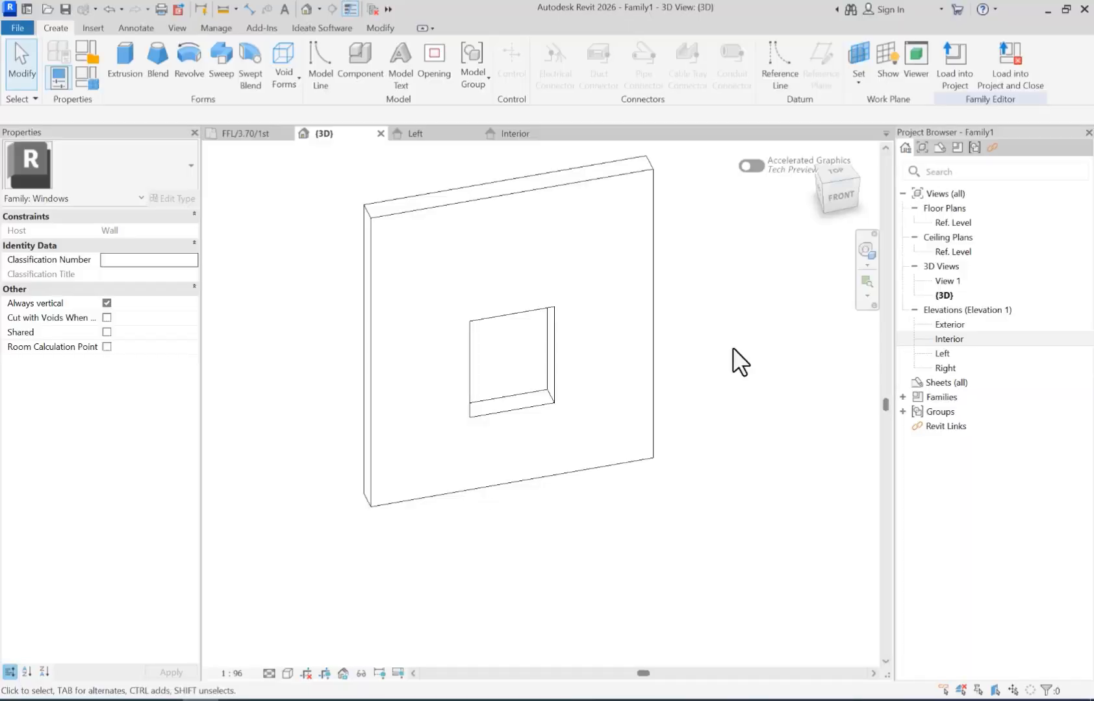
# Start a void extrusion in the Ref. Level floor plan and draw a 250 mm radius quarter arc through the wall at one side of the opening.
pyautogui.doubleClick(959, 222)
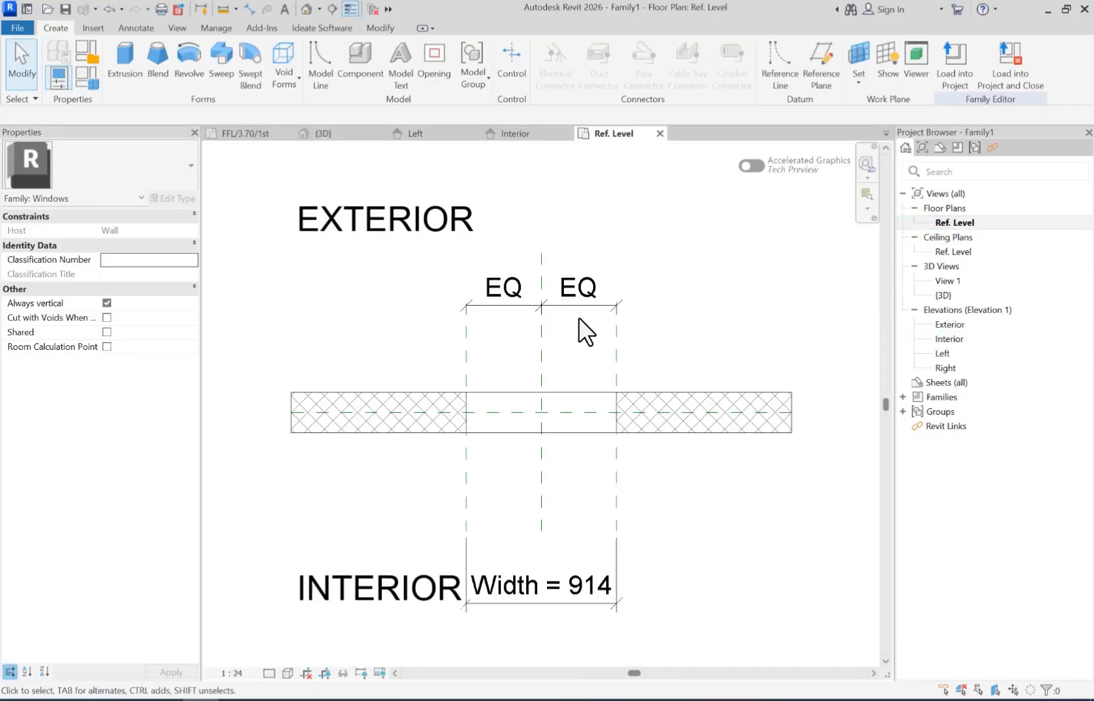
pyautogui.click(291, 87)
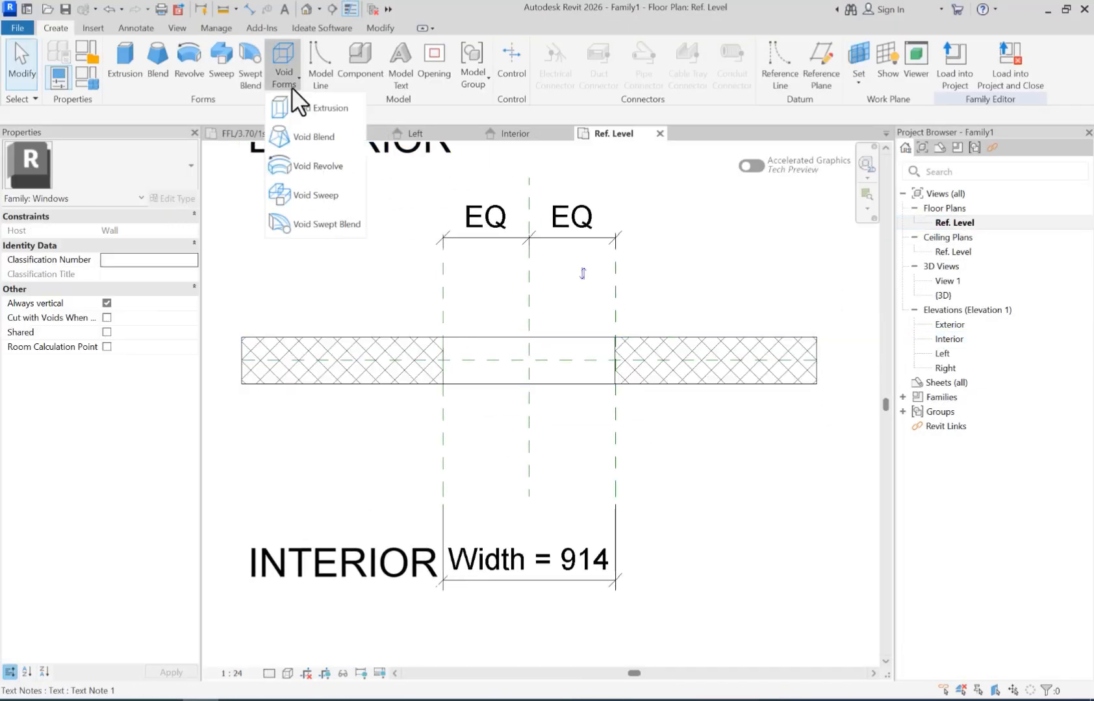
pyautogui.click(313, 109)
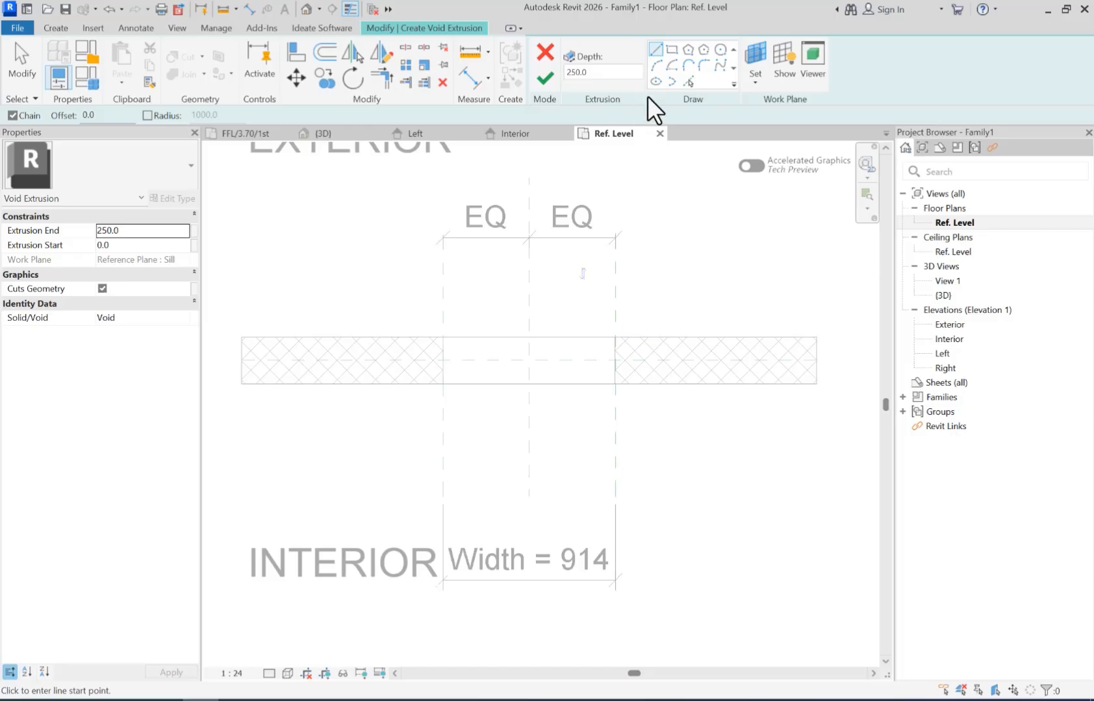
pyautogui.click(656, 64)
pyautogui.scroll(3, 455, 331)
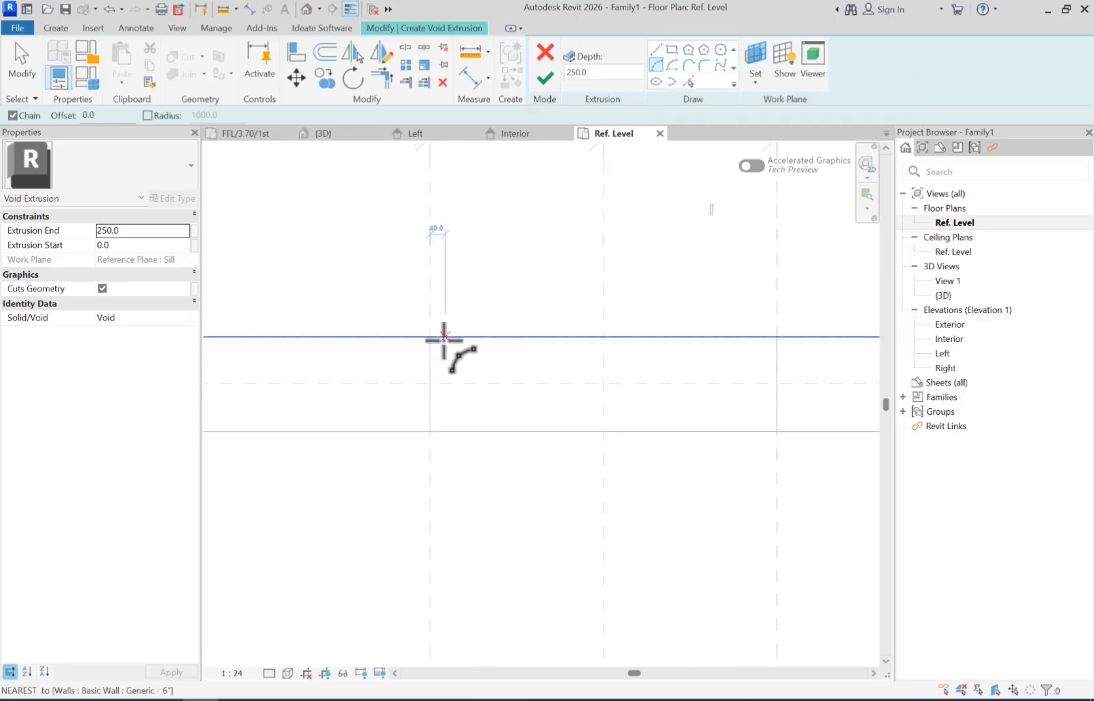
pyautogui.click(430, 337)
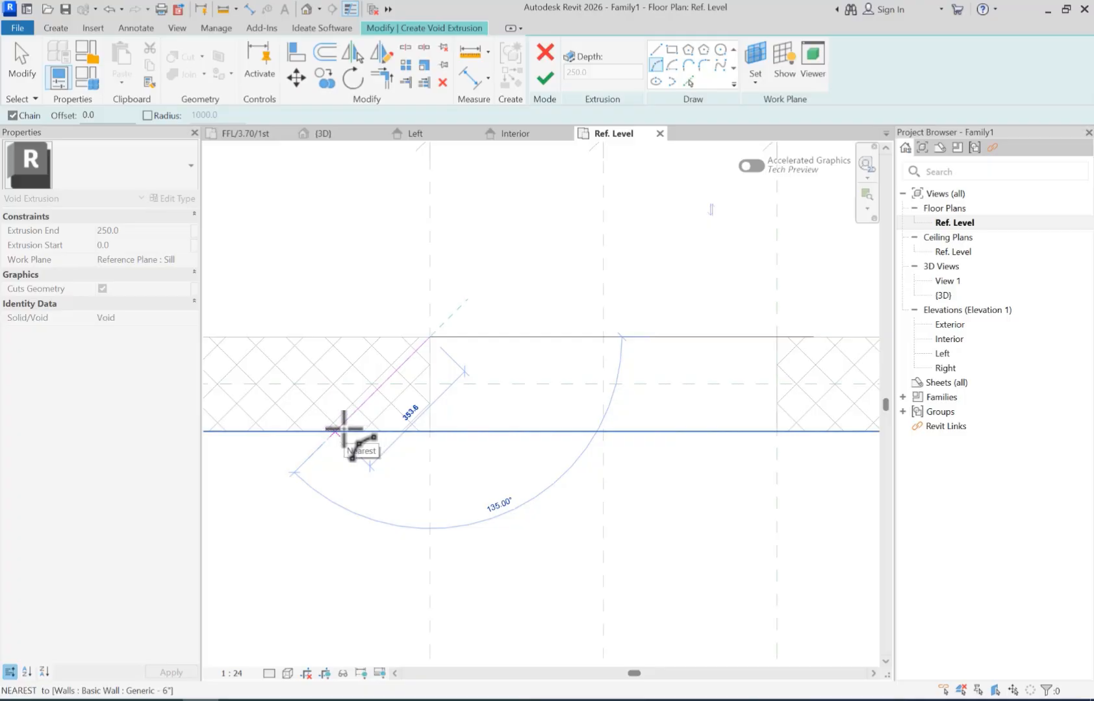
pyautogui.click(341, 431)
pyautogui.click(386, 410)
pyautogui.press('Escape')
pyautogui.press('Escape')
# Mirror the arc about the opening's centre reference plane to the other side of the opening.
pyautogui.click(416, 391)
pyautogui.scroll(-2, 373, 374)
pyautogui.moveTo(570, 352); pyautogui.dragTo(544, 352, button='middle')
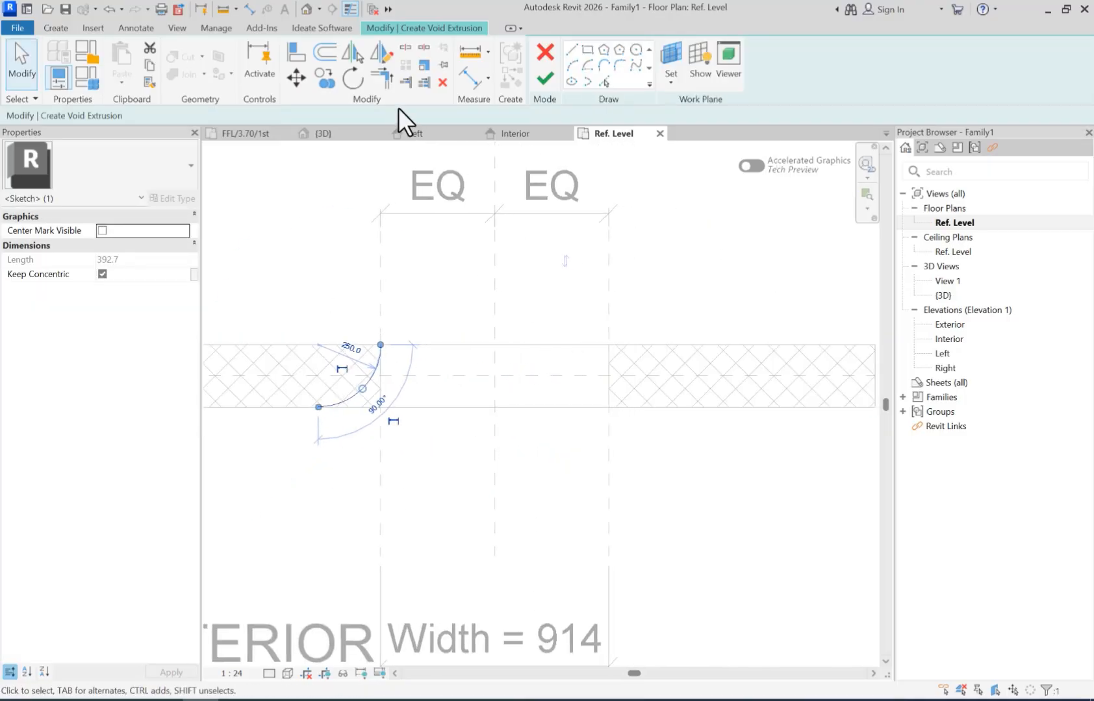
pyautogui.click(355, 53)
pyautogui.click(490, 308)
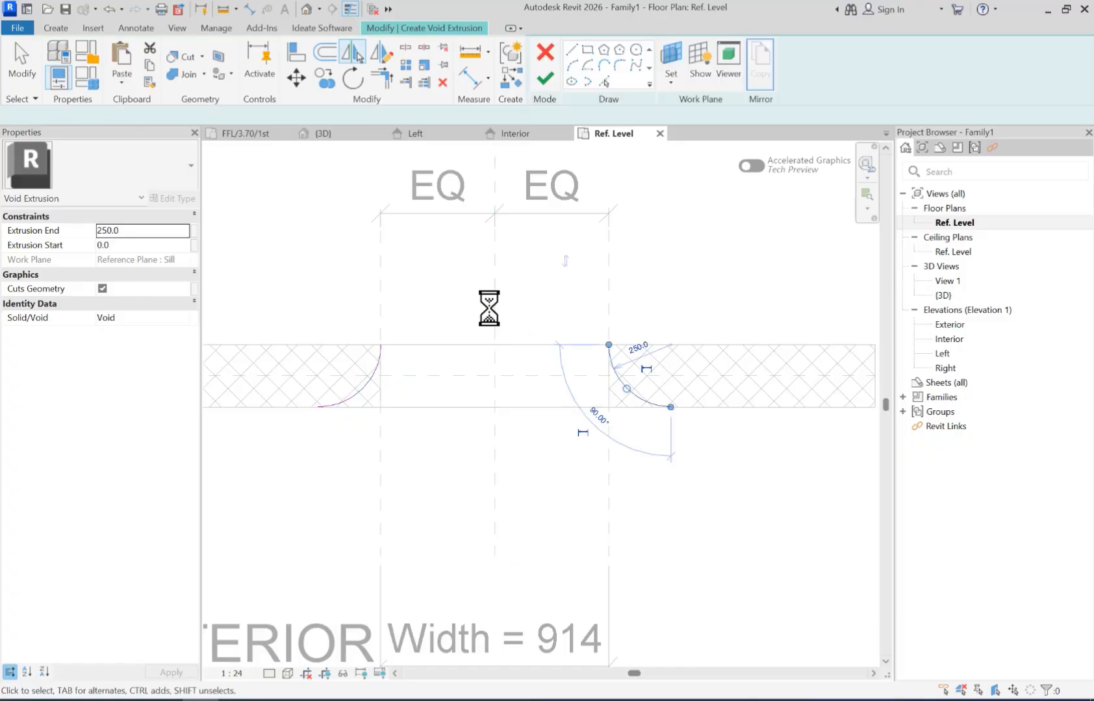
# Close the void profile with straight lines along the exterior and interior wall faces, and finish the extrusion in the 3D view.
pyautogui.click(575, 57)
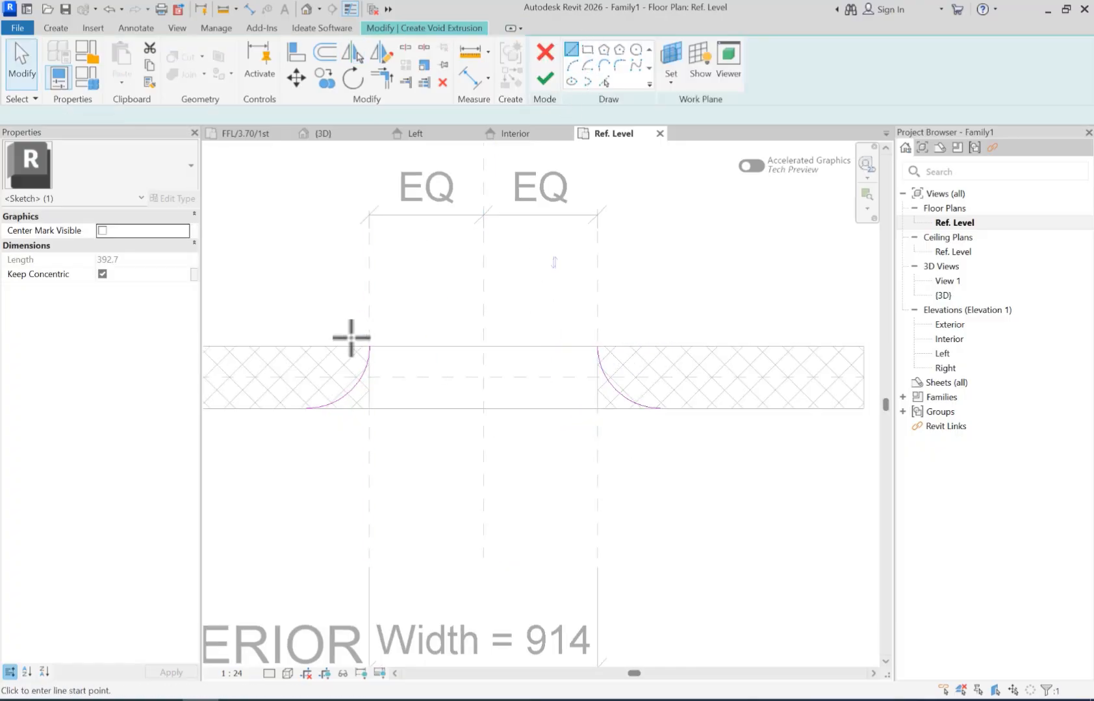
pyautogui.click(369, 346)
pyautogui.click(597, 346)
pyautogui.press('Escape')
pyautogui.click(306, 408)
pyautogui.click(657, 409)
pyautogui.click(309, 11)
pyautogui.keyDown('shift'); pyautogui.moveTo(517, 371); pyautogui.dragTo(607, 319, button='middle'); pyautogui.keyUp('shift')
pyautogui.click(544, 79)
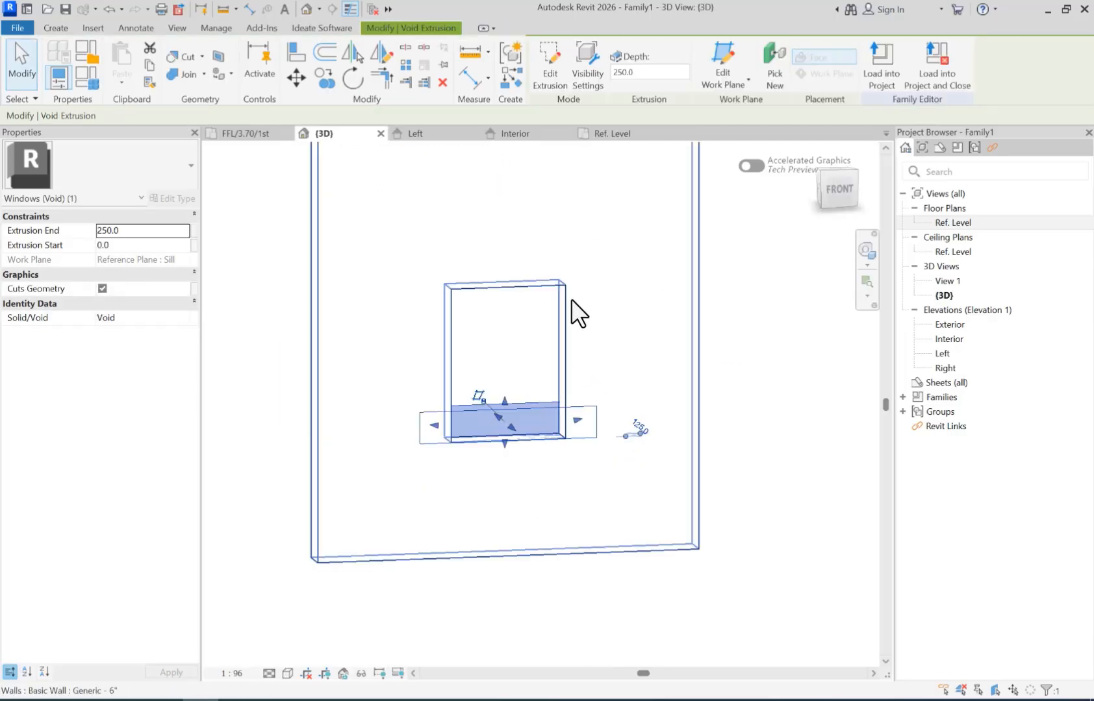
# Stretch the void extrusion up to the opening's head at 1219.2 mm, and delete the template's opening cut from the wall.
pyautogui.moveTo(503, 402); pyautogui.dragTo(513, 286)
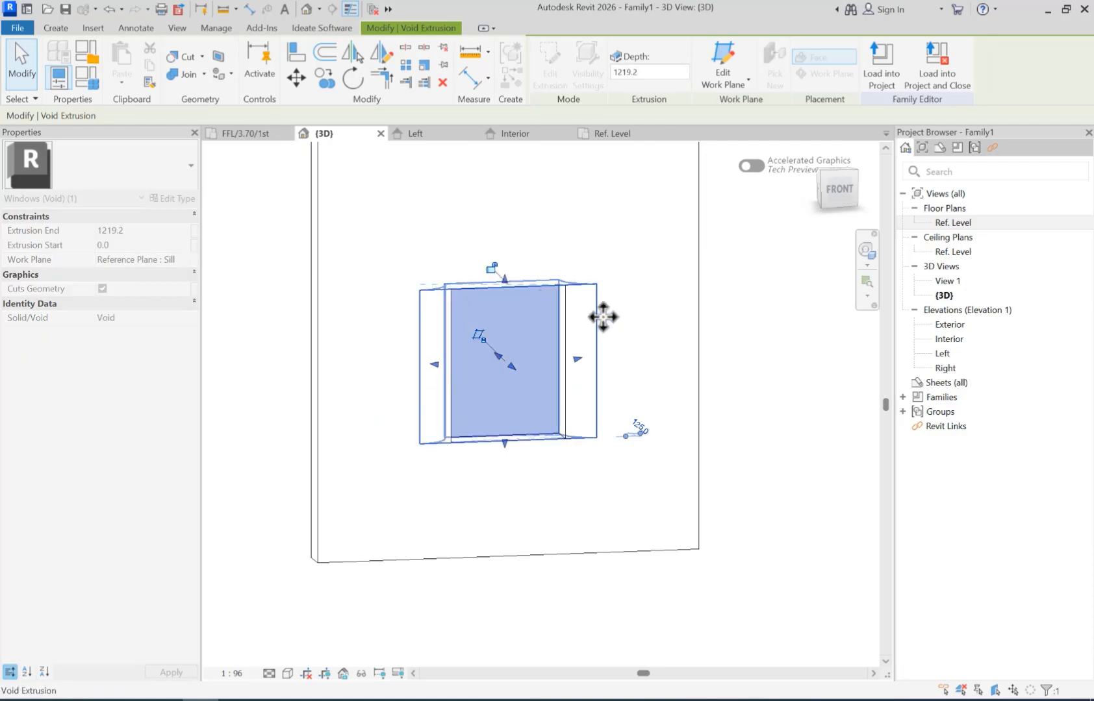
pyautogui.click(788, 376)
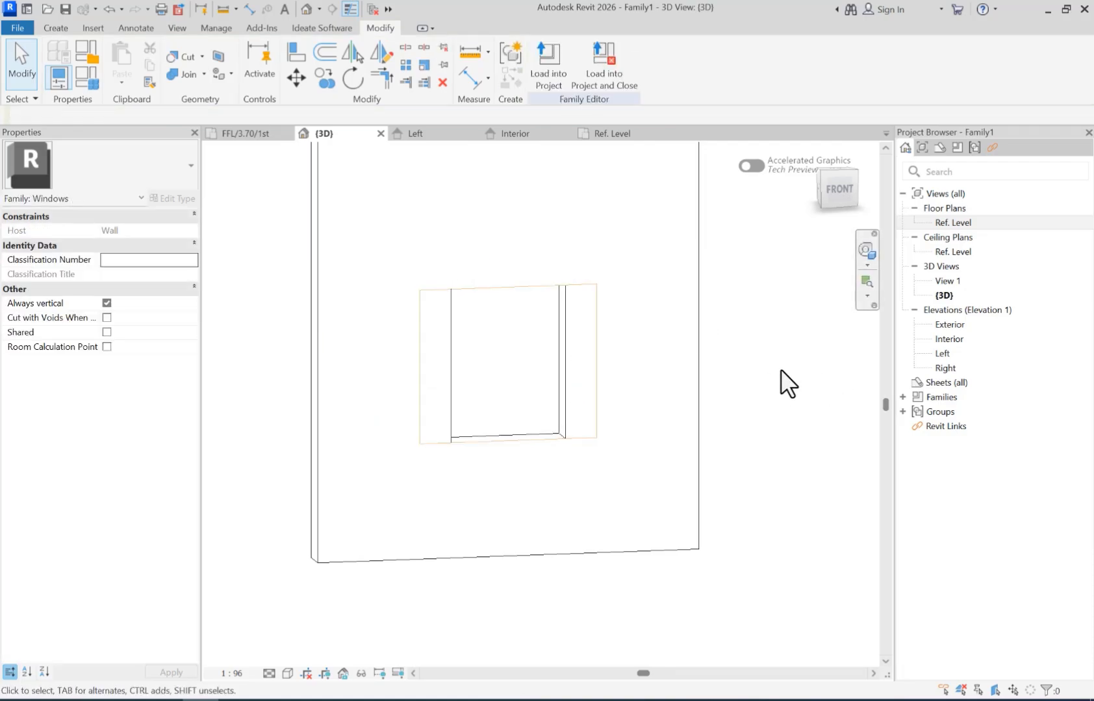
pyautogui.click(567, 350)
pyautogui.press('Delete')
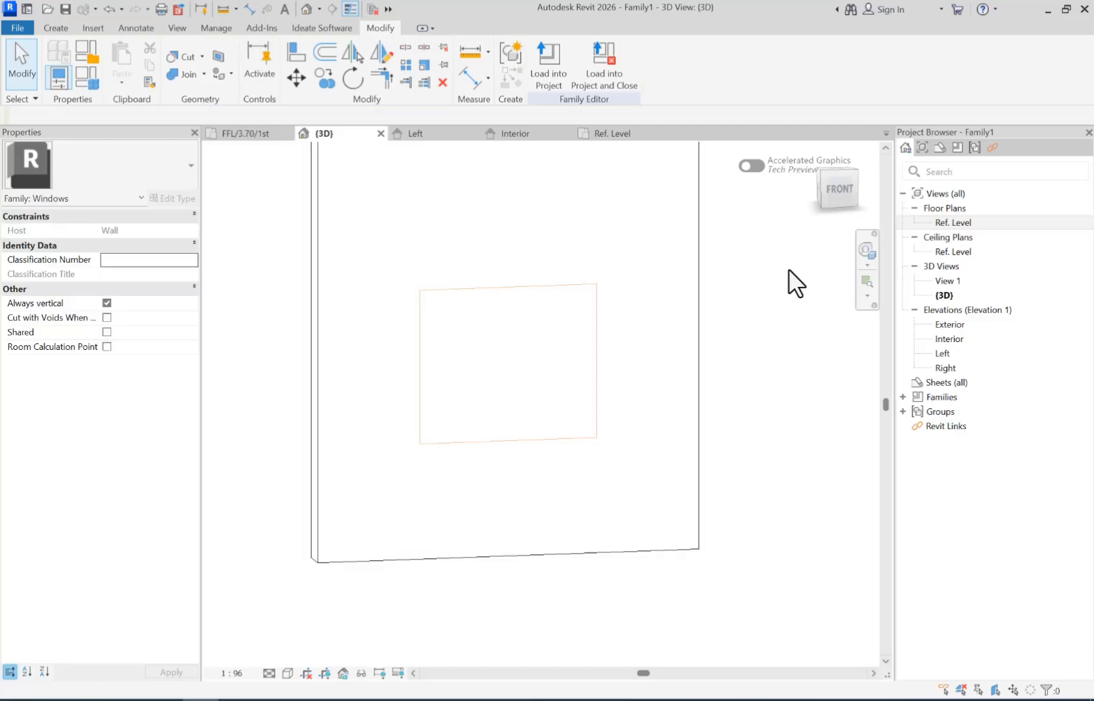
# In the Interior elevation, lower the void extrusion's upper edge below the Top reference plane, to an extrusion end of 1025.8 mm.
pyautogui.doubleClick(950, 339)
pyautogui.scroll(3, 700, 309)
pyautogui.scroll(1, 529, 338)
pyautogui.click(534, 373)
pyautogui.moveTo(420, 333); pyautogui.dragTo(422, 362)
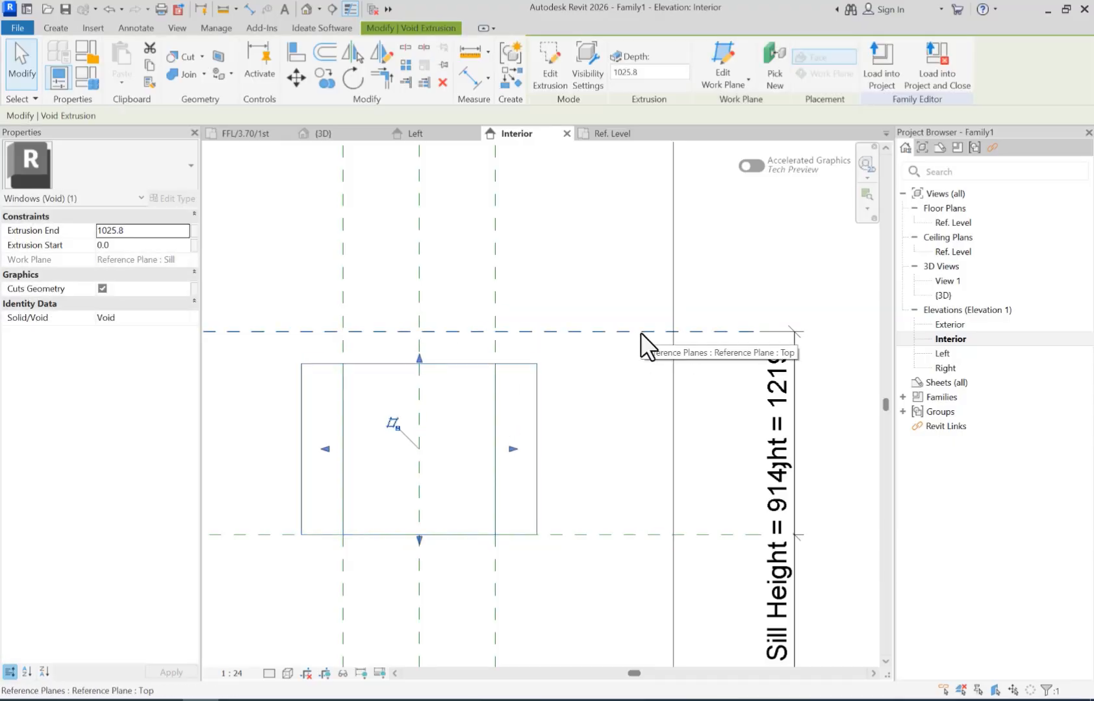
# Align the void extrusion's upper edge to the Top reference plane and its lower edge to the sill reference plane.
pyautogui.press('a')
pyautogui.press('l')
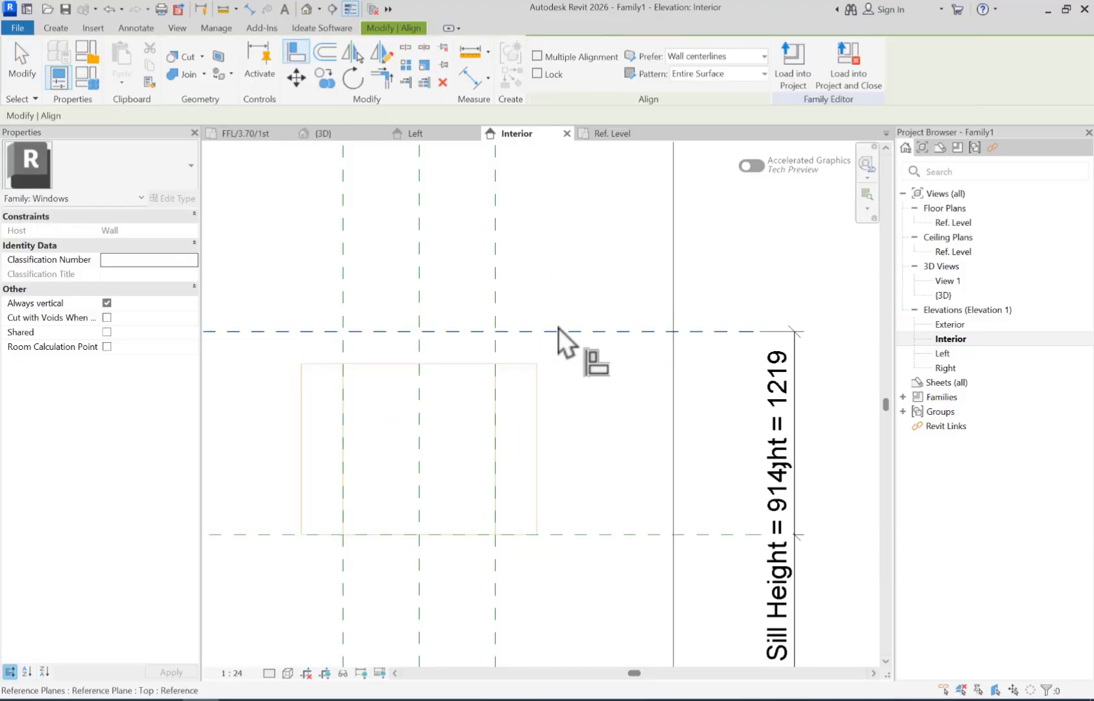
pyautogui.click(458, 365)
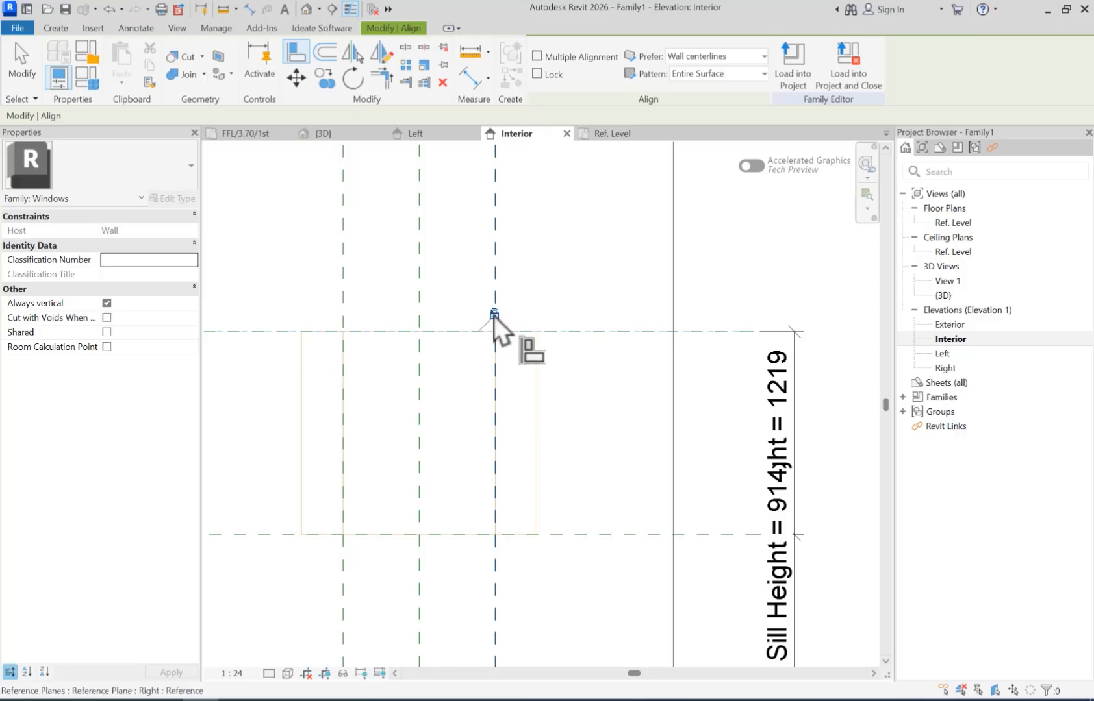
pyautogui.scroll(-2, 589, 361)
pyautogui.click(588, 398)
pyautogui.click(457, 393)
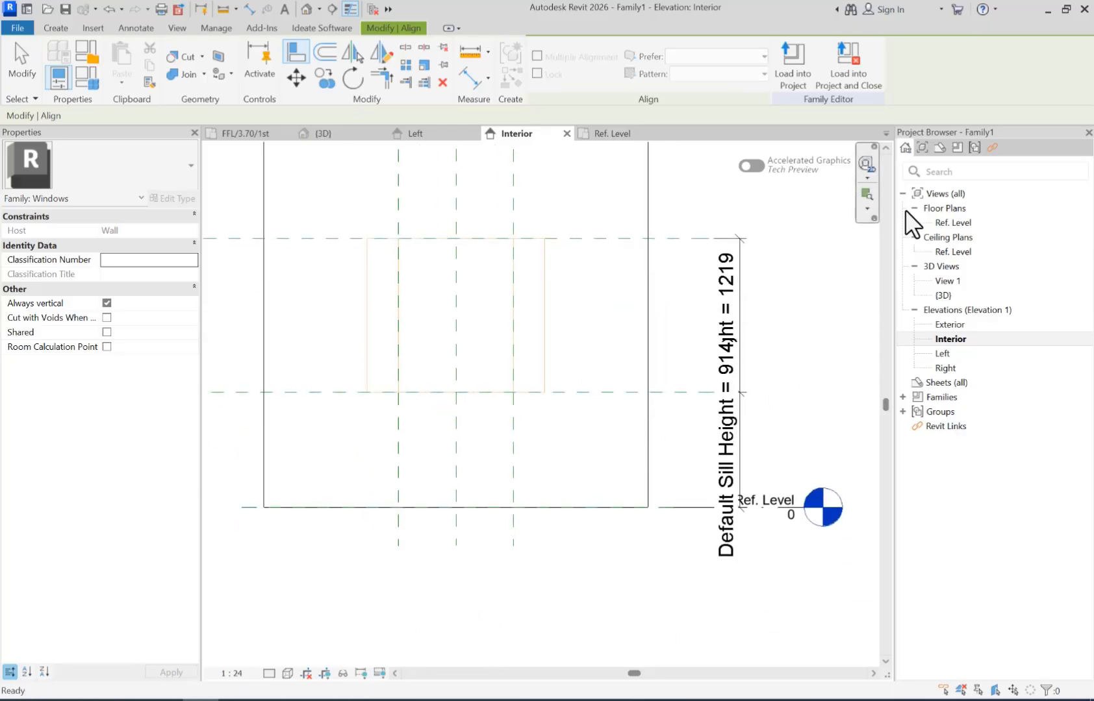
pyautogui.press('Escape')
# In the Ref. Level floor plan, flex the void opening by applying a family Width of 1200.
pyautogui.click(953, 223)
pyautogui.doubleClick(953, 223)
pyautogui.scroll(-2, 538, 340)
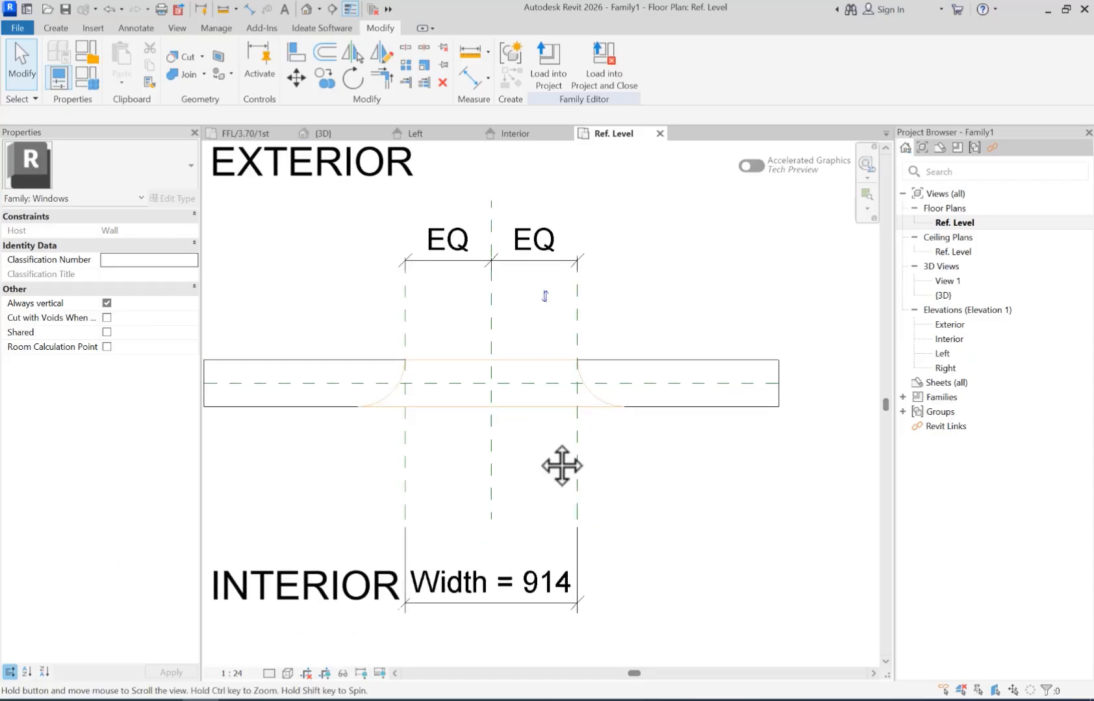
pyautogui.click(578, 368)
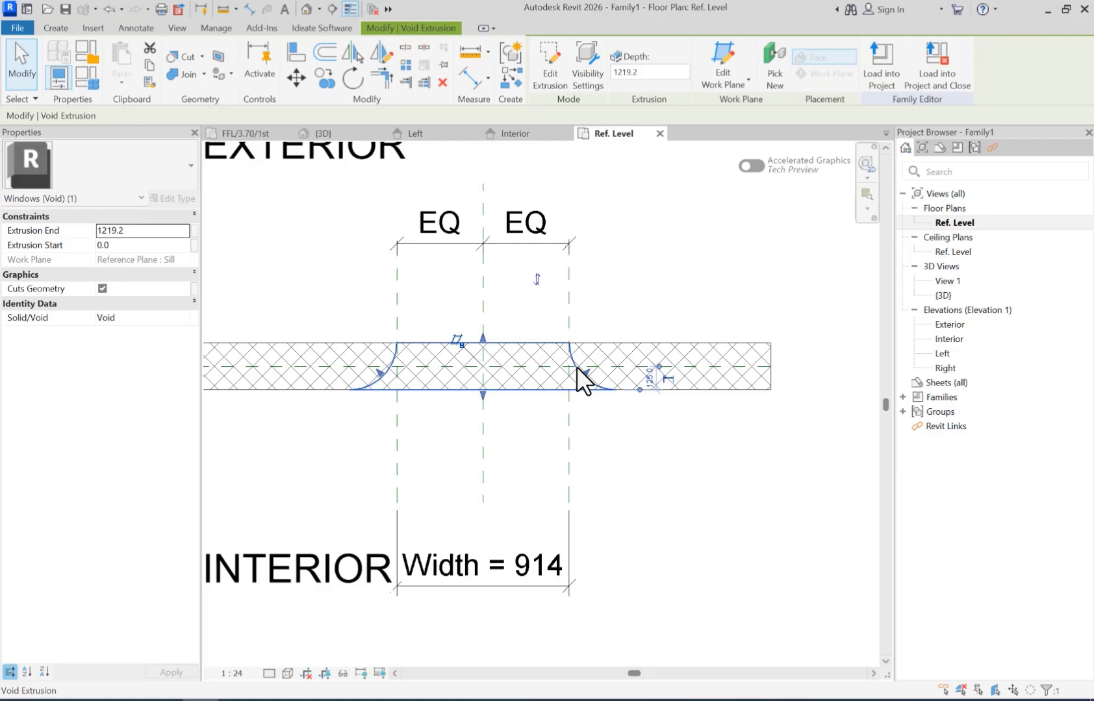
pyautogui.click(94, 83)
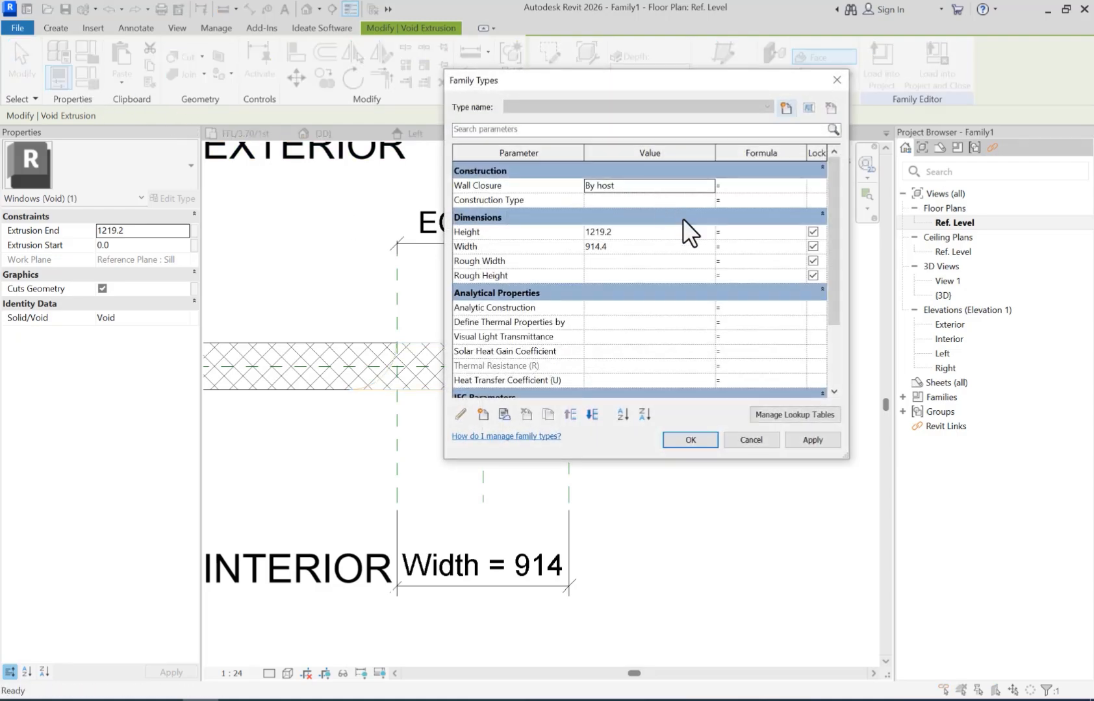
pyautogui.moveTo(664, 83); pyautogui.dragTo(829, 79)
pyautogui.click(799, 242)
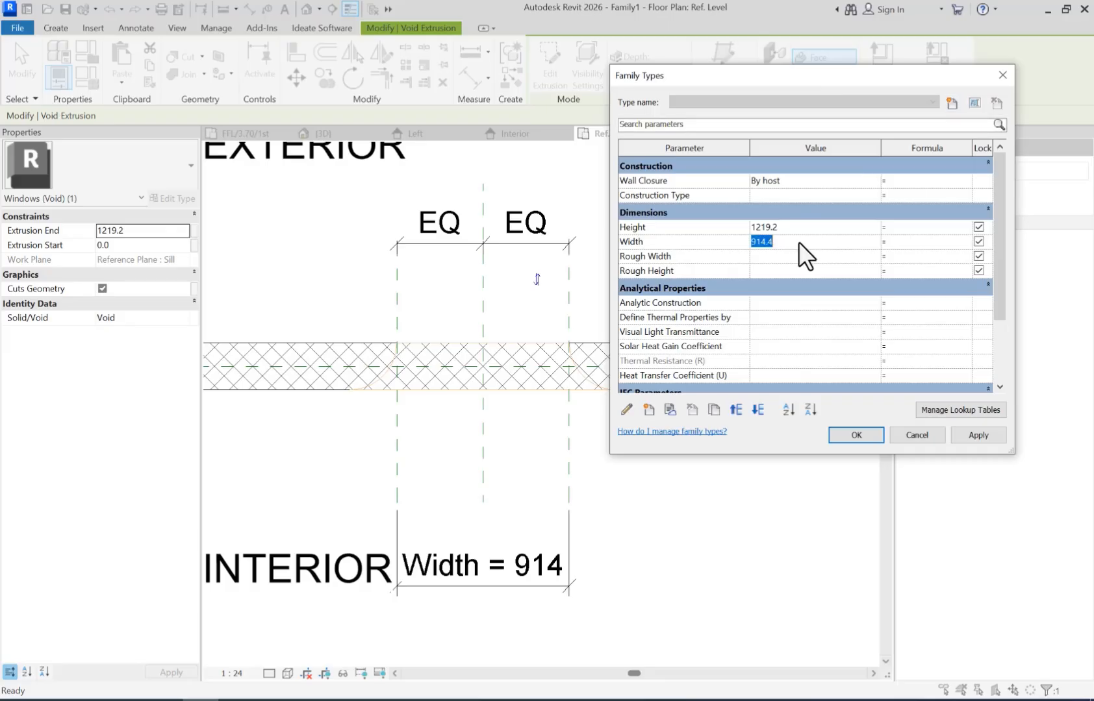
pyautogui.write('1200')
pyautogui.click(972, 437)
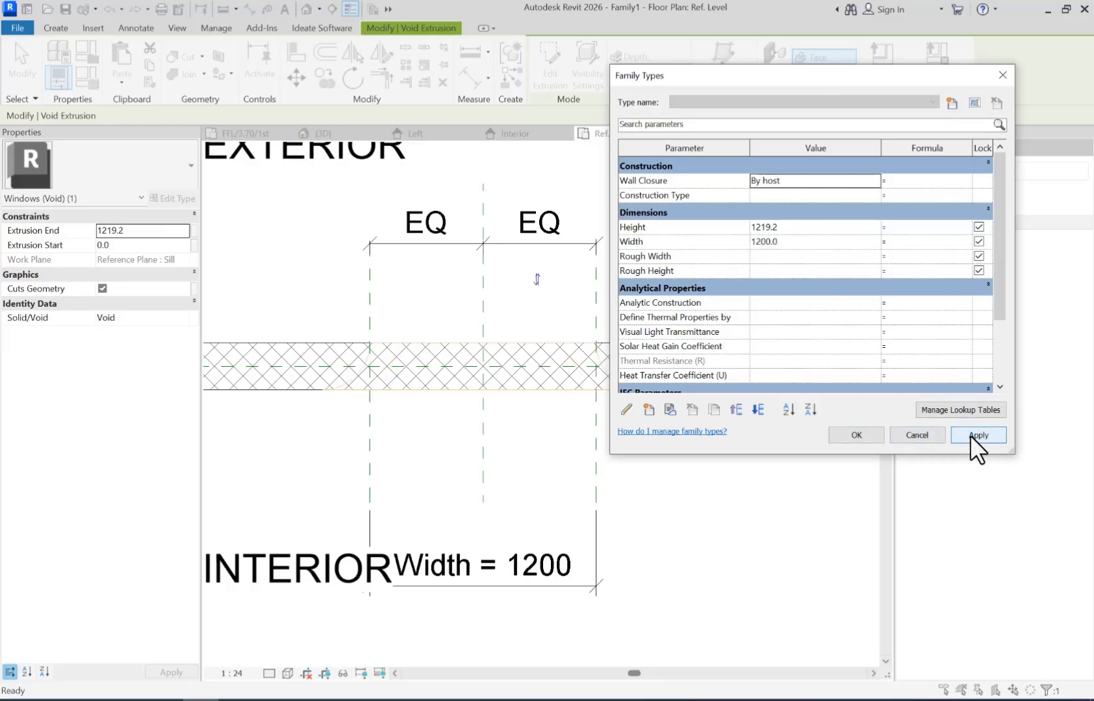
# Set the family's Width parameter to 1400 and close the family types dialog.
pyautogui.click(808, 242)
pyautogui.write('1400')
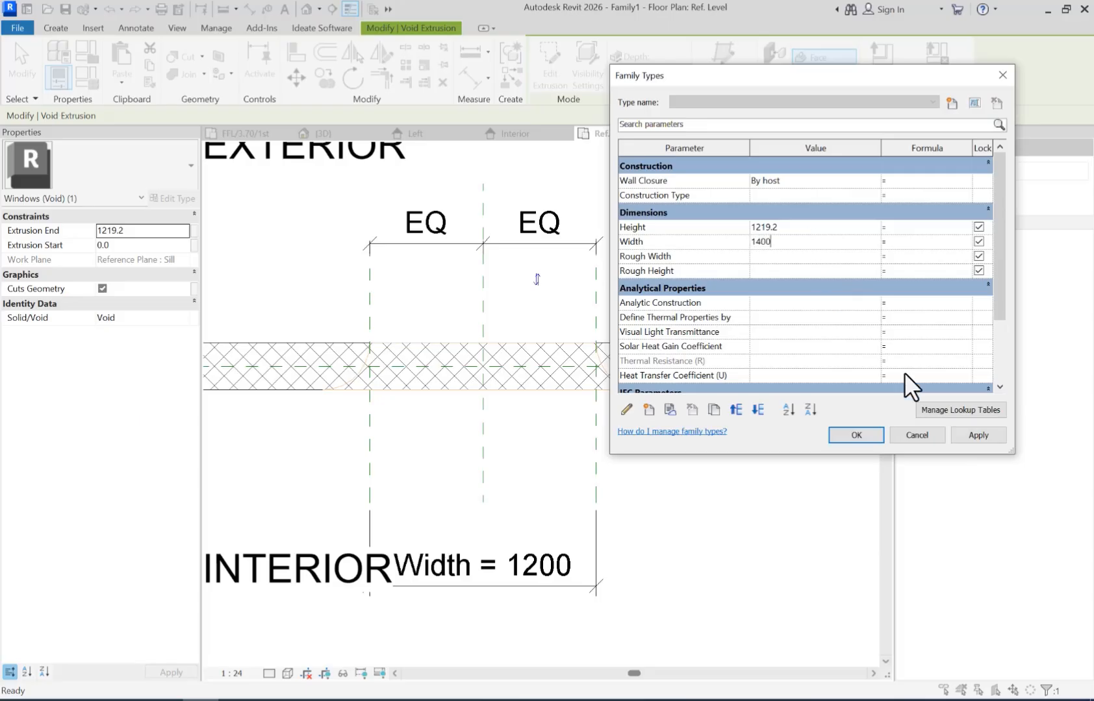
pyautogui.click(975, 435)
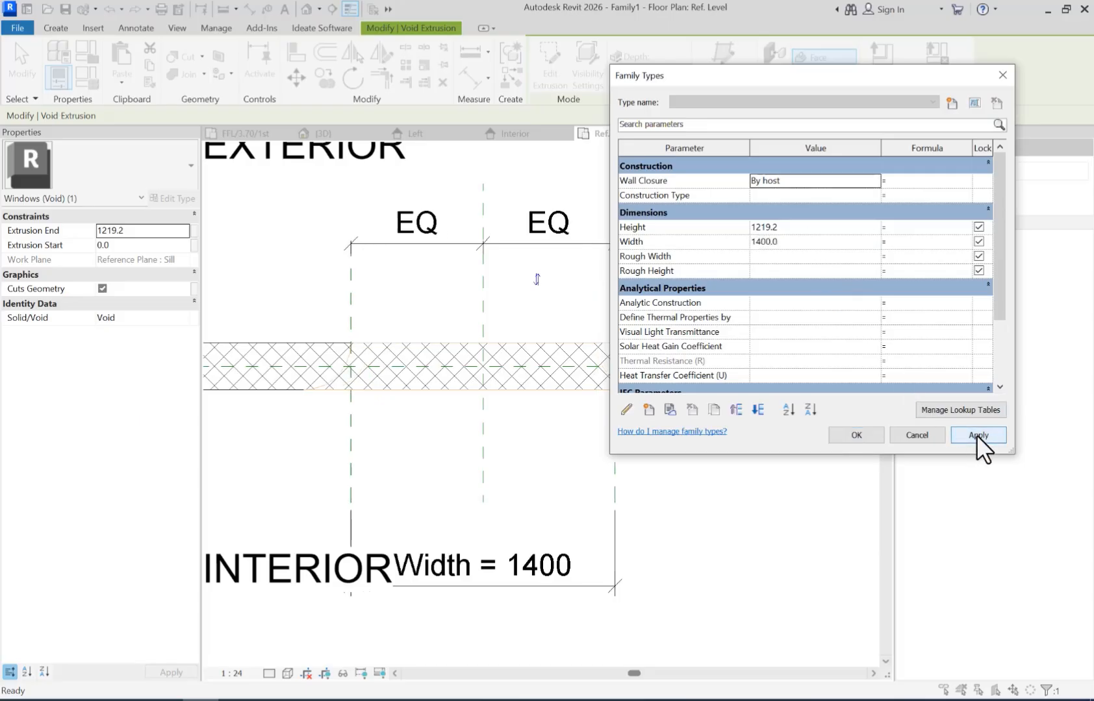
pyautogui.click(846, 438)
pyautogui.click(722, 483)
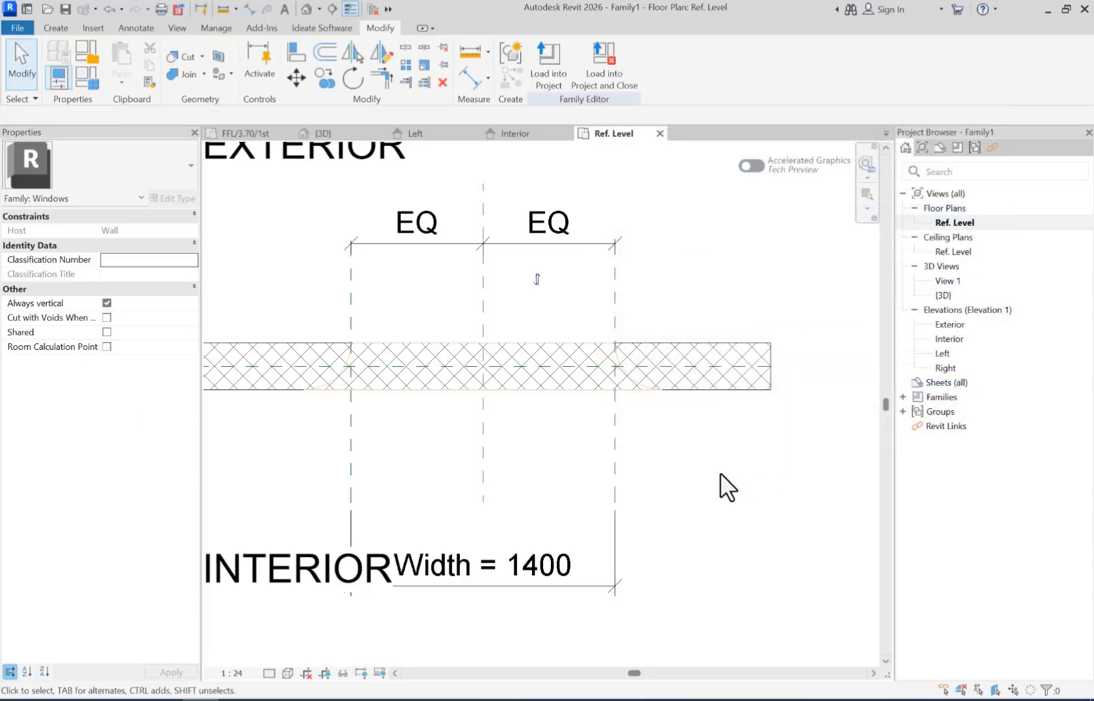
# In the 3D view, set the family's Height parameter to 1400 and apply it.
pyautogui.click(307, 9)
pyautogui.scroll(-2, 494, 324)
pyautogui.keyDown('shift'); pyautogui.moveTo(661, 428); pyautogui.dragTo(640, 437, button='middle'); pyautogui.keyUp('shift')
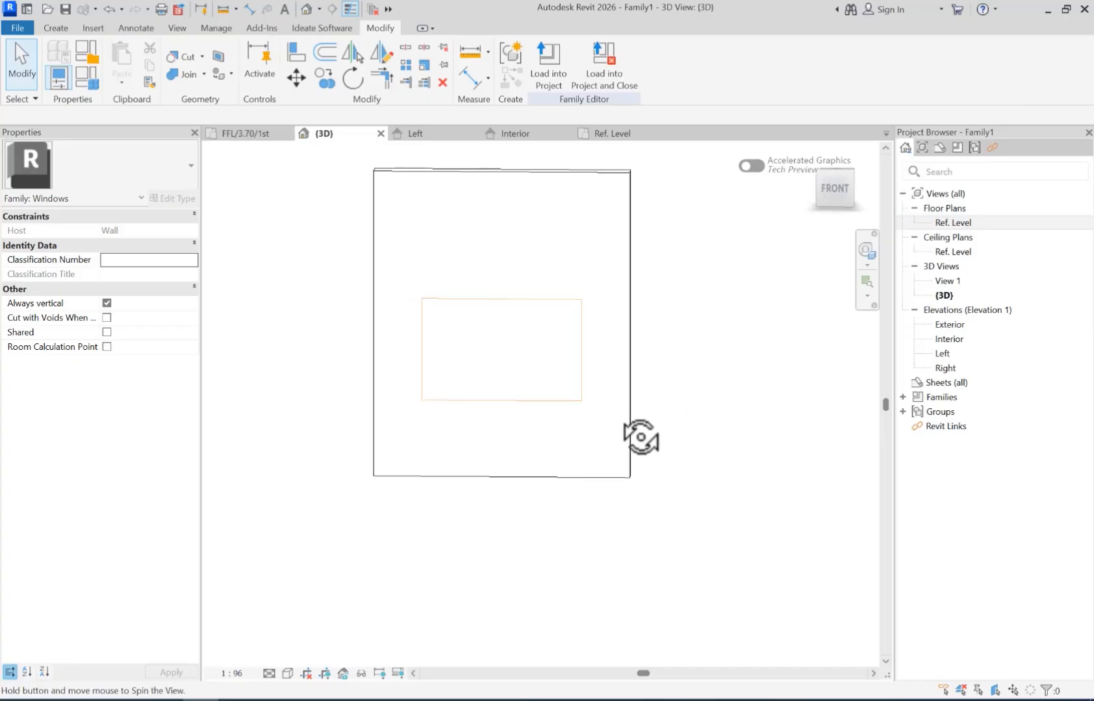
pyautogui.click(87, 76)
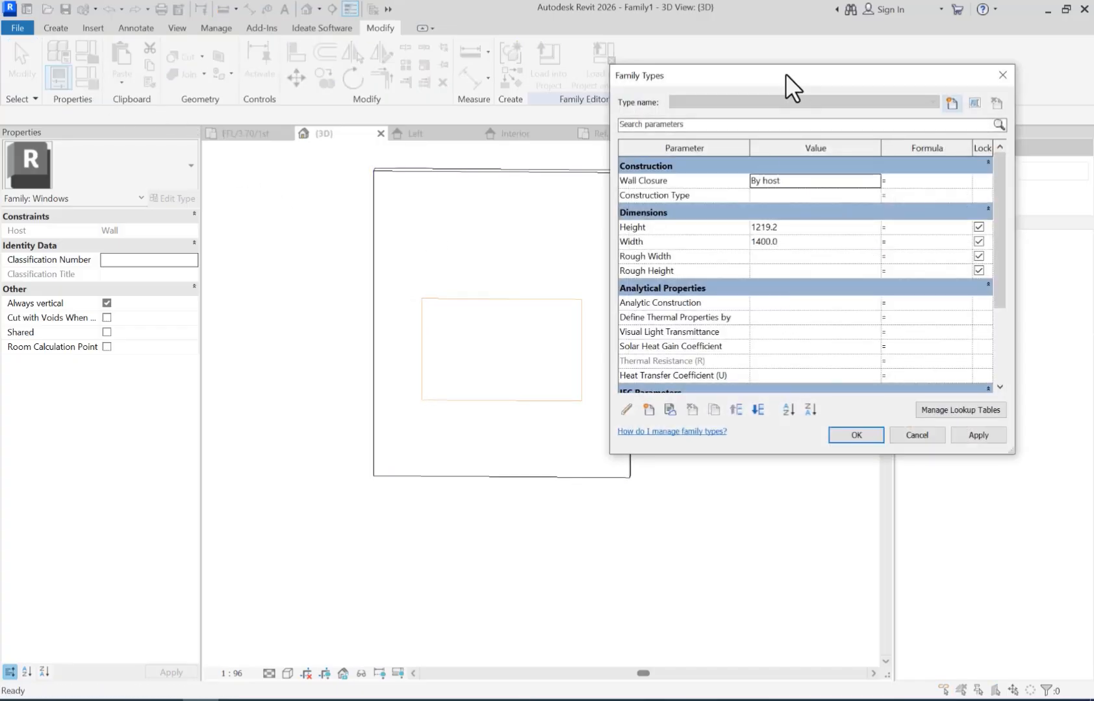
pyautogui.moveTo(785, 74); pyautogui.dragTo(847, 78)
pyautogui.write('1400')
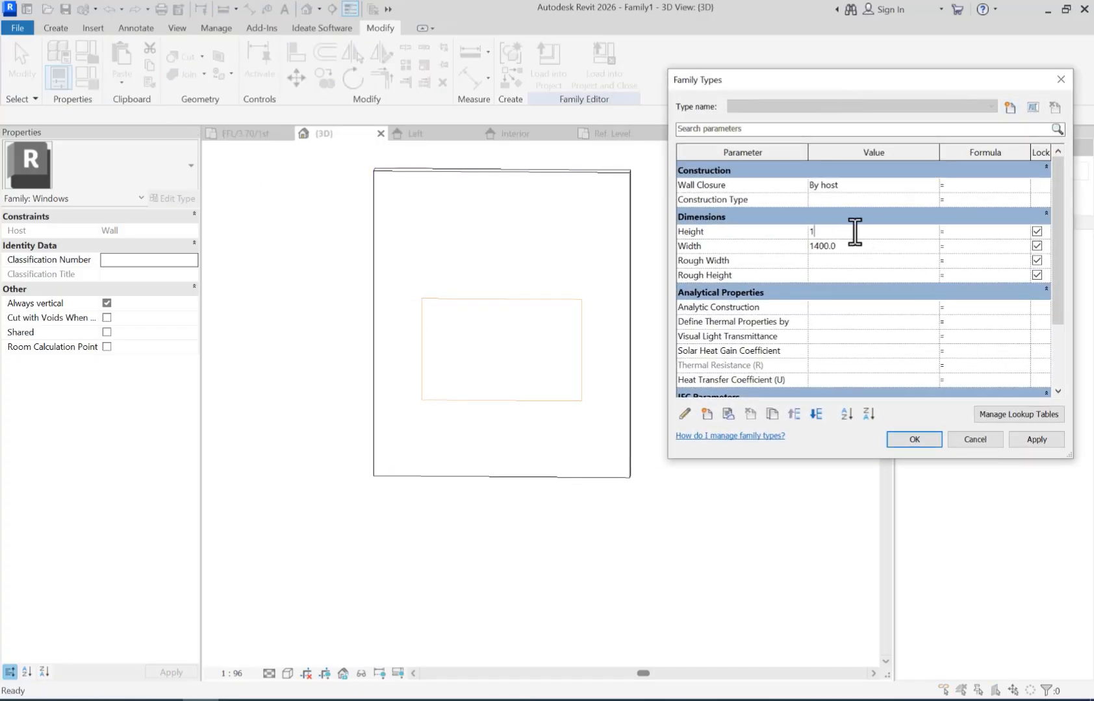
pyautogui.click(1038, 442)
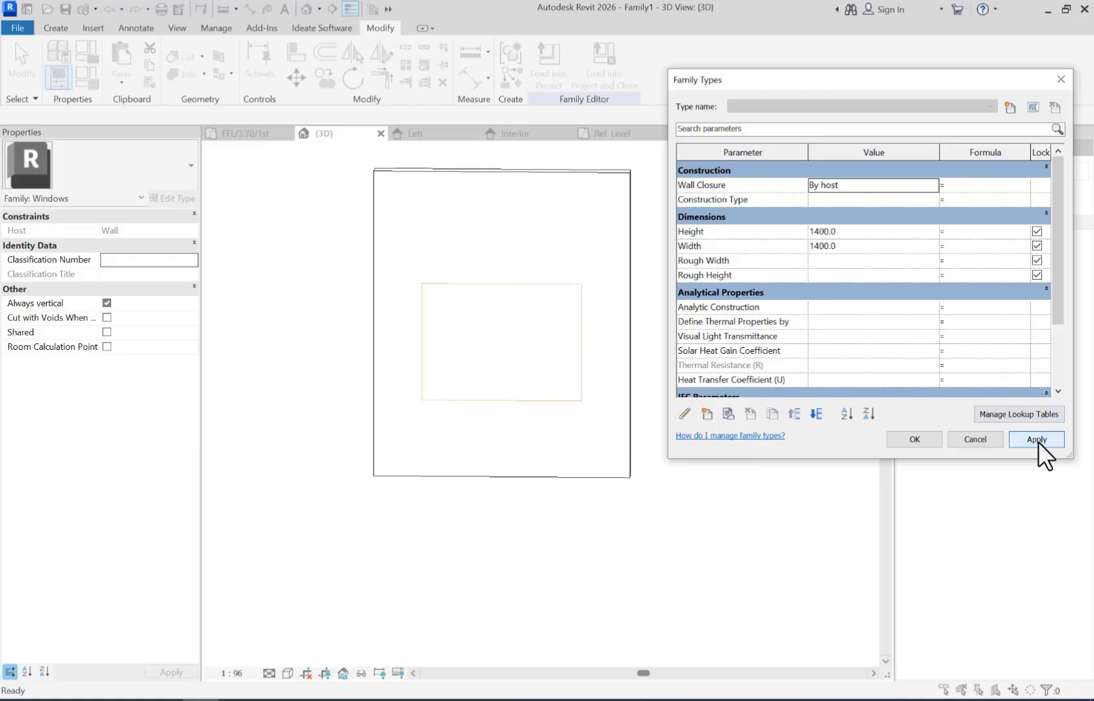
pyautogui.click(906, 442)
# Cut the wall with the void extrusion using Cut Geometry in the 3D view.
pyautogui.keyDown('shift'); pyautogui.moveTo(706, 308); pyautogui.dragTo(402, 228, button='middle'); pyautogui.keyUp('shift')
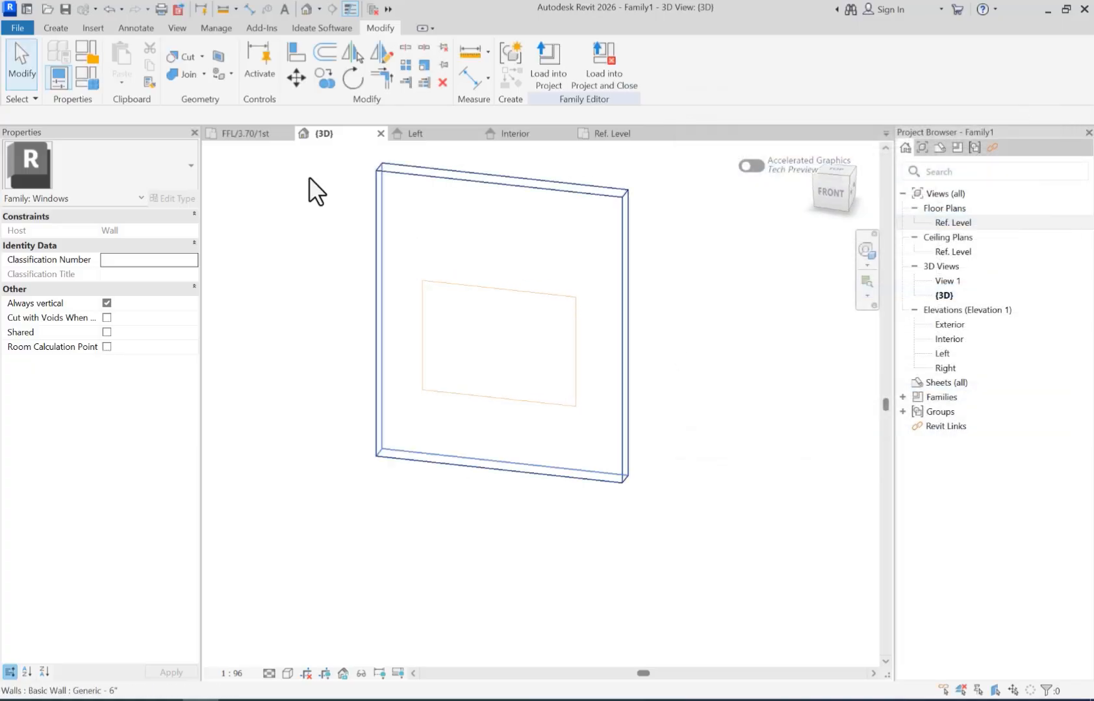
pyautogui.click(183, 58)
pyautogui.click(557, 226)
pyautogui.click(545, 290)
pyautogui.press('Escape')
pyautogui.keyDown('shift'); pyautogui.moveTo(742, 371); pyautogui.dragTo(774, 388, button='middle'); pyautogui.keyUp('shift')
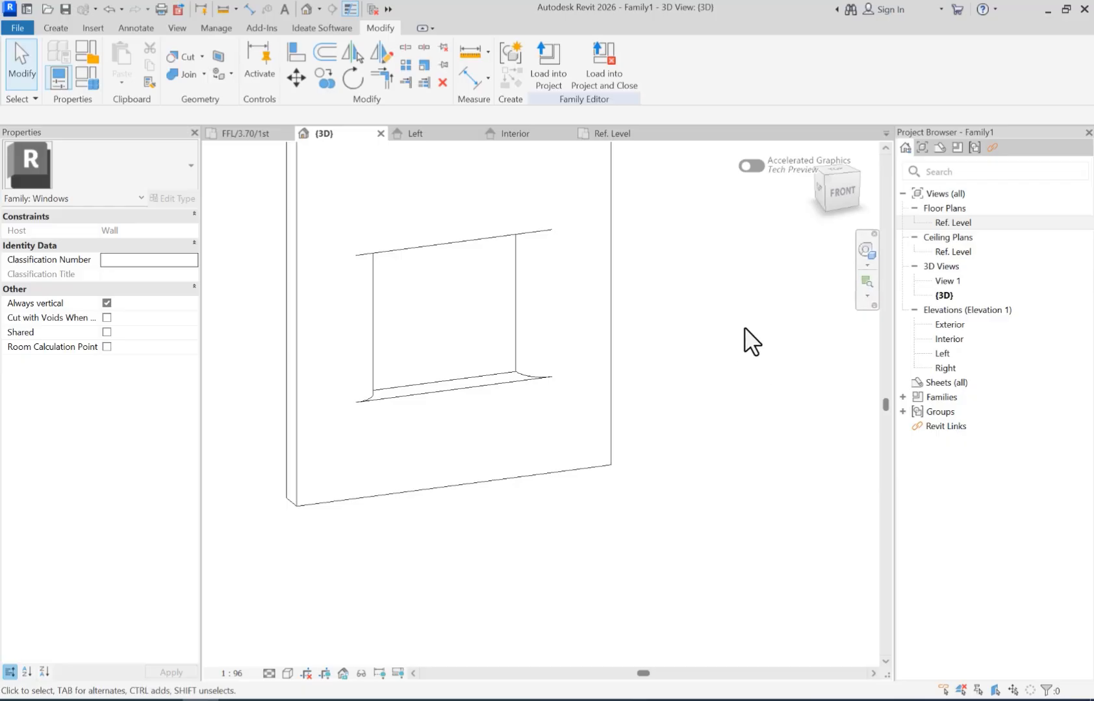
# Save the family to the Desktop as "win com".
pyautogui.hotkey('ctrl', 's')
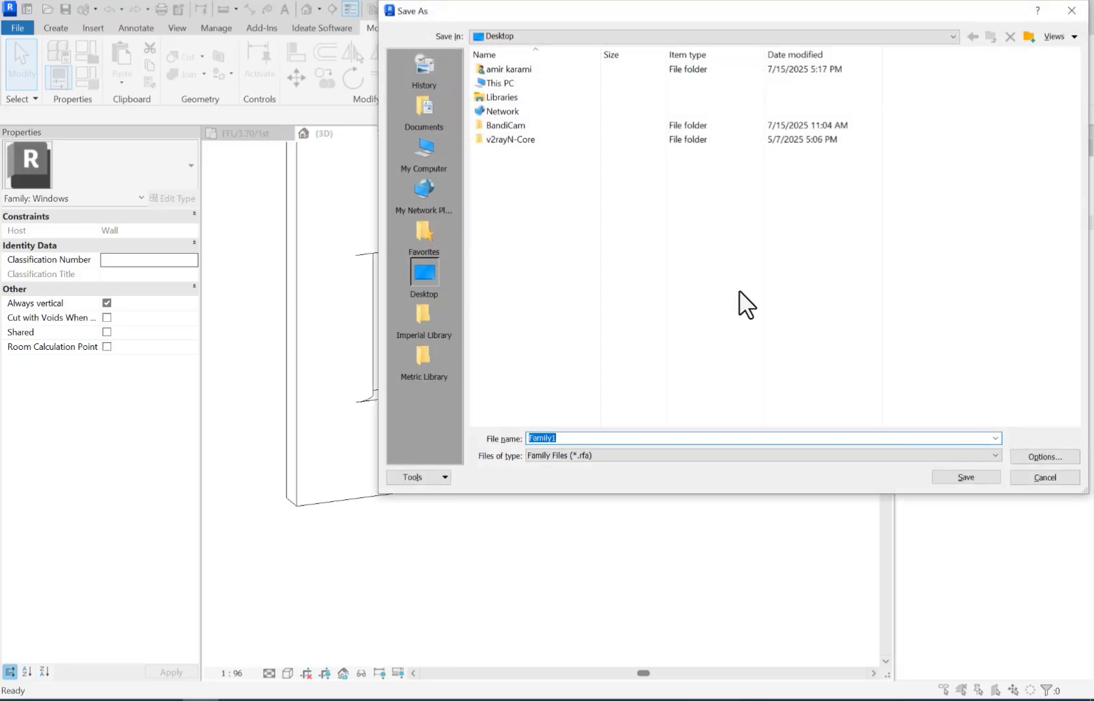
pyautogui.write('win com')
pyautogui.click(948, 479)
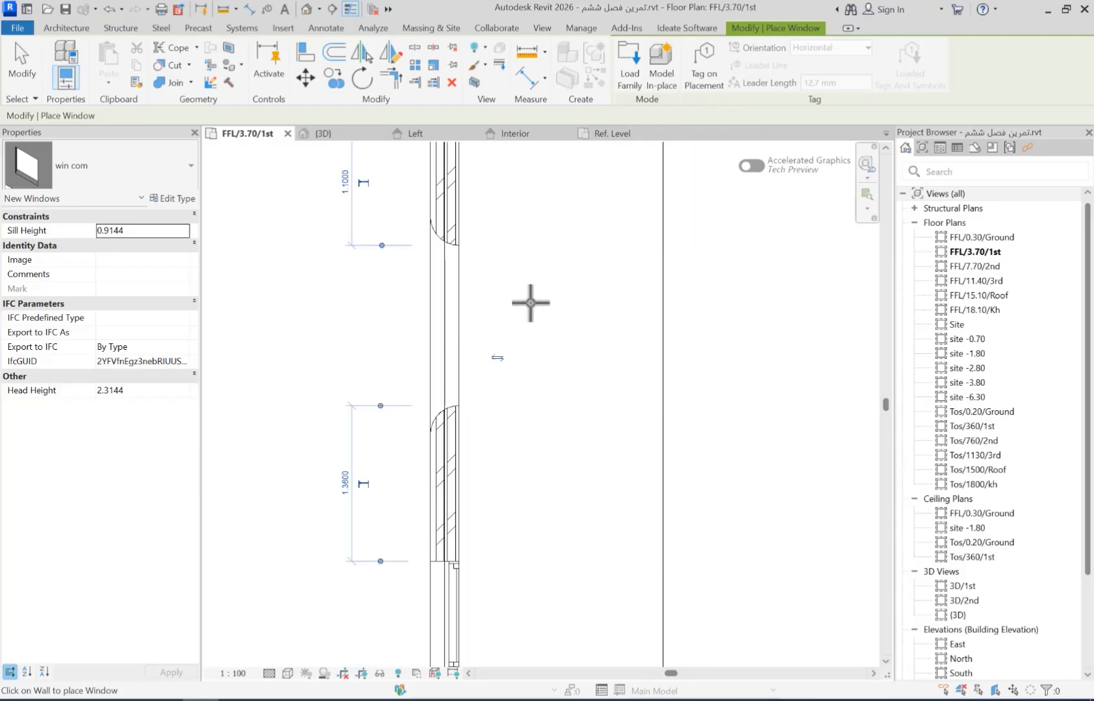
# End window placement in the project's FFL/3.70/1st plan and isolate the win com window with its wall in a 3D selection box.
pyautogui.press('Escape')
pyautogui.press('Escape')
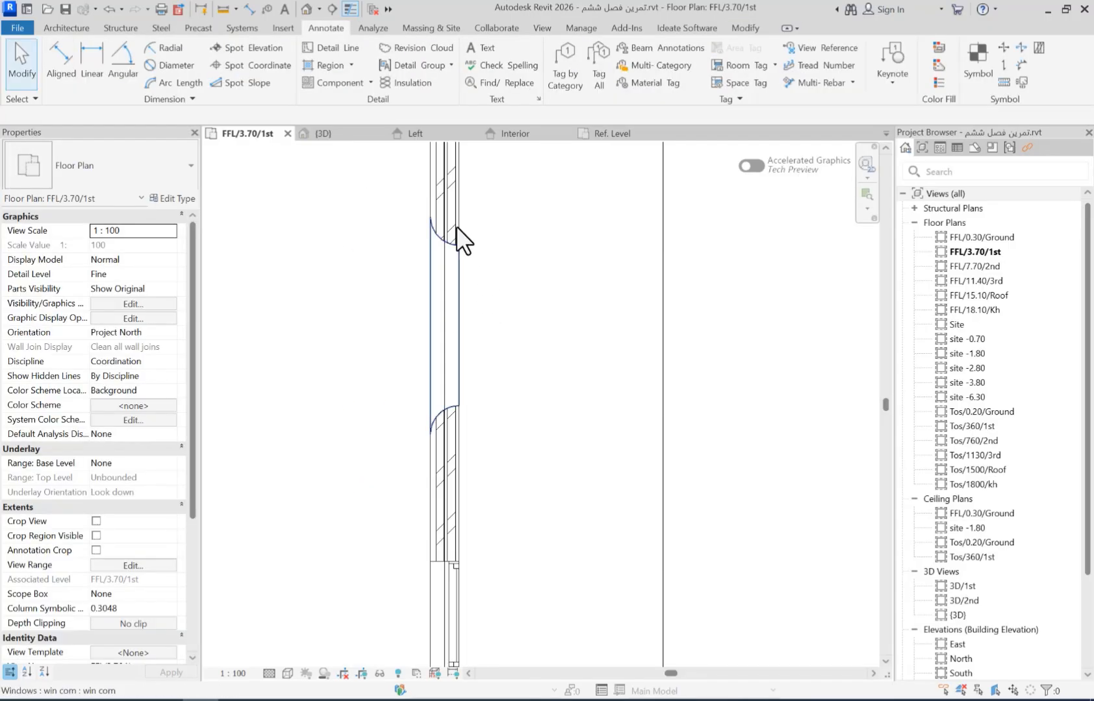
pyautogui.click(456, 227)
pyautogui.click(458, 186)
pyautogui.click(480, 85)
# Examine the win com opening's curved jambs in 3D from both sides of the wall.
pyautogui.scroll(2, 619, 524)
pyautogui.moveTo(622, 525)
pyautogui.keyDown('shift'); pyautogui.mouseDown(button='middle')
pyautogui.moveTo(459, 537)
pyautogui.moveTo(410, 493)
pyautogui.mouseUp(button='middle'); pyautogui.keyUp('shift')
pyautogui.scroll(1, 462, 487)
pyautogui.keyDown('shift'); pyautogui.moveTo(580, 504); pyautogui.dragTo(557, 439, button='middle'); pyautogui.keyUp('shift')
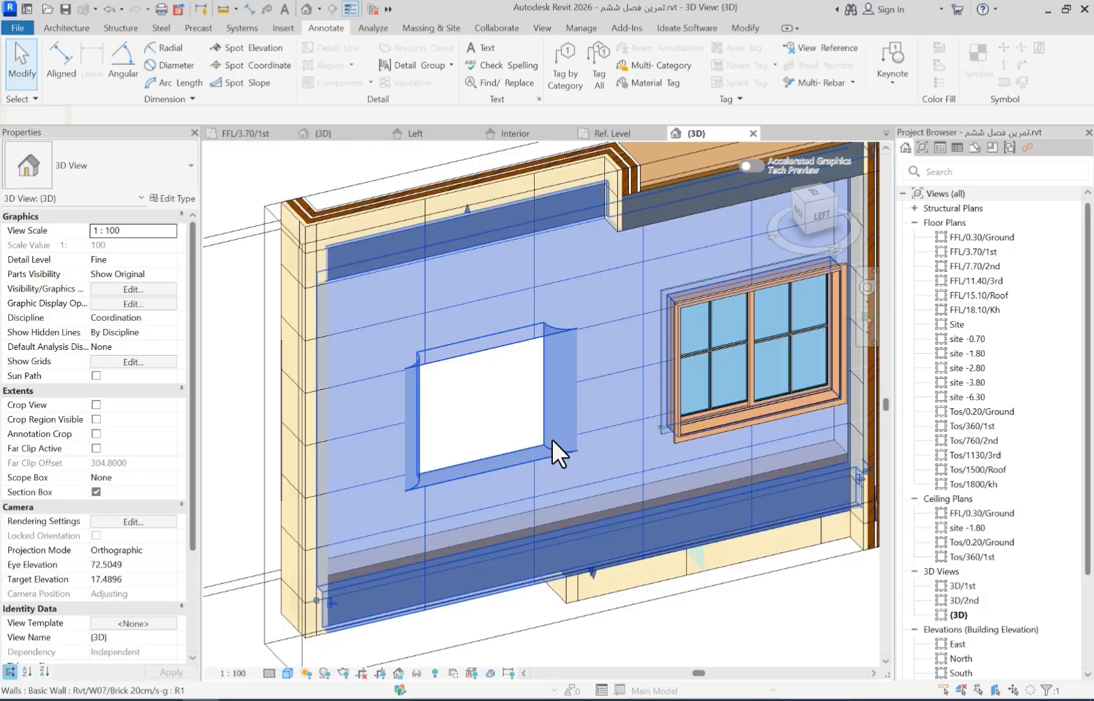
pyautogui.click(551, 439)
pyautogui.press('Escape')
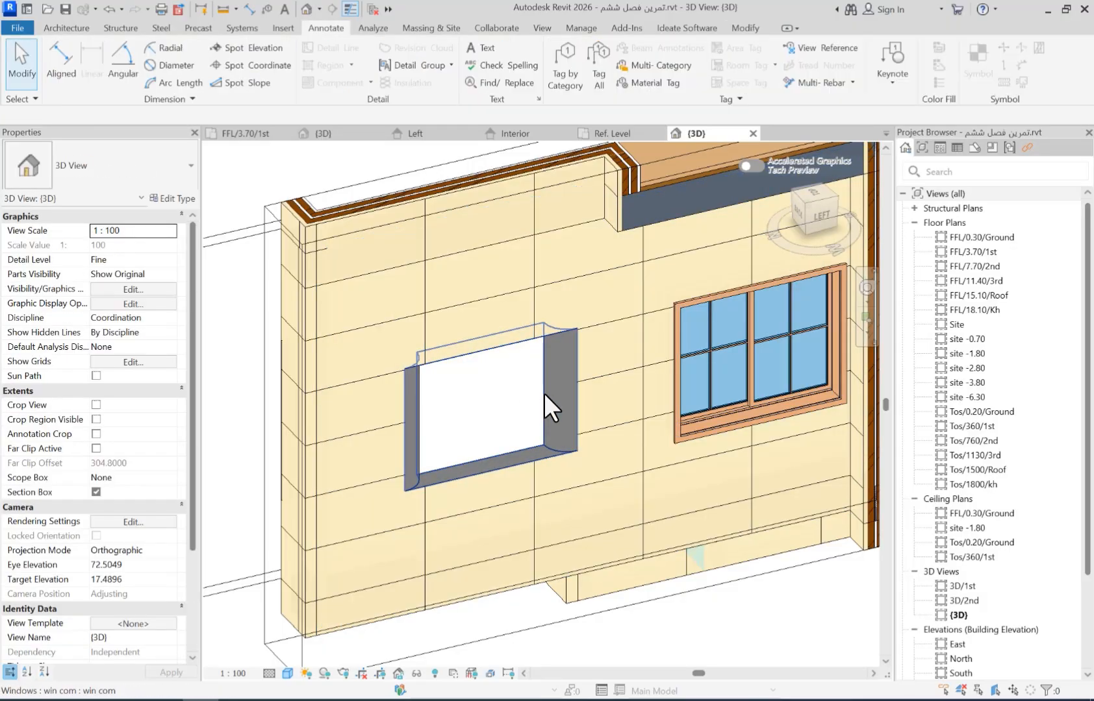
pyautogui.click(544, 394)
pyautogui.keyDown('shift'); pyautogui.moveTo(544, 394); pyautogui.dragTo(815, 461, button='middle'); pyautogui.keyUp('shift')
pyautogui.press('Escape')
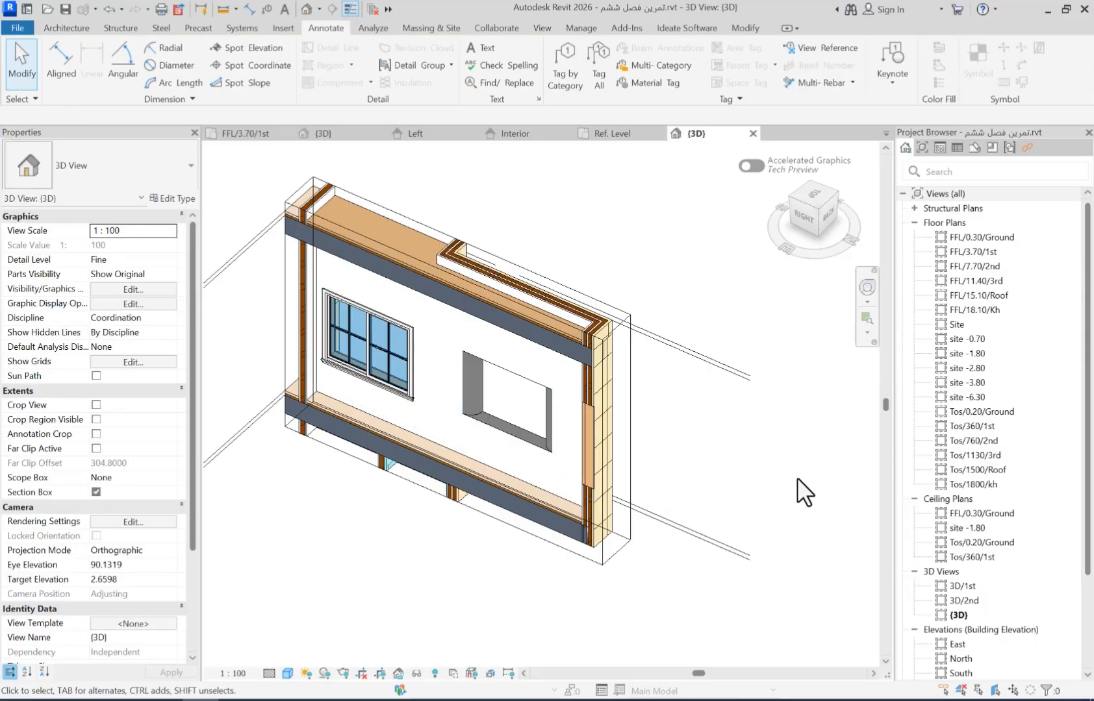
pyautogui.scroll(5, 513, 518)
pyautogui.keyDown('shift'); pyautogui.moveTo(513, 518); pyautogui.dragTo(635, 547, button='middle'); pyautogui.keyUp('shift')
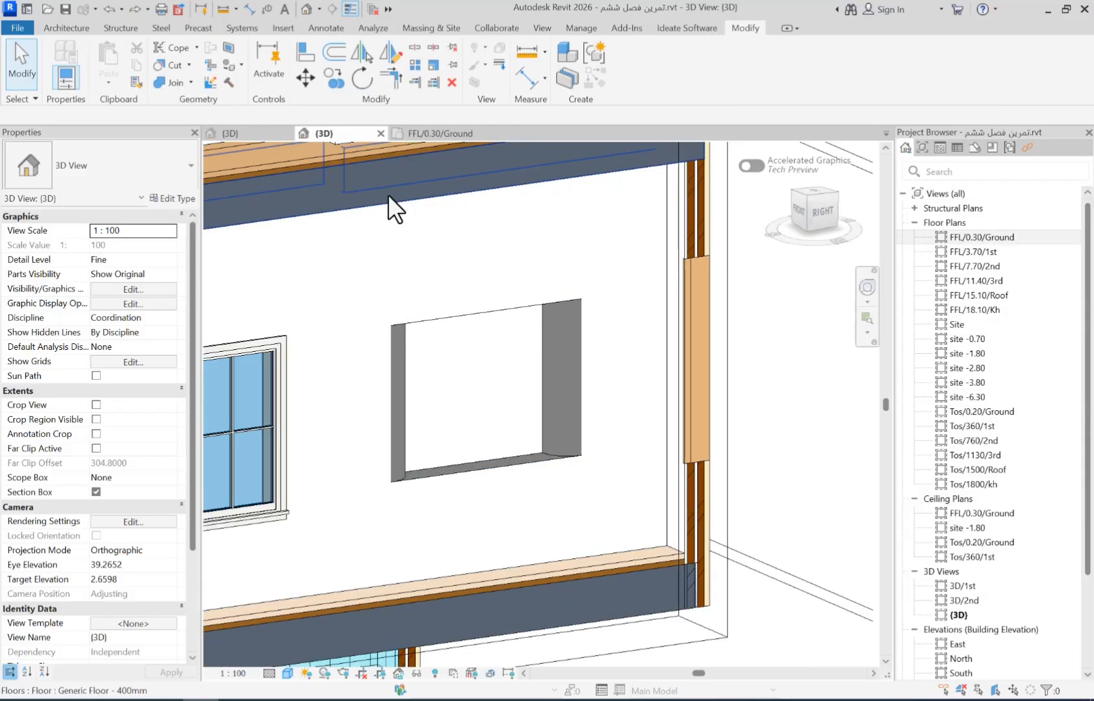
# Edit the family of the placed win com window and open its Ref. Level floor plan.
pyautogui.click(539, 335)
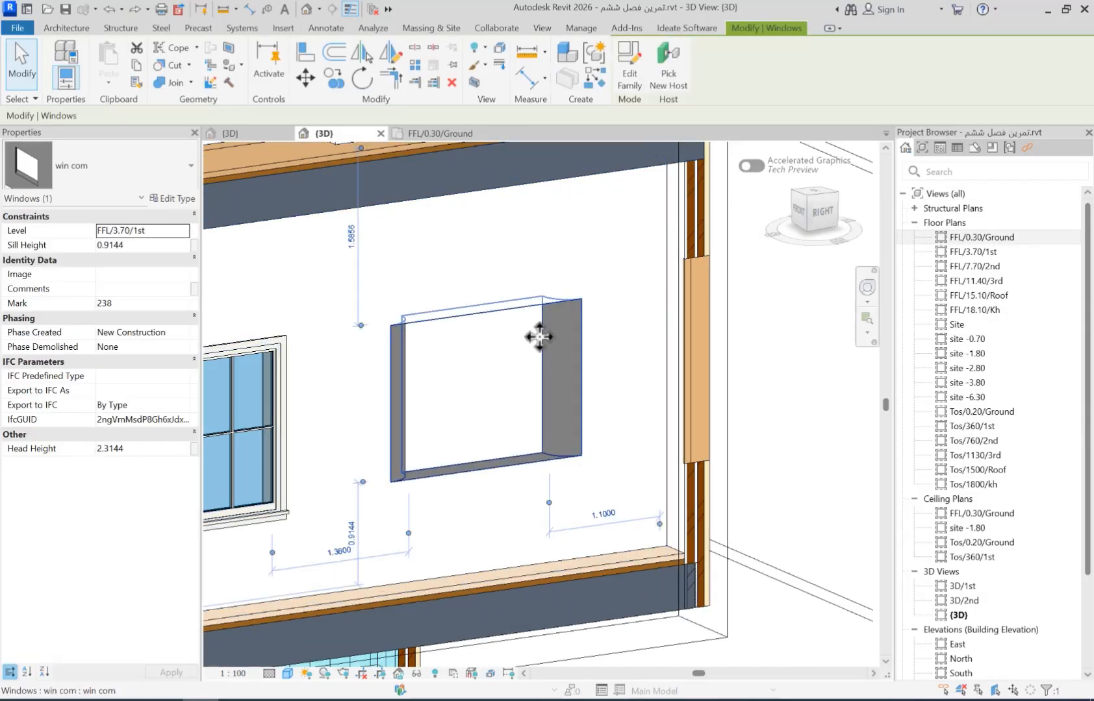
pyautogui.click(629, 65)
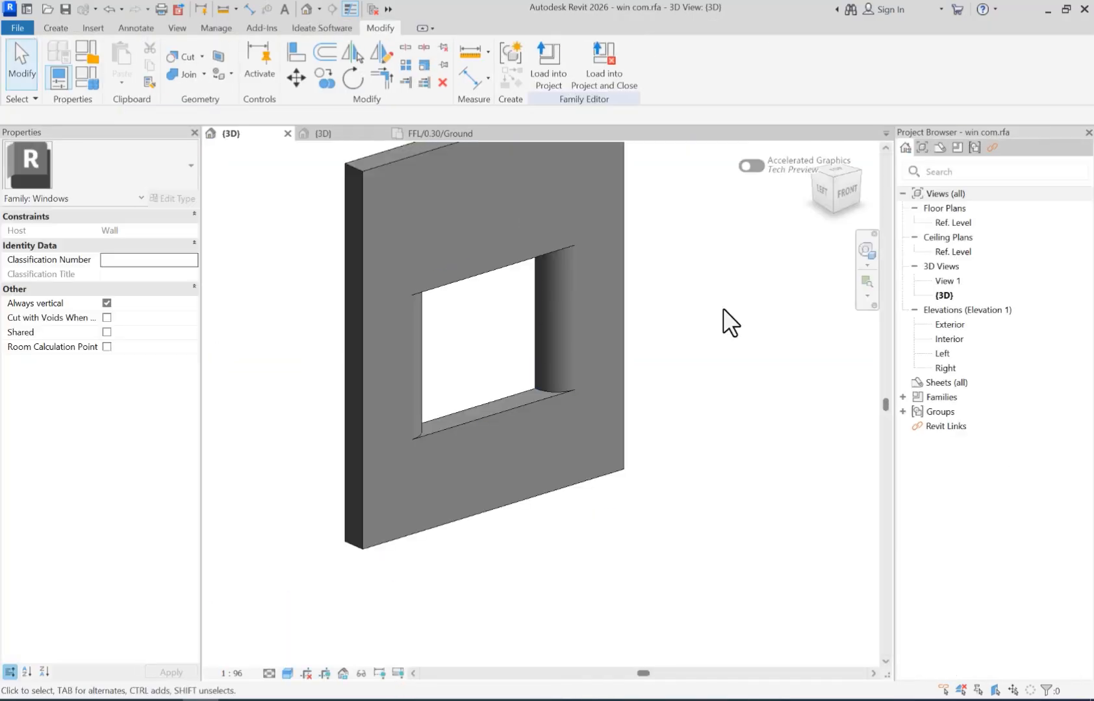
pyautogui.doubleClick(947, 223)
pyautogui.scroll(4, 383, 432)
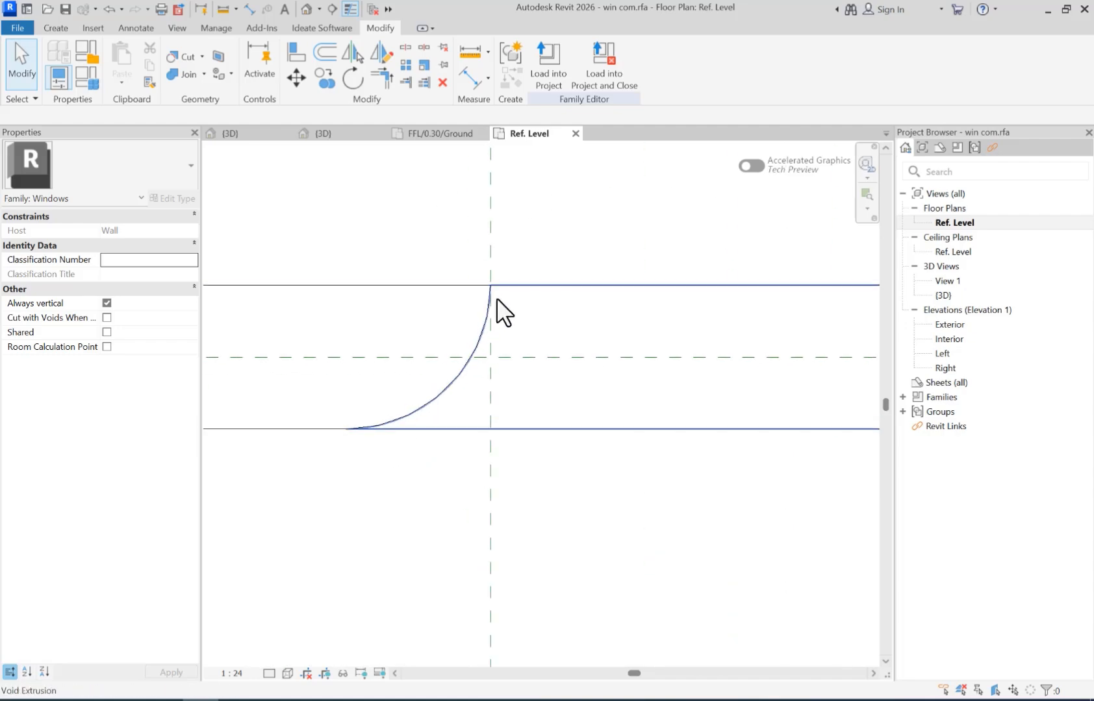
# Edit the void extrusion's sketch and delete the arc at the Left reference plane.
pyautogui.click(469, 366)
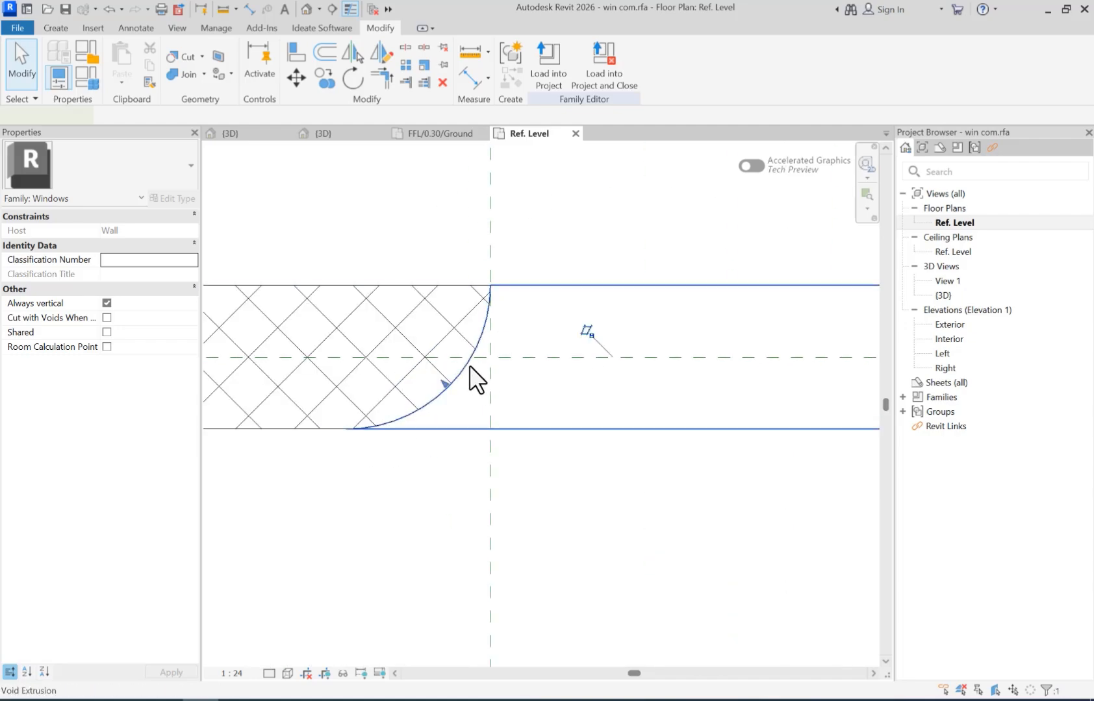
pyautogui.click(554, 70)
pyautogui.scroll(2, 487, 363)
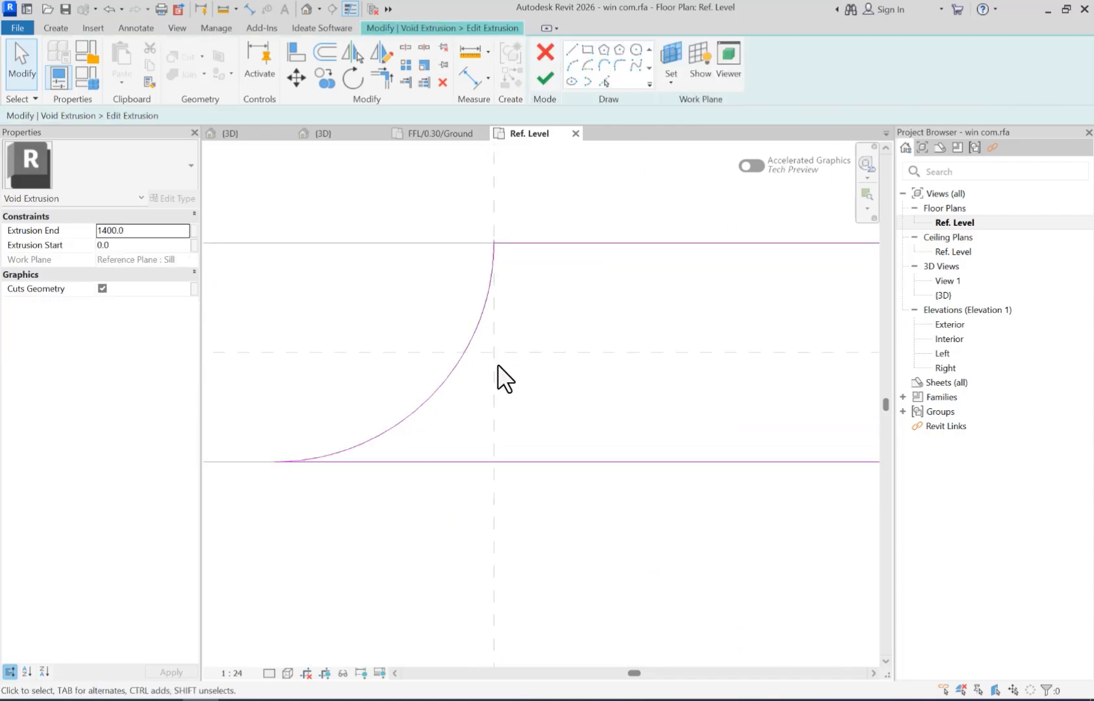
pyautogui.click(487, 304)
pyautogui.click(503, 294)
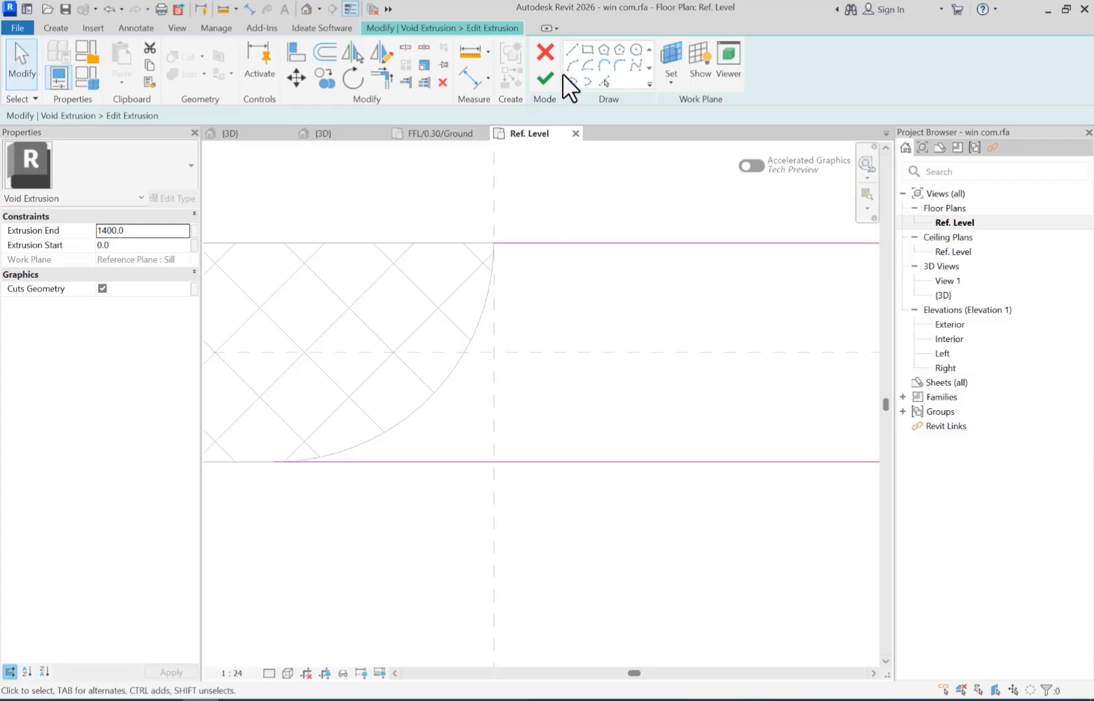
# Draw a straight sketch line from the exterior wall face along the Left reference plane, ending before the wall's centreline.
pyautogui.click(571, 50)
pyautogui.click(494, 243)
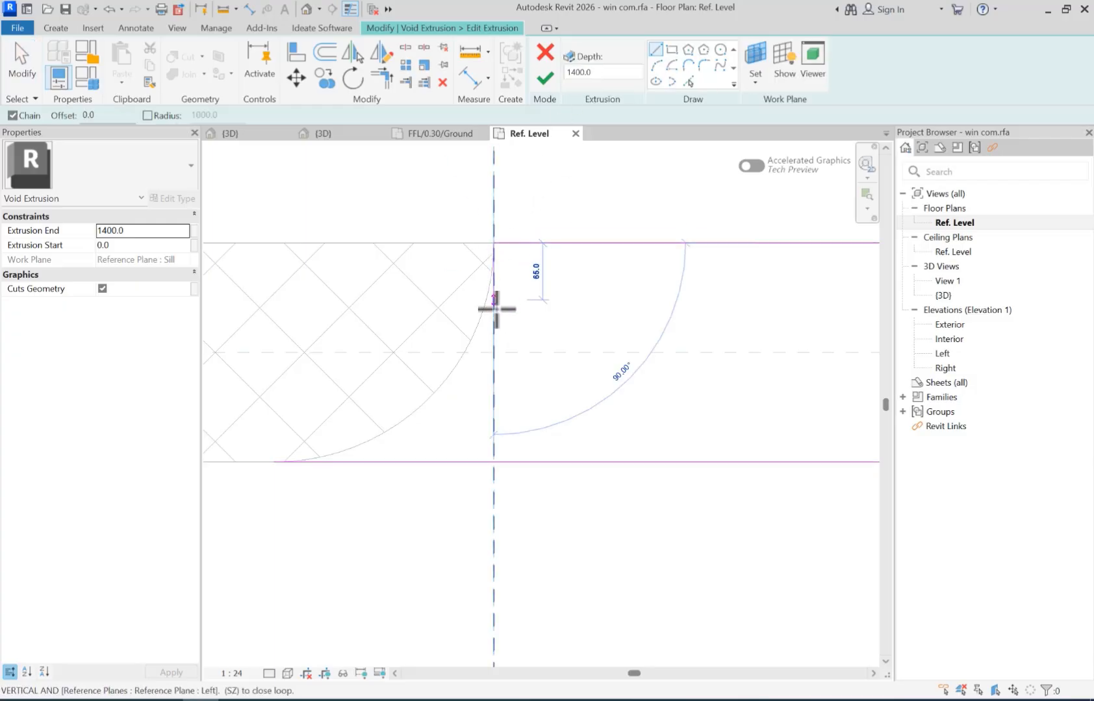
pyautogui.click(494, 320)
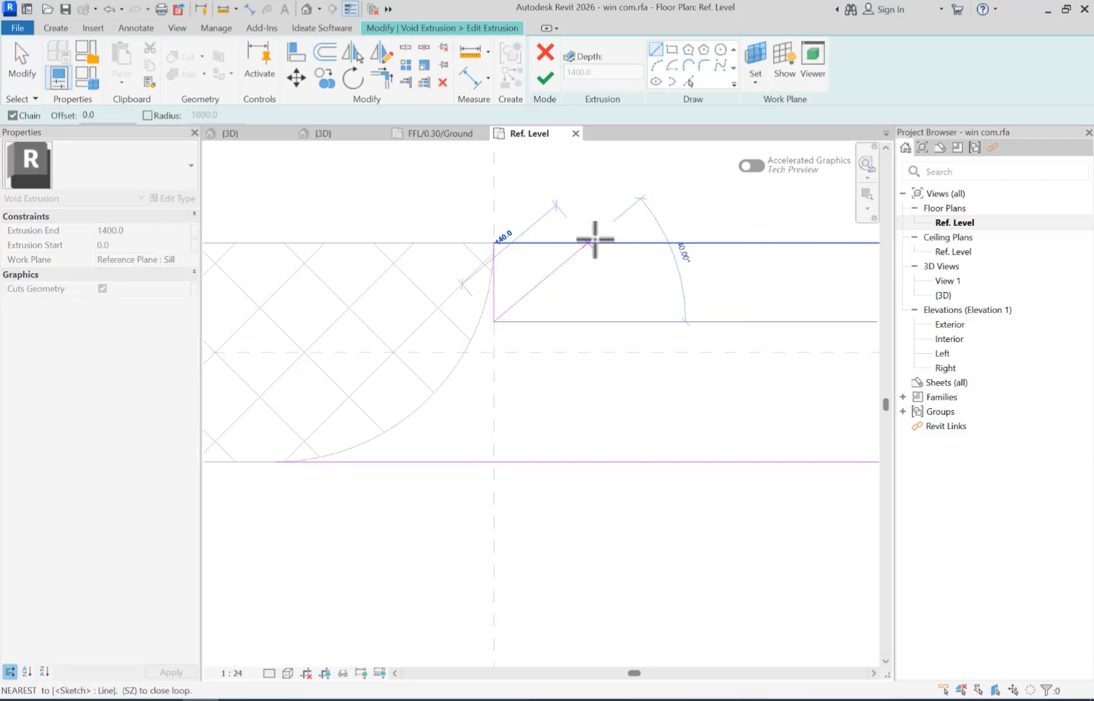
# Draw an arc of 160 mm radius from the straight line's end, tangent to the profile line on the interior wall face.
pyautogui.click(655, 65)
pyautogui.click(494, 321)
pyautogui.click(379, 459)
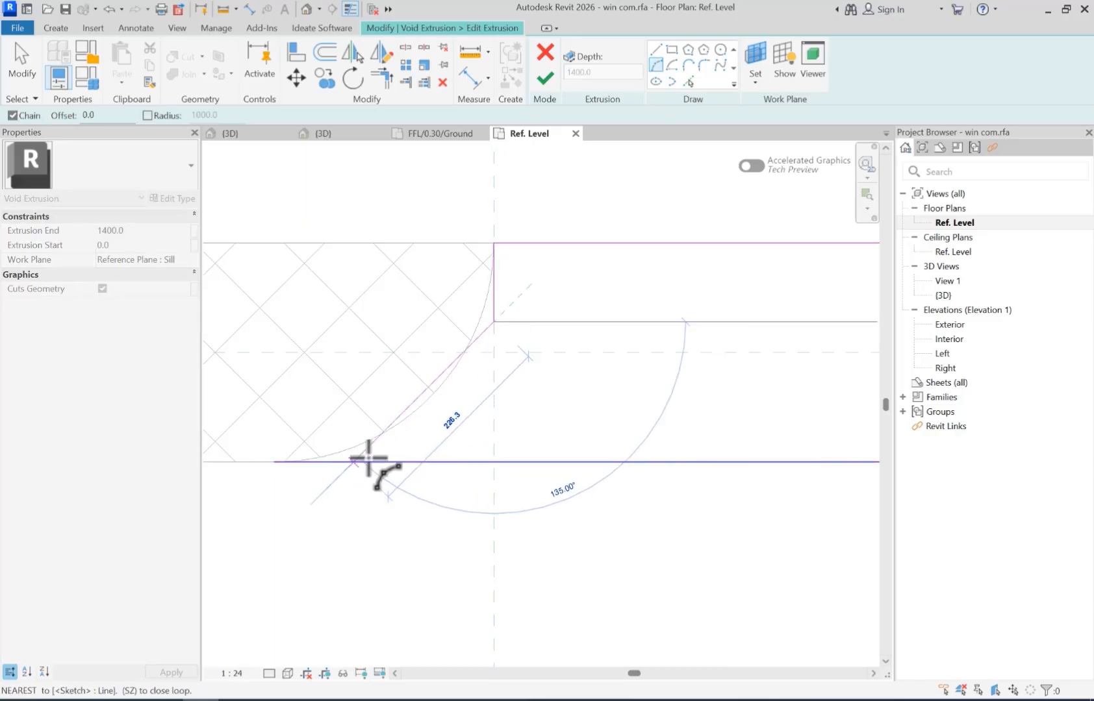
pyautogui.click(367, 459)
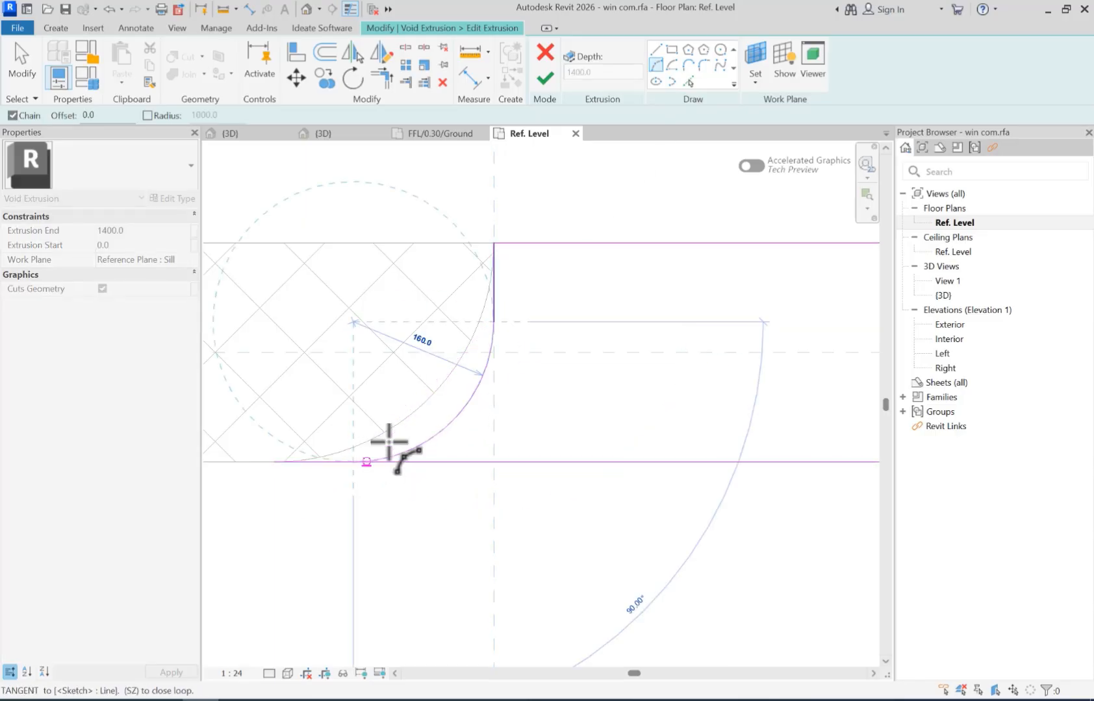
pyautogui.click(452, 422)
pyautogui.press('Escape')
pyautogui.scroll(-3, 517, 305)
pyautogui.press('Escape')
pyautogui.scroll(-2, 413, 397)
pyautogui.moveTo(585, 417); pyautogui.dragTo(523, 365, button='middle')
pyautogui.scroll(-2, 667, 337)
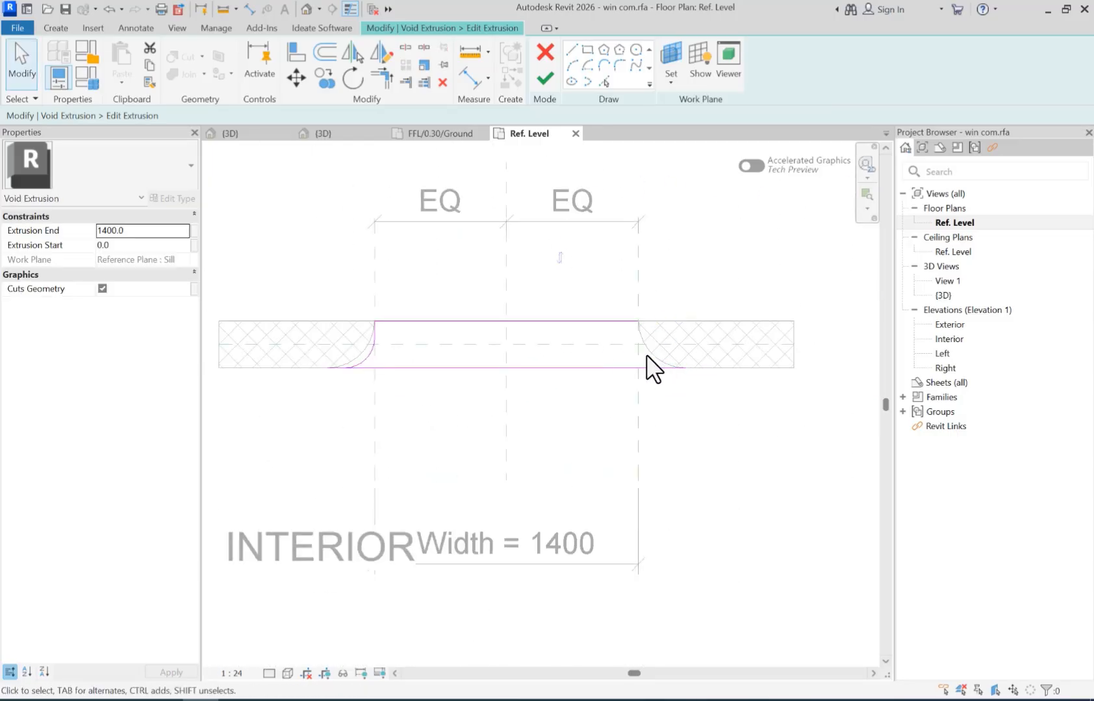
# Mirror the straight line and arc at the Left reference plane about the centre reference plane.
pyautogui.moveTo(327, 289); pyautogui.dragTo(399, 425)
pyautogui.click(352, 52)
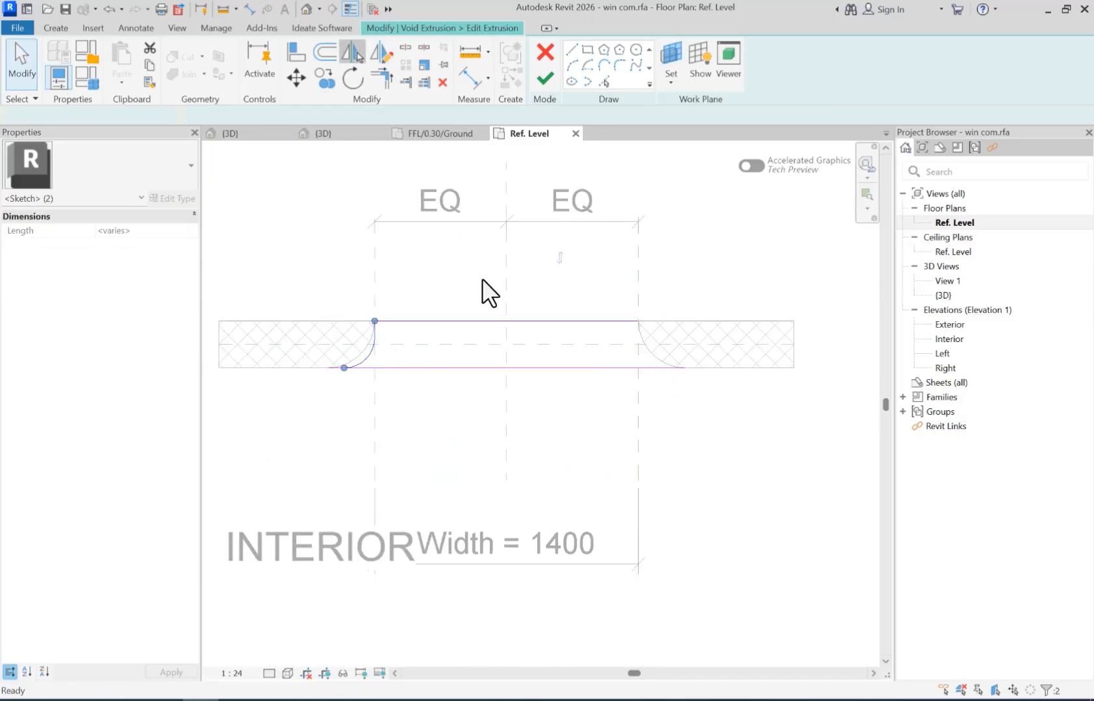
pyautogui.click(507, 330)
pyautogui.scroll(1, 442, 340)
pyautogui.press('Escape')
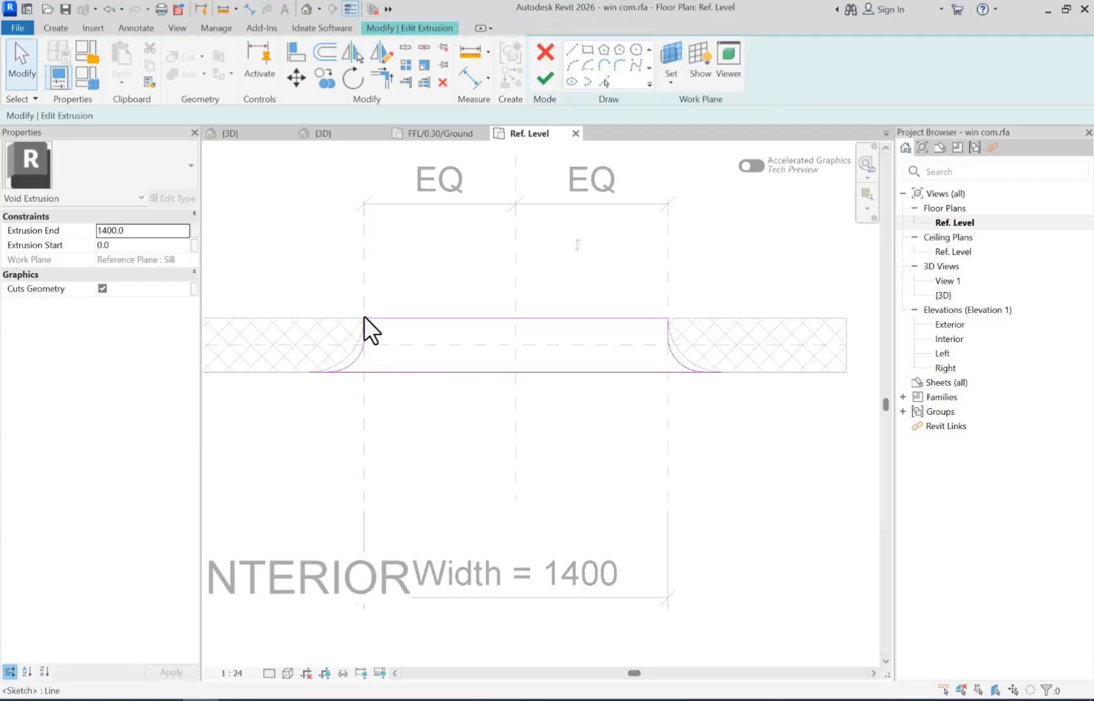
# Trim the interior-face profile line to both jamb arcs and finish the void extrusion's sketch.
pyautogui.press('t')
pyautogui.press('r')
pyautogui.click(352, 363)
pyautogui.click(353, 372)
pyautogui.click(679, 371)
pyautogui.click(680, 365)
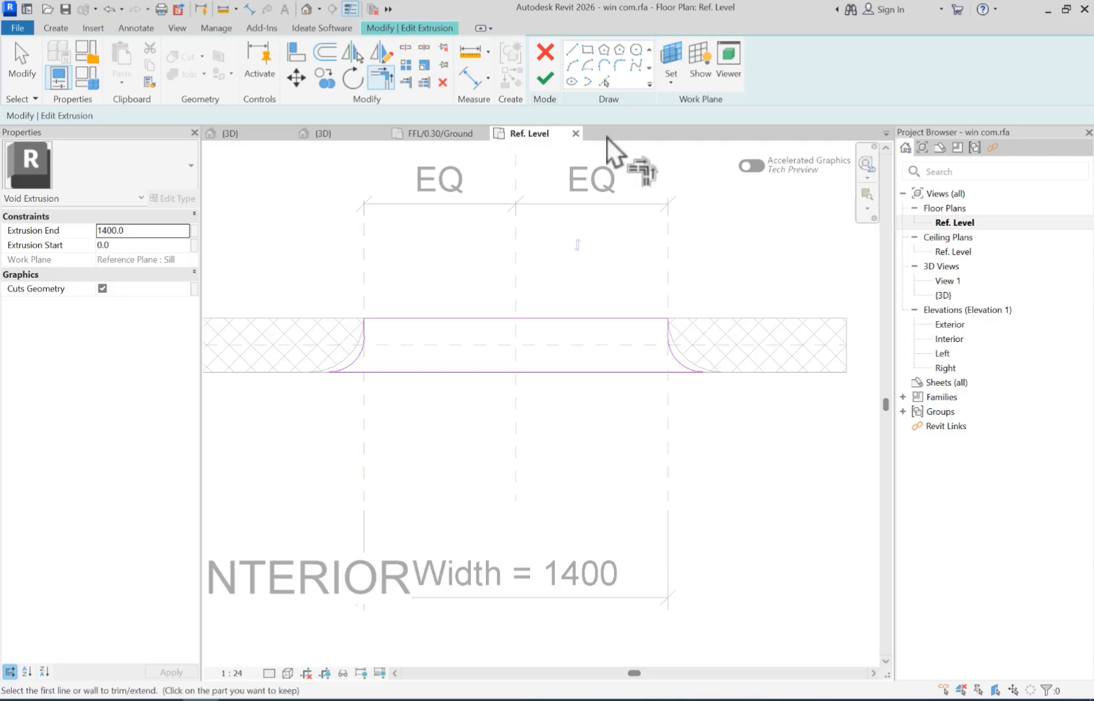
pyautogui.click(545, 78)
pyautogui.click(538, 386)
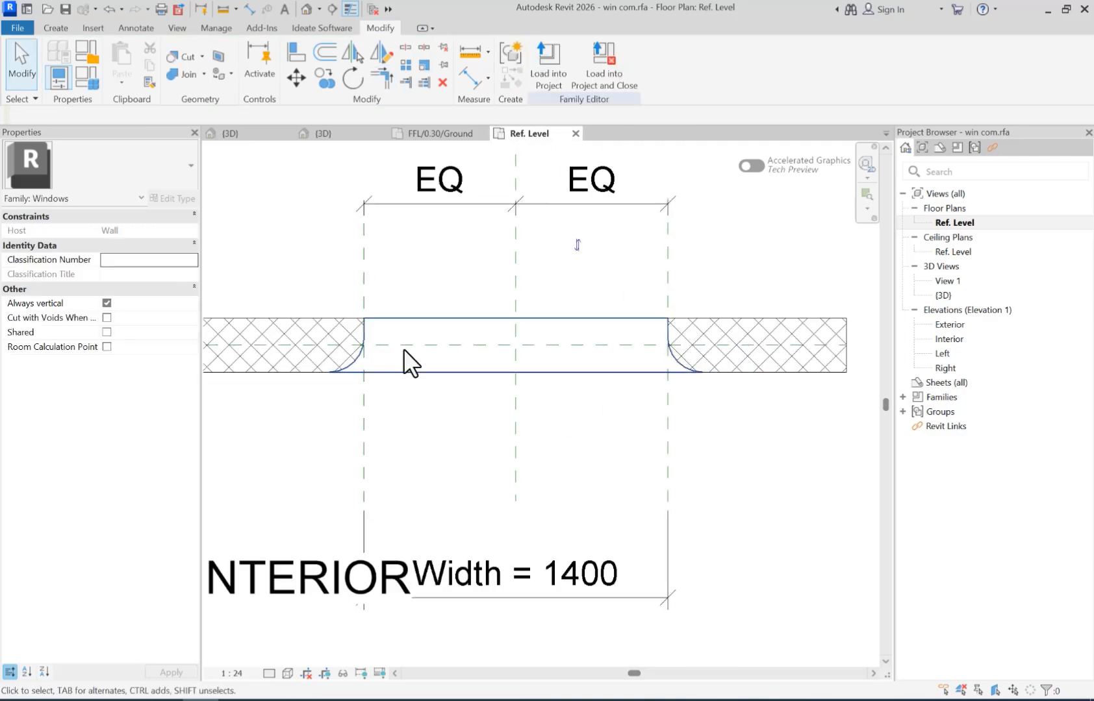
# Flex the opening by setting the family's Width parameter to 1200 mm.
pyautogui.scroll(3, 361, 330)
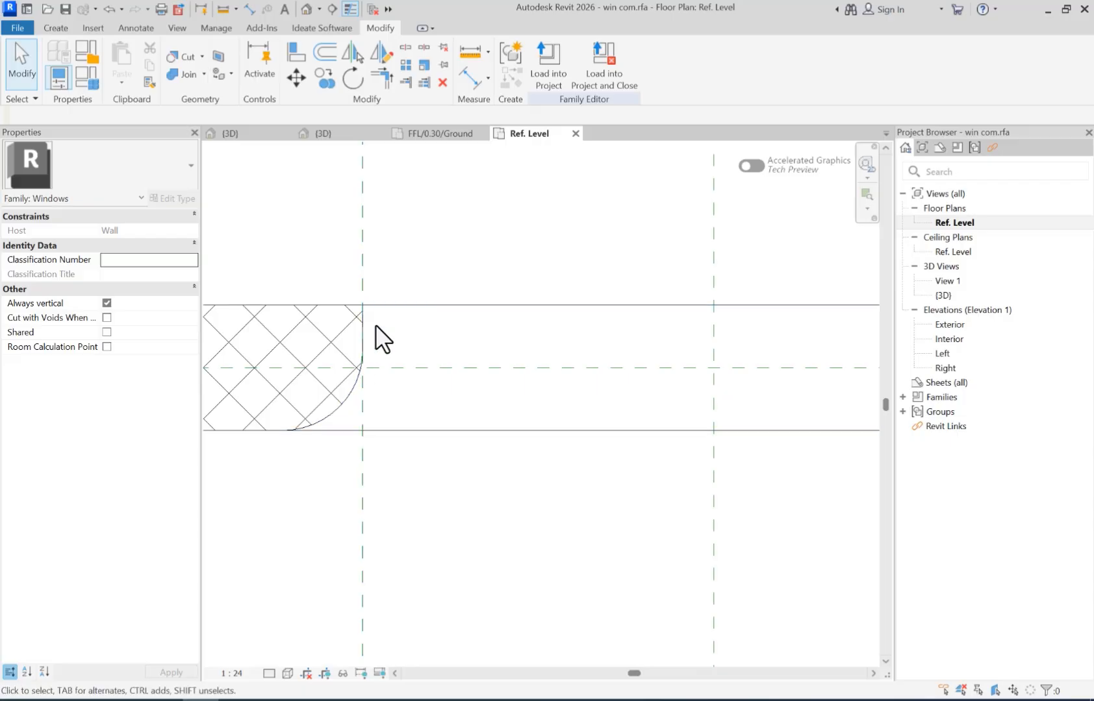
pyautogui.scroll(-3, 371, 320)
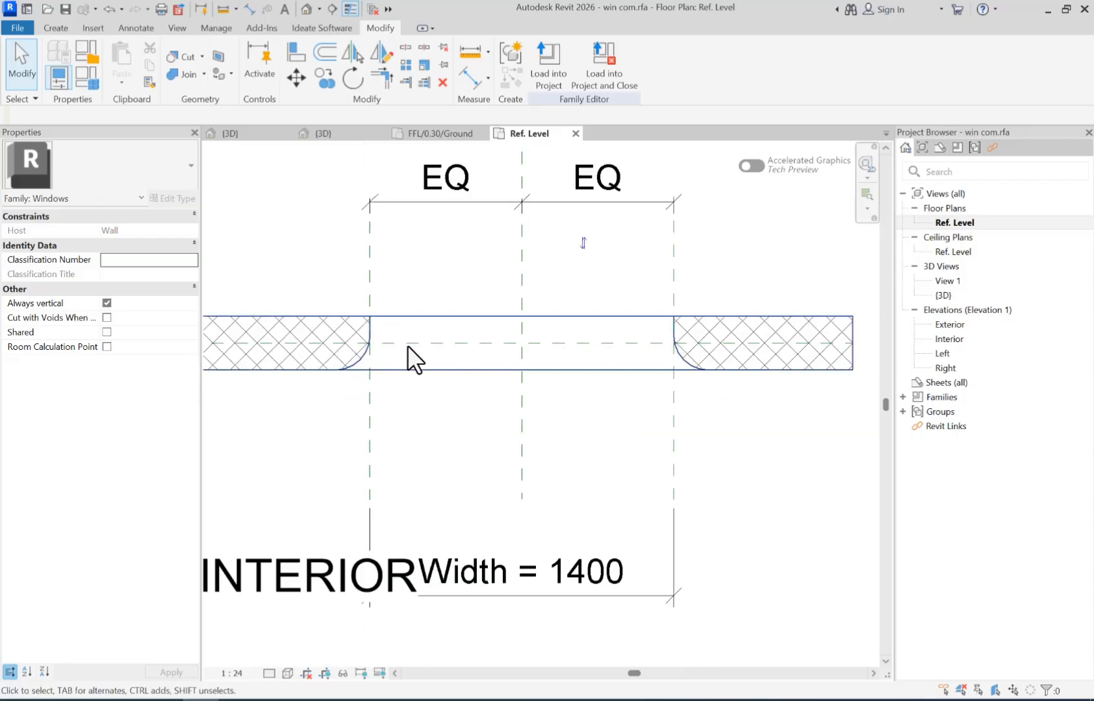
pyautogui.click(87, 82)
pyautogui.moveTo(790, 89); pyautogui.dragTo(882, 85)
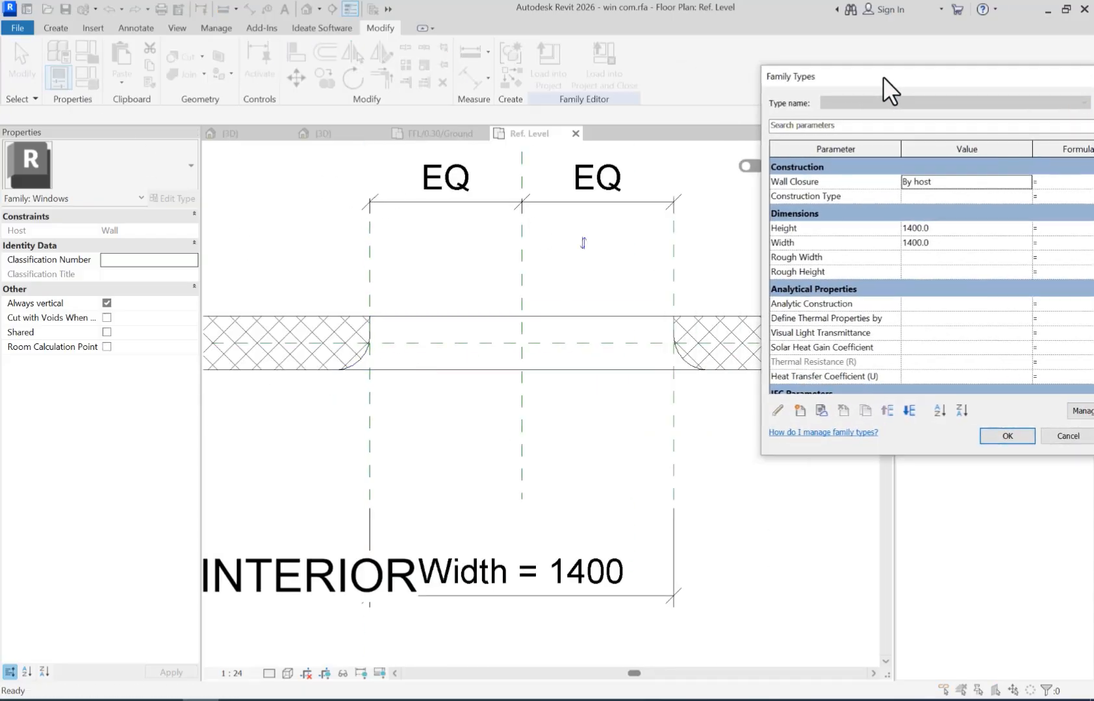
pyautogui.click(947, 244)
pyautogui.write('1200')
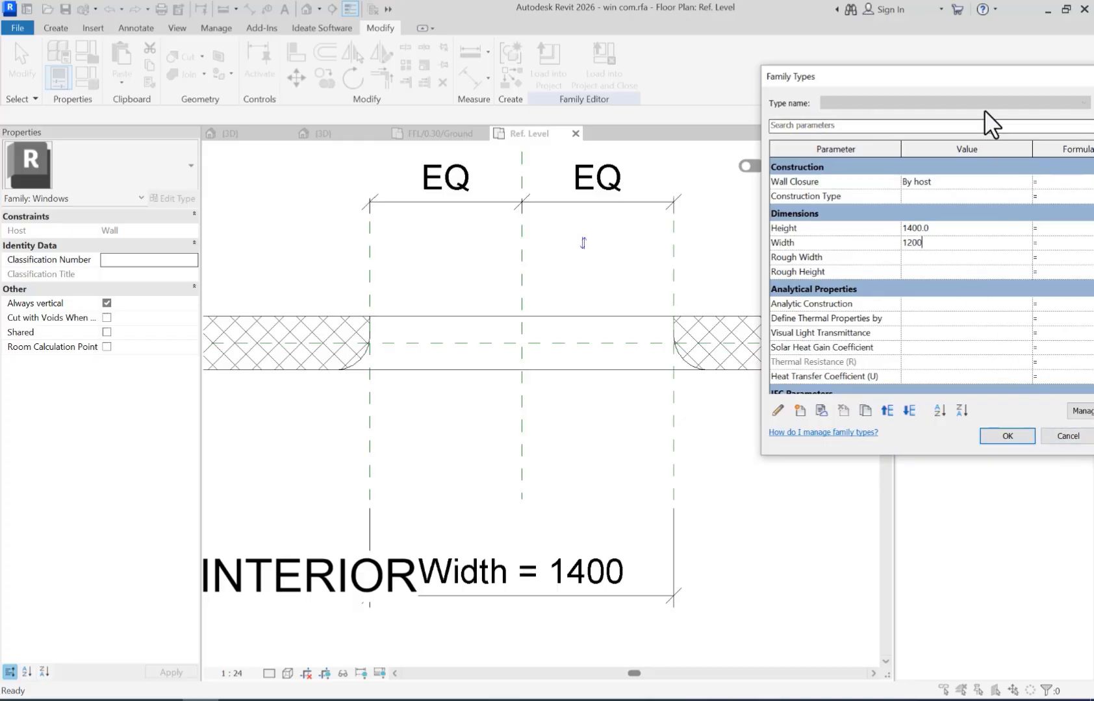
pyautogui.moveTo(982, 76); pyautogui.dragTo(922, 65)
pyautogui.click(1065, 425)
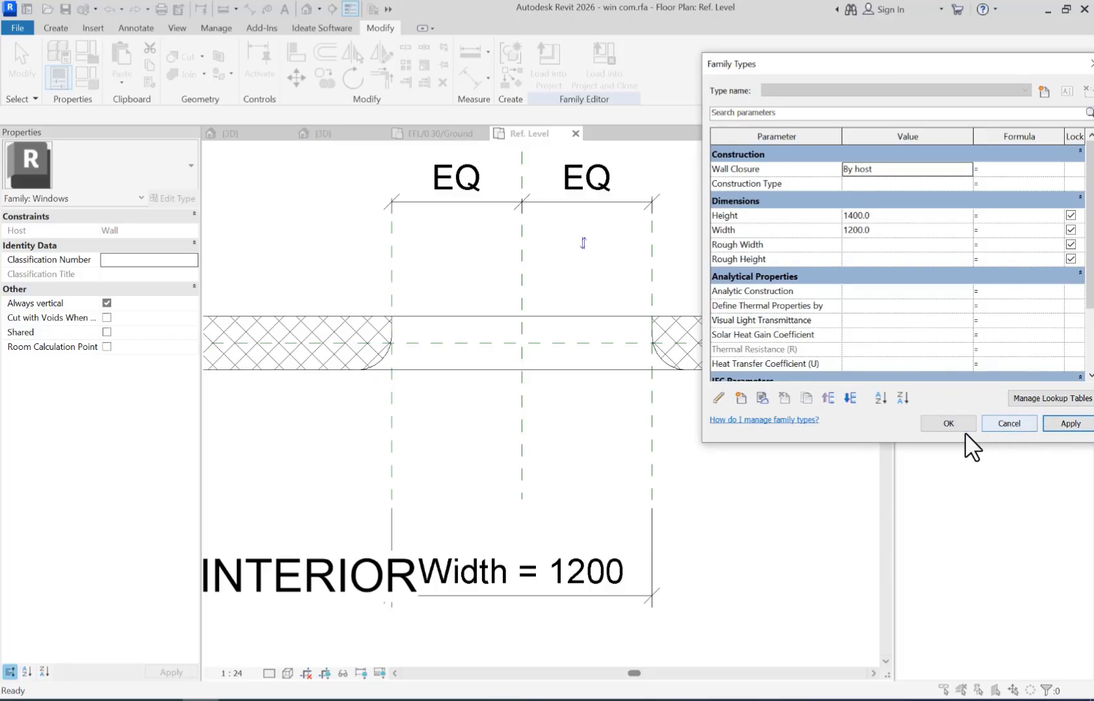
pyautogui.click(949, 424)
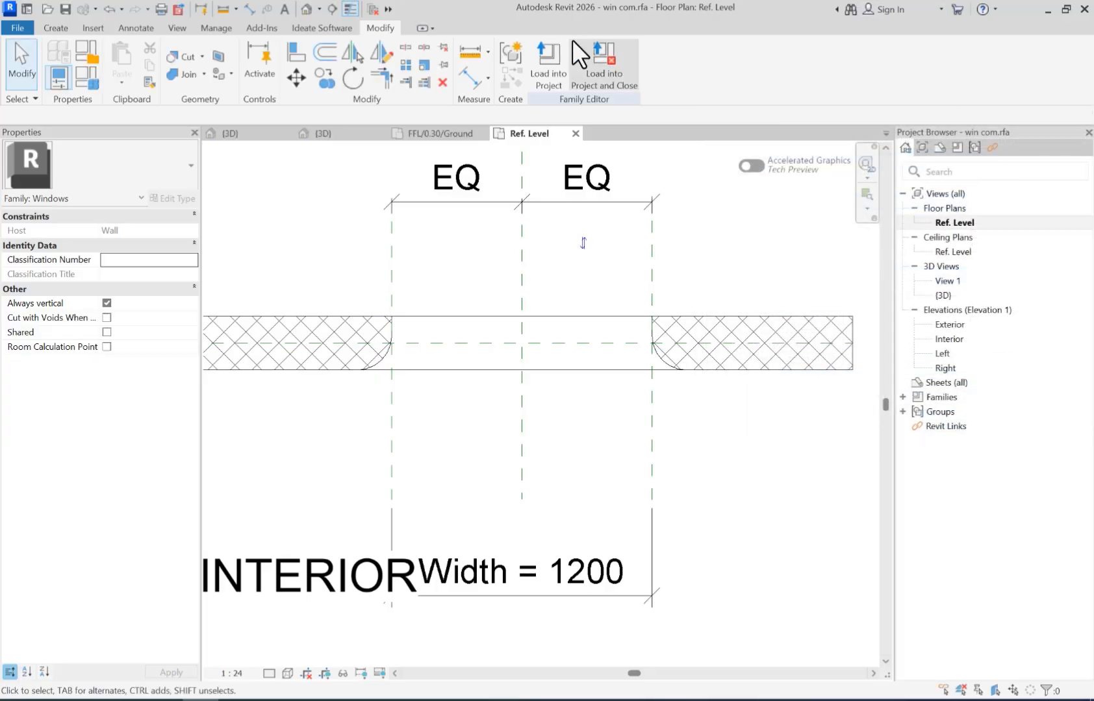
# Load the win com family into the project, overwriting the existing version, and view the updated opening from above.
pyautogui.click(546, 63)
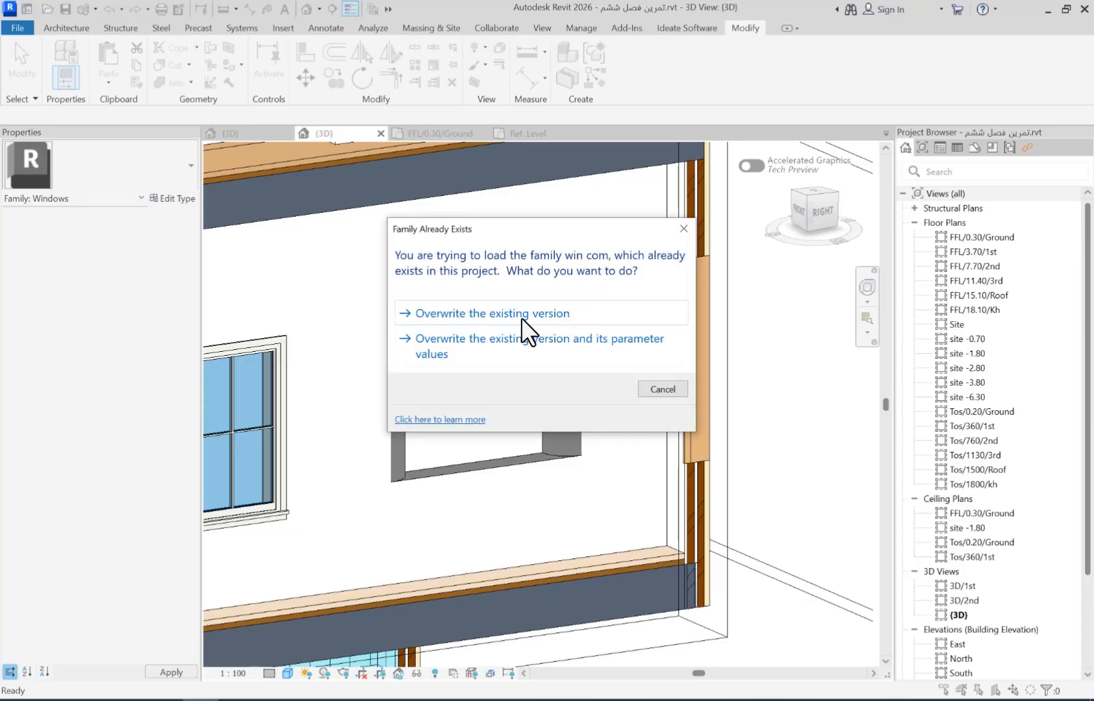
pyautogui.click(526, 317)
pyautogui.scroll(1, 521, 501)
pyautogui.keyDown('shift'); pyautogui.moveTo(729, 500); pyautogui.dragTo(707, 598, button='middle'); pyautogui.keyUp('shift')
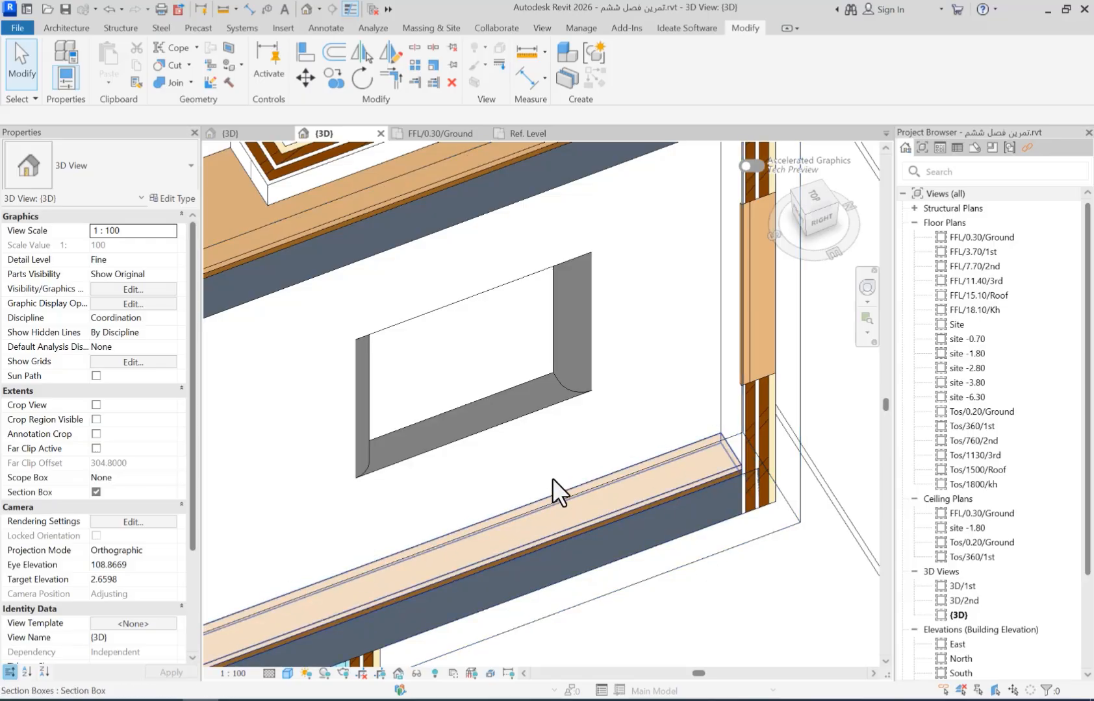
# Open the placed win com window's family for editing and show its wall opening in the 3D view.
pyautogui.doubleClick(560, 340)
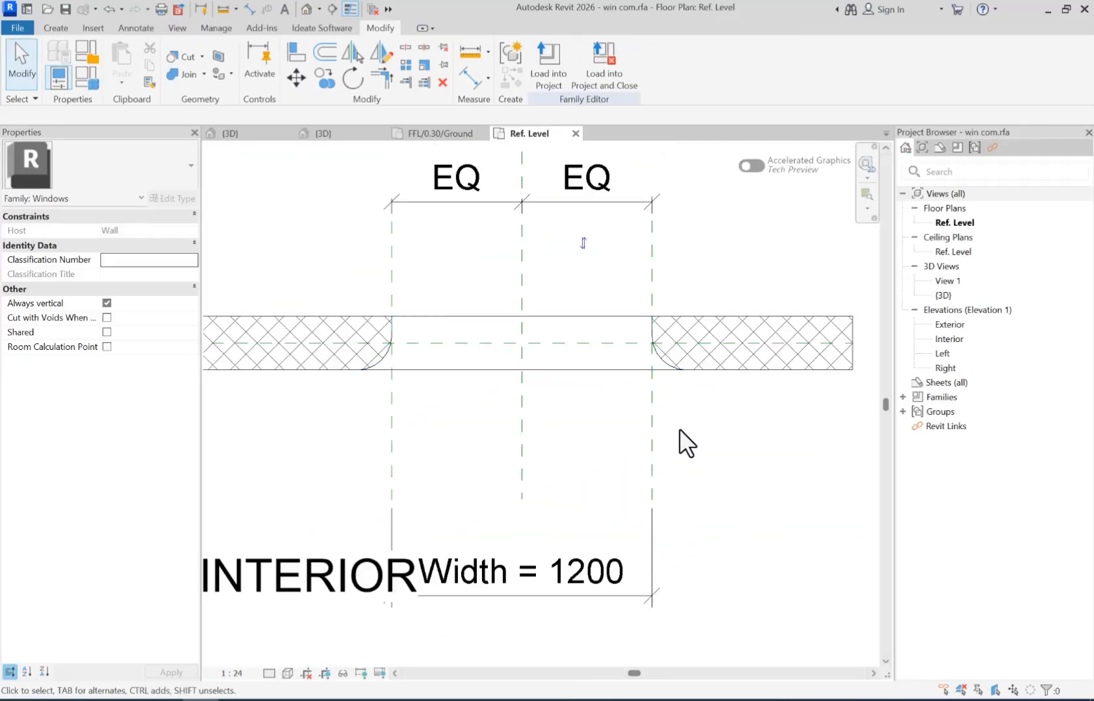
pyautogui.click(302, 9)
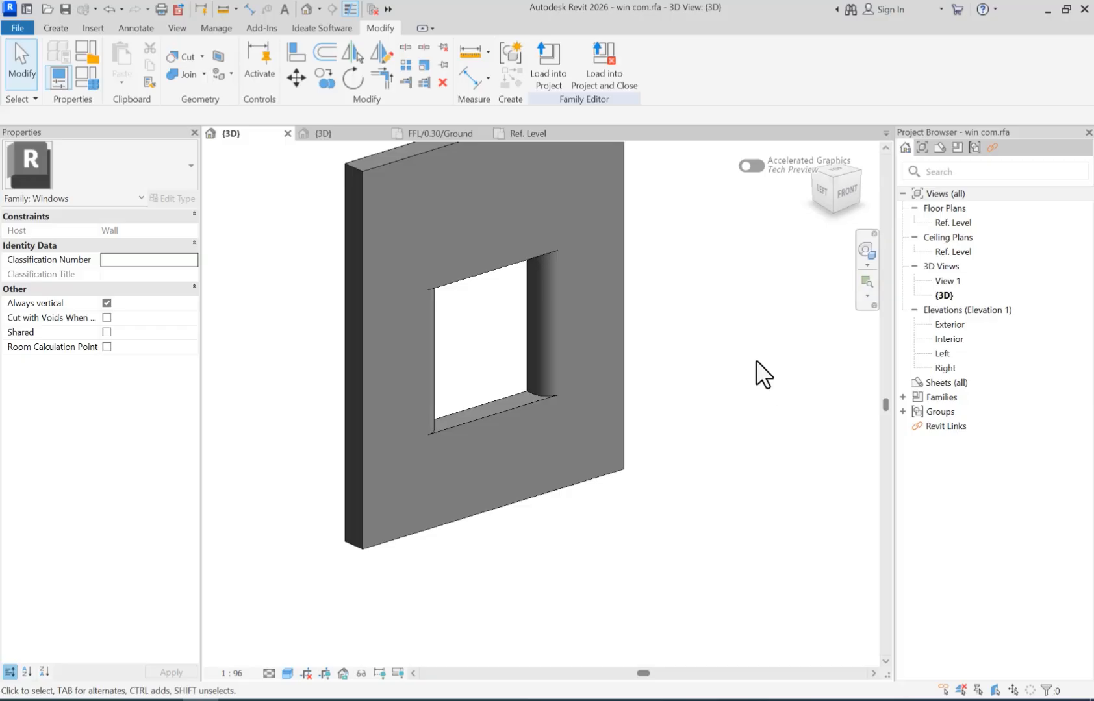
pyautogui.scroll(2, 681, 331)
pyautogui.keyDown('shift'); pyautogui.moveTo(681, 331); pyautogui.dragTo(605, 397, button='middle'); pyautogui.keyUp('shift')
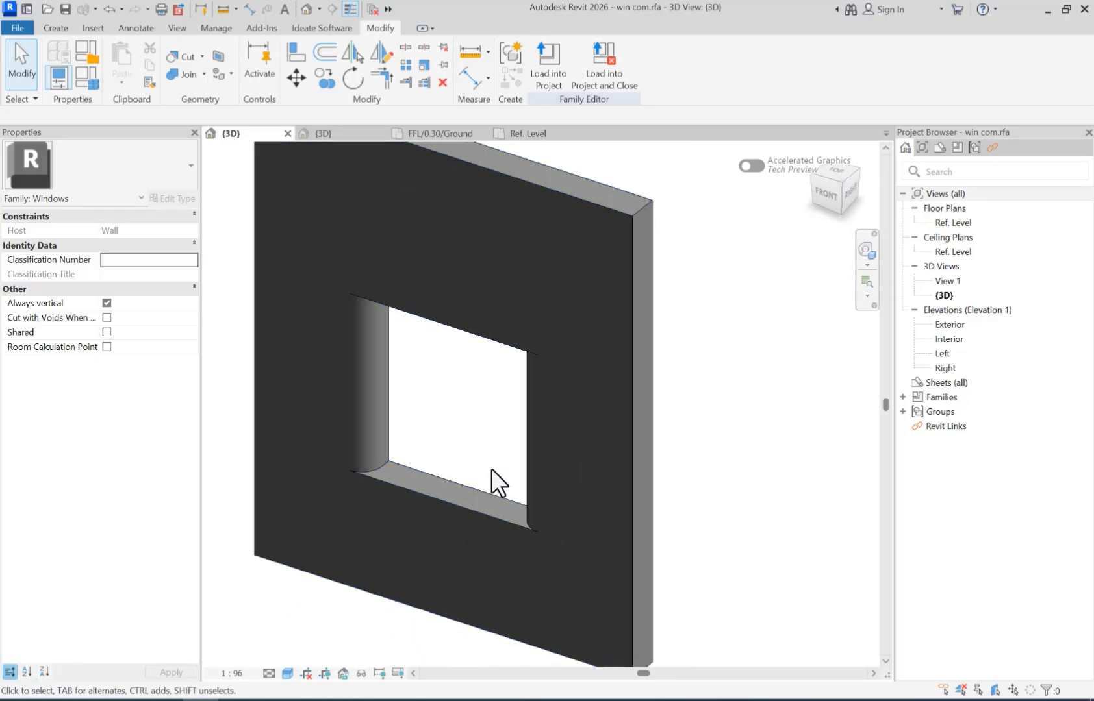
pyautogui.keyDown('shift'); pyautogui.moveTo(409, 454); pyautogui.dragTo(794, 344, button='middle'); pyautogui.keyUp('shift')
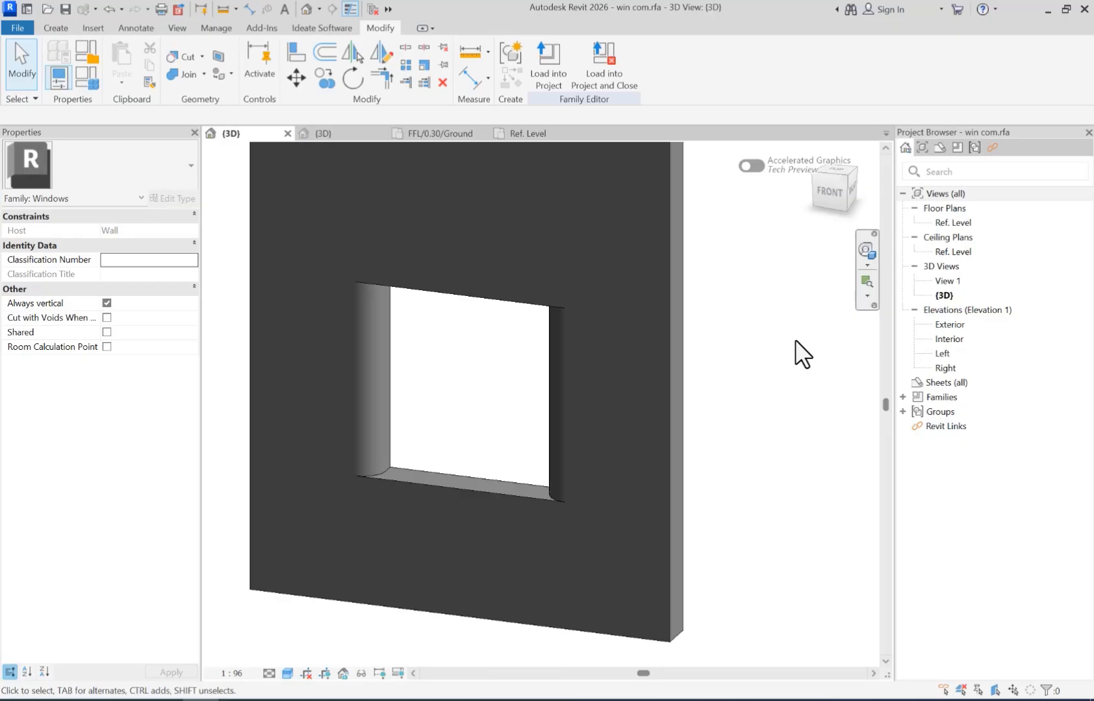
# Start a solid sweep and define its path by picking the four opening edges on the exterior wall face.
pyautogui.click(56, 33)
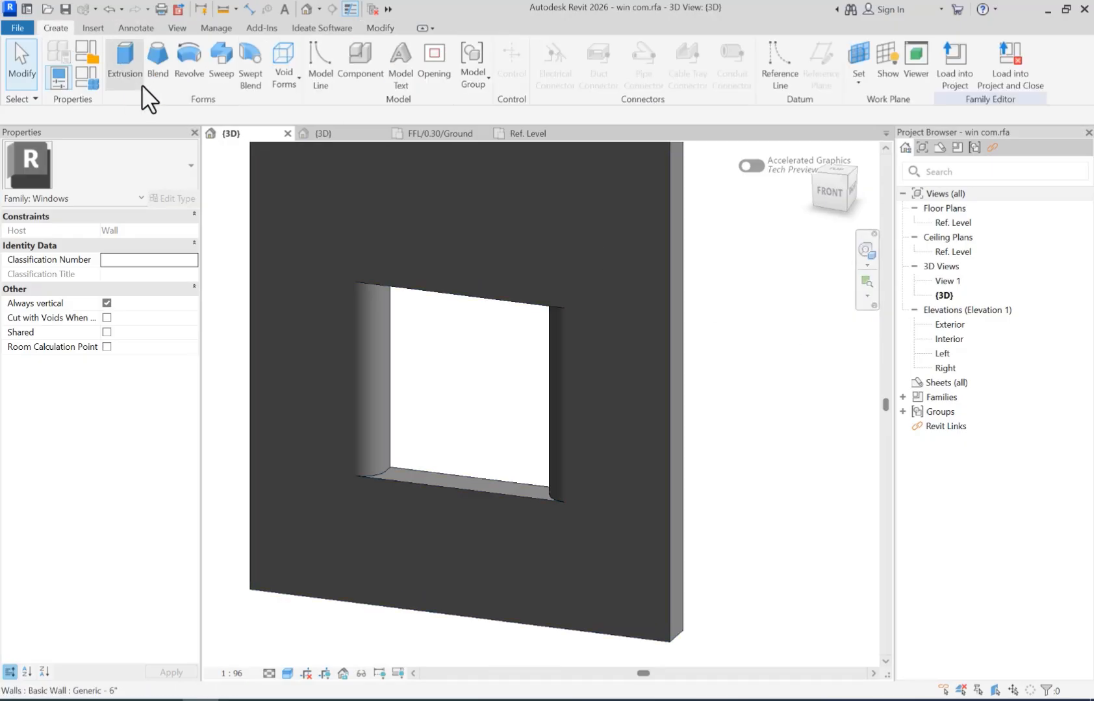
pyautogui.click(222, 64)
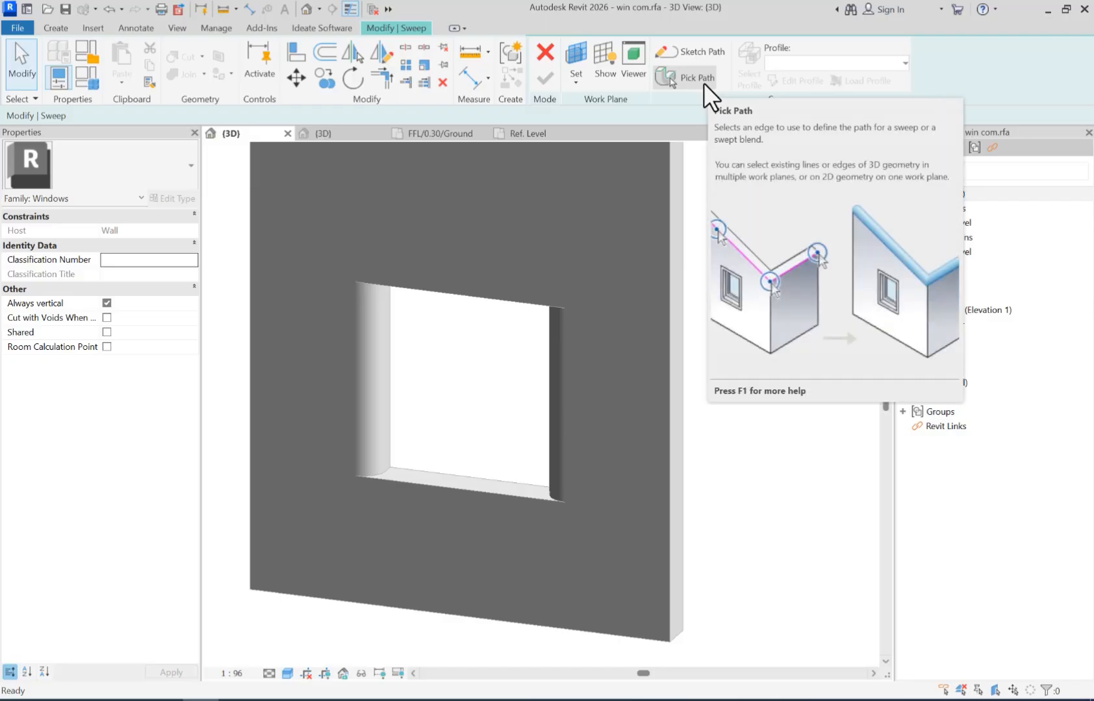
pyautogui.click(695, 78)
pyautogui.keyDown('shift'); pyautogui.moveTo(484, 368); pyautogui.dragTo(533, 280, button='middle'); pyautogui.keyUp('shift')
pyautogui.click(357, 268)
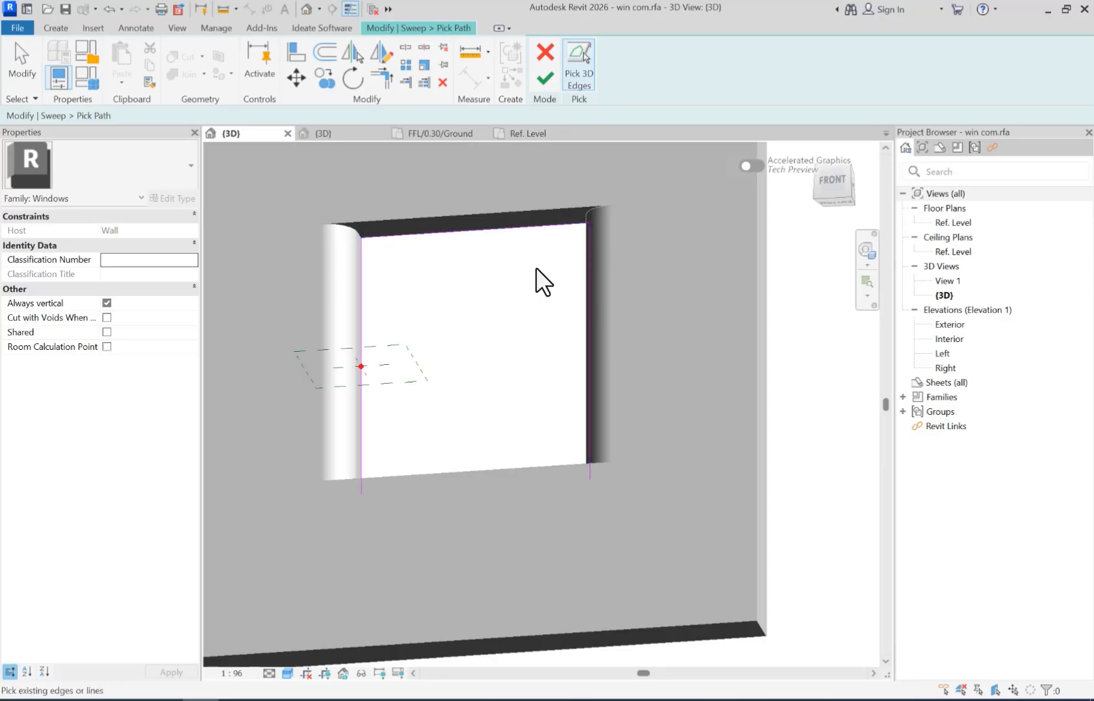
pyautogui.keyDown('shift'); pyautogui.moveTo(536, 268); pyautogui.dragTo(686, 537, button='middle'); pyautogui.keyUp('shift')
pyautogui.click(515, 405)
pyautogui.moveTo(708, 376); pyautogui.dragTo(690, 400, button='middle')
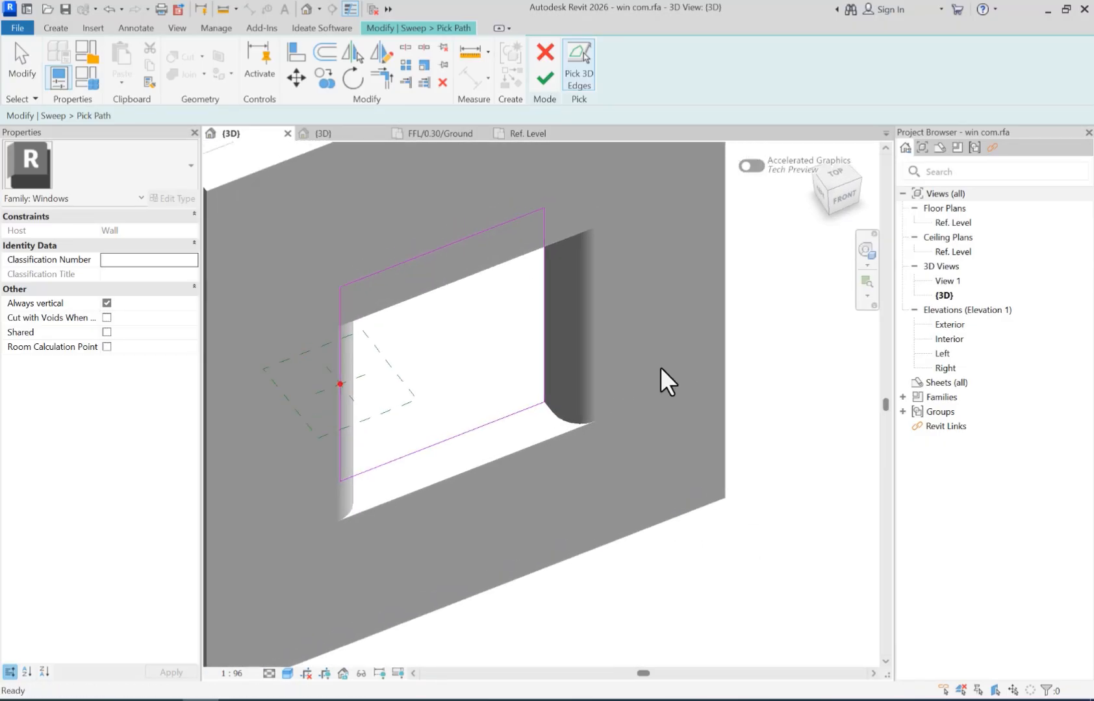
pyautogui.press('Escape')
pyautogui.click(554, 84)
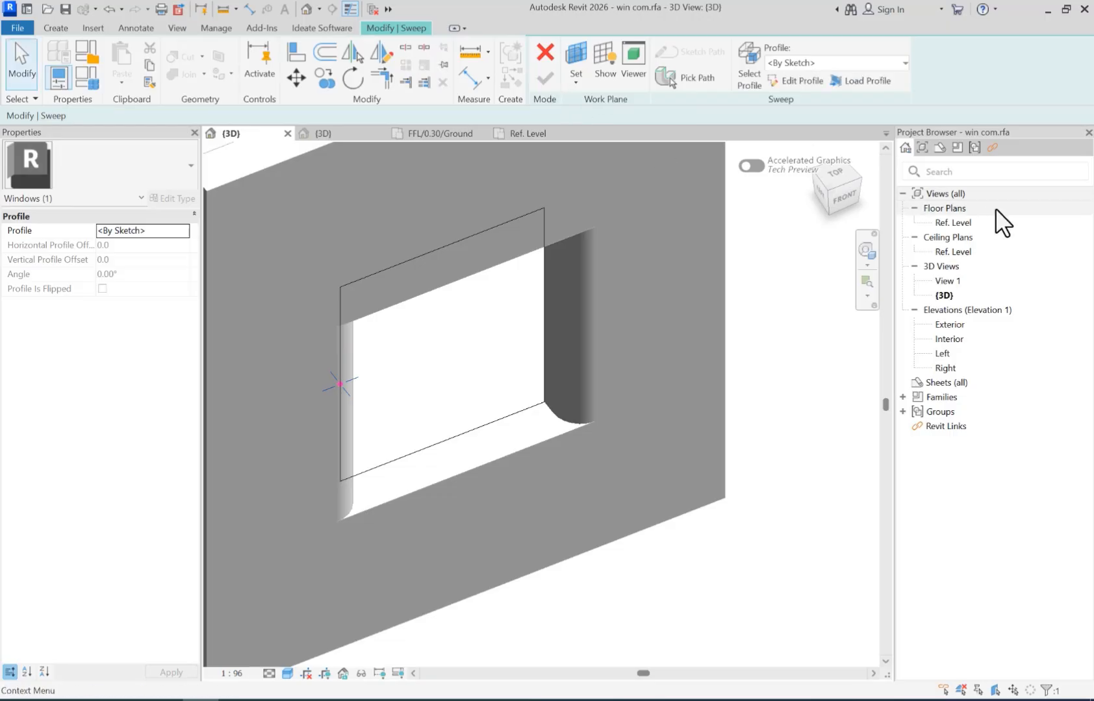
# In the Ref. Level plan, sketch a rectangular sweep profile about 75 mm wide from the path point into the opening.
pyautogui.click(953, 222)
pyautogui.scroll(8, 415, 316)
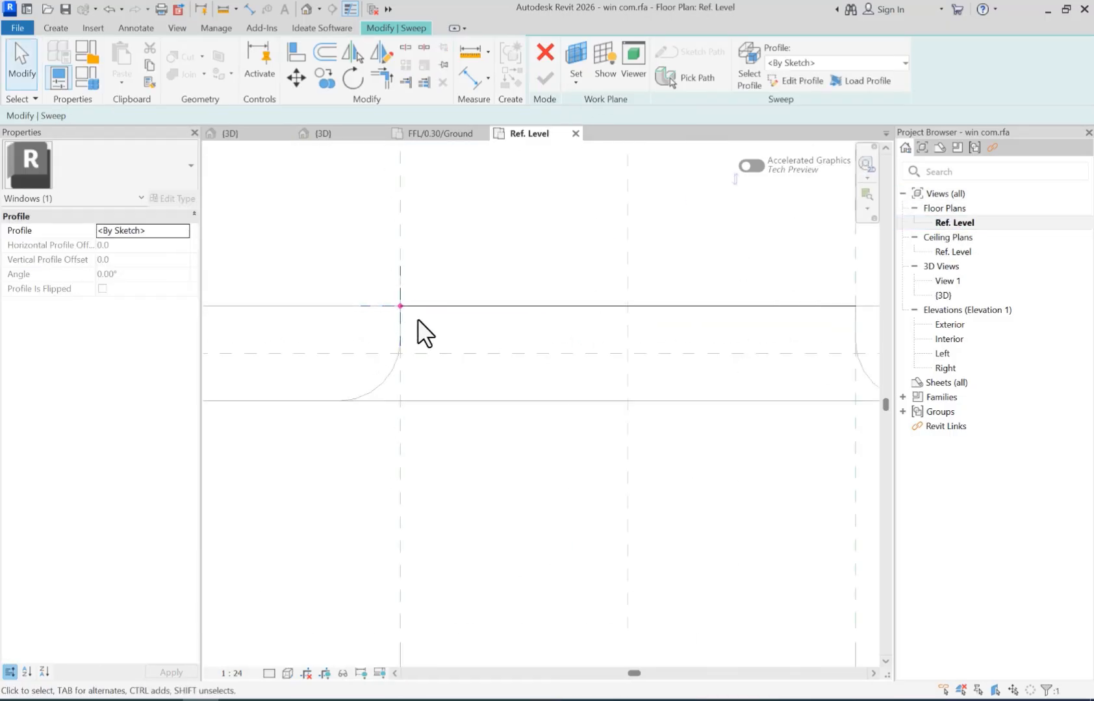
pyautogui.moveTo(395, 299); pyautogui.dragTo(420, 337, button='middle')
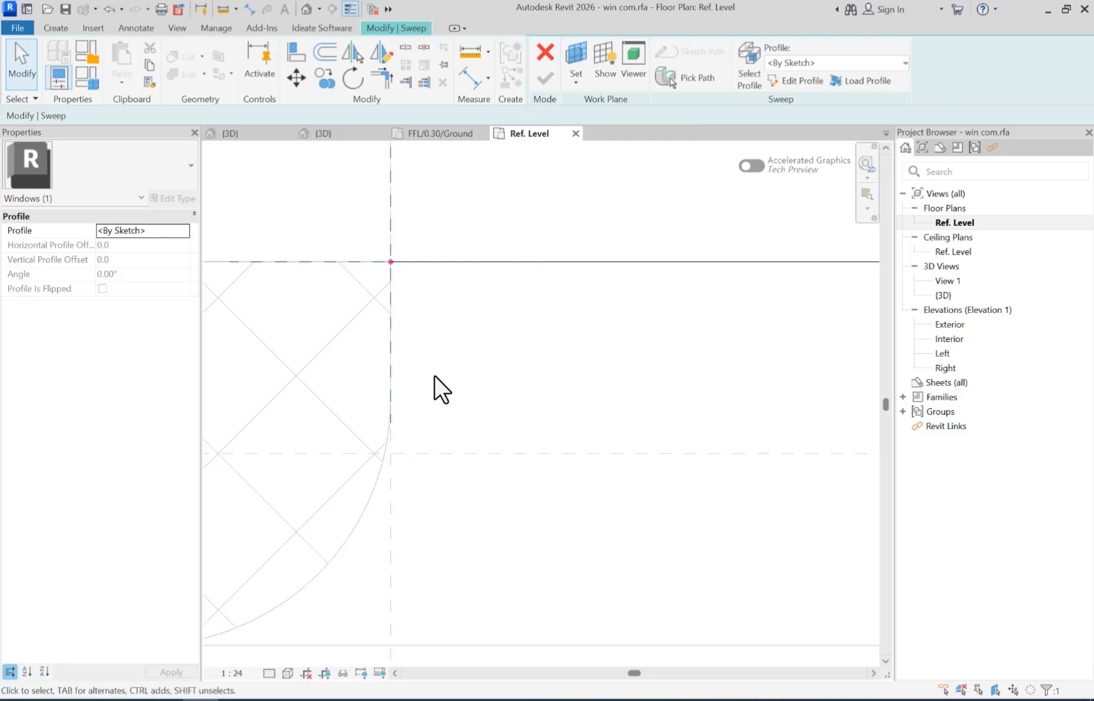
pyautogui.click(841, 64)
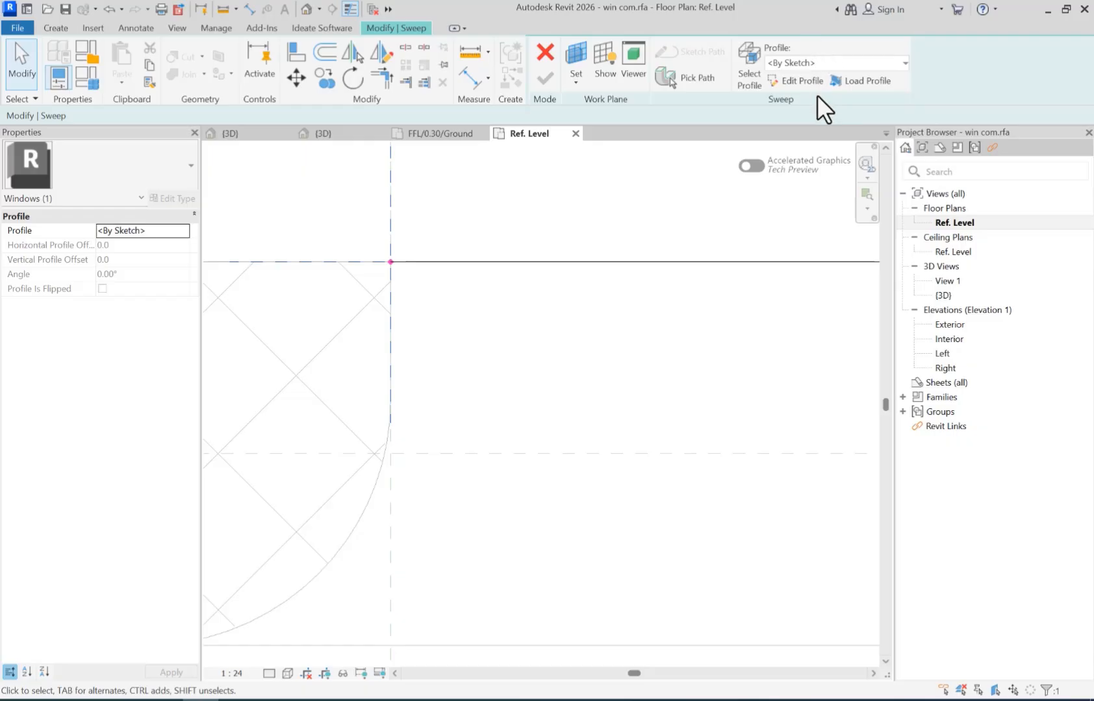
pyautogui.click(803, 83)
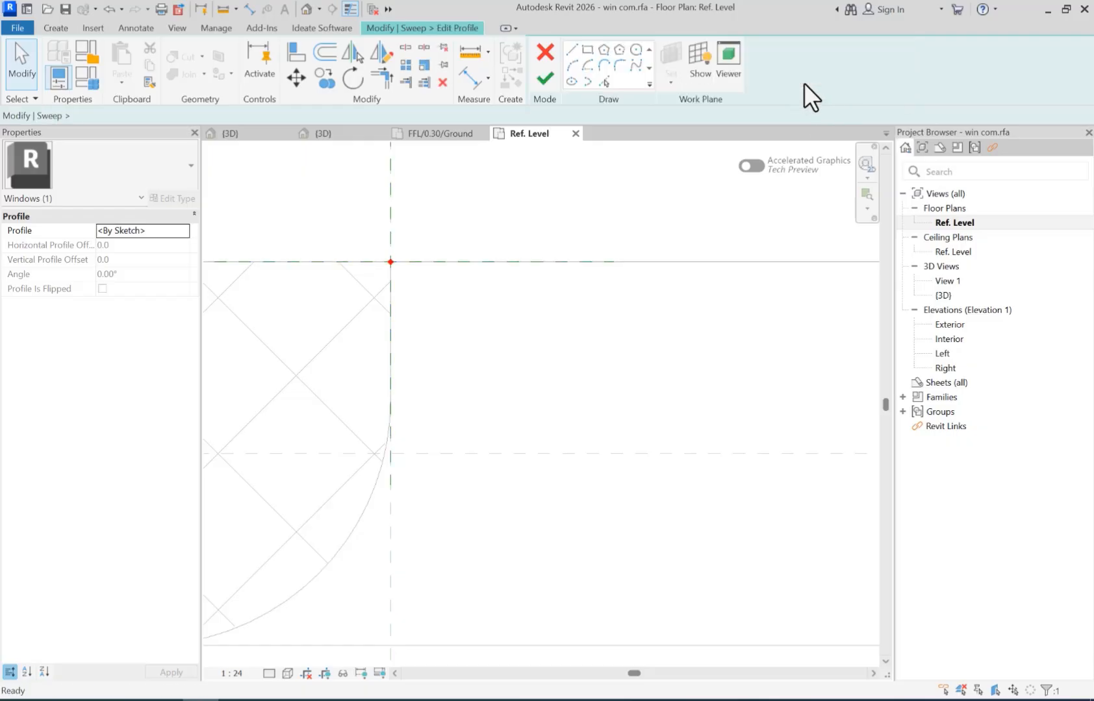
pyautogui.click(586, 50)
pyautogui.click(391, 262)
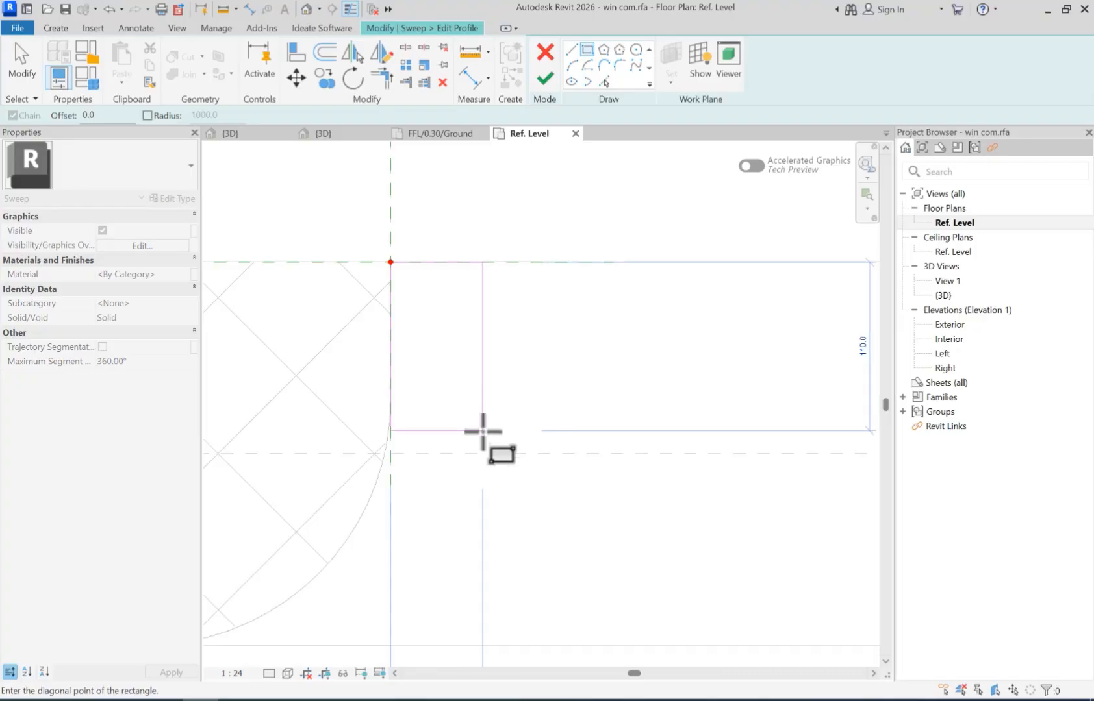
pyautogui.click(505, 483)
pyautogui.press('Escape')
pyautogui.press('Escape')
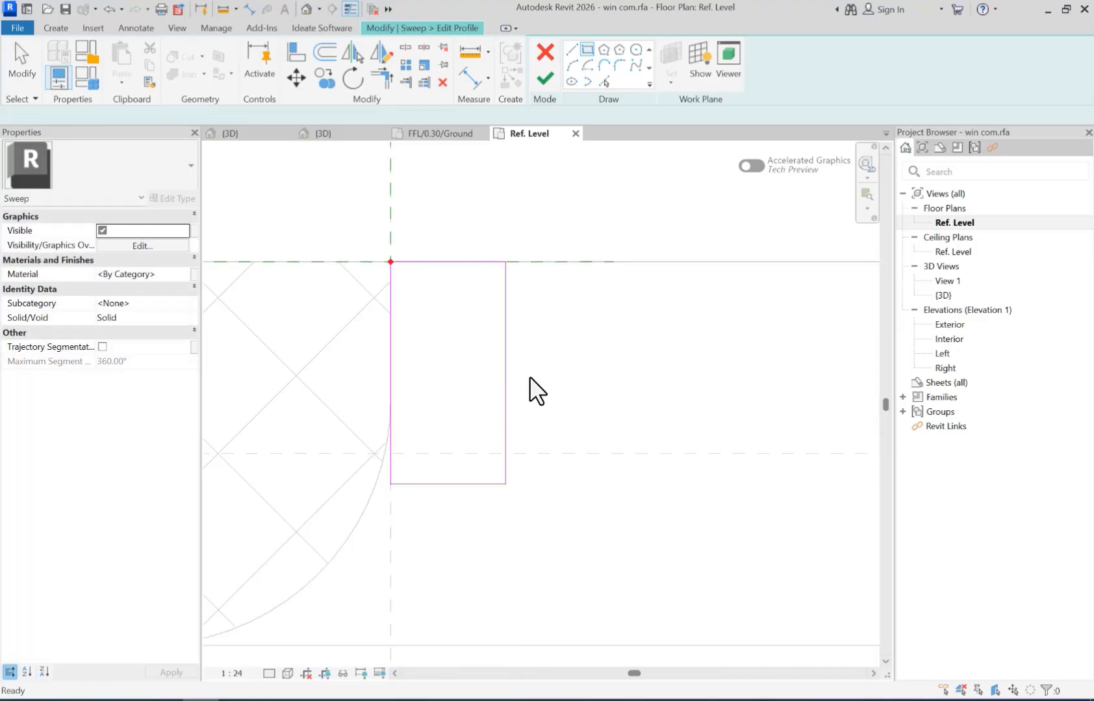
# Move the profile rectangle's interior-side edge along the Left reference plane to about 80 mm from the exterior wall face.
pyautogui.click(447, 484)
pyautogui.moveTo(432, 484); pyautogui.dragTo(433, 358)
pyautogui.scroll(4, 397, 442)
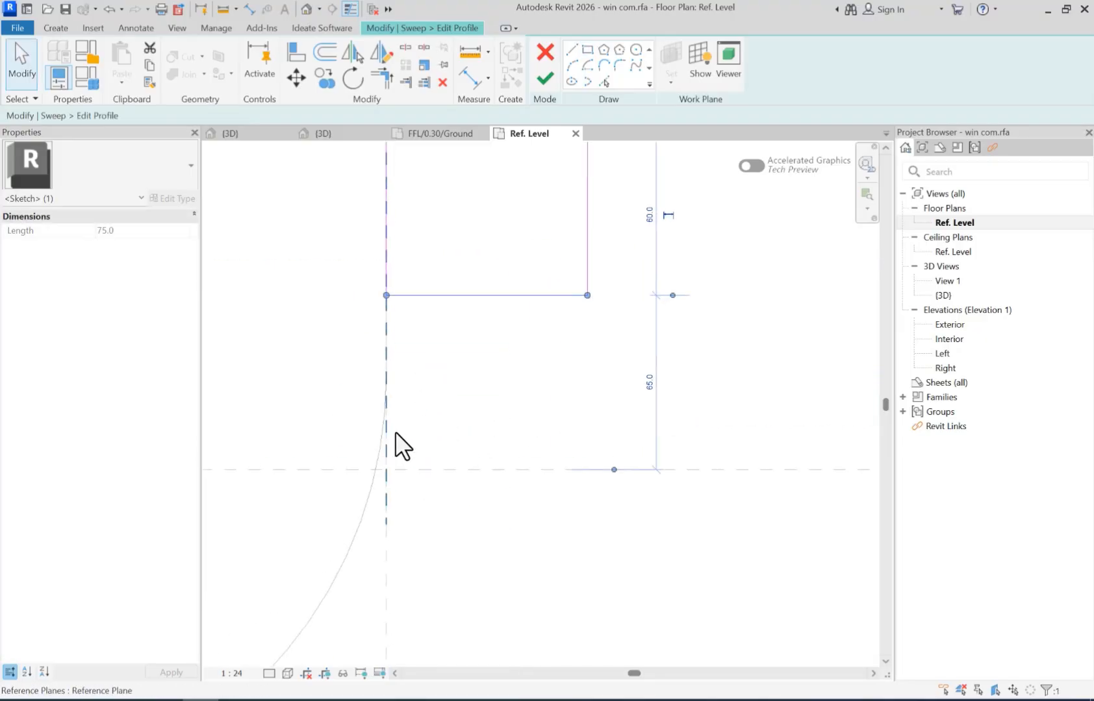
pyautogui.click(296, 78)
pyautogui.click(378, 234)
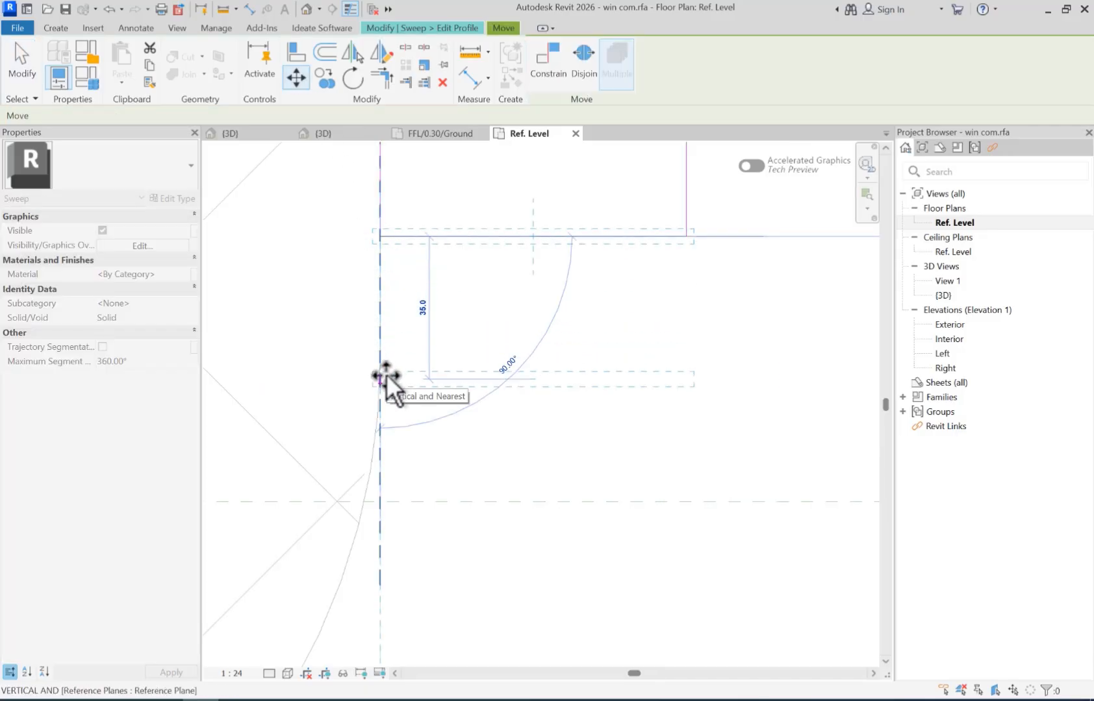
pyautogui.moveTo(382, 370); pyautogui.dragTo(369, 475, button='middle')
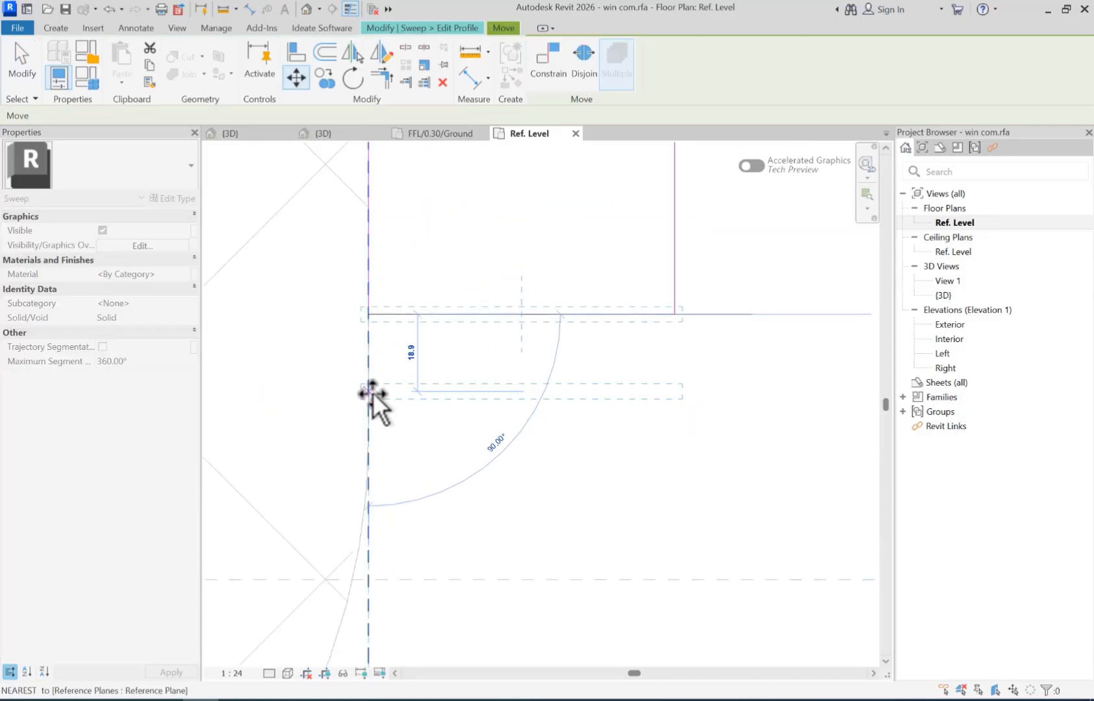
pyautogui.click(373, 396)
pyautogui.scroll(-3, 441, 461)
pyautogui.click(459, 449)
# Set the profile rectangle's depth from the exterior wall face to 80 mm.
pyautogui.click(489, 432)
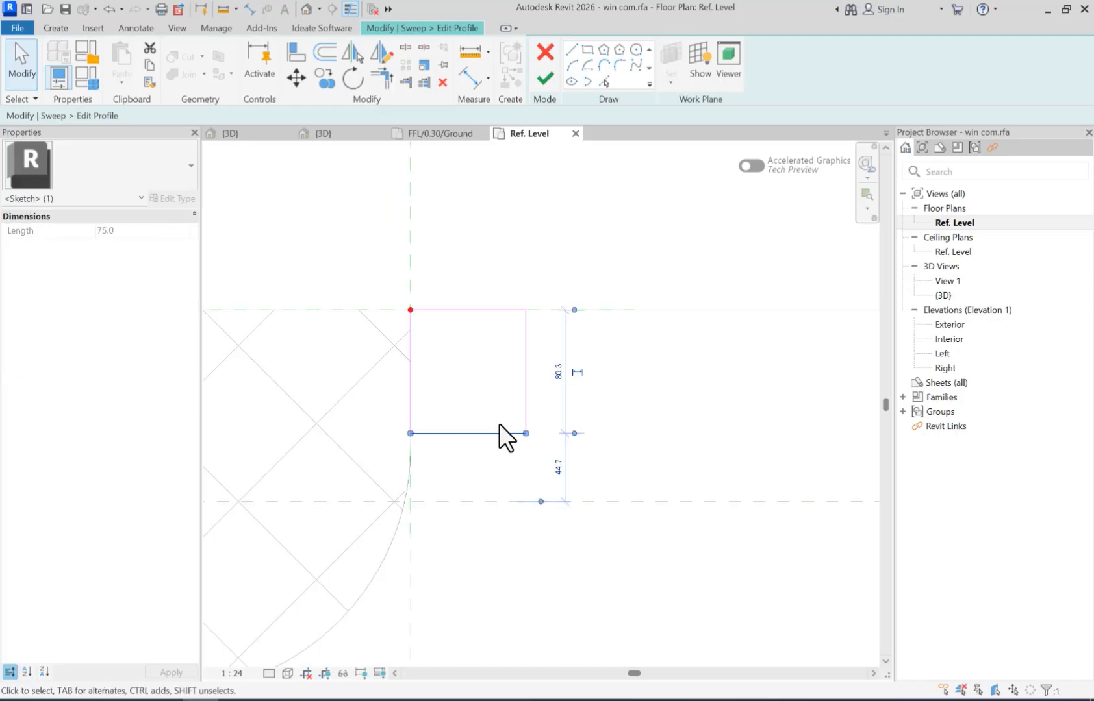
pyautogui.click(553, 383)
pyautogui.write('80')
pyautogui.press('Return')
# Set the profile rectangle's width to 50 mm and finish the profile sketch.
pyautogui.scroll(-2, 535, 356)
pyautogui.click(528, 364)
pyautogui.click(491, 281)
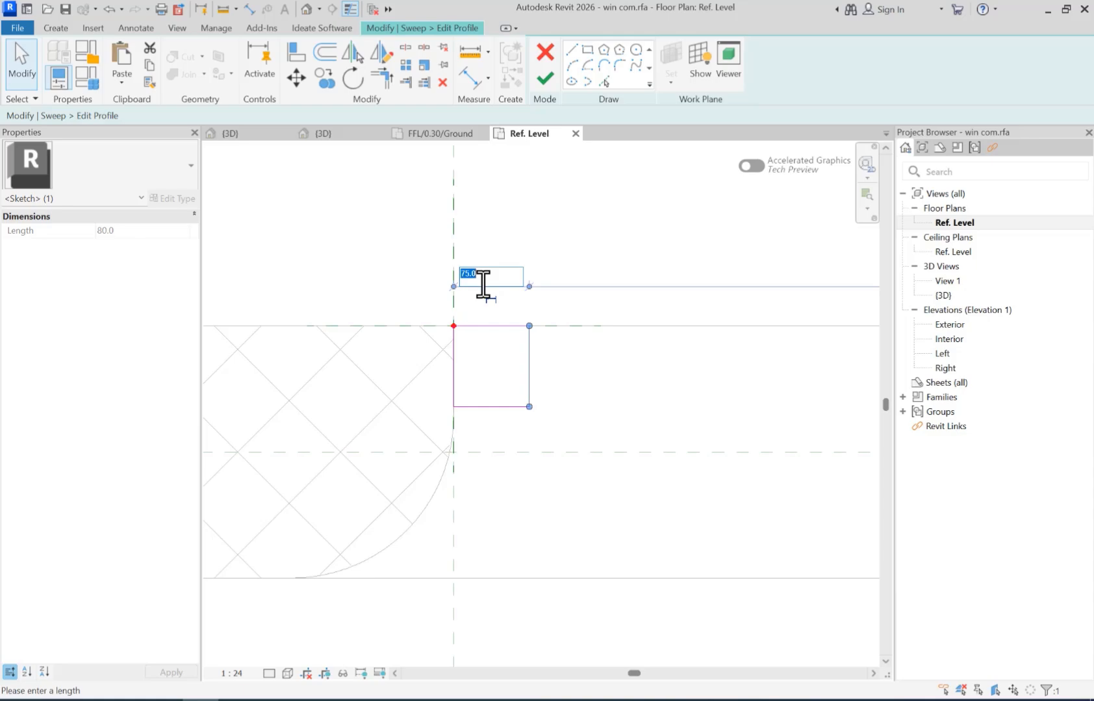
pyautogui.write('50')
pyautogui.press('Return')
pyautogui.press('Escape')
pyautogui.scroll(-3, 433, 301)
pyautogui.scroll(-3, 482, 300)
pyautogui.moveTo(563, 296)
pyautogui.mouseDown(button='middle')
pyautogui.moveTo(579, 296)
pyautogui.moveTo(545, 301)
pyautogui.mouseUp(button='middle')
pyautogui.click(543, 77)
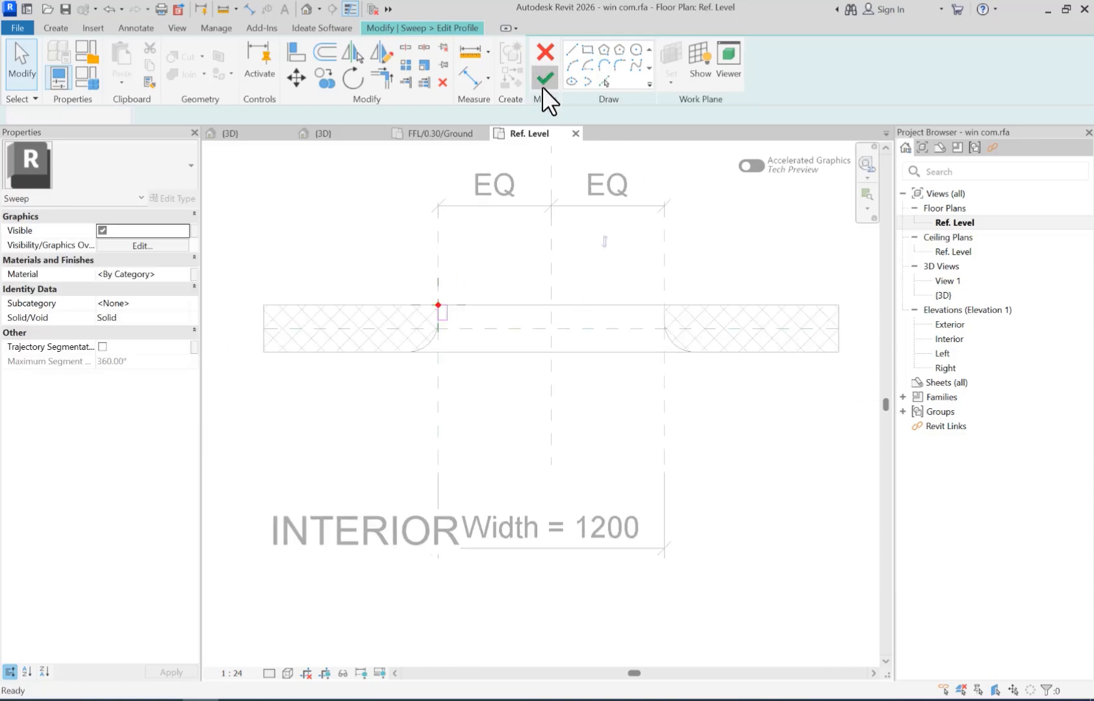
# Switch to the family's 3D view and reopen the frame sweep's profile sketch for editing.
pyautogui.click(307, 9)
pyautogui.click(687, 578)
pyautogui.moveTo(337, 519); pyautogui.dragTo(468, 461, button='middle')
pyautogui.doubleClick(477, 469)
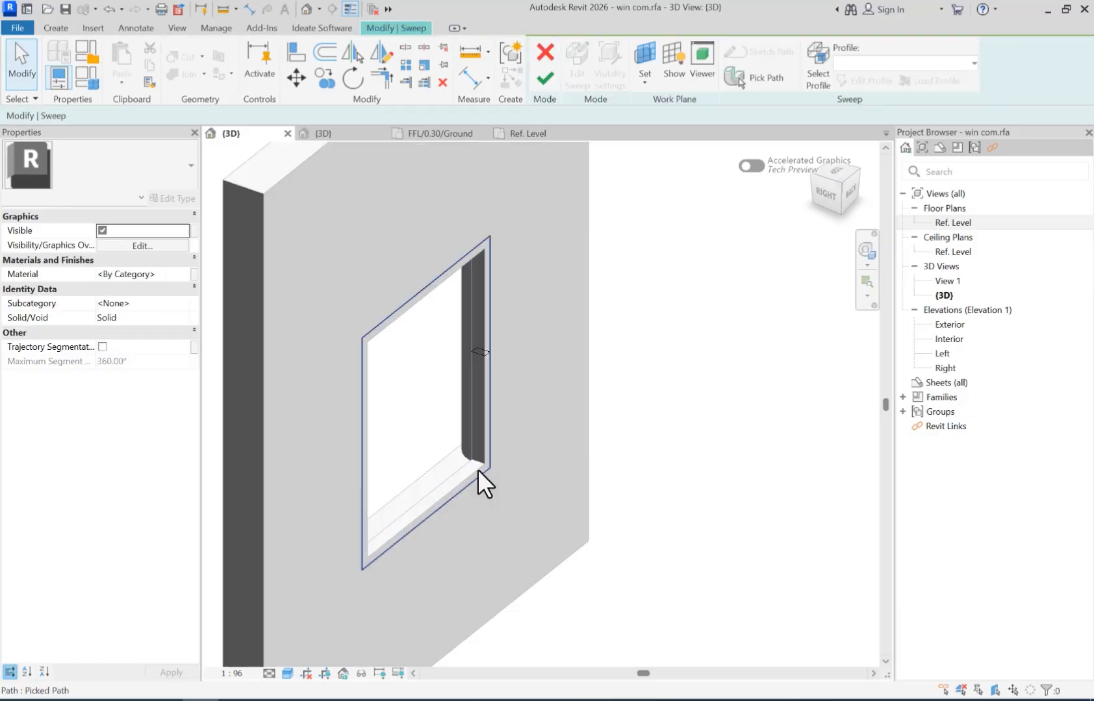
pyautogui.scroll(2, 522, 425)
pyautogui.click(753, 76)
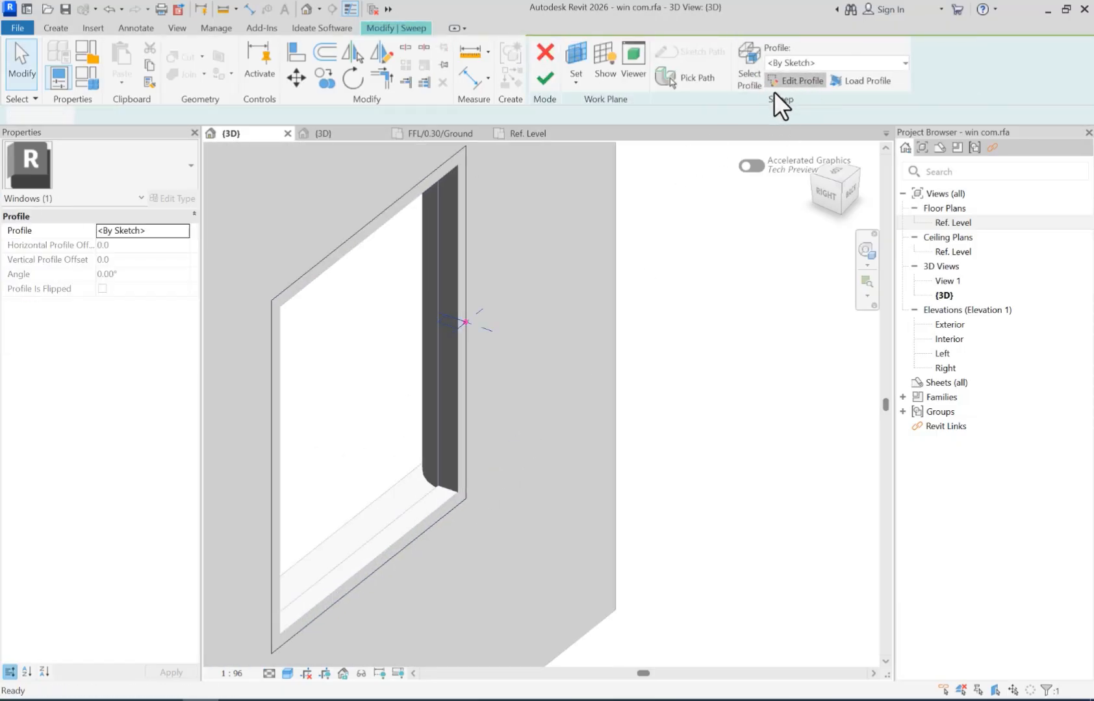
pyautogui.click(796, 82)
# Move the profile's exterior-side edge outward so the profile is 100 mm deep, and finish the profile and the sweep.
pyautogui.scroll(3, 385, 613)
pyautogui.scroll(1, 501, 174)
pyautogui.scroll(2, 501, 170)
pyautogui.moveTo(503, 165); pyautogui.dragTo(576, 384, button='middle')
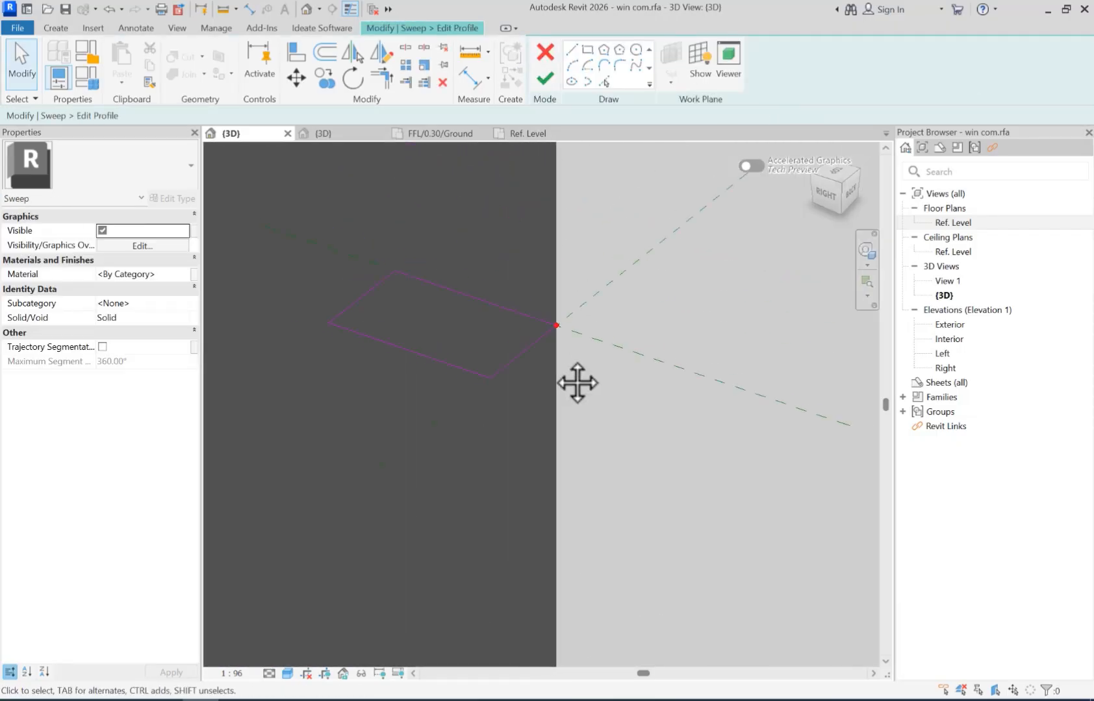
pyautogui.click(533, 338)
pyautogui.click(368, 355)
pyautogui.write('100')
pyautogui.press('Return')
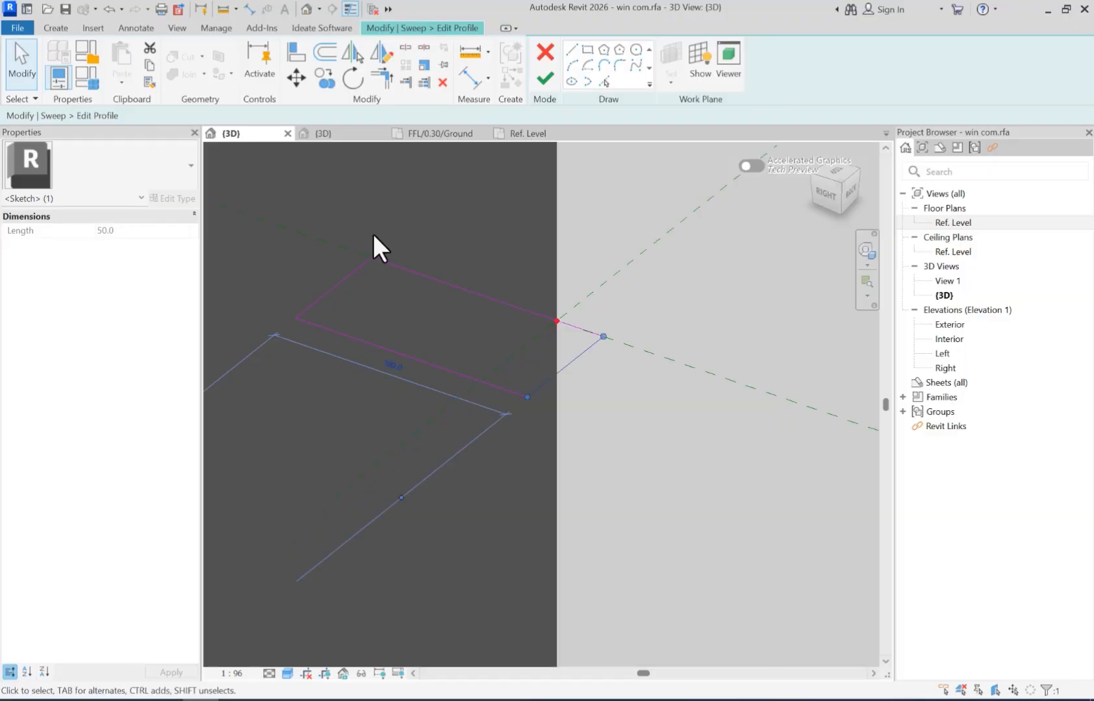
pyautogui.click(545, 79)
pyautogui.click(544, 78)
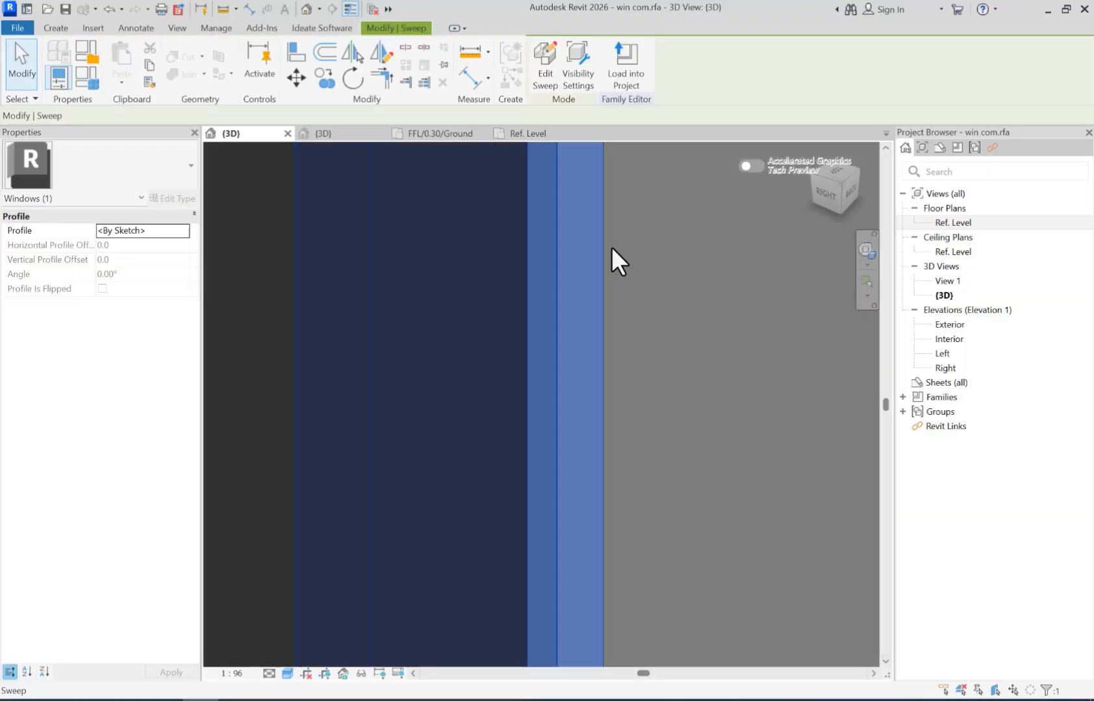
# Associate the frame sweep's material with a new family type parameter named Frame, grouped under Materials and Finishes.
pyautogui.scroll(-5, 574, 433)
pyautogui.click(767, 402)
pyautogui.scroll(2, 715, 590)
pyautogui.moveTo(721, 481); pyautogui.dragTo(798, 495, button='middle')
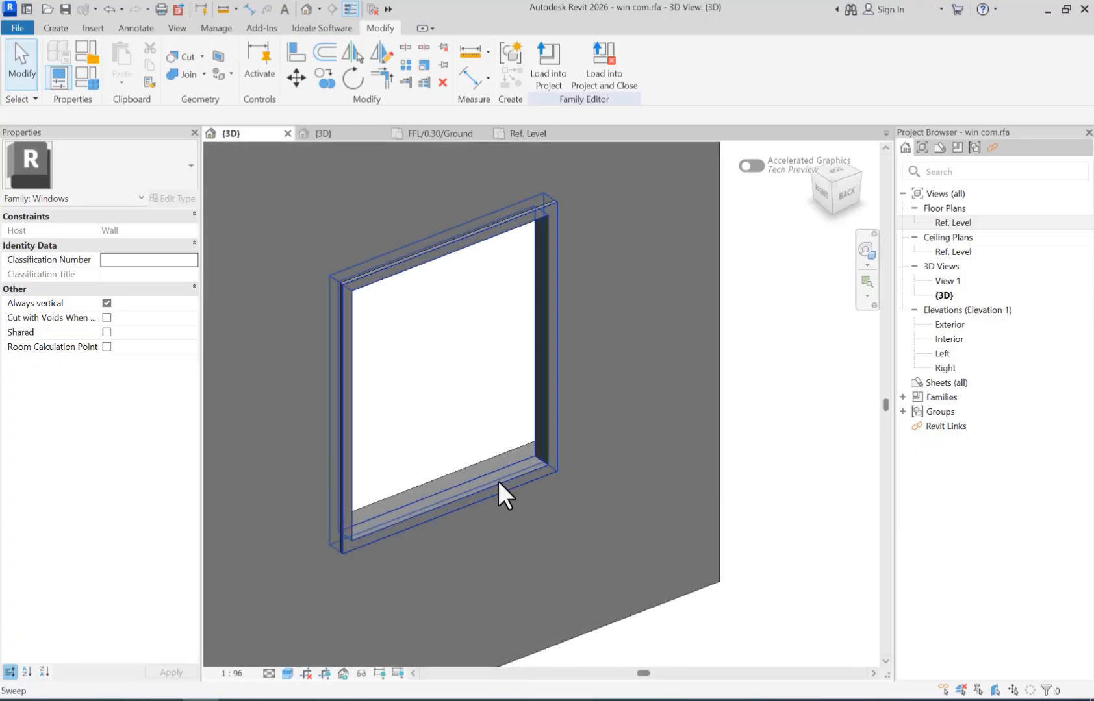
pyautogui.click(498, 480)
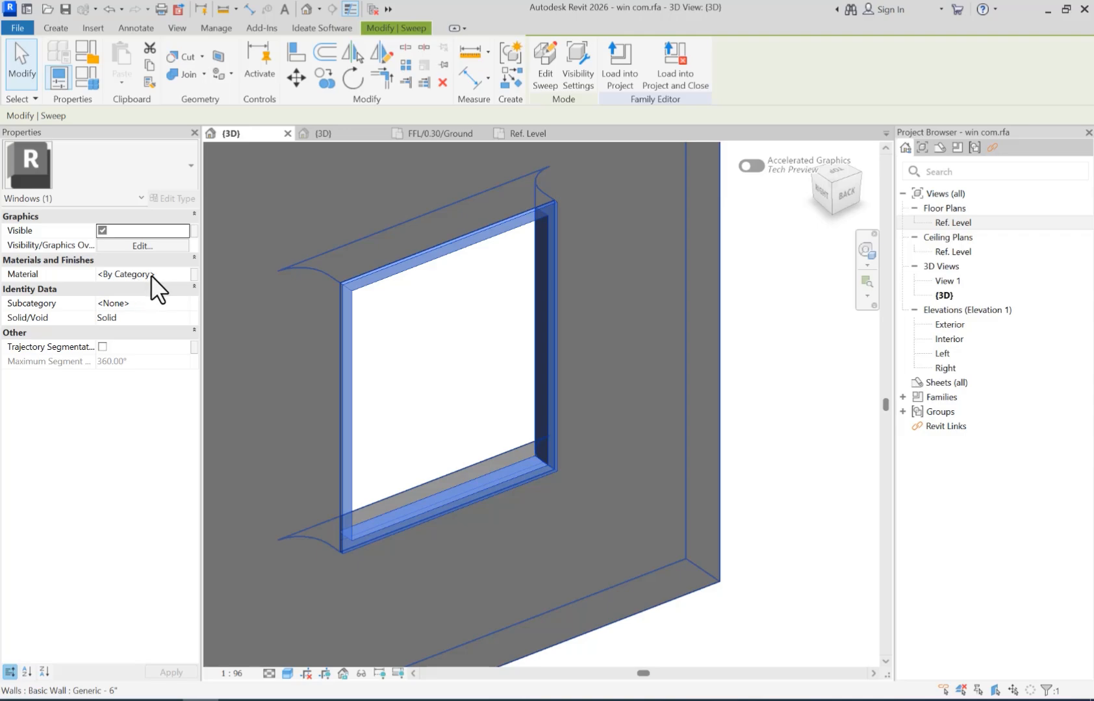
pyautogui.click(194, 273)
pyautogui.click(452, 442)
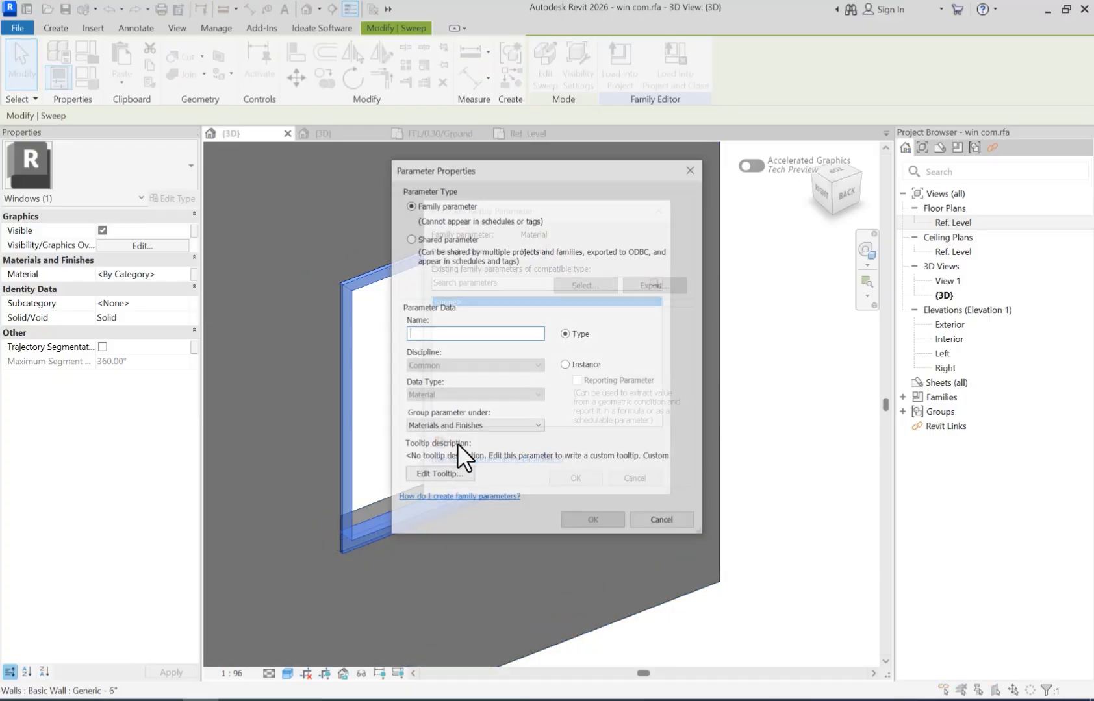
pyautogui.write('Frame')
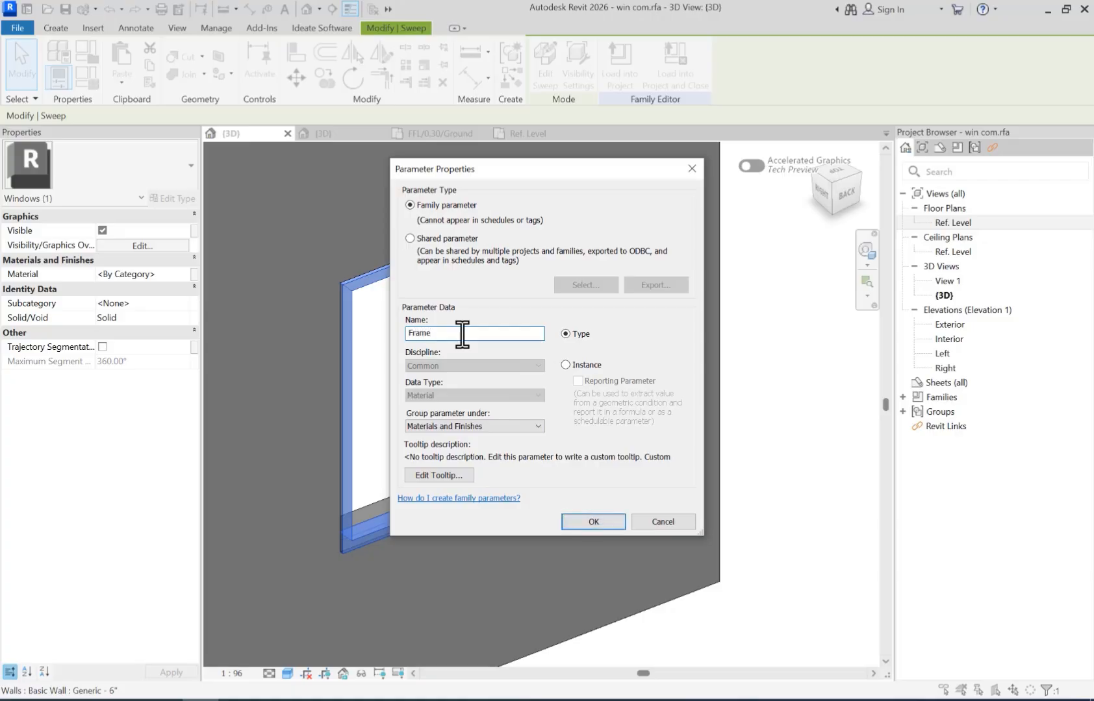
pyautogui.click(602, 520)
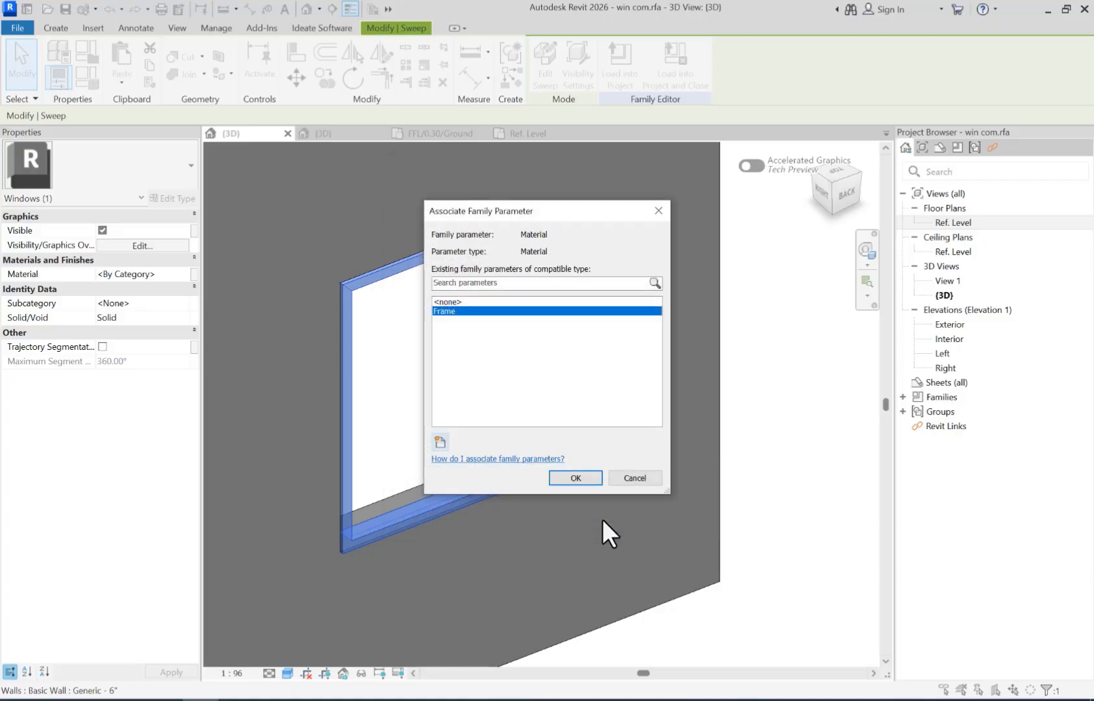
pyautogui.click(574, 477)
pyautogui.click(822, 373)
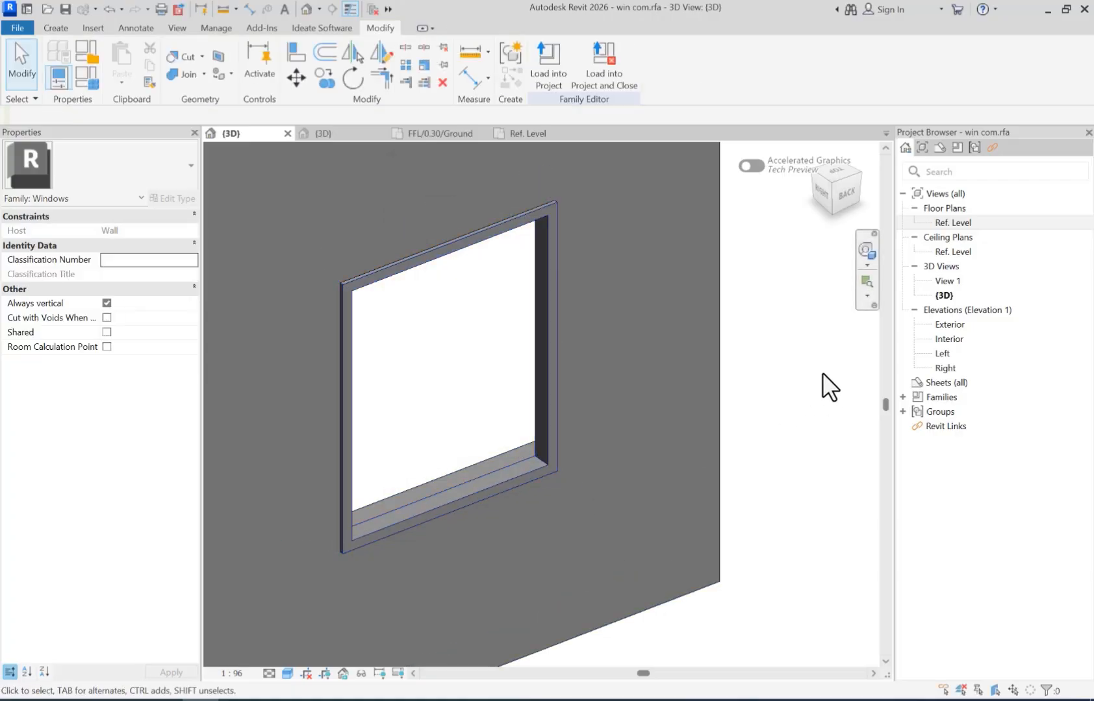
# Load the win com family into the project, overwriting the existing version, and view the placed window from the exterior.
pyautogui.click(549, 74)
pyautogui.click(524, 316)
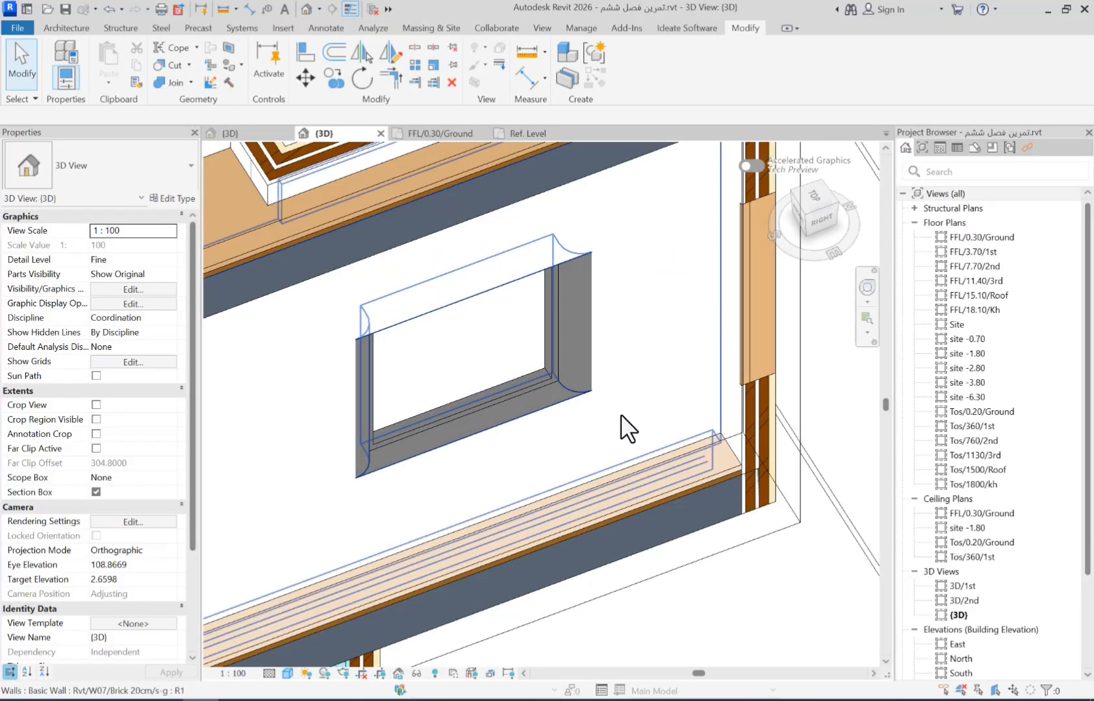
pyautogui.scroll(-3, 441, 429)
pyautogui.keyDown('shift'); pyautogui.moveTo(454, 411); pyautogui.dragTo(778, 453, button='middle'); pyautogui.keyUp('shift')
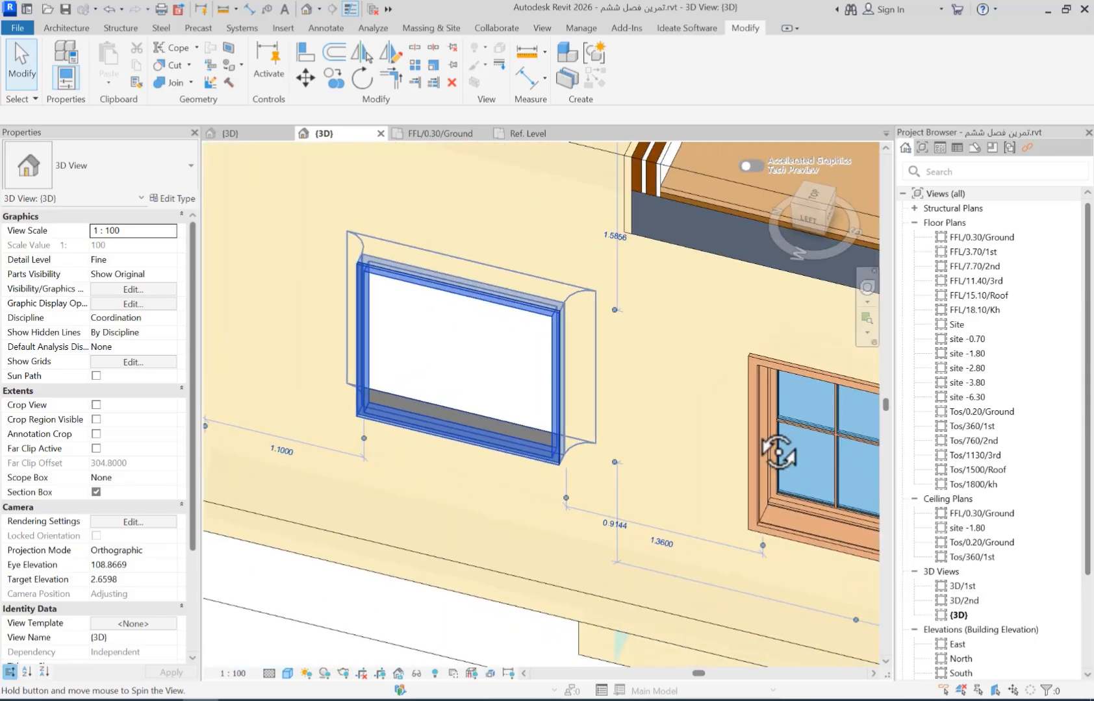
pyautogui.click(750, 425)
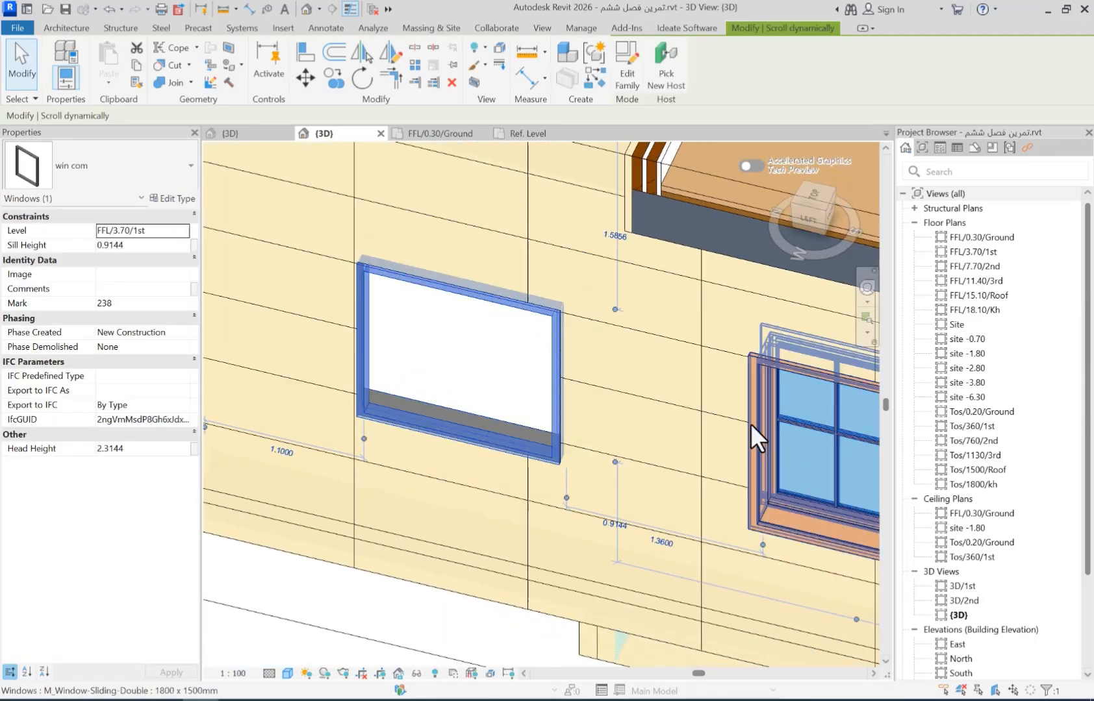
# Open the FFL/3.70/1st floor plan at the win com window and turn off thin-line display.
pyautogui.doubleClick(992, 250)
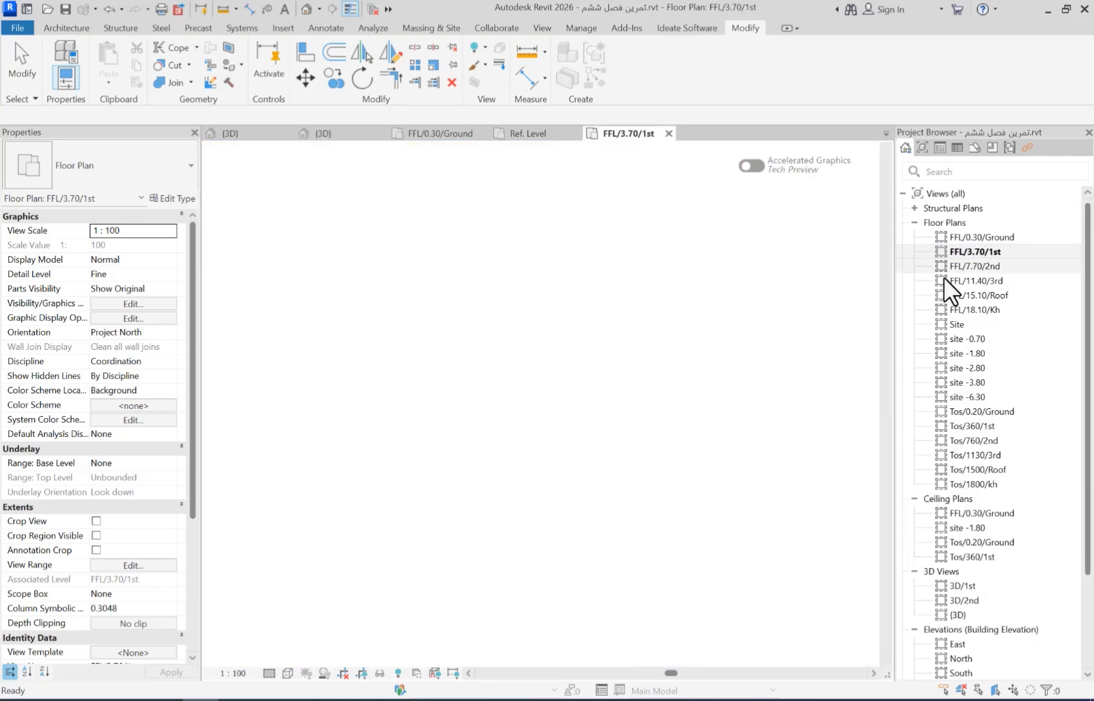
pyautogui.scroll(8, 480, 263)
pyautogui.scroll(5, 470, 244)
pyautogui.moveTo(482, 232); pyautogui.dragTo(556, 369, button='middle')
pyautogui.press('Escape')
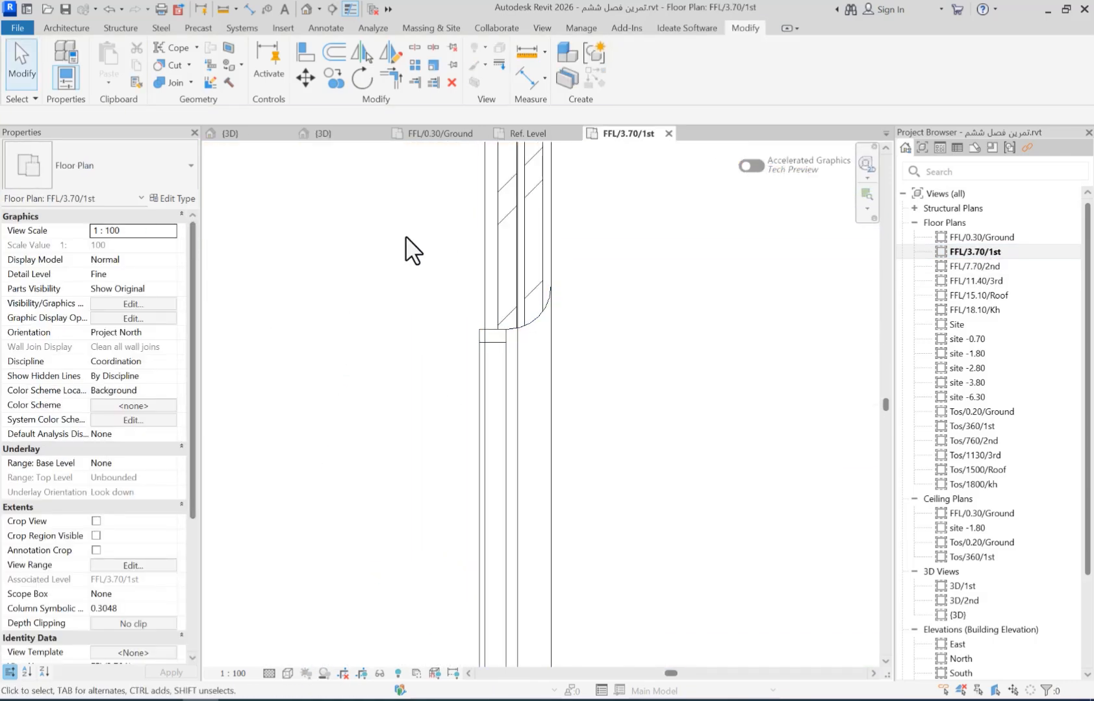
pyautogui.click(350, 9)
# Examine the line weights of the win com window's frame and curved jambs in the first-floor plan.
pyautogui.moveTo(410, 445); pyautogui.dragTo(405, 378, button='middle')
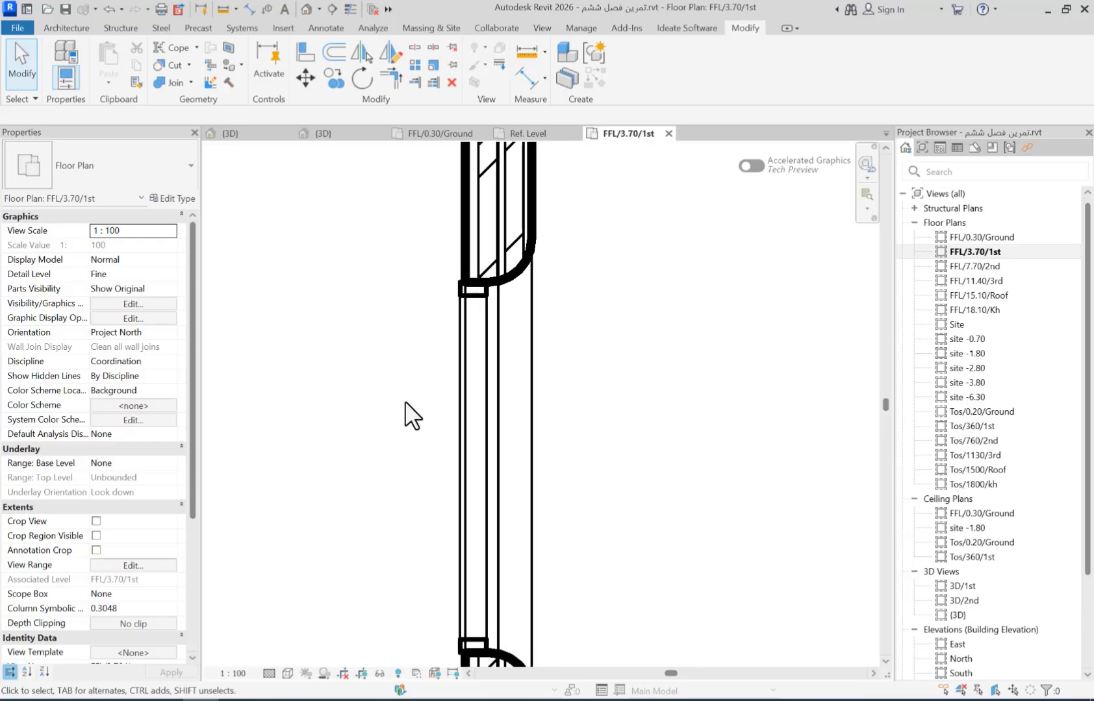
pyautogui.moveTo(417, 467); pyautogui.dragTo(406, 351, button='middle')
pyautogui.scroll(2, 446, 229)
pyautogui.scroll(1, 672, 292)
pyautogui.moveTo(655, 279); pyautogui.dragTo(654, 385, button='middle')
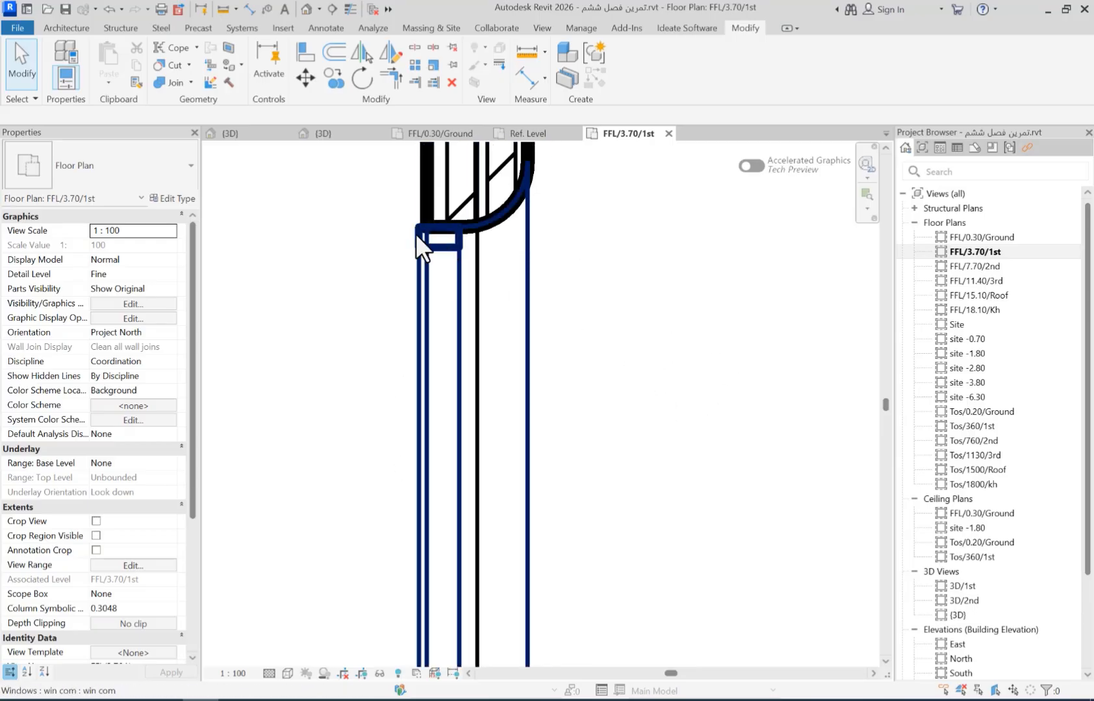
pyautogui.scroll(-2, 652, 243)
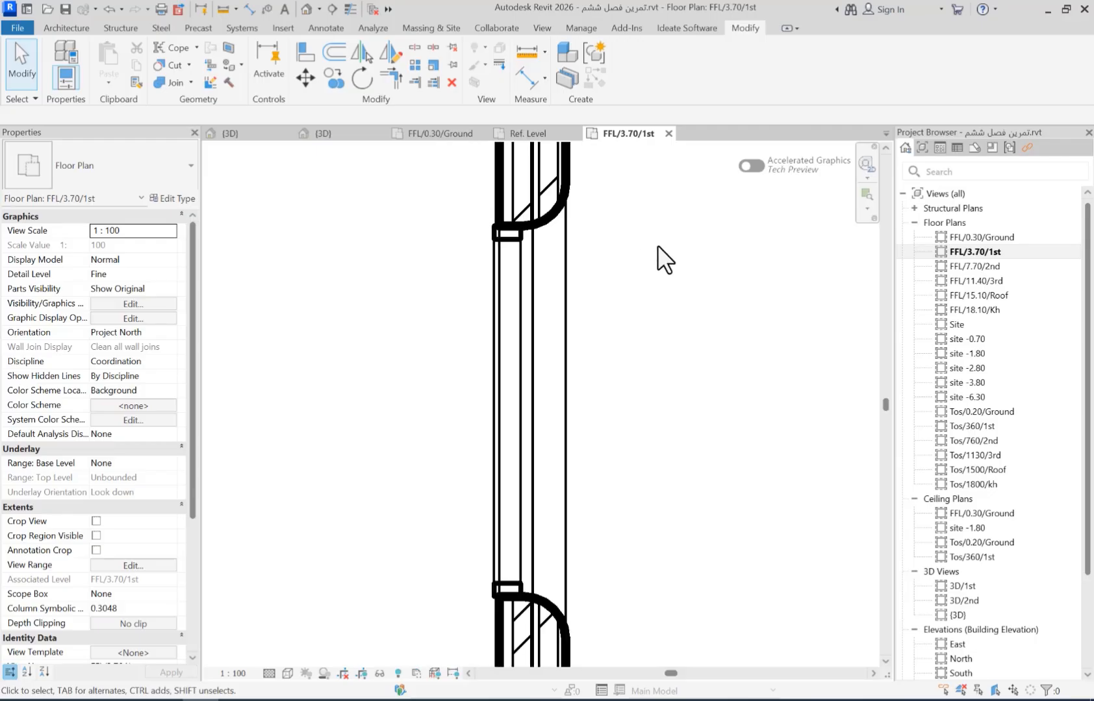
pyautogui.moveTo(665, 256); pyautogui.dragTo(498, 262, button='middle')
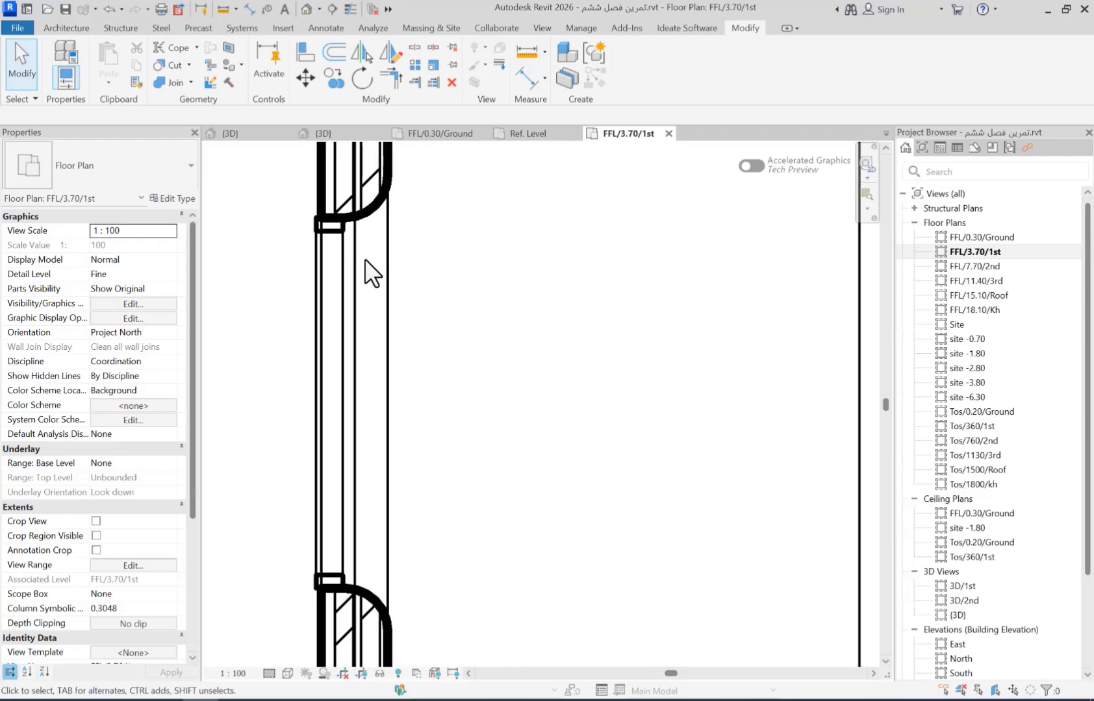
pyautogui.moveTo(495, 290); pyautogui.dragTo(460, 289, button='middle')
# In the project's Object Styles, try a Walls cut line weight of 2 and expand the Windows category.
pyautogui.click(581, 28)
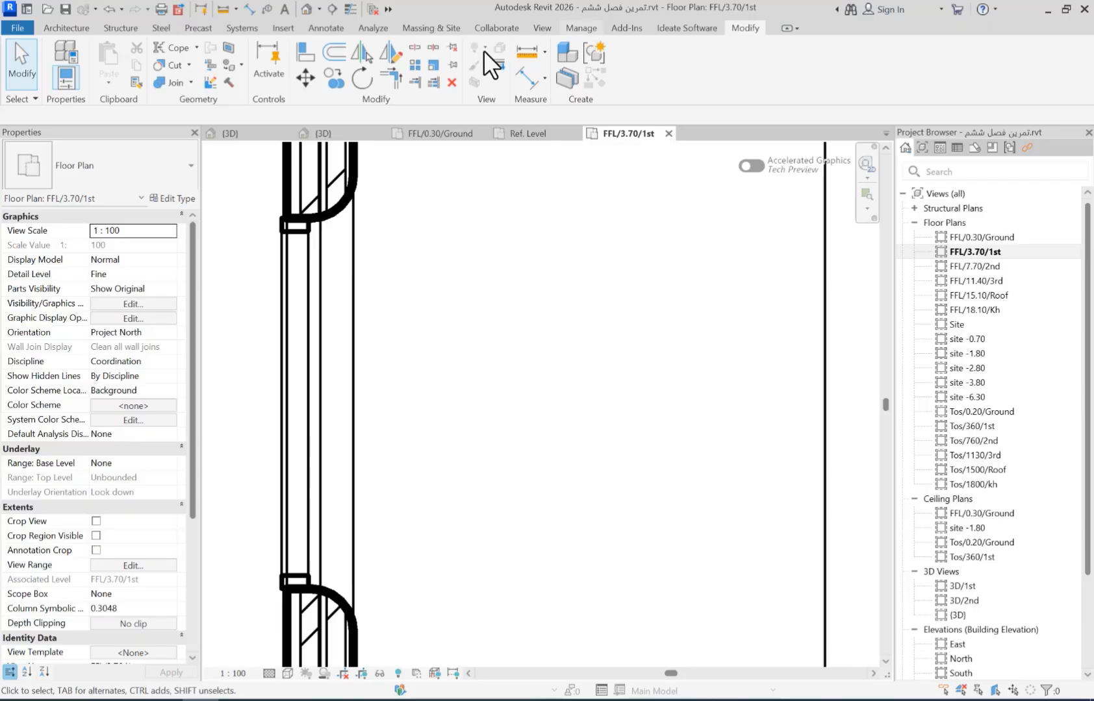
pyautogui.click(117, 47)
pyautogui.moveTo(490, 175); pyautogui.dragTo(664, 103)
pyautogui.click(509, 355)
pyautogui.press('w')
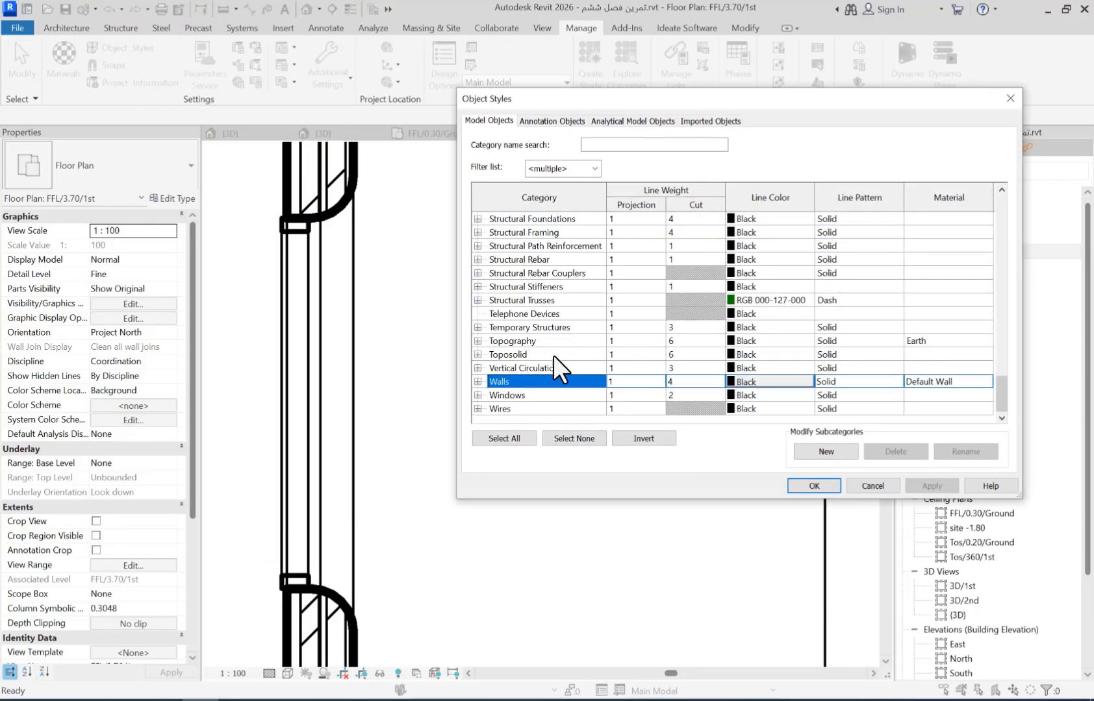
pyautogui.click(478, 395)
# Try a projection line weight of 3 for the Windows category, apply it, and close Object Styles.
pyautogui.click(659, 271)
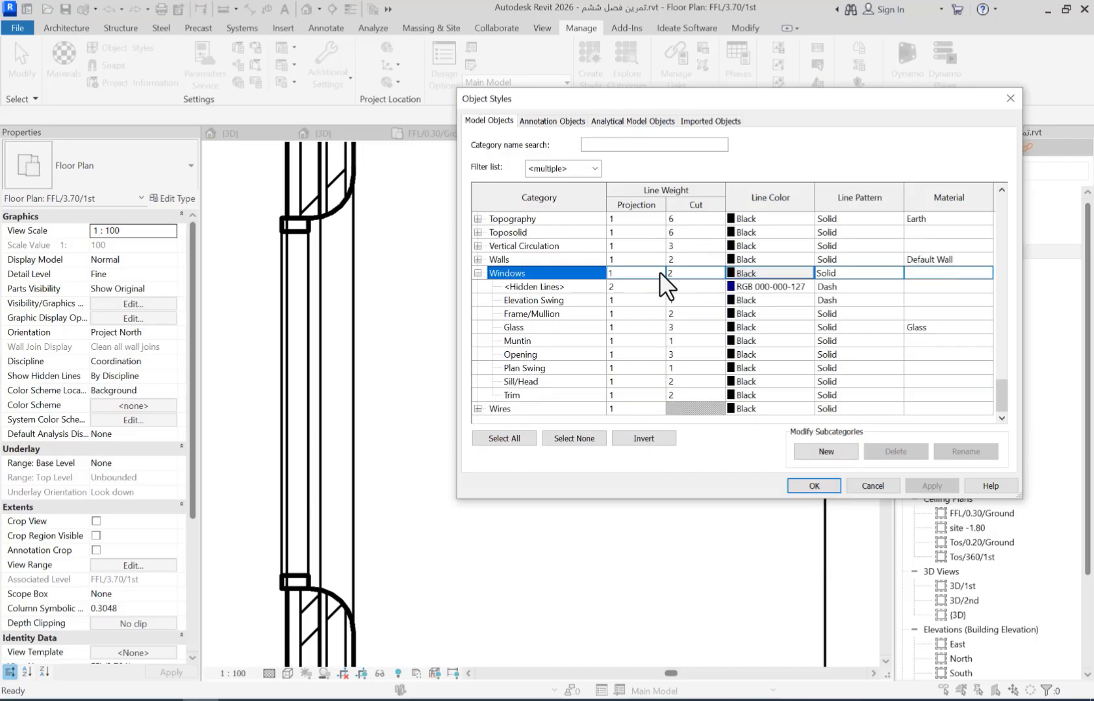
pyautogui.click(658, 271)
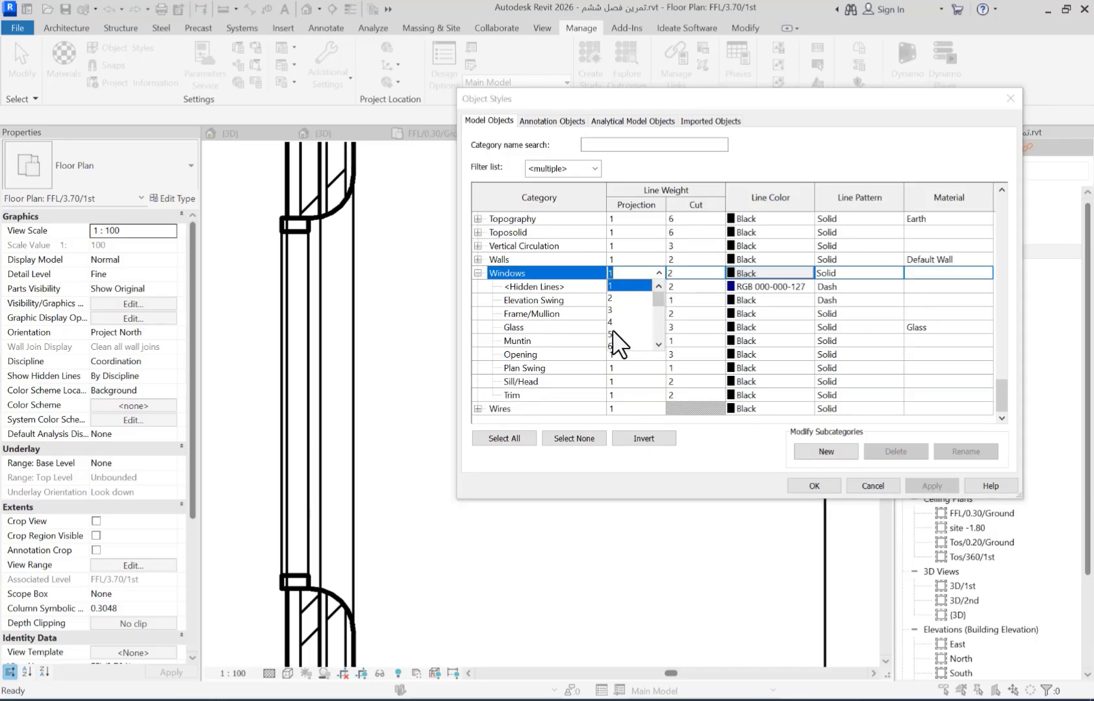
pyautogui.click(618, 312)
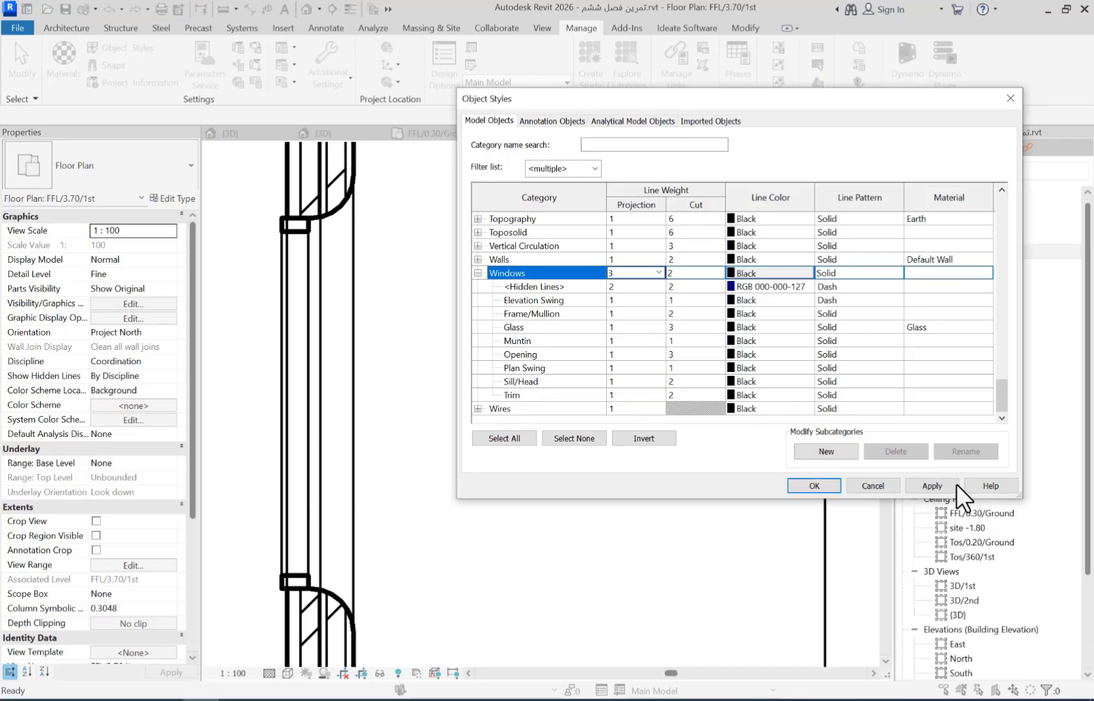
pyautogui.click(933, 486)
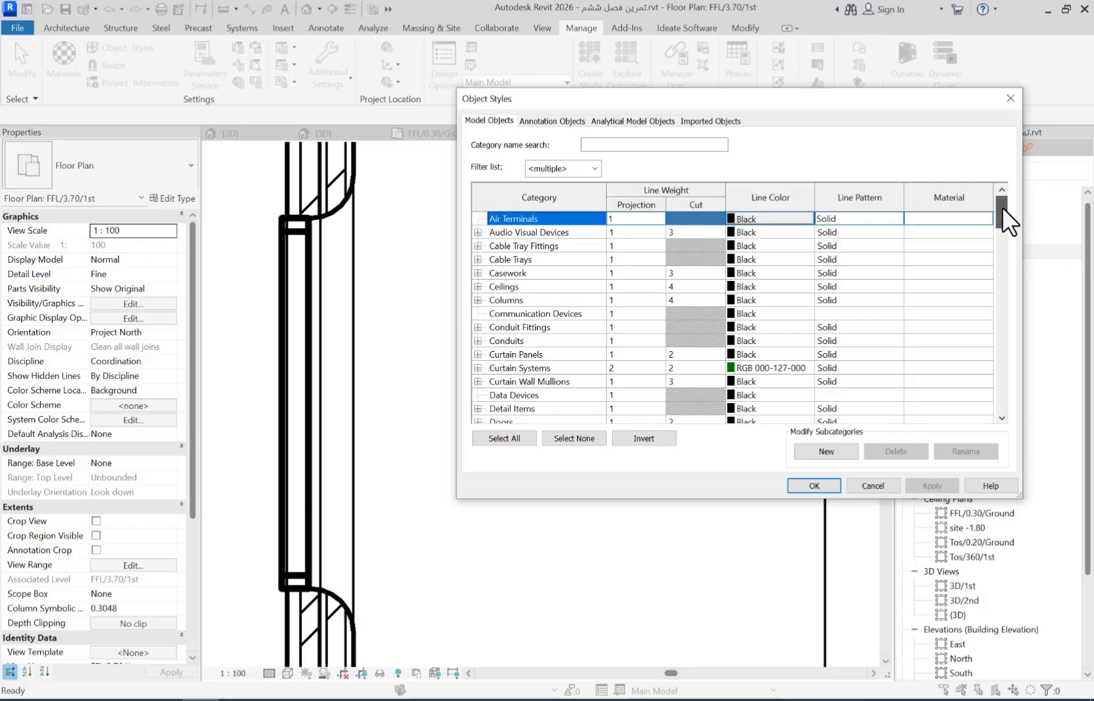
pyautogui.moveTo(1001, 207); pyautogui.dragTo(1004, 417)
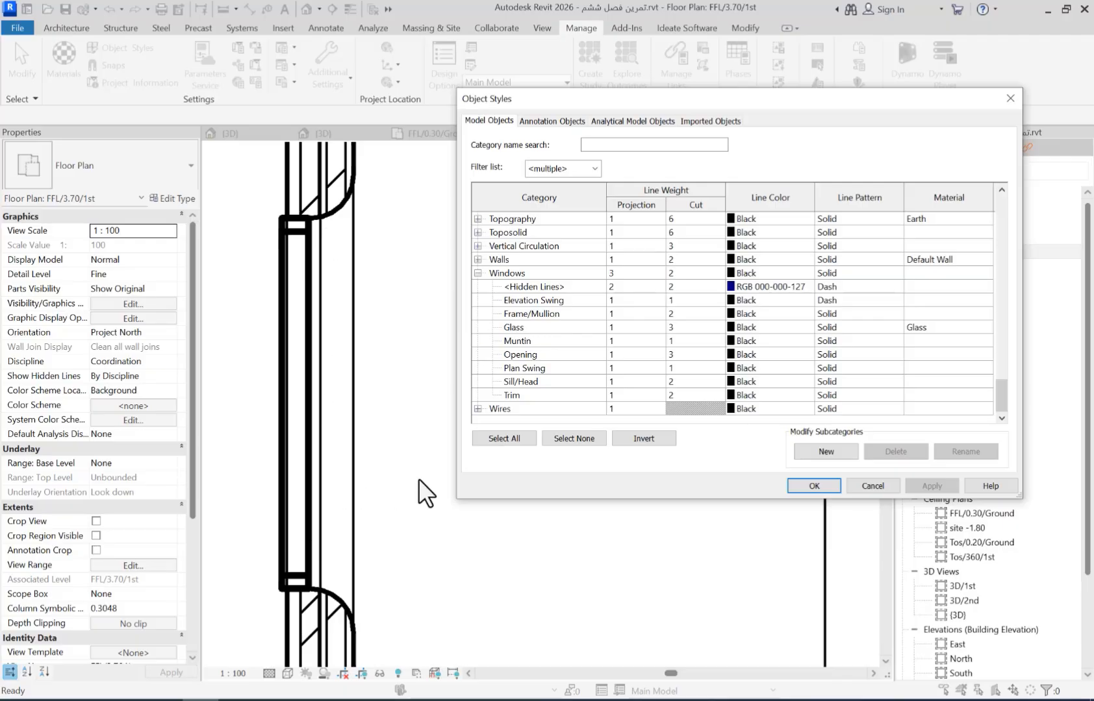
pyautogui.press('Return')
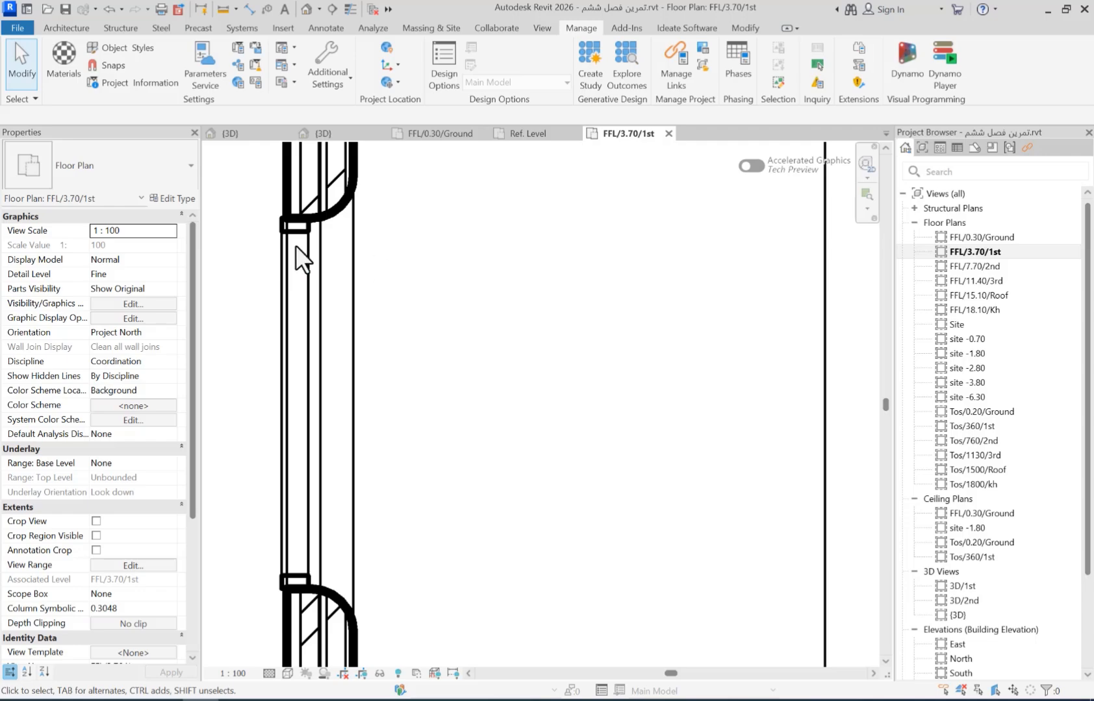
# Open the win com family for editing from its placed window and assign the frame sweep to the Frame/Mullion subcategory.
pyautogui.click(281, 232)
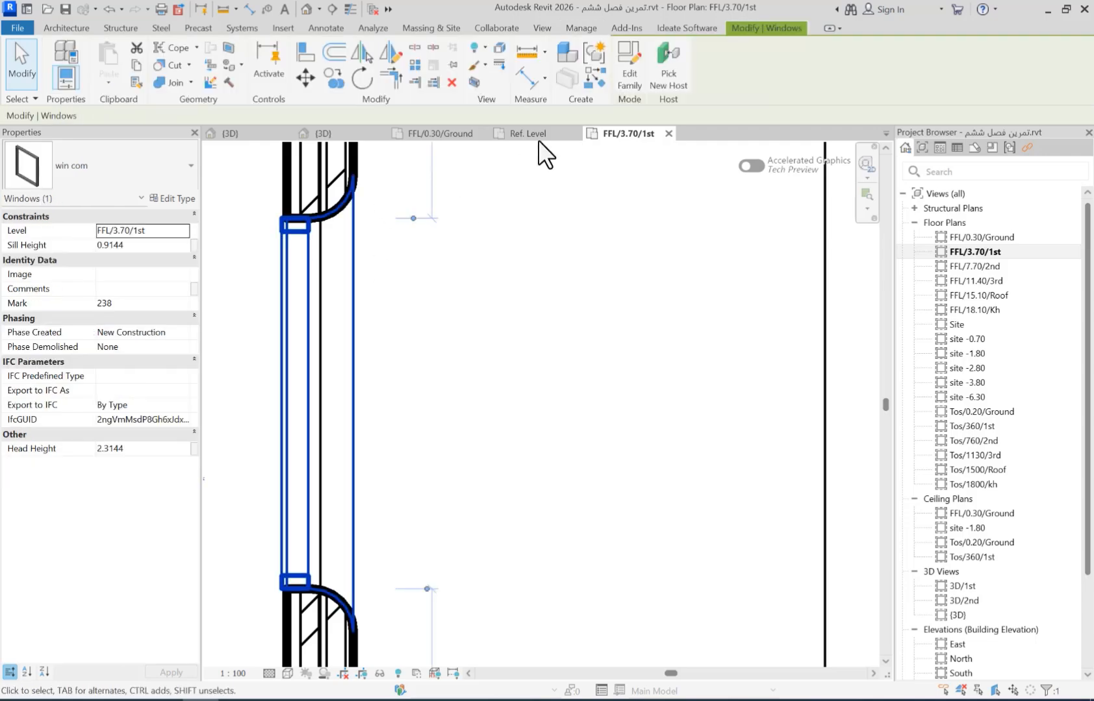
pyautogui.click(624, 77)
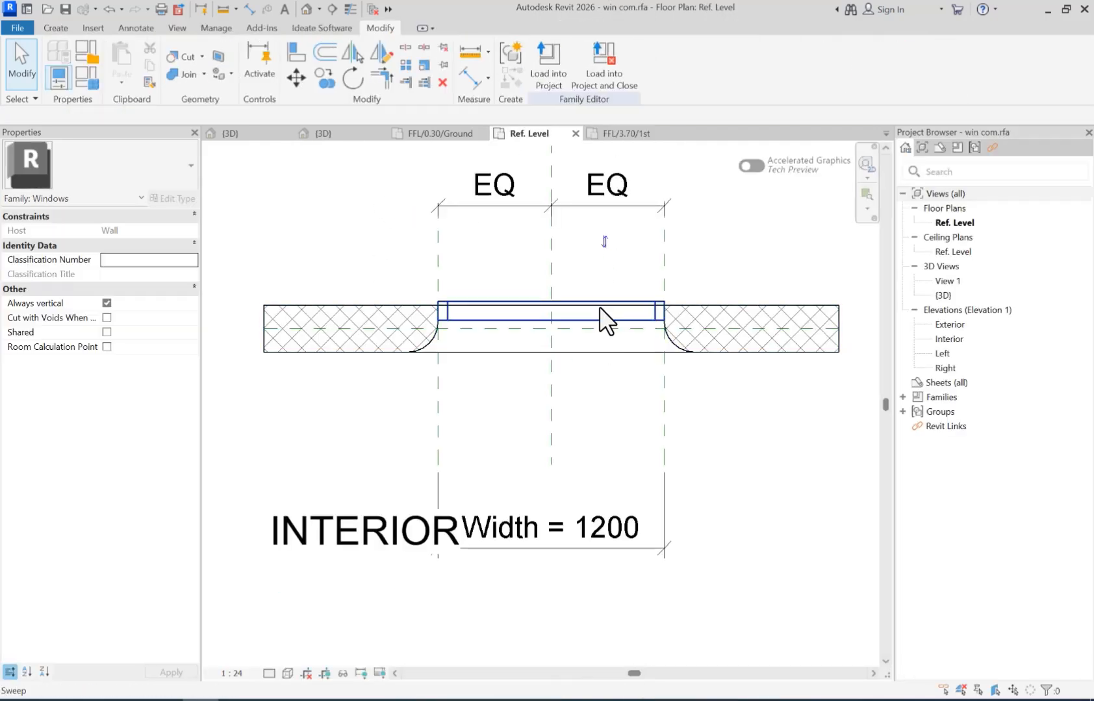
pyautogui.click(599, 308)
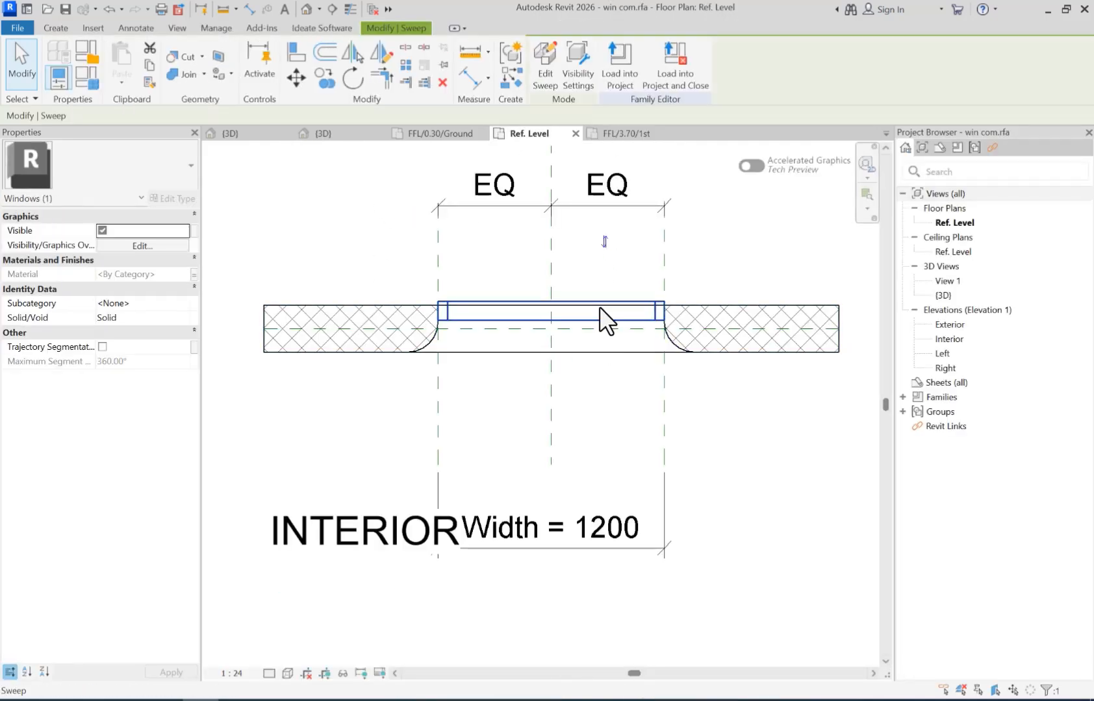
pyautogui.click(184, 302)
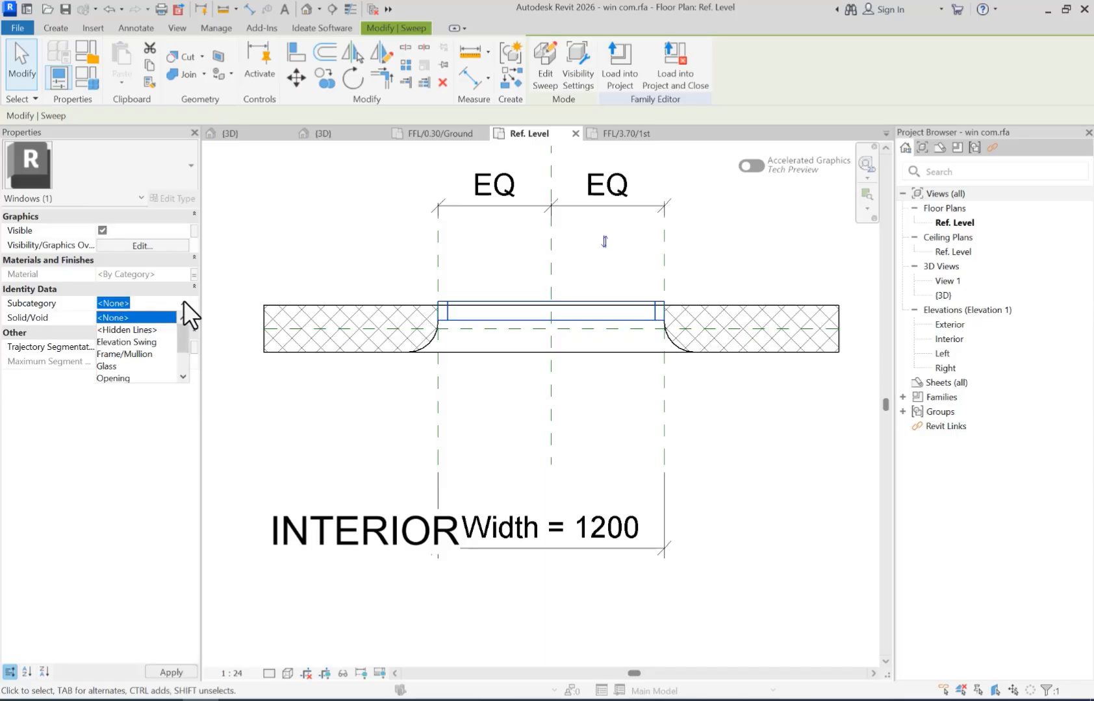
pyautogui.click(135, 354)
pyautogui.click(765, 457)
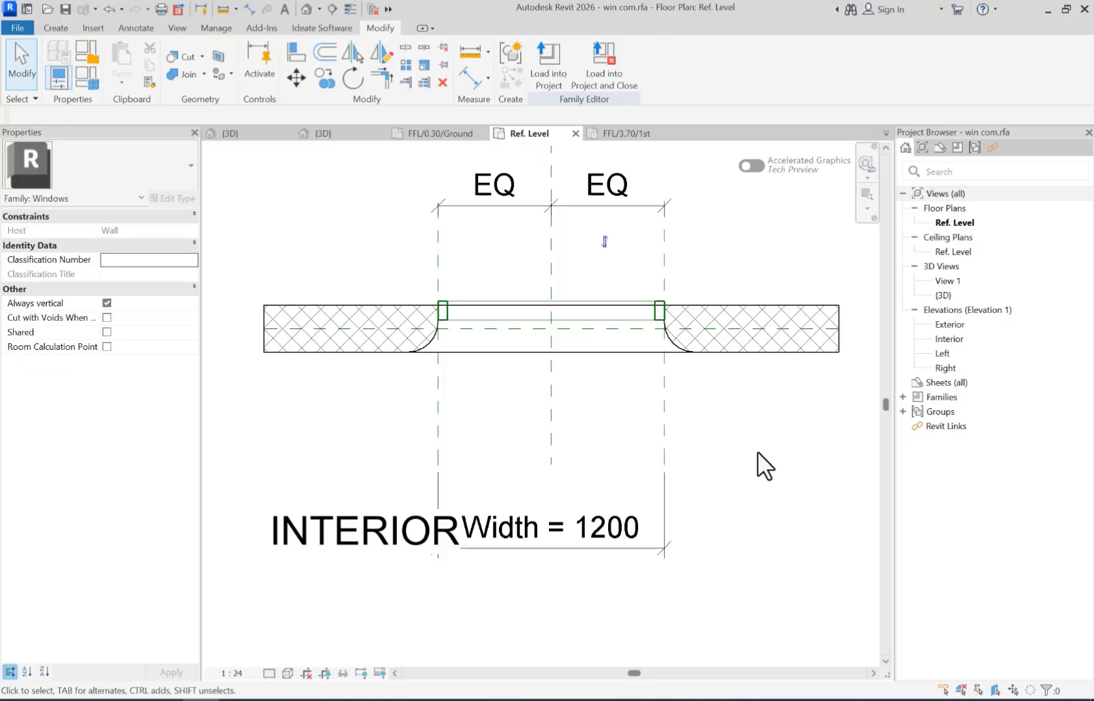
pyautogui.scroll(2, 567, 271)
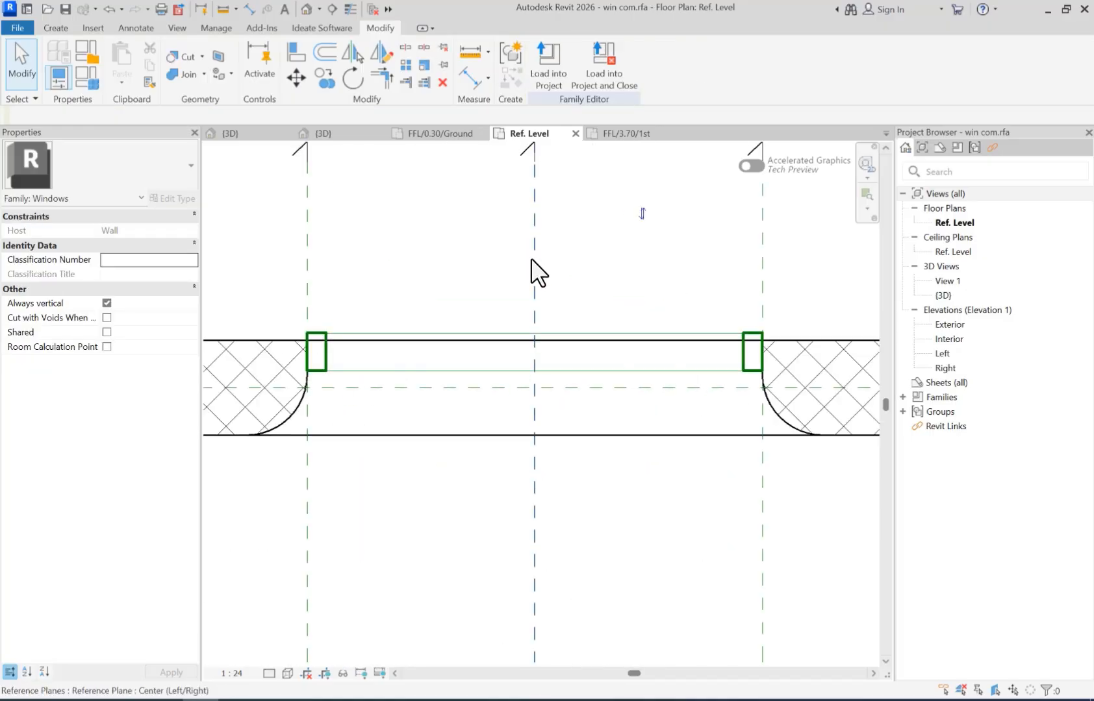
pyautogui.scroll(-1, 402, 269)
pyautogui.moveTo(469, 281); pyautogui.dragTo(444, 283, button='middle')
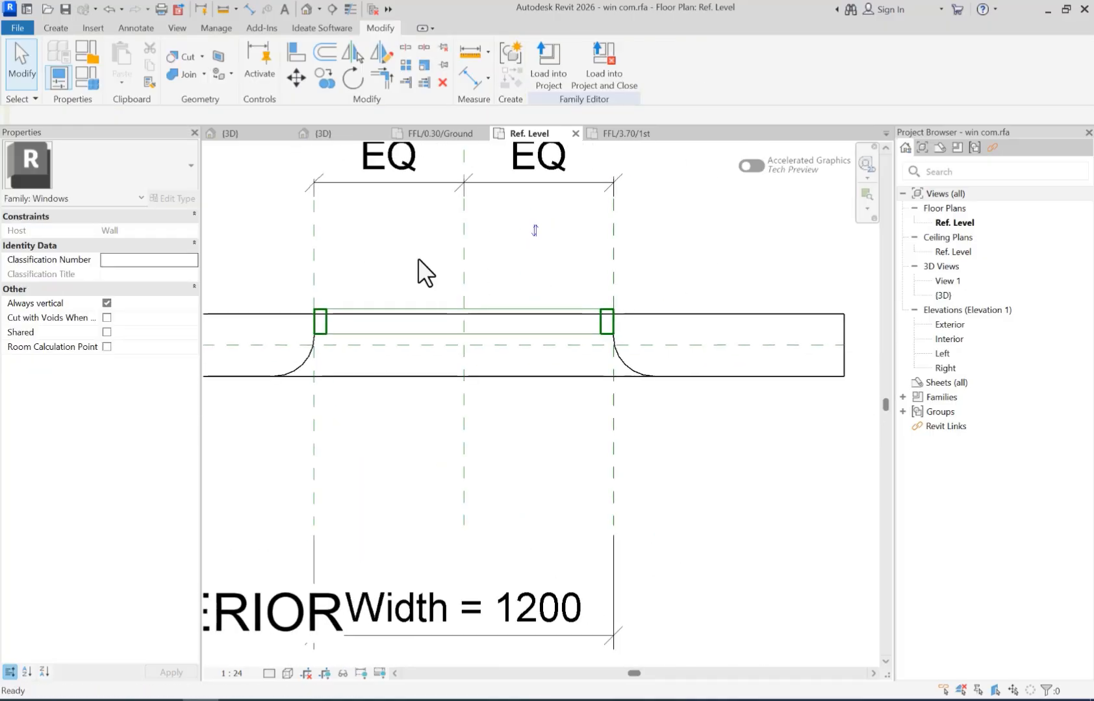
# Extrude a thin rectangular glass pane in the reference-level plan, spanning between the inner faces of the two frame jambs.
pyautogui.click(50, 27)
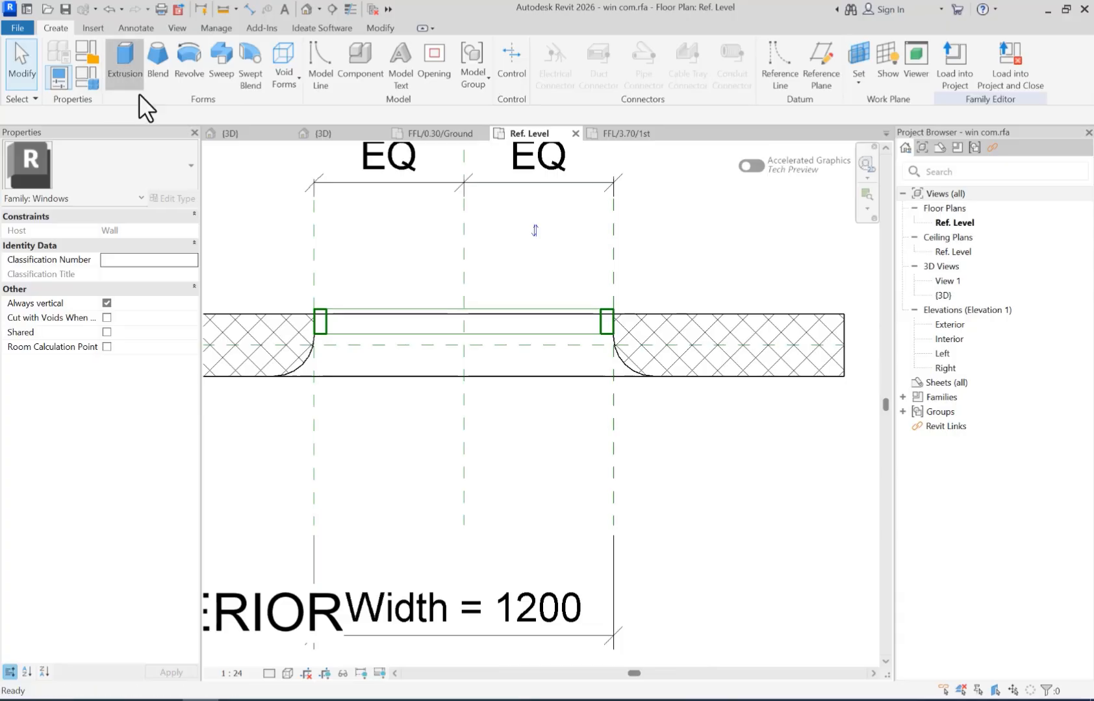
pyautogui.click(123, 74)
pyautogui.click(672, 49)
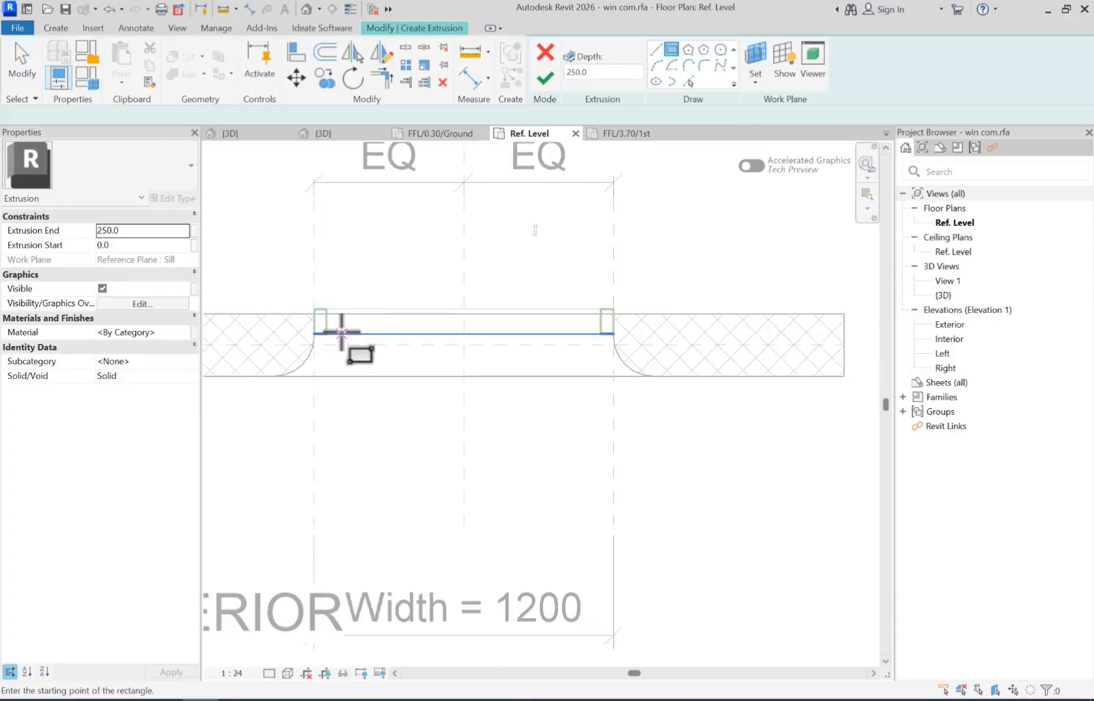
pyautogui.scroll(4, 315, 319)
pyautogui.click(321, 309)
pyautogui.scroll(-3, 402, 311)
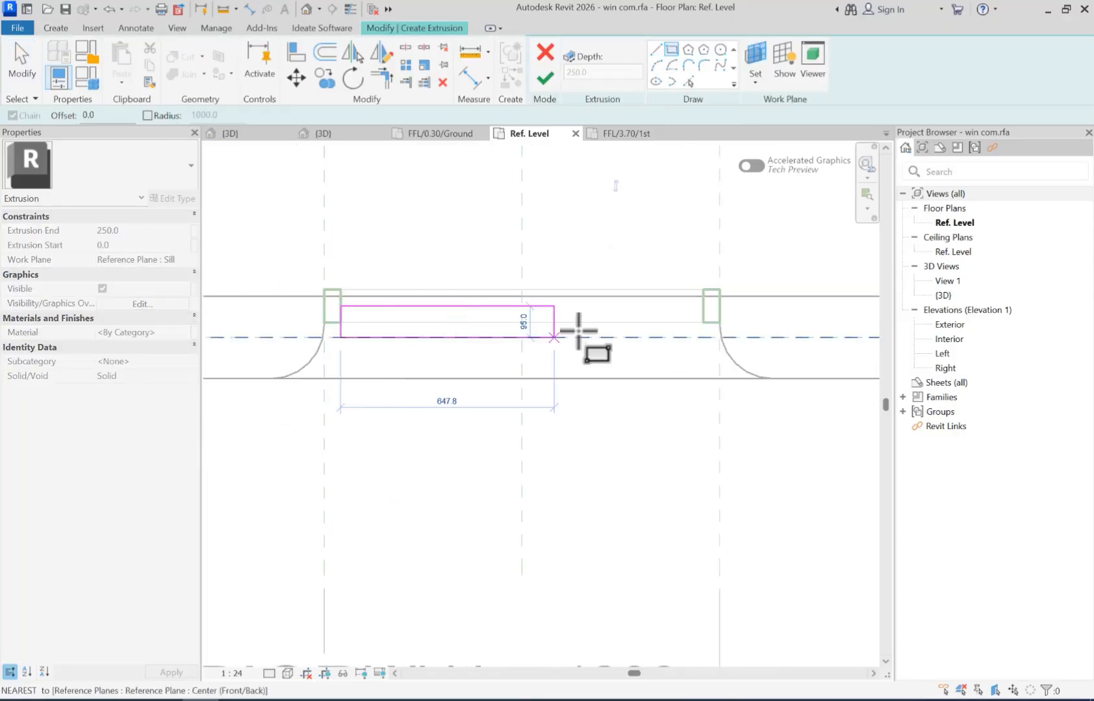
pyautogui.scroll(5, 640, 308)
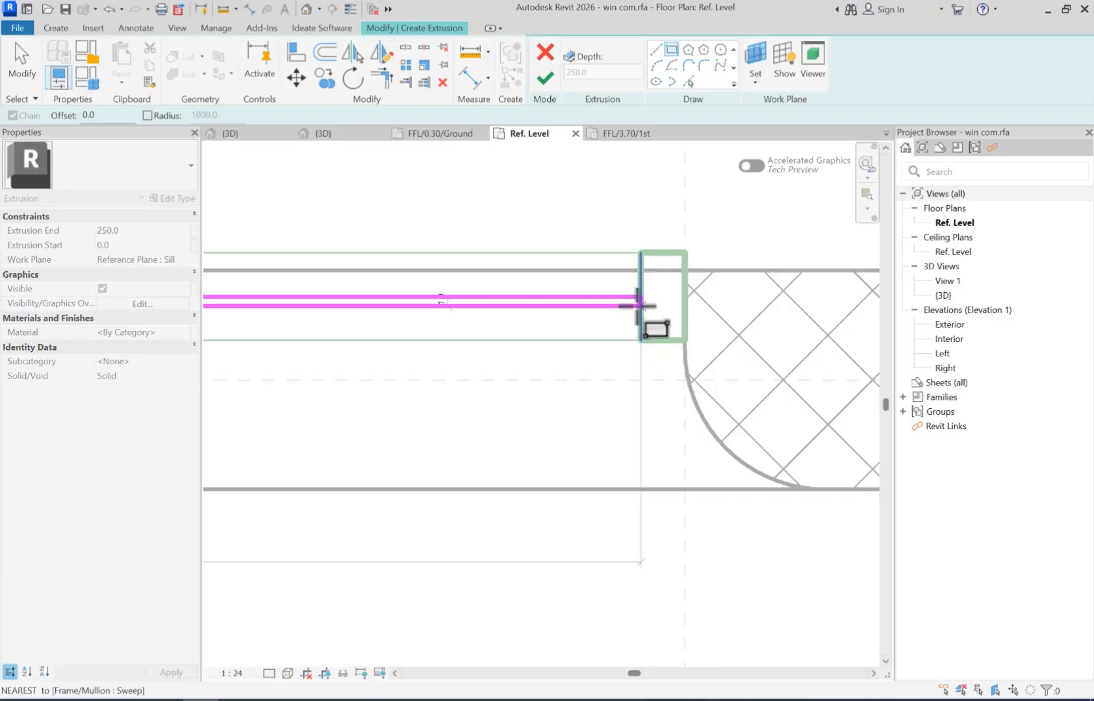
pyautogui.click(640, 305)
pyautogui.scroll(-3, 658, 281)
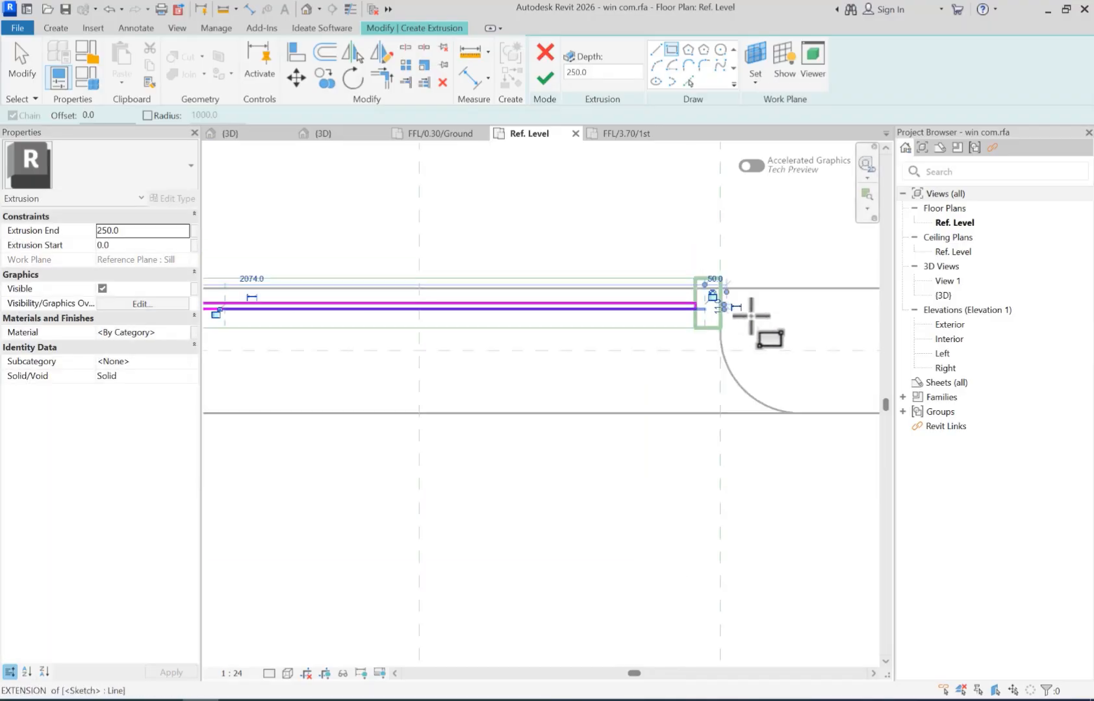
pyautogui.scroll(4, 220, 318)
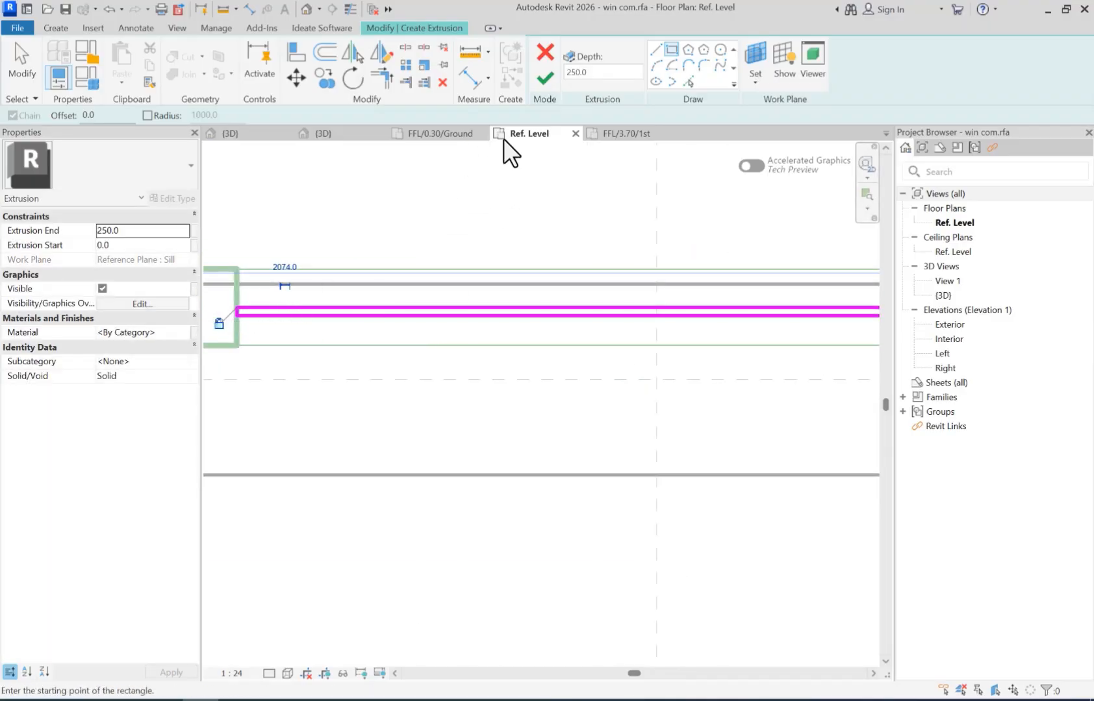
pyautogui.click(545, 77)
pyautogui.scroll(-3, 576, 334)
pyautogui.press('Escape')
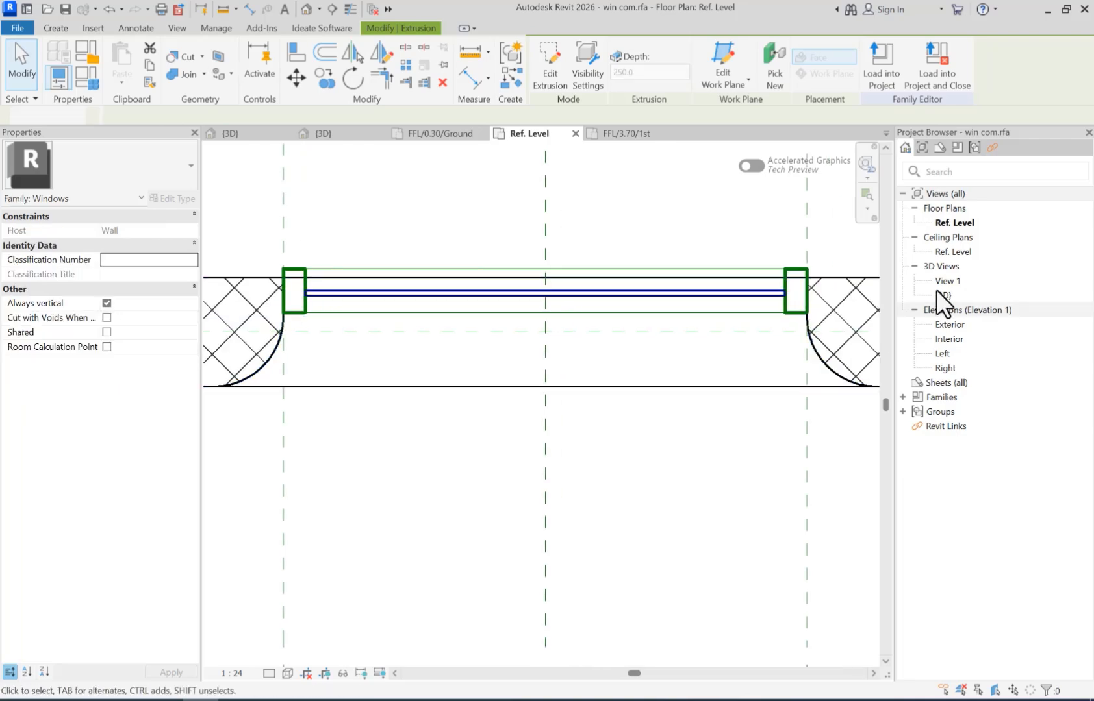
# In the Interior elevation, stretch the pane extrusion from 50 to 1350 to meet the frame's inner edges and lock it there.
pyautogui.doubleClick(948, 338)
pyautogui.scroll(4, 545, 484)
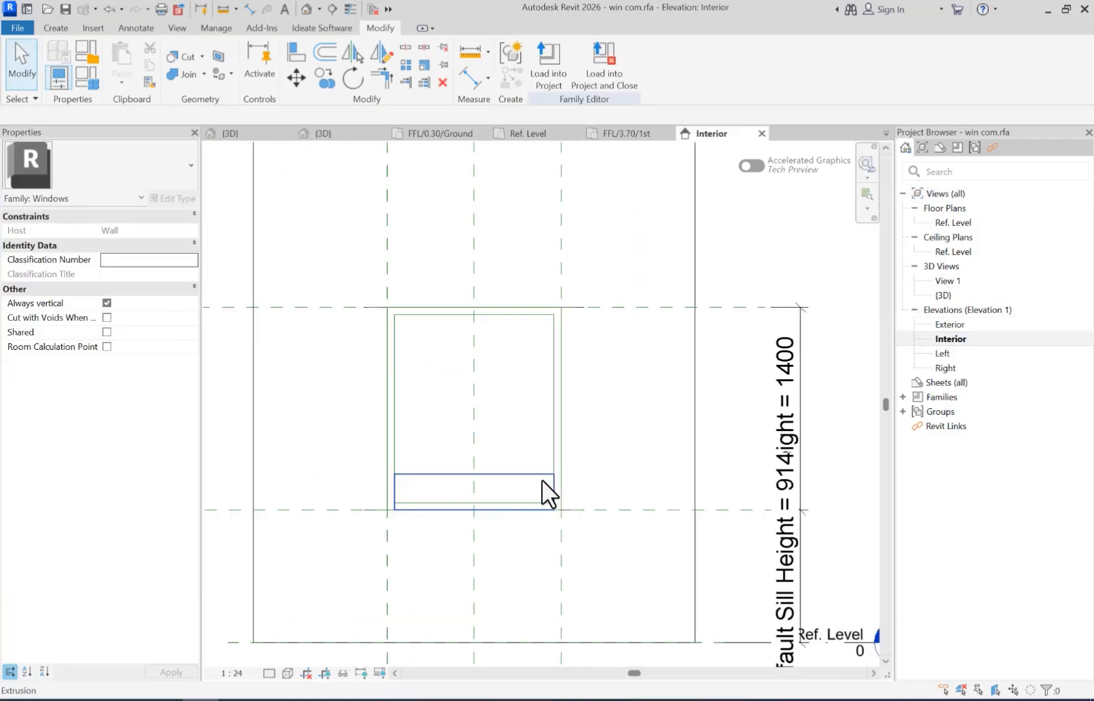
pyautogui.click(500, 477)
pyautogui.moveTo(456, 456); pyautogui.dragTo(457, 268)
pyautogui.moveTo(461, 521); pyautogui.dragTo(463, 448)
pyautogui.scroll(4, 478, 289)
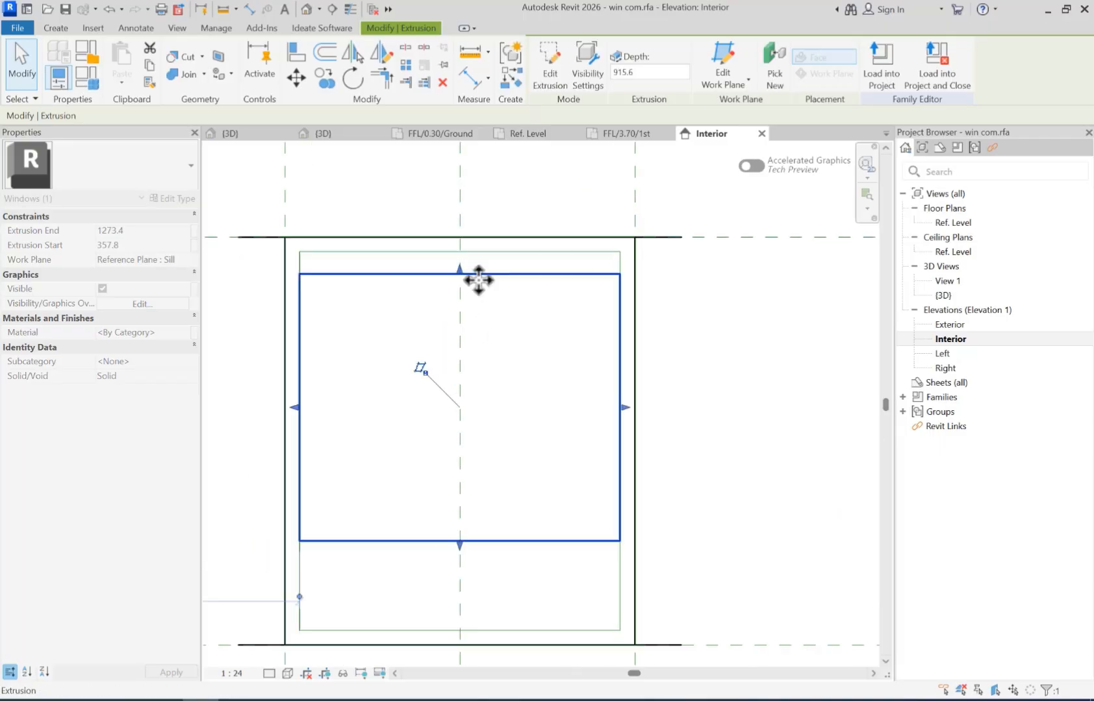
pyautogui.moveTo(452, 267); pyautogui.dragTo(464, 225)
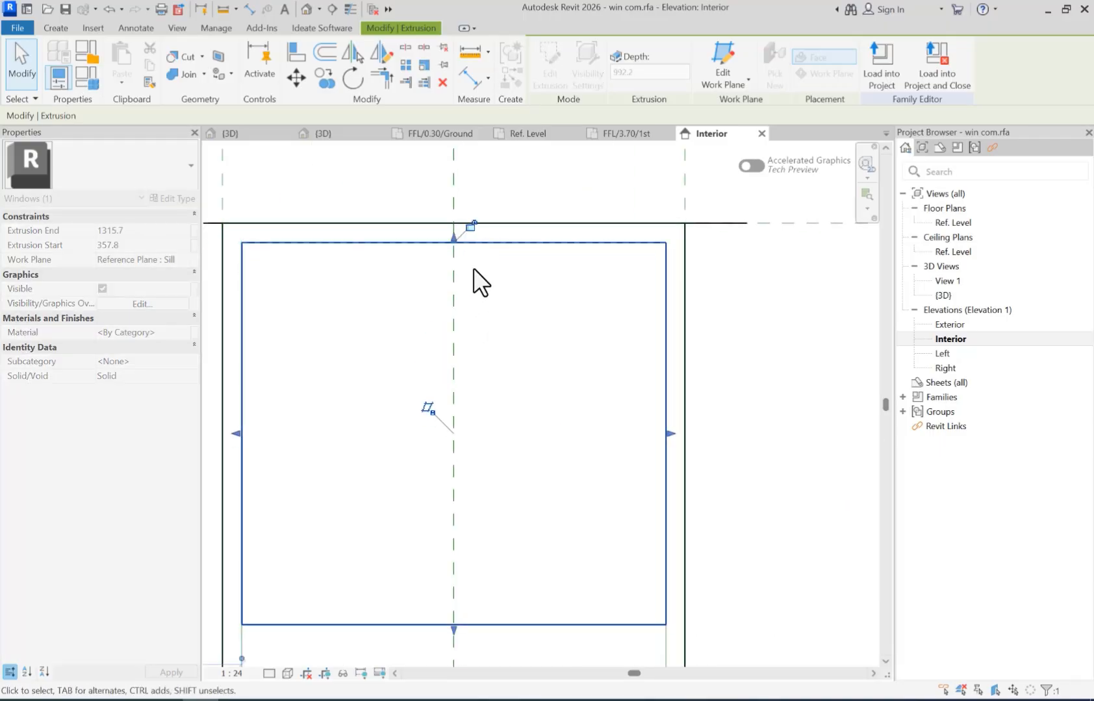
pyautogui.scroll(-3, 503, 215)
pyautogui.scroll(3, 500, 416)
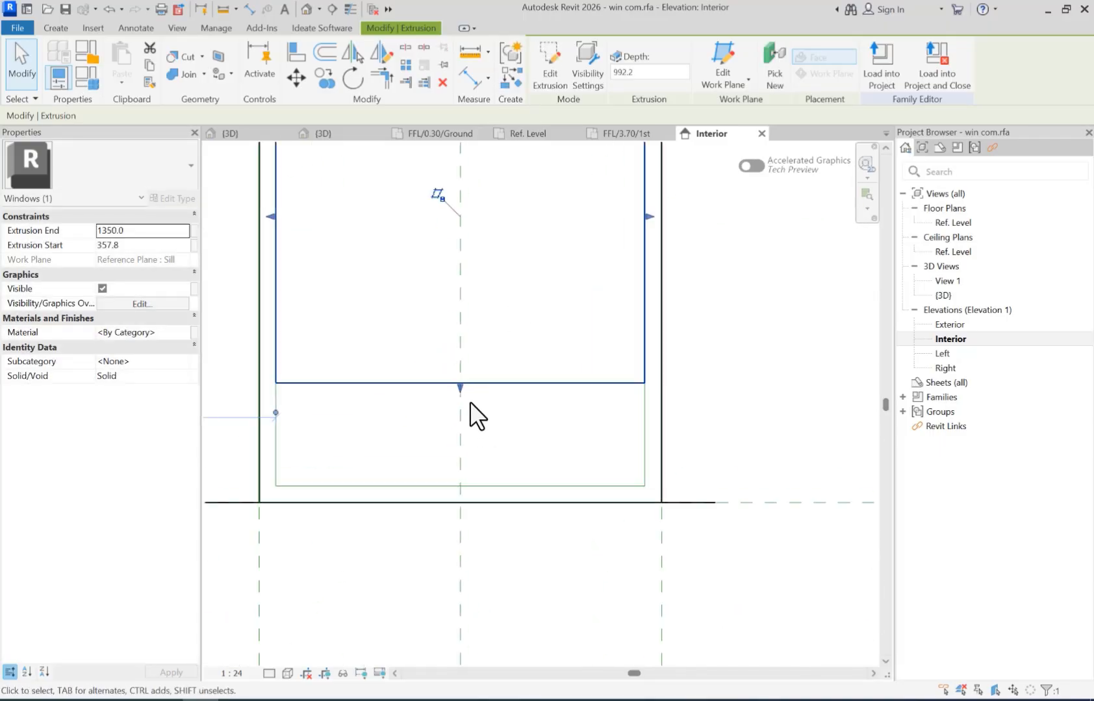
pyautogui.moveTo(459, 395); pyautogui.dragTo(472, 485)
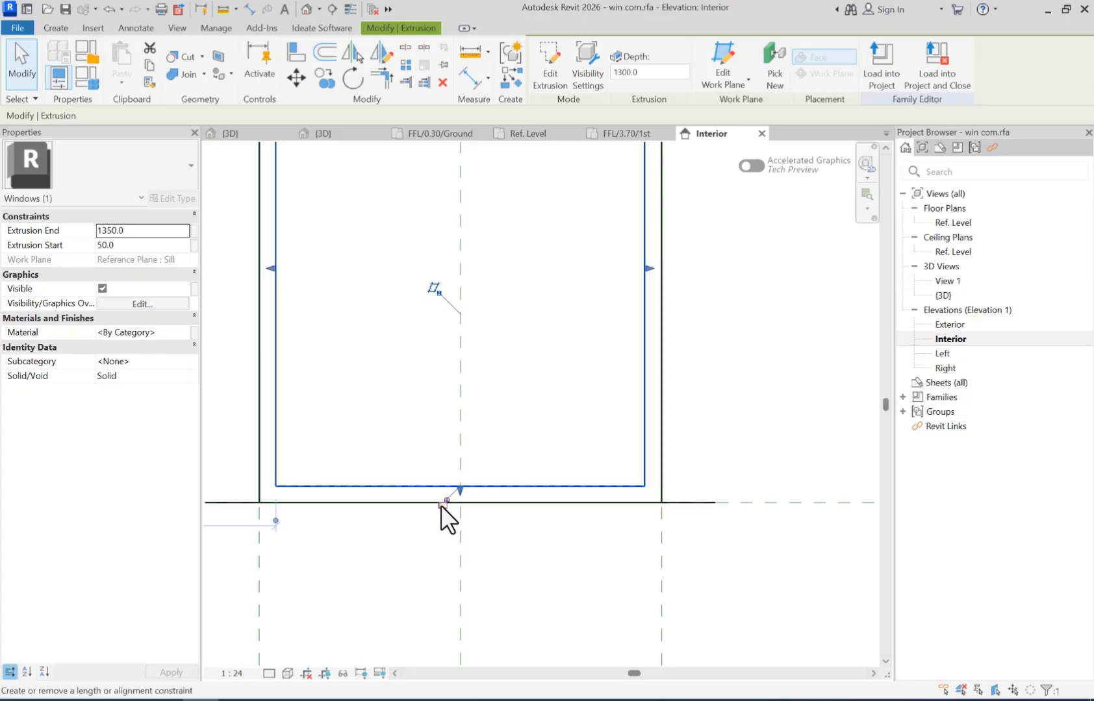
pyautogui.scroll(-2, 403, 361)
pyautogui.press('Escape')
# Set the window family's Height parameter to 1100 and apply it.
pyautogui.click(95, 82)
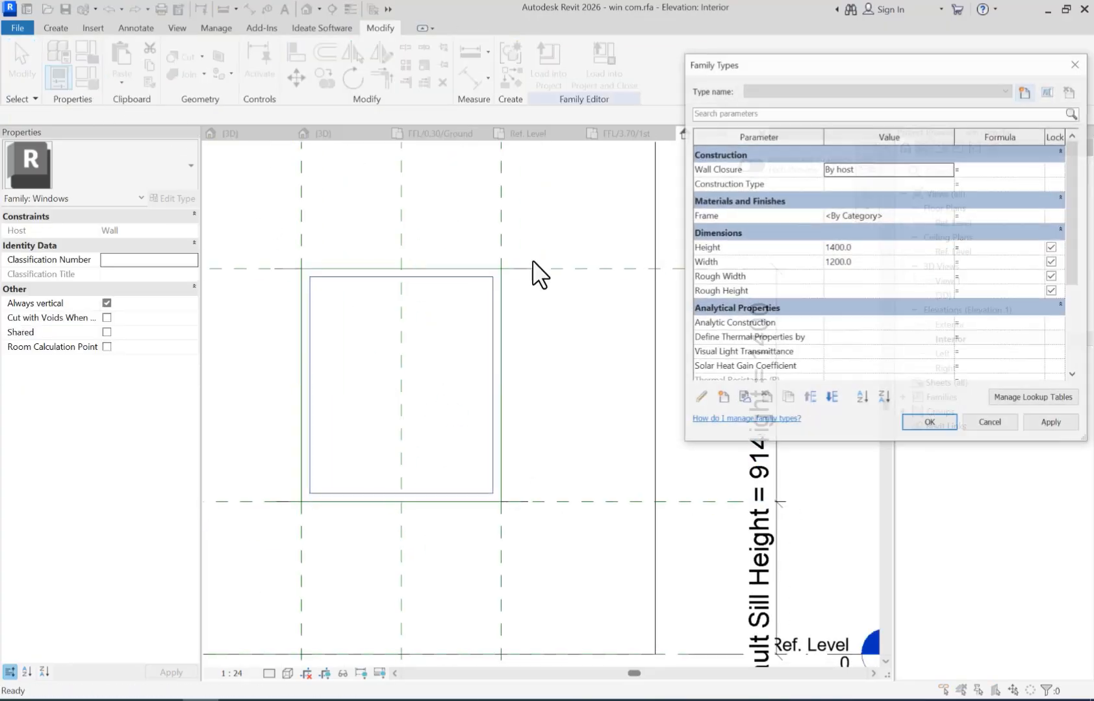
pyautogui.click(880, 249)
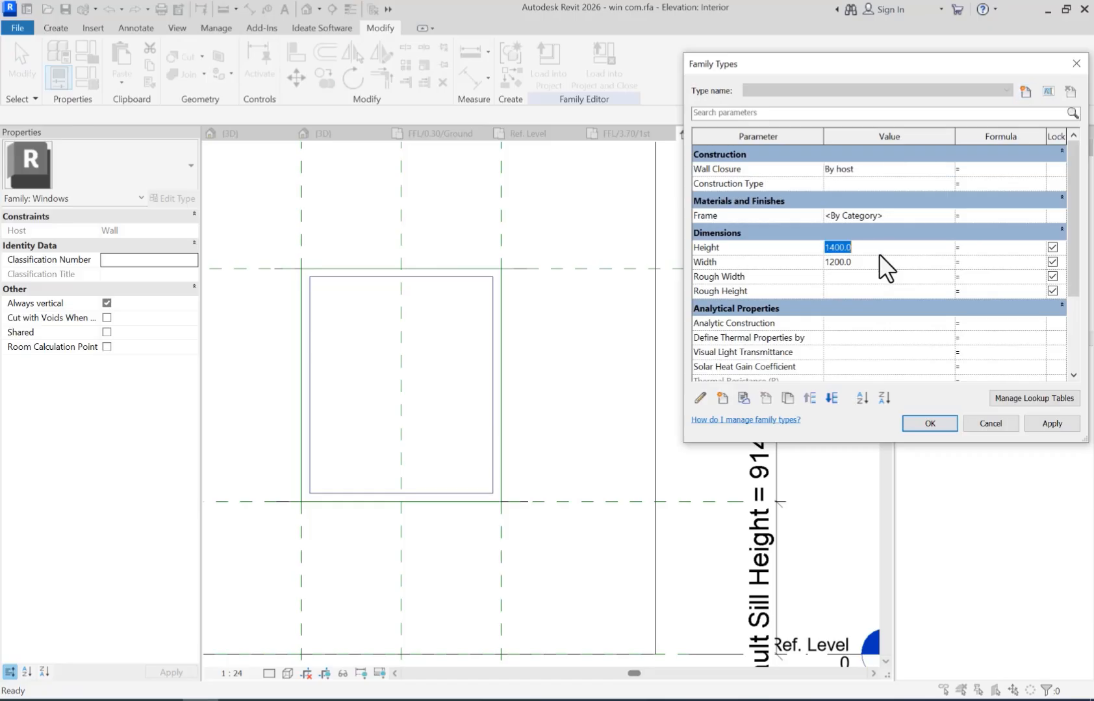
pyautogui.write('1100')
pyautogui.click(1044, 422)
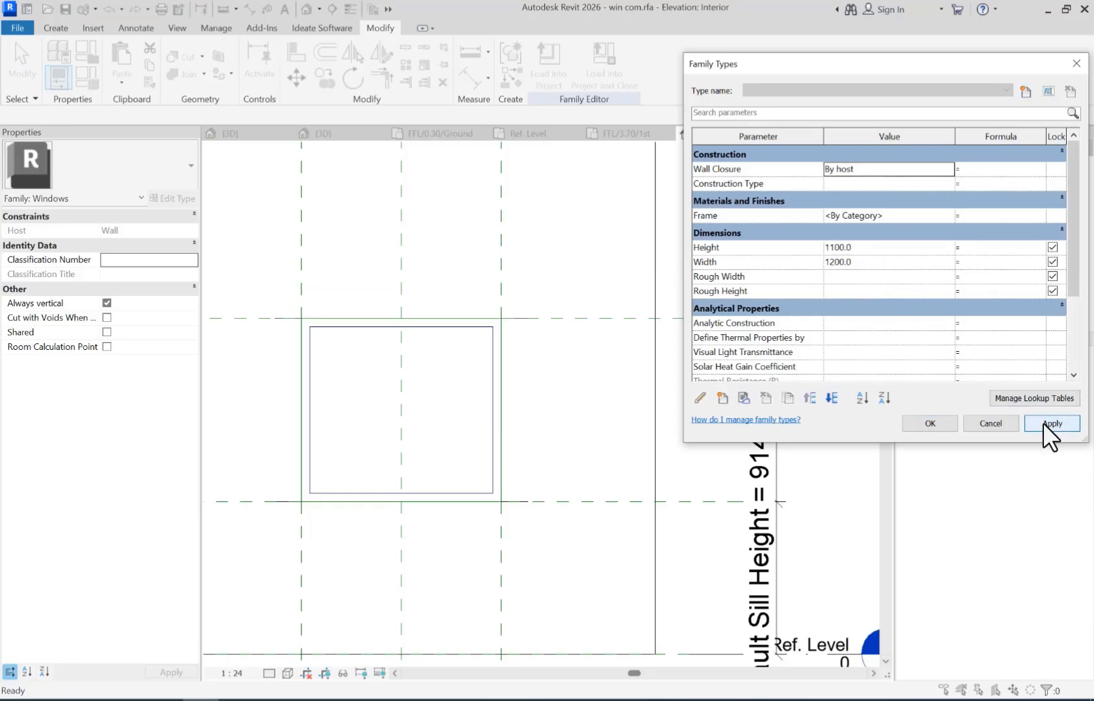
pyautogui.click(917, 419)
# Draw two horizontal reference planes about 916 mm apart across the window, the lower one about 83 mm above the sill.
pyautogui.moveTo(496, 349); pyautogui.dragTo(521, 302, button='middle')
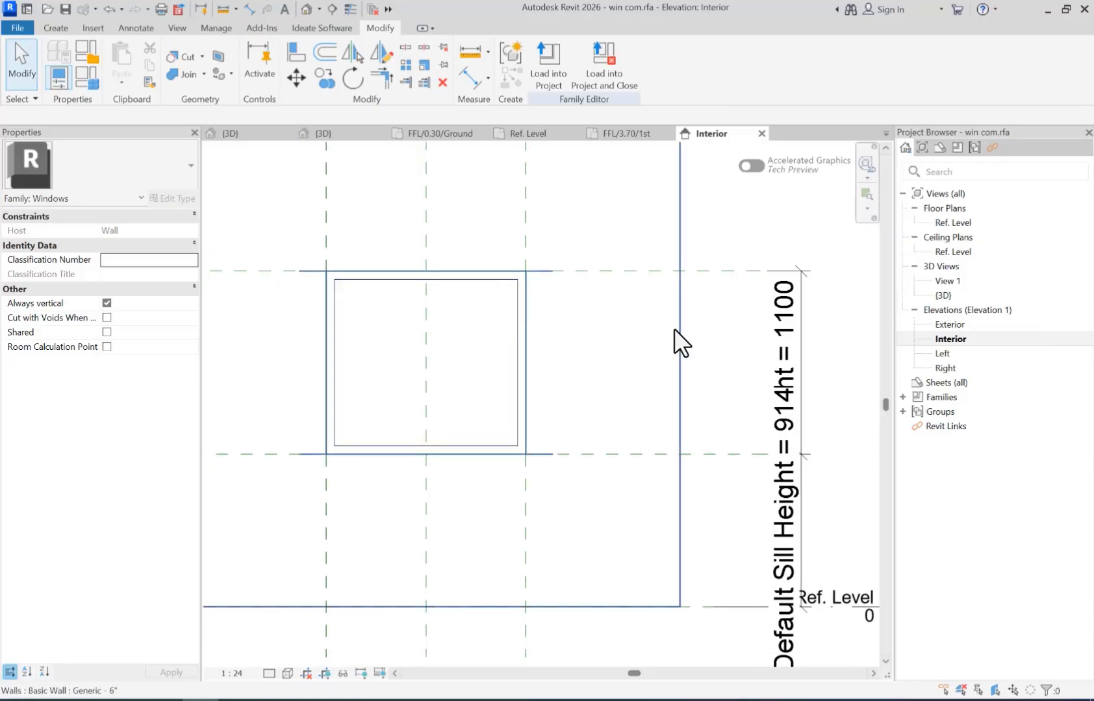
pyautogui.click(299, 288)
pyautogui.click(652, 288)
pyautogui.press('Escape')
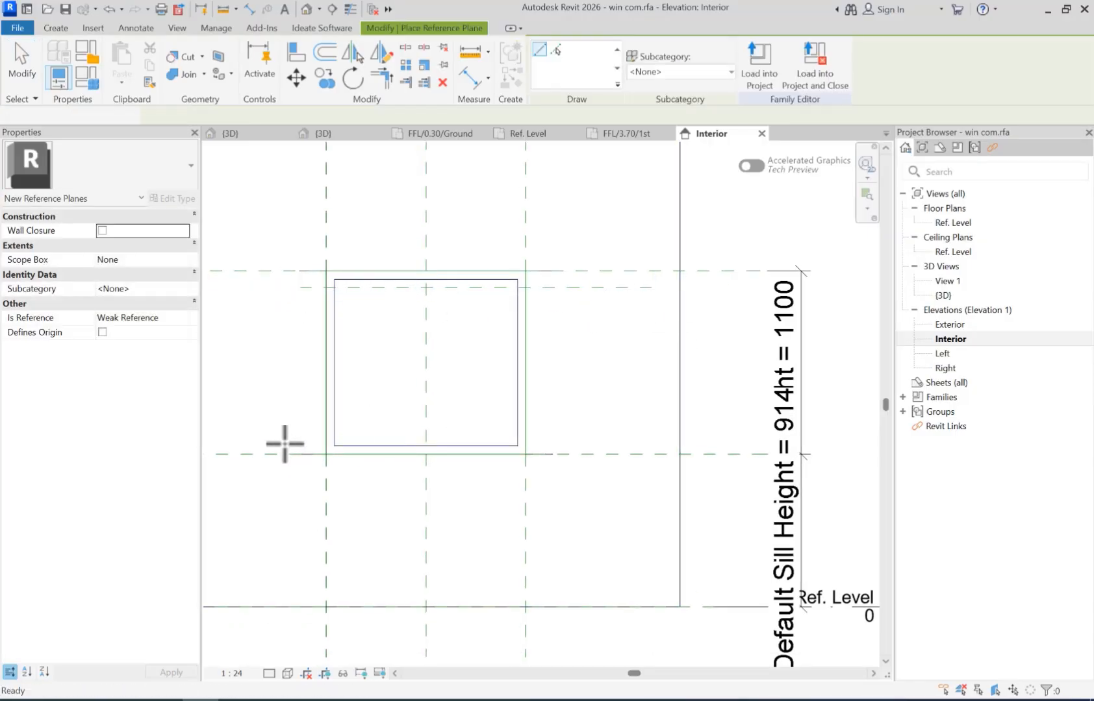
pyautogui.press('Escape')
pyautogui.press('p')
pyautogui.click(280, 441)
pyautogui.click(650, 440)
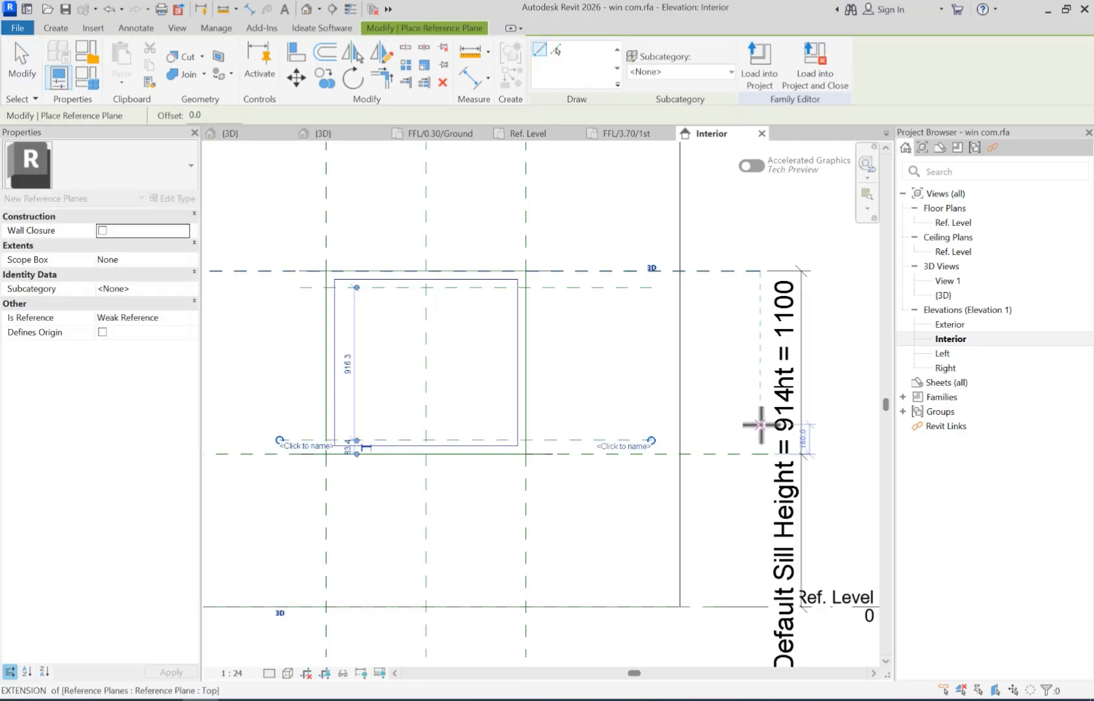
pyautogui.press('Escape')
pyautogui.press('Escape')
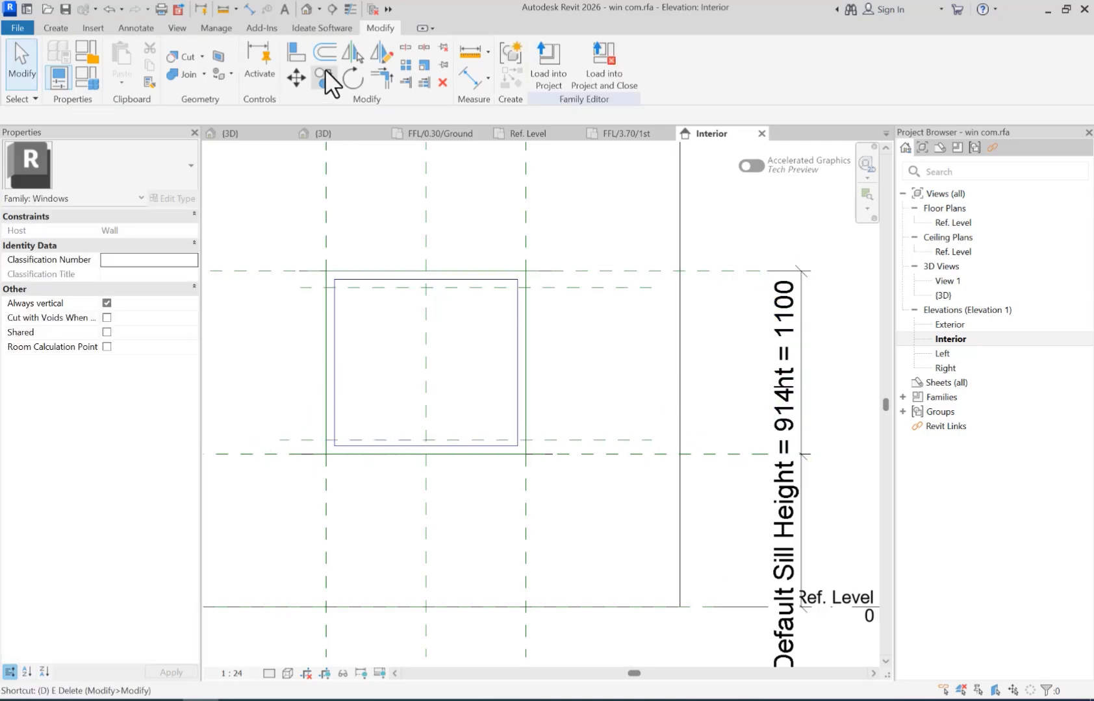
# Align the lower and upper new reference planes with the frame's inner bottom and top edges.
pyautogui.click(293, 53)
pyautogui.scroll(2, 527, 480)
pyautogui.scroll(1, 528, 480)
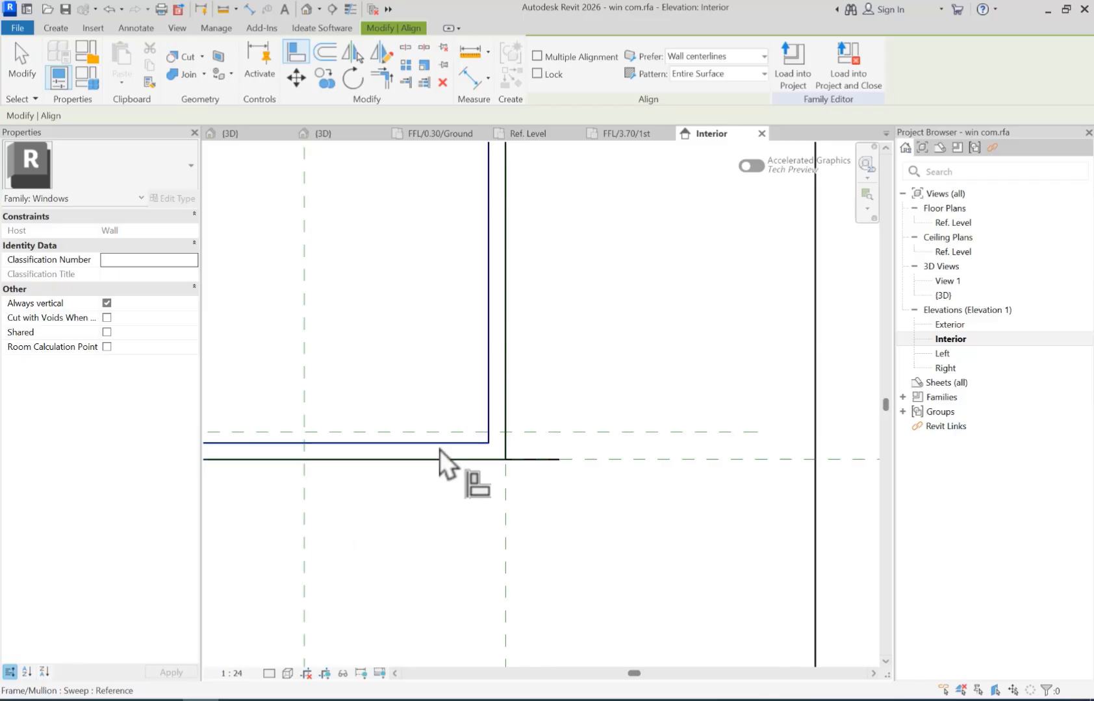
pyautogui.click(552, 432)
pyautogui.scroll(-2, 595, 321)
pyautogui.scroll(2, 556, 321)
pyautogui.click(463, 332)
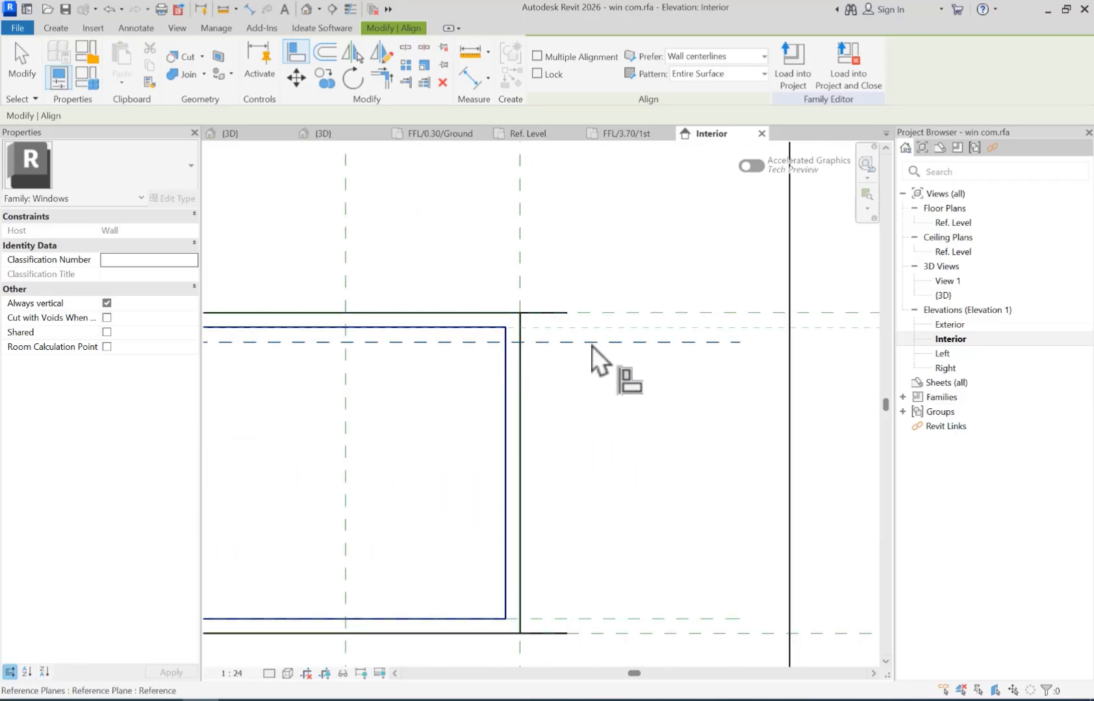
pyautogui.click(591, 345)
pyautogui.scroll(-2, 573, 328)
pyautogui.press('Escape')
# Dimension the offsets of the two new reference planes from the window's head and sill planes and lock them.
pyautogui.press('d')
pyautogui.press('i')
pyautogui.click(619, 318)
pyautogui.click(621, 326)
pyautogui.click(623, 367)
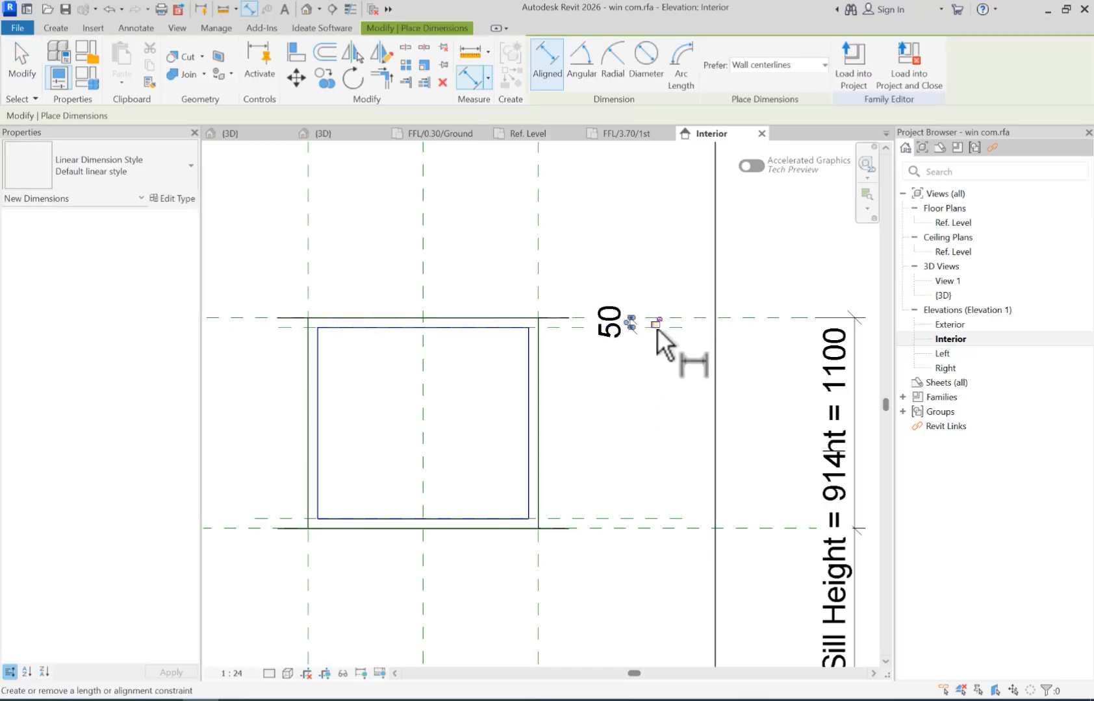
pyautogui.moveTo(679, 495); pyautogui.dragTo(678, 440, button='middle')
pyautogui.click(647, 463)
pyautogui.click(647, 473)
pyautogui.click(631, 429)
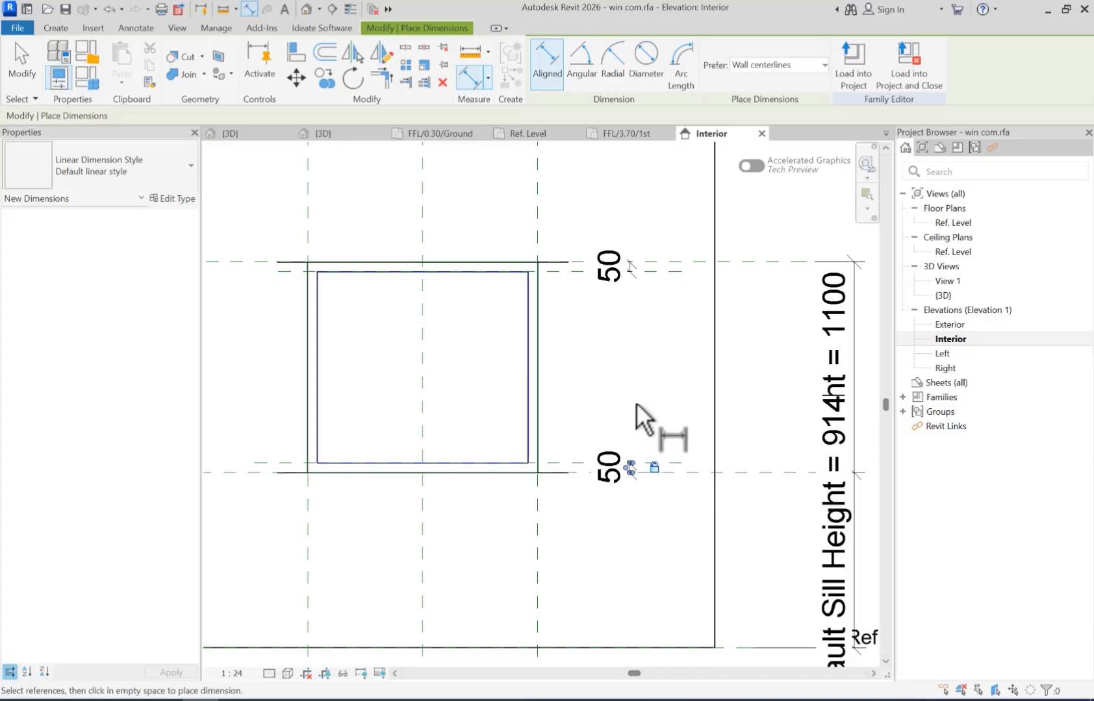
pyautogui.press('Escape')
pyautogui.press('Escape')
# Shade the elevation view and pull the pane's top and bottom edges away from the frame, removing their existing constraints.
pyautogui.click(523, 296)
pyautogui.click(459, 308)
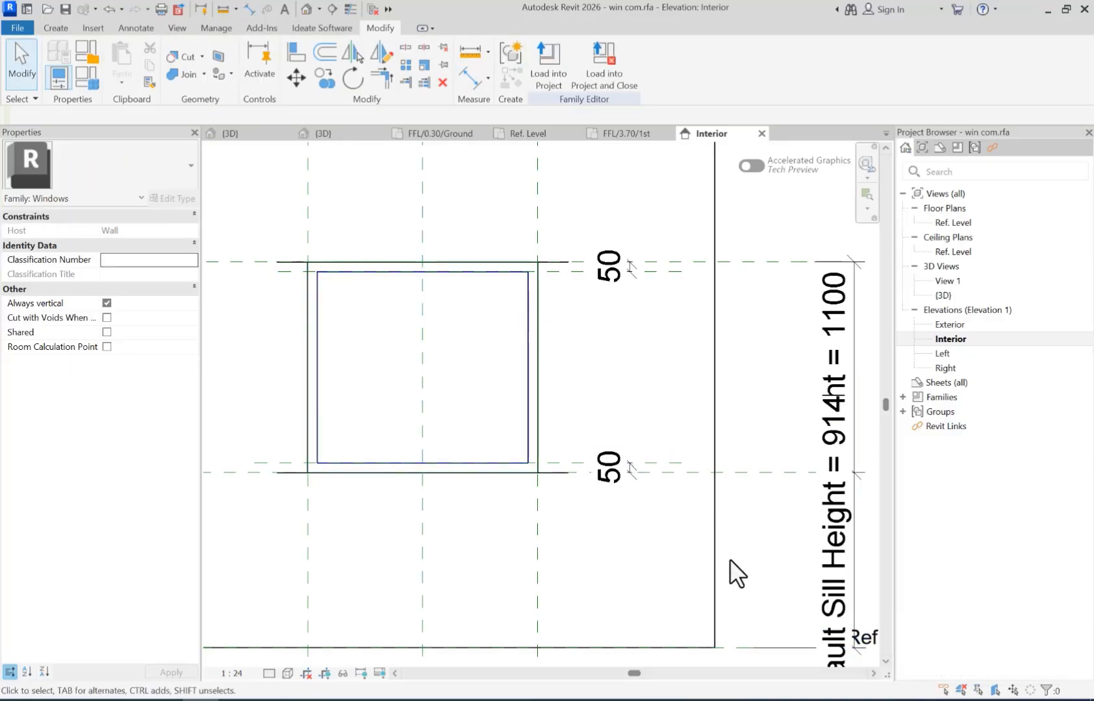
pyautogui.press('s')
pyautogui.press('d')
pyautogui.click(463, 358)
pyautogui.moveTo(423, 267); pyautogui.dragTo(425, 324)
pyautogui.click(809, 680)
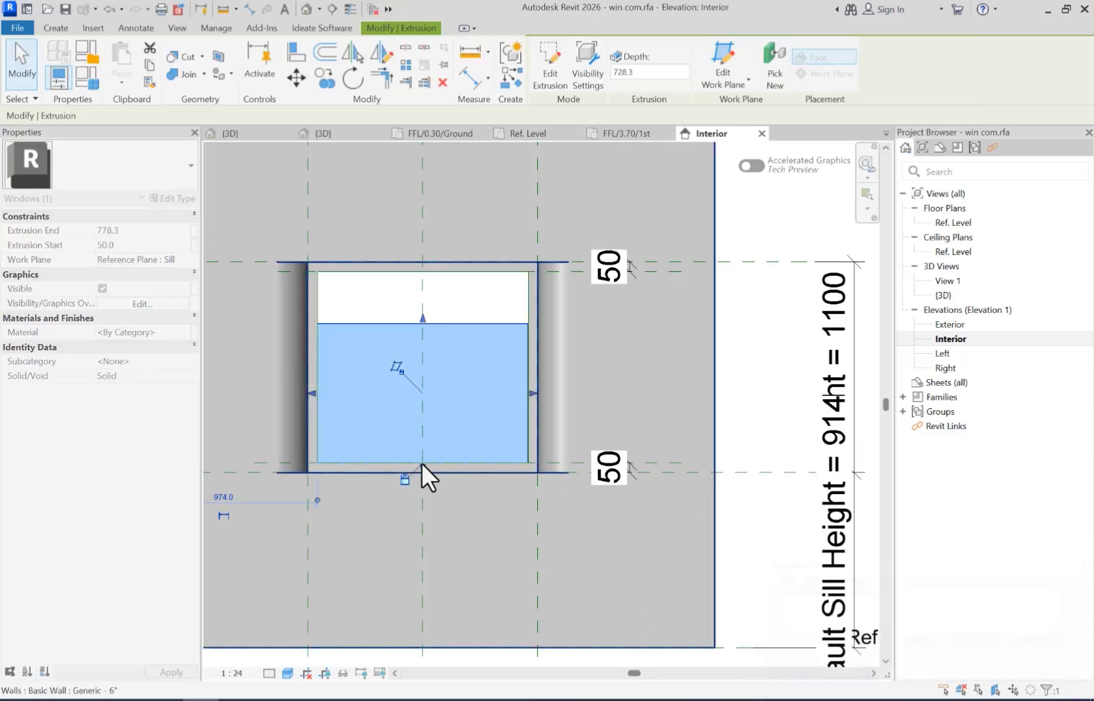
pyautogui.moveTo(423, 479); pyautogui.dragTo(425, 452)
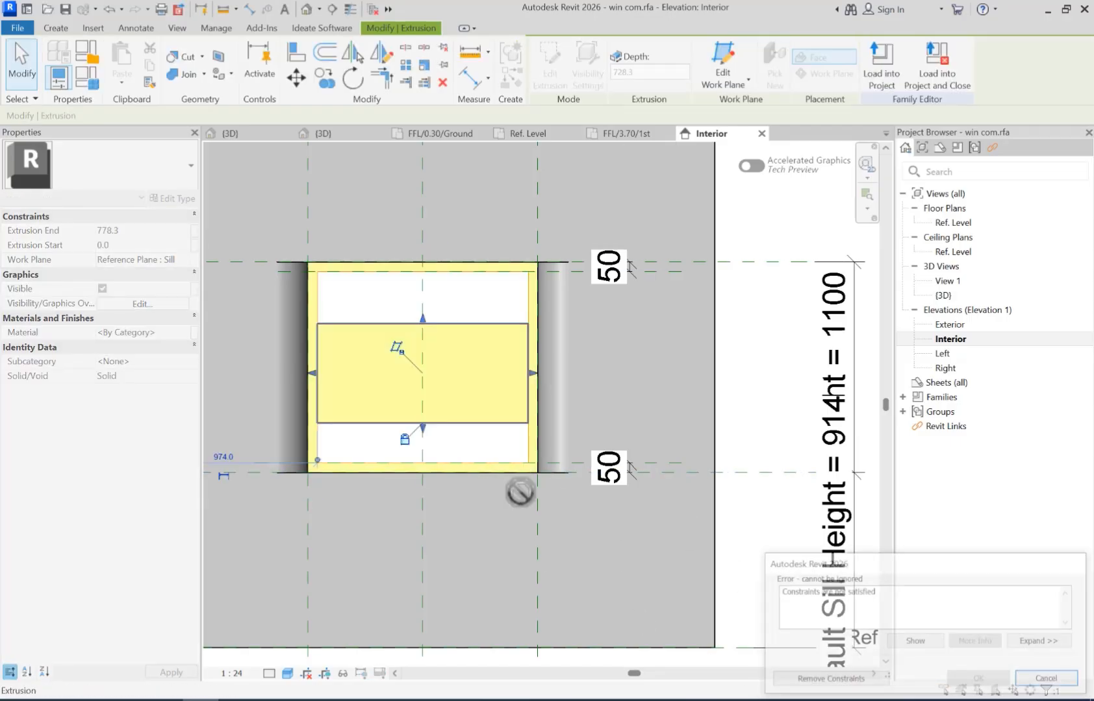
pyautogui.click(811, 680)
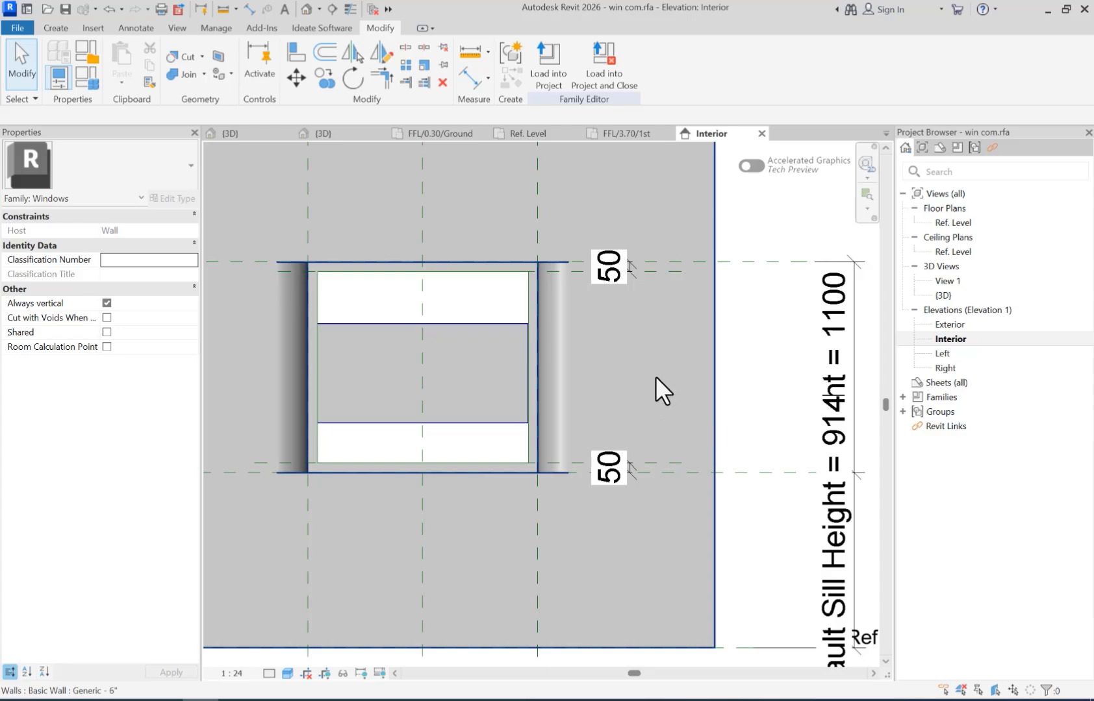
# Align the pane's top and bottom edges to the two new reference planes and lock the alignments.
pyautogui.click(296, 53)
pyautogui.click(655, 270)
pyautogui.click(491, 323)
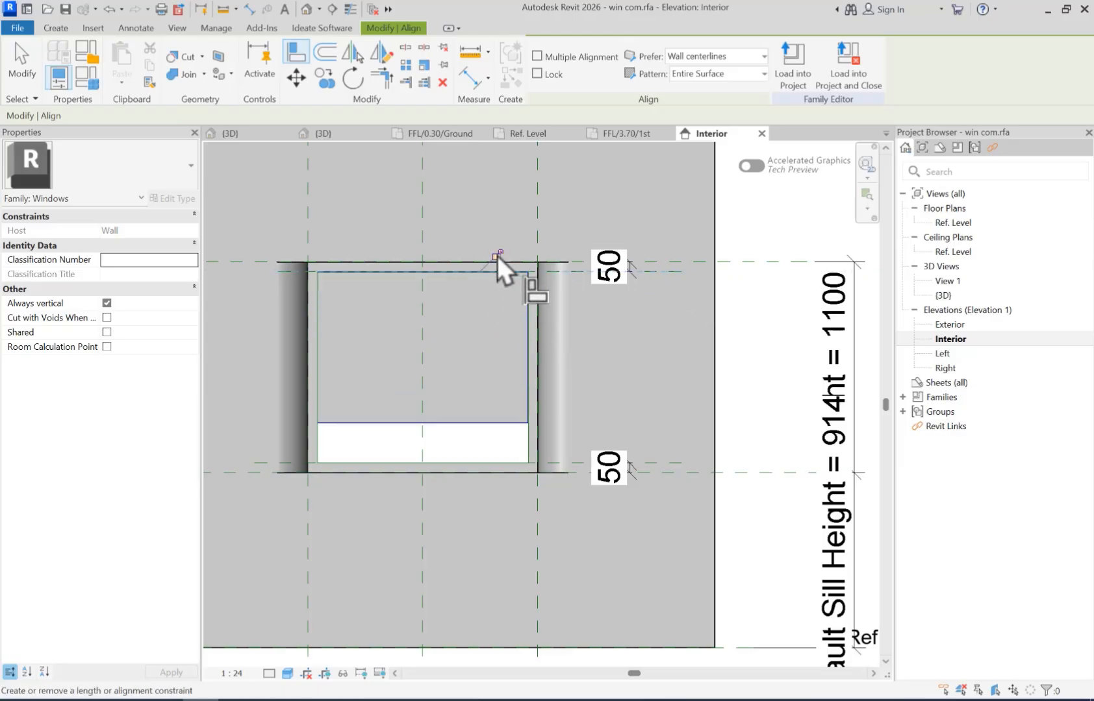
pyautogui.click(667, 463)
pyautogui.click(484, 423)
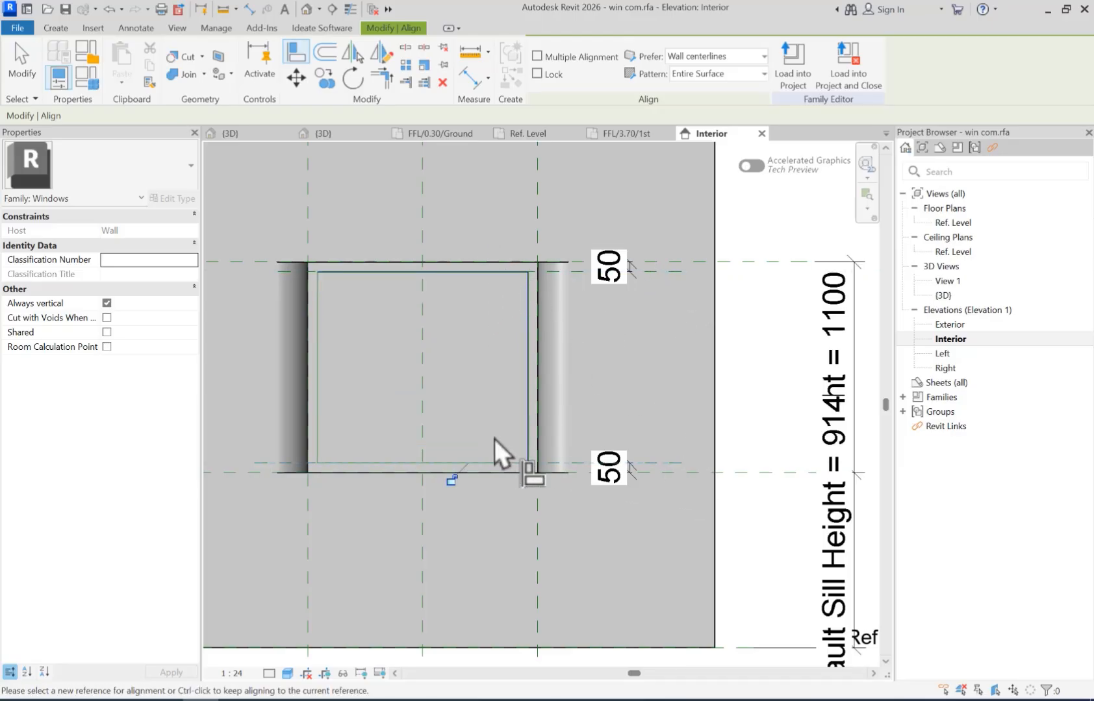
pyautogui.press('Escape')
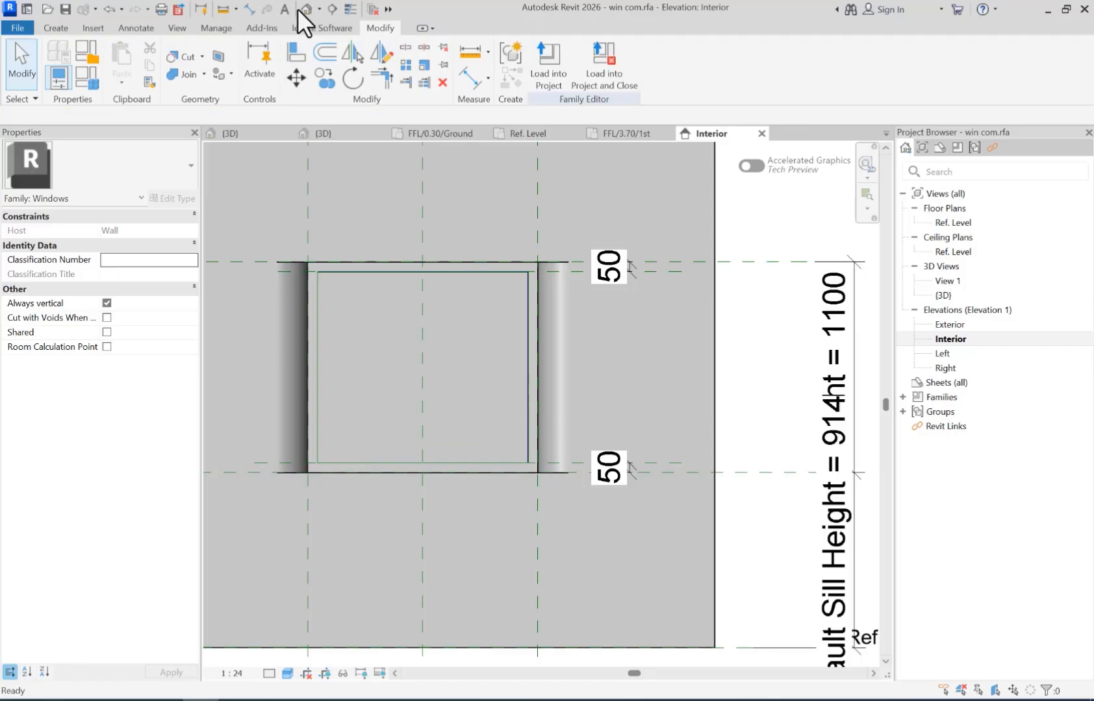
# Assign the Glass material to the pane extrusion in the family's 3D view.
pyautogui.click(306, 8)
pyautogui.keyDown('shift'); pyautogui.moveTo(728, 430); pyautogui.dragTo(479, 408, button='middle'); pyautogui.keyUp('shift')
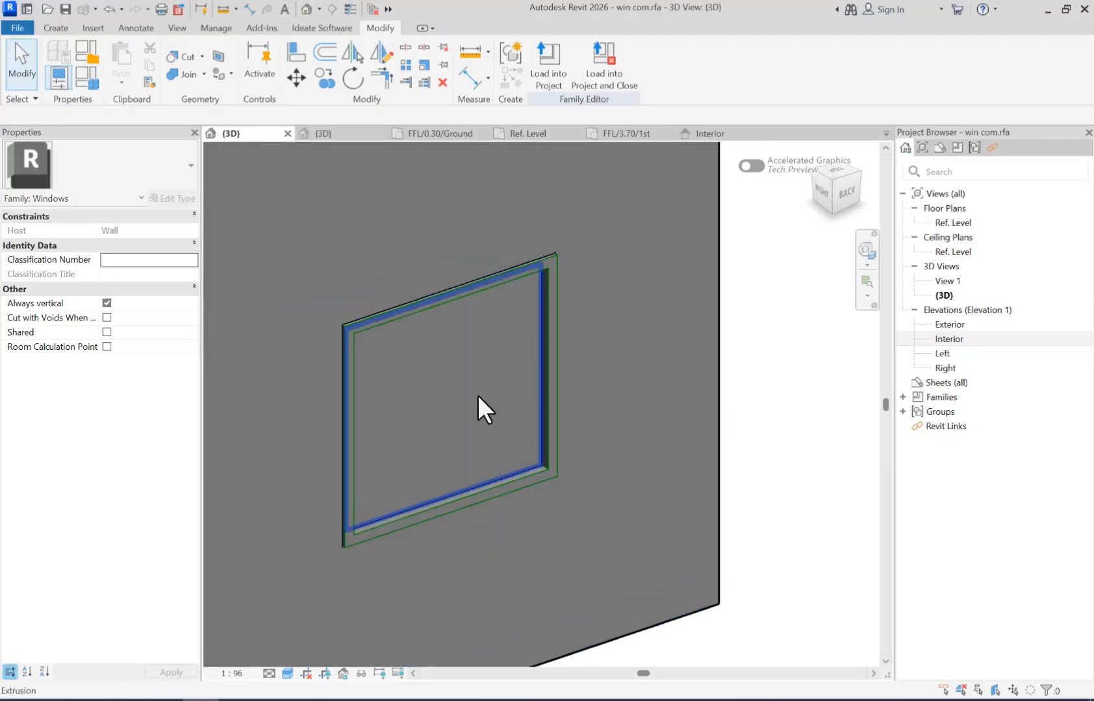
pyautogui.click(479, 408)
pyautogui.click(183, 332)
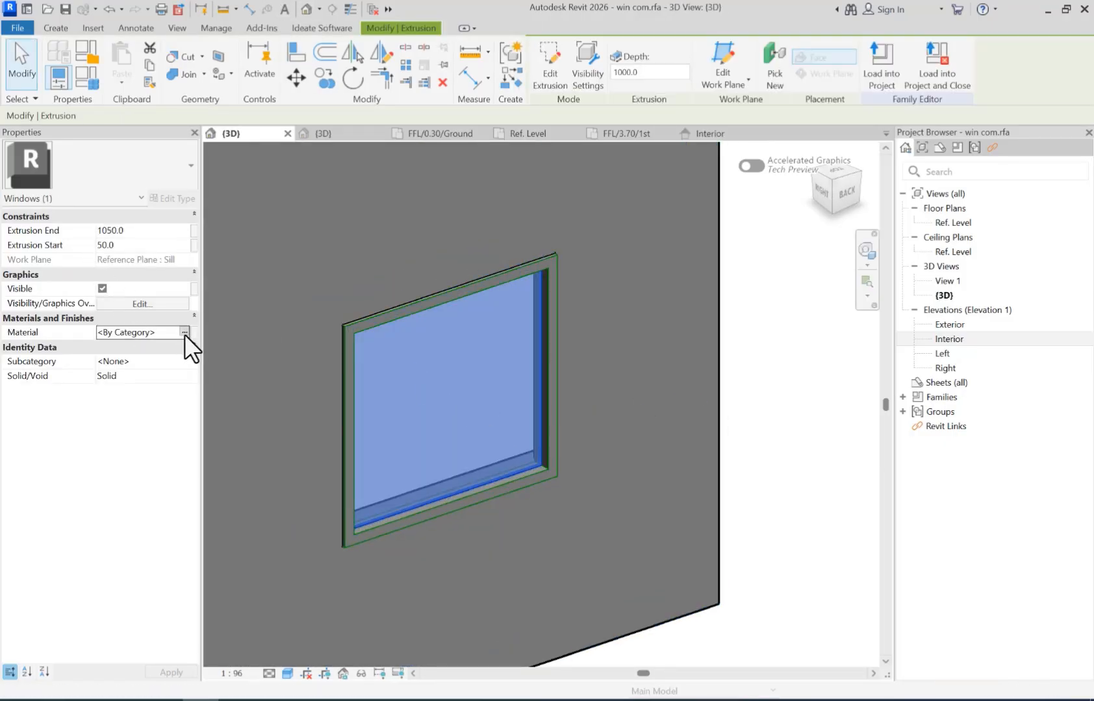
pyautogui.click(184, 332)
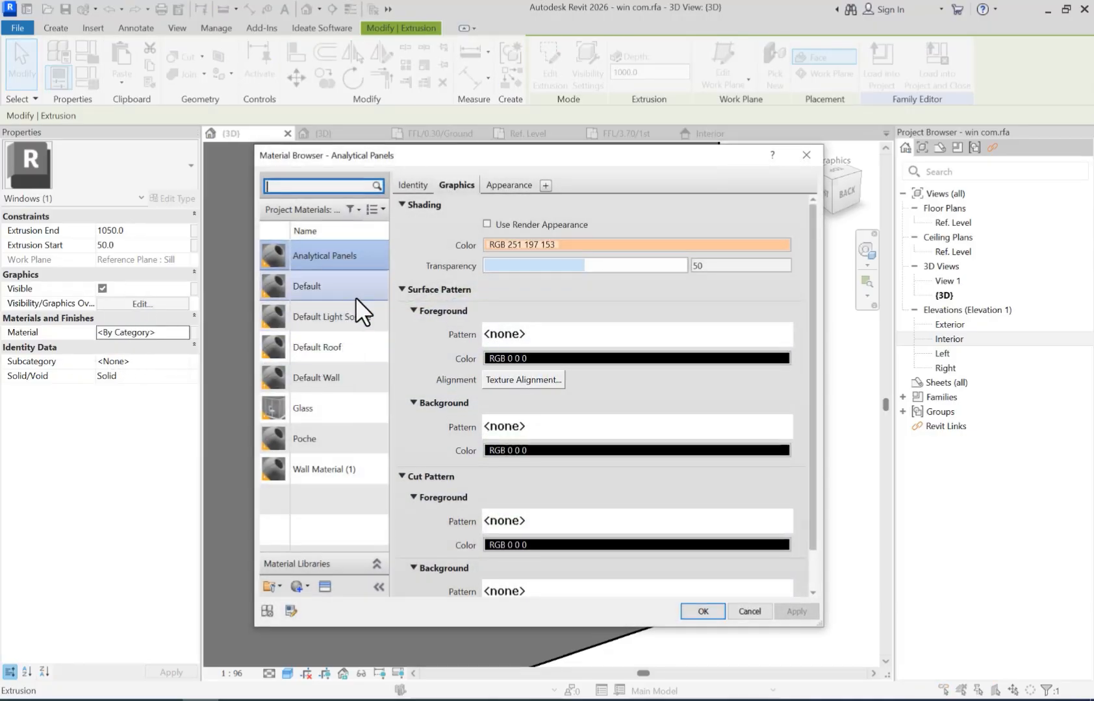
pyautogui.click(335, 408)
pyautogui.click(700, 612)
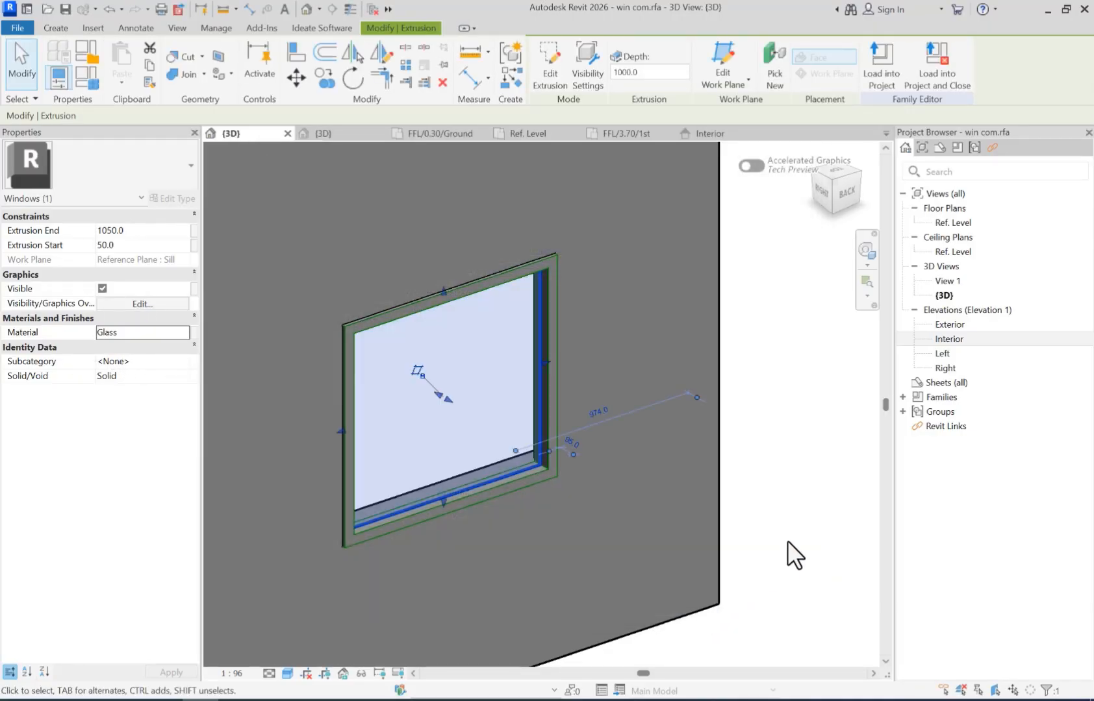
pyautogui.click(825, 477)
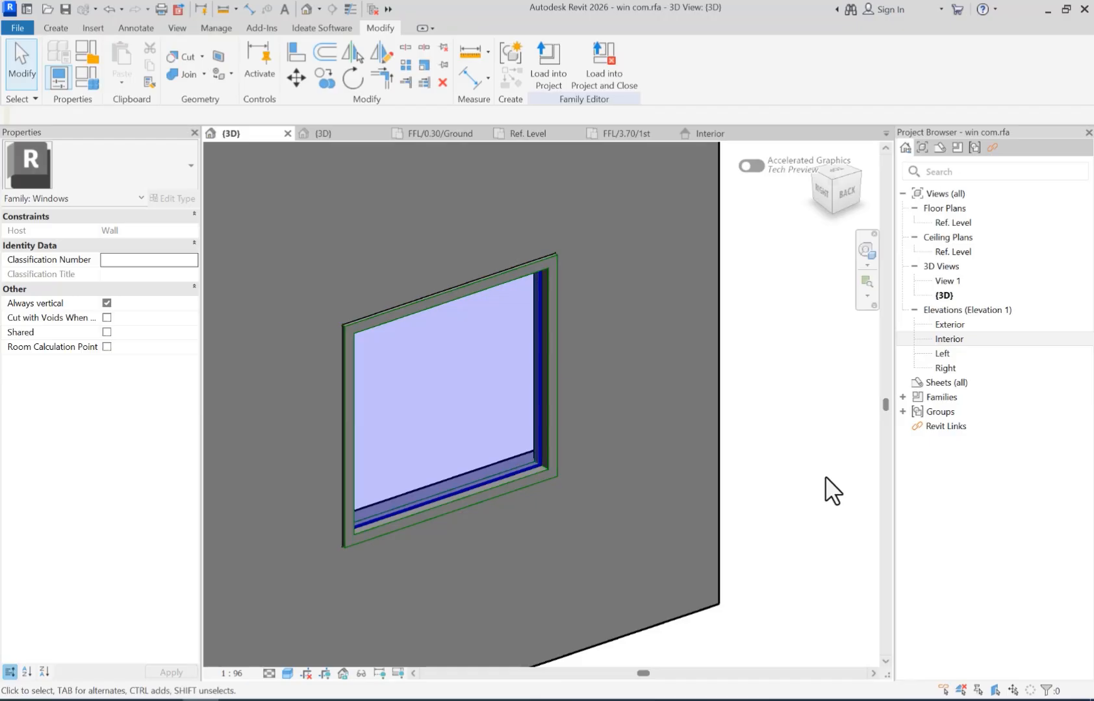
# Associate the glass pane's material with a new material family parameter named Glass.
pyautogui.click(441, 403)
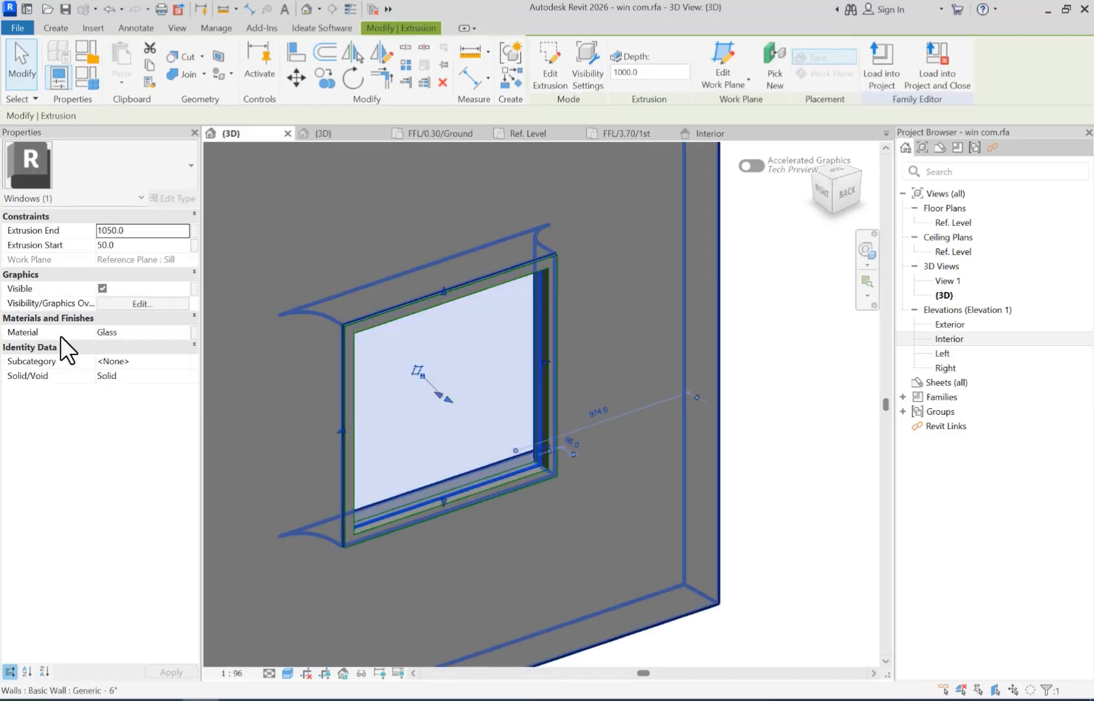
pyautogui.click(195, 331)
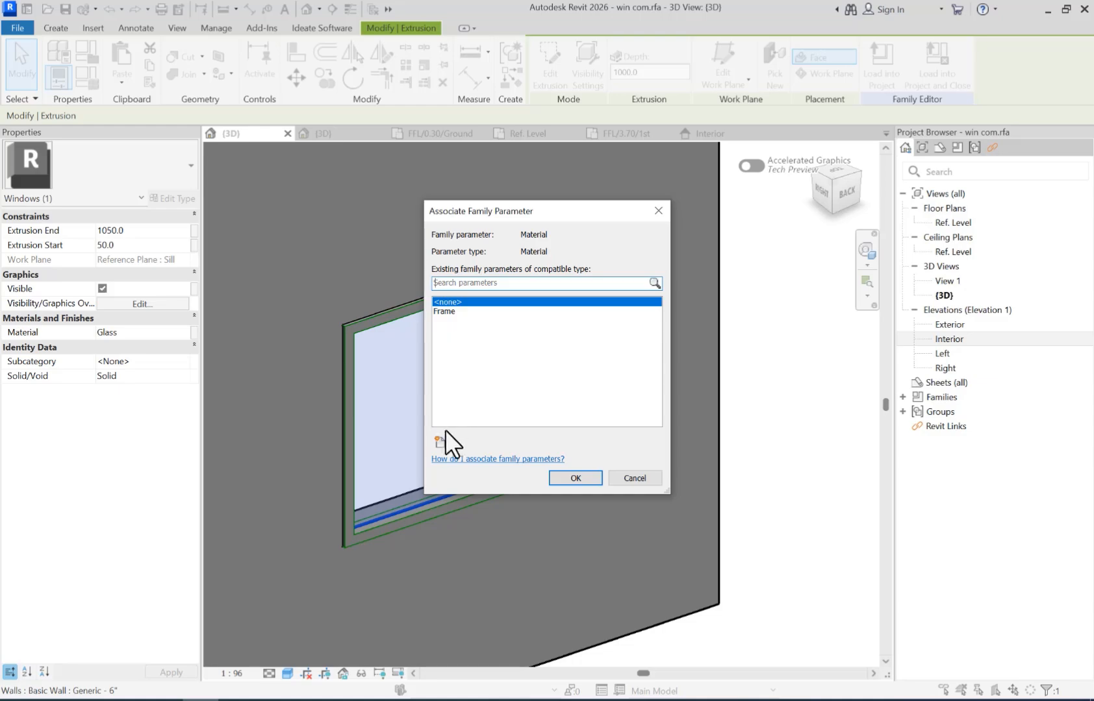
pyautogui.click(440, 443)
pyautogui.write('Glass')
pyautogui.press('Return')
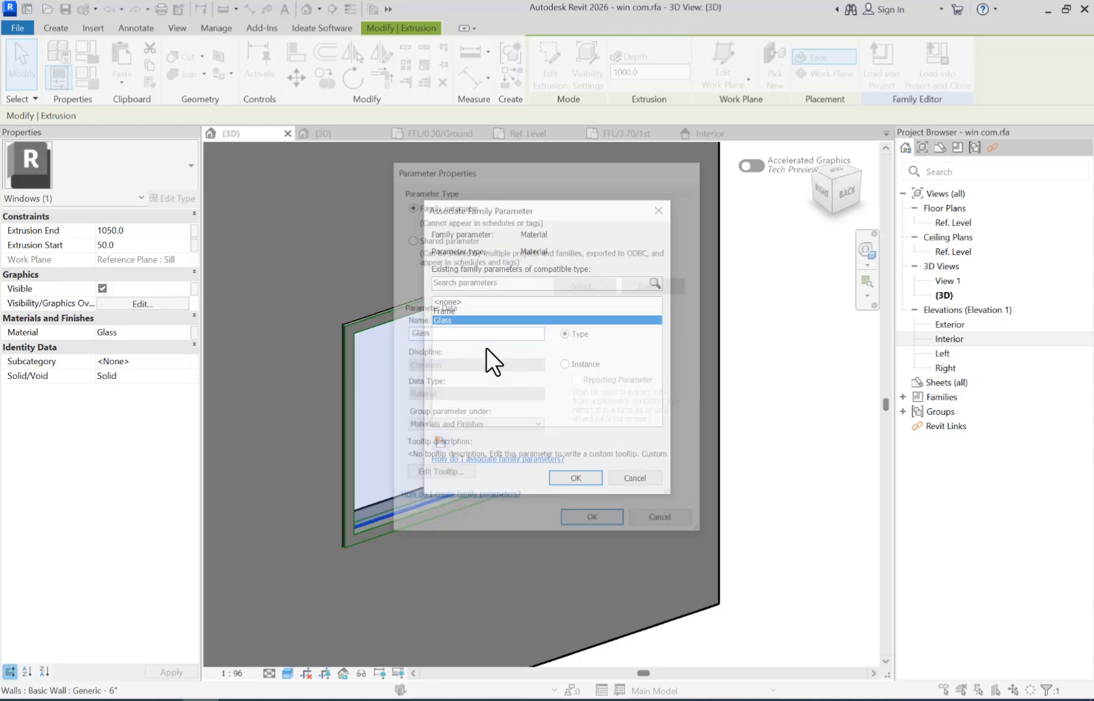
pyautogui.click(553, 479)
pyautogui.click(818, 376)
# Load the win com family into the project and inspect the updated window in the FFL/3.70/1st floor plan.
pyautogui.click(548, 74)
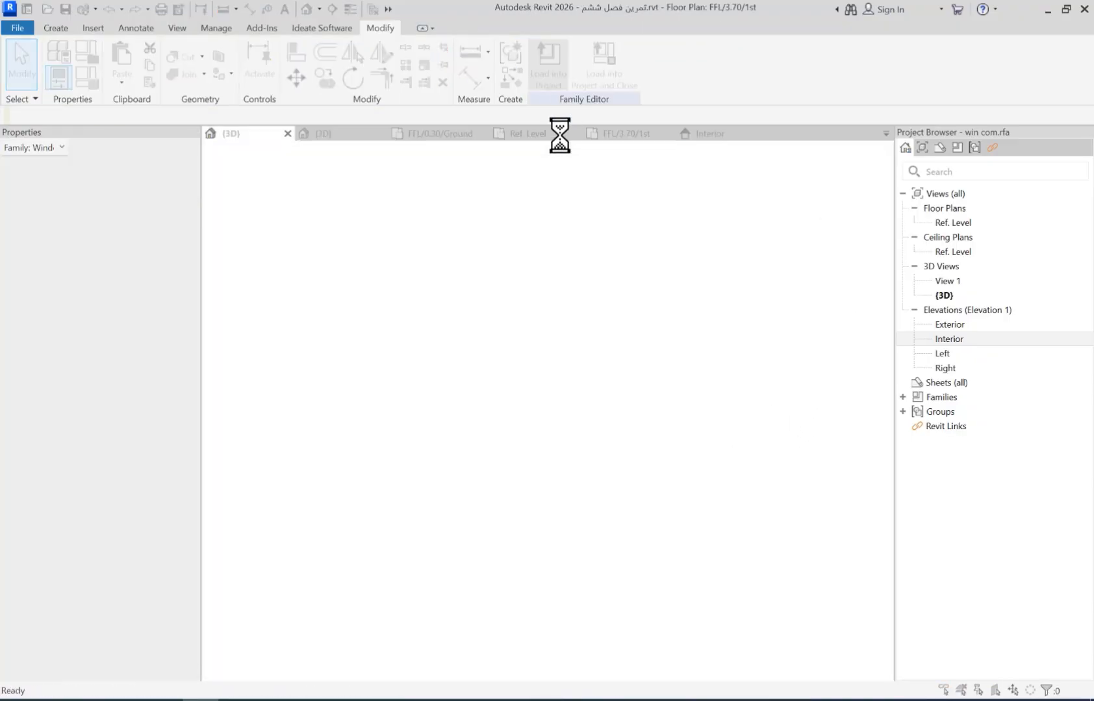
pyautogui.click(500, 313)
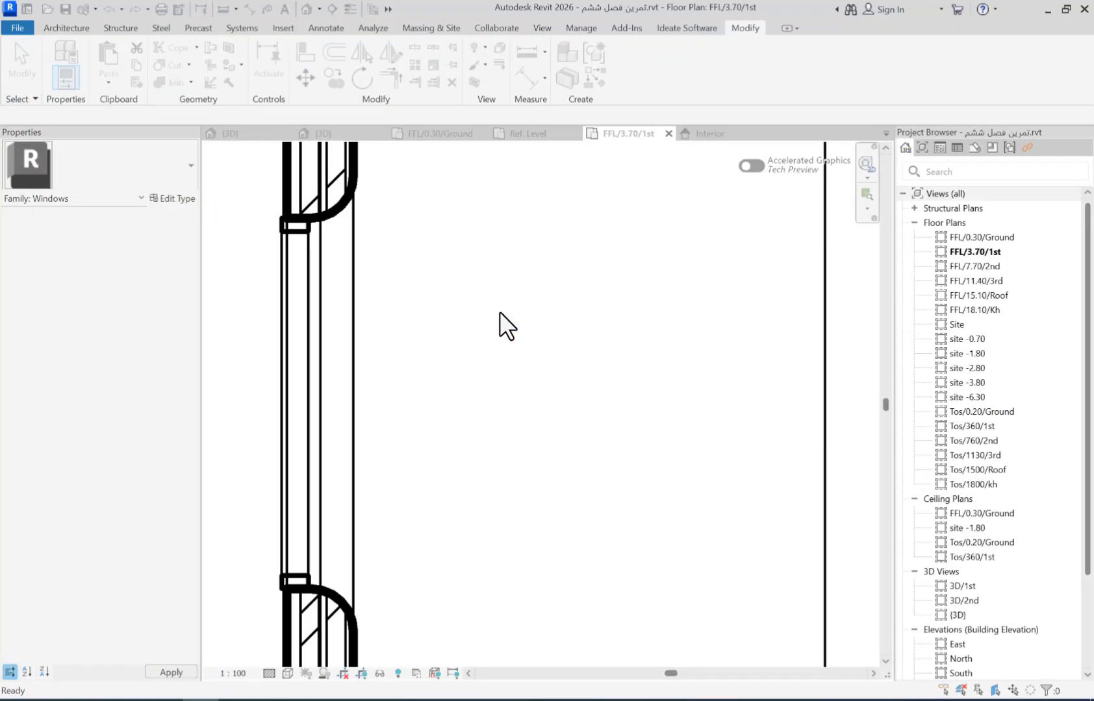
pyautogui.scroll(5, 296, 310)
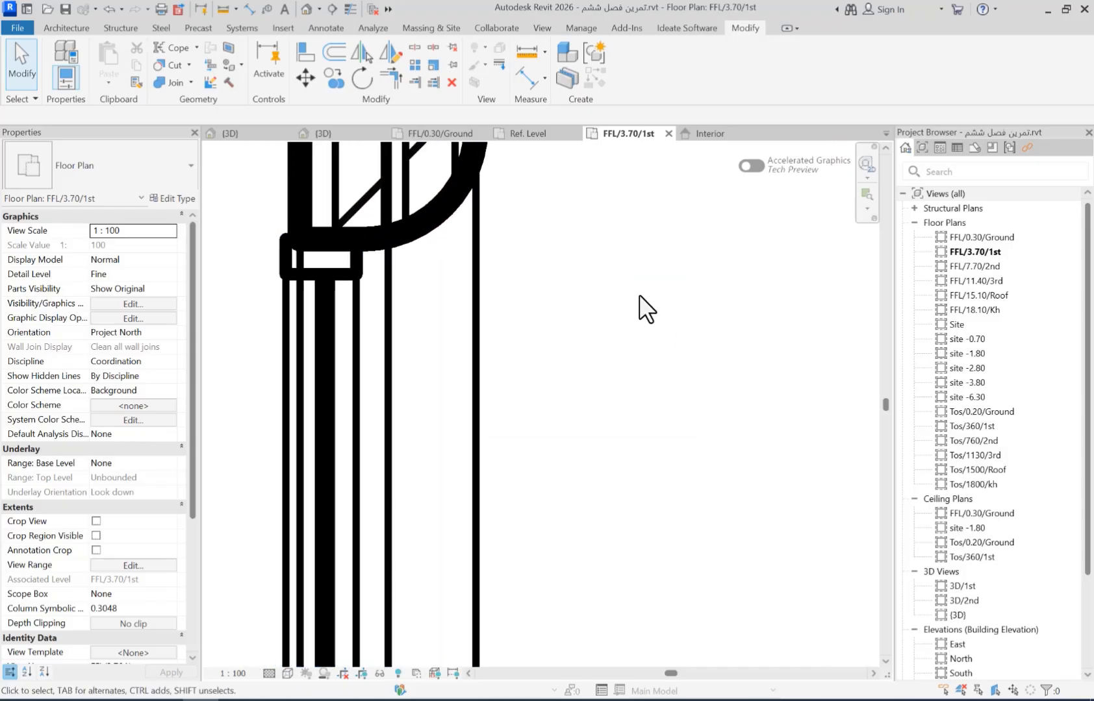
pyautogui.click(362, 277)
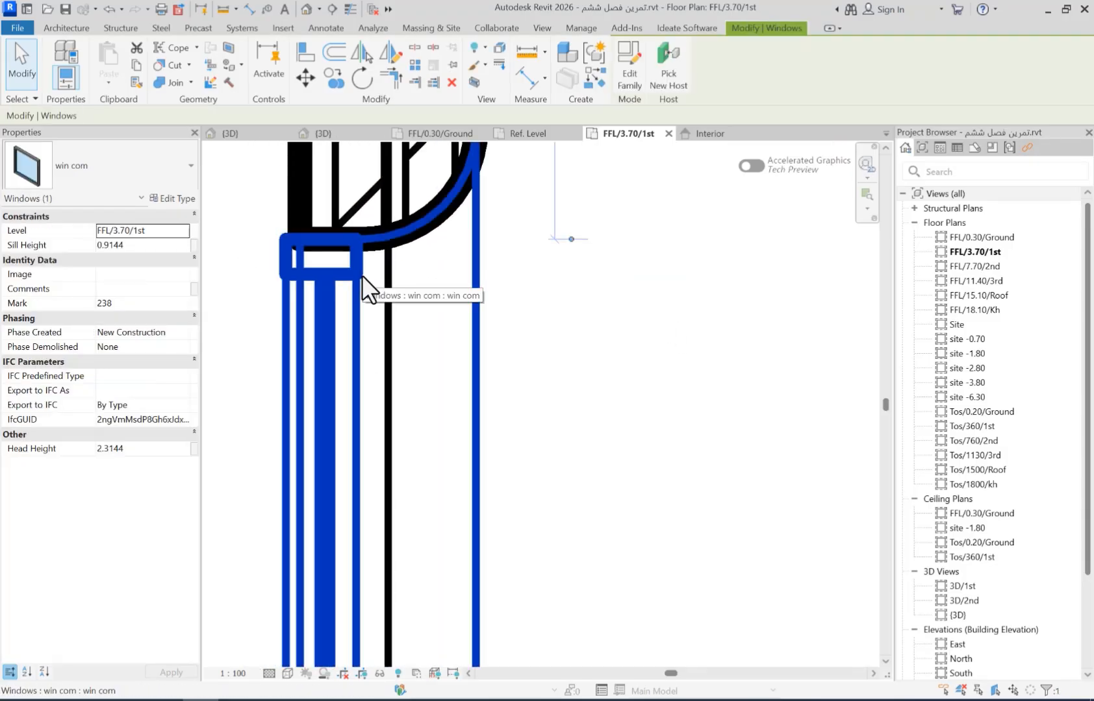
pyautogui.click(742, 350)
pyautogui.moveTo(742, 349); pyautogui.dragTo(683, 342, button='middle')
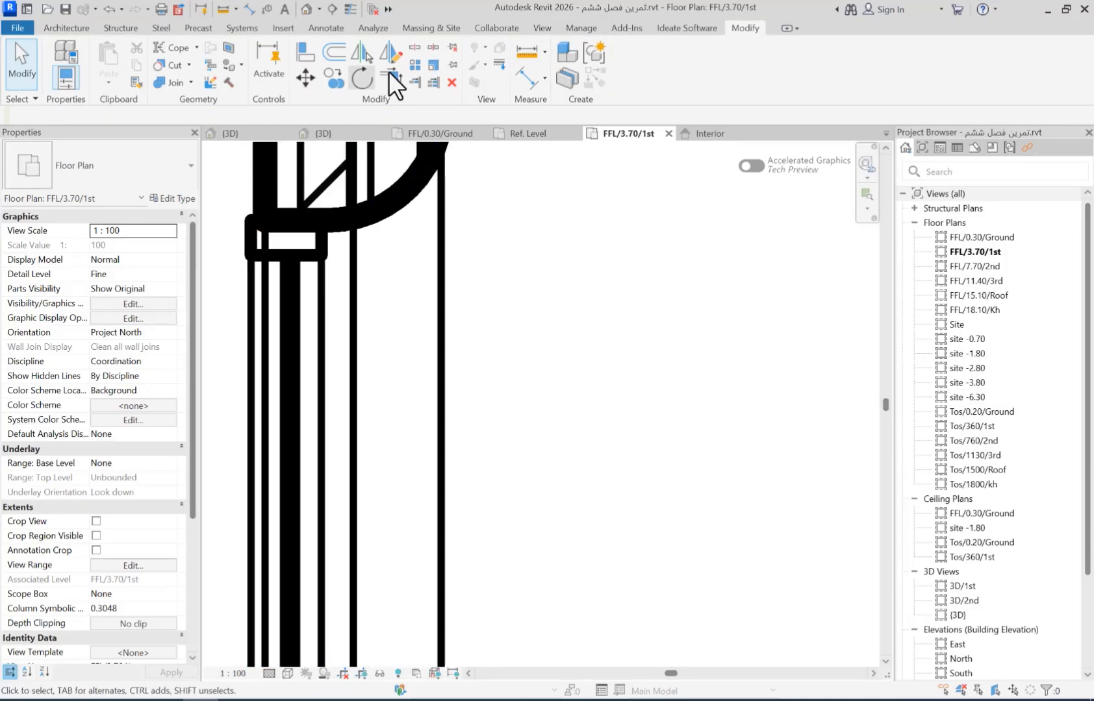
# Open the project's object styles, expand the Windows category and open its cut line weight for editing.
pyautogui.click(584, 29)
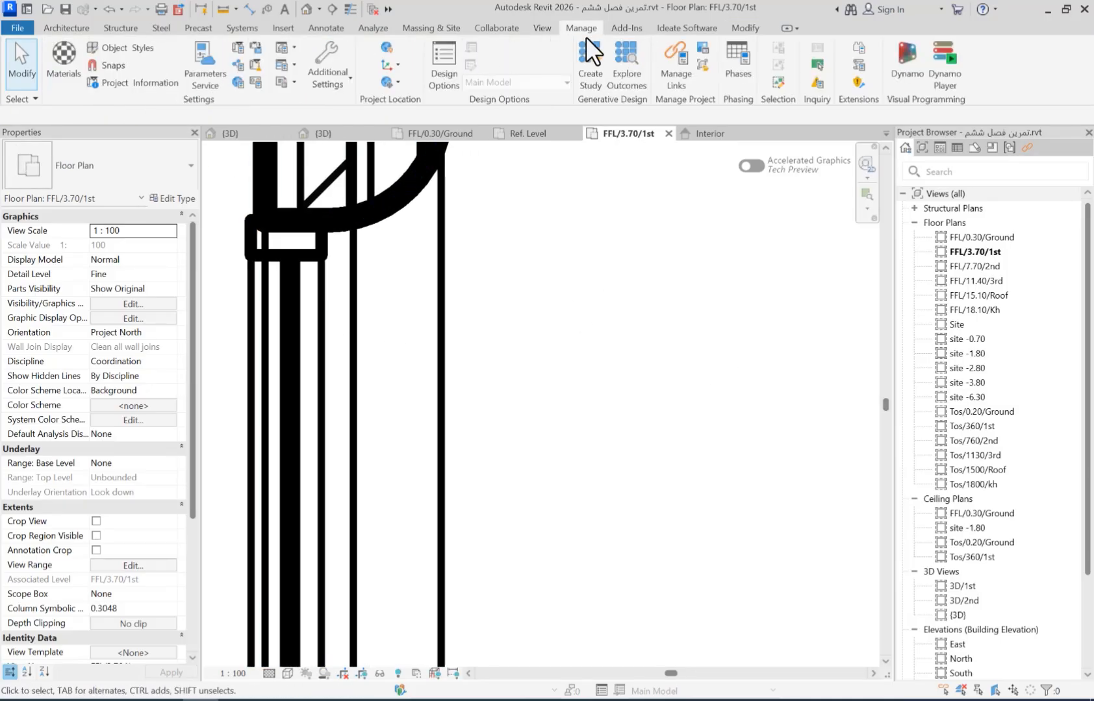
pyautogui.click(126, 45)
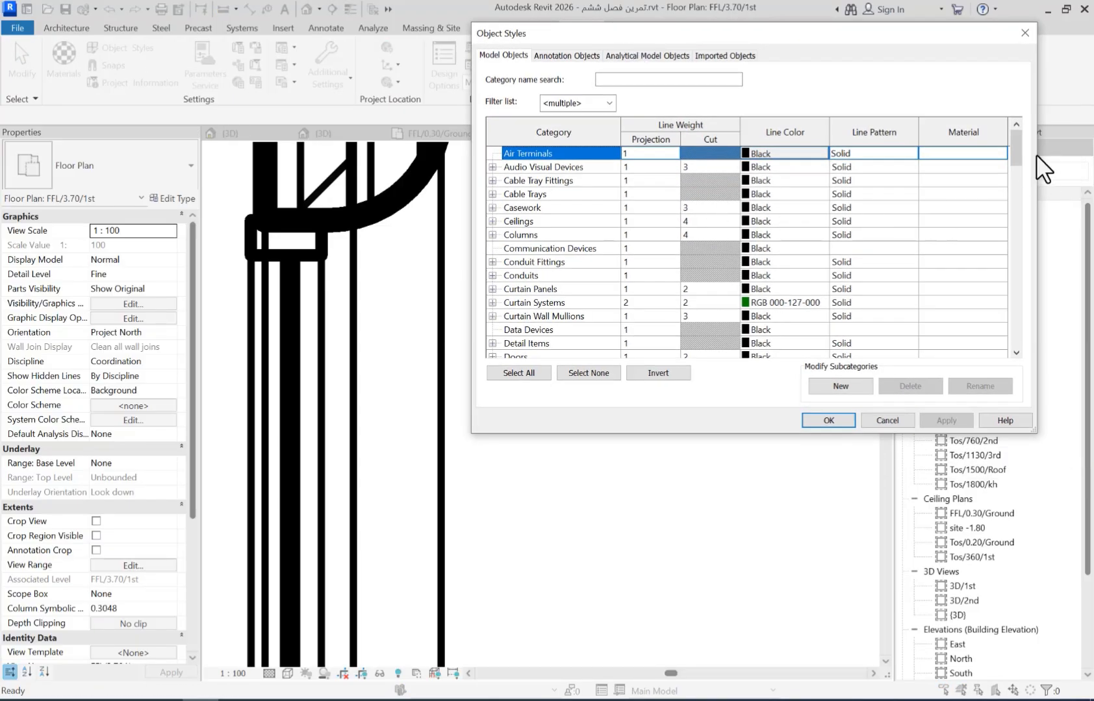
pyautogui.moveTo(1017, 148); pyautogui.dragTo(1008, 350)
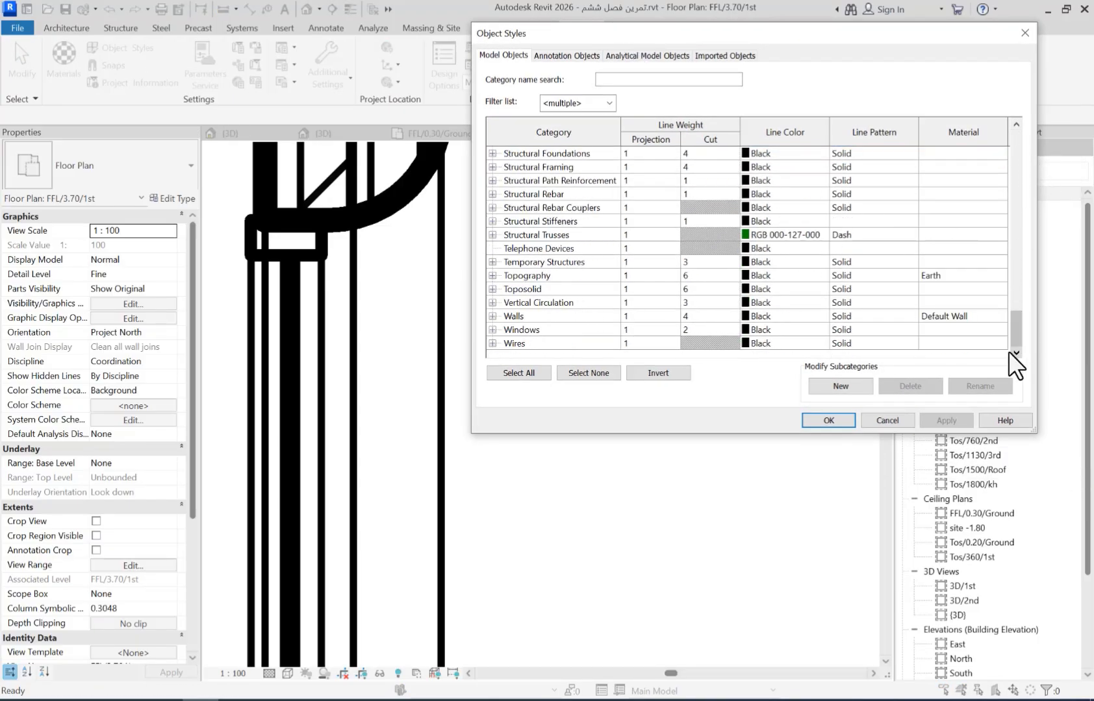
pyautogui.click(492, 330)
pyautogui.scroll(1, 585, 247)
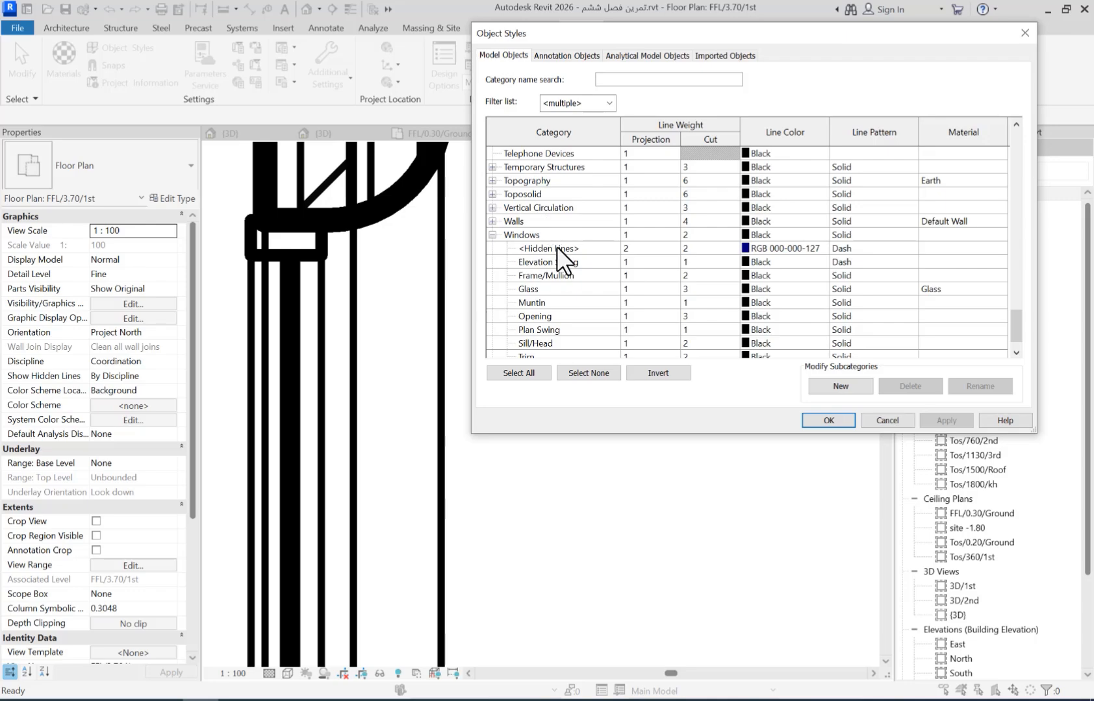
pyautogui.click(732, 236)
pyautogui.click(734, 234)
pyautogui.click(733, 234)
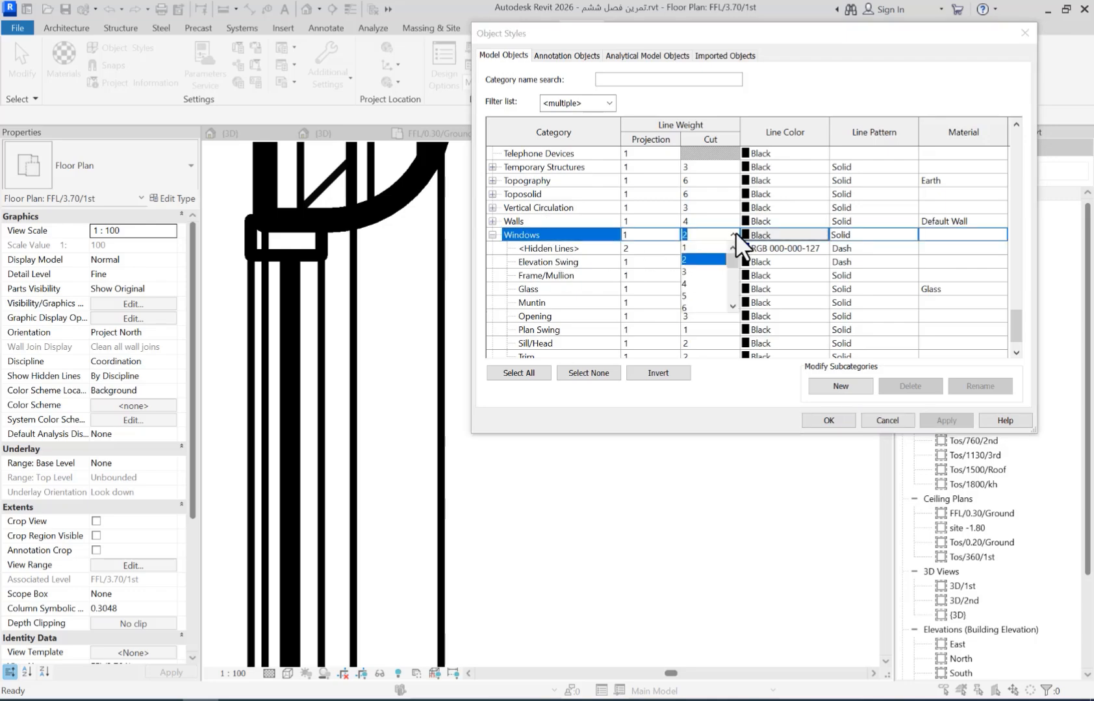
# Try to set the Windows category's cut line weight to 4 in Object Styles.
pyautogui.click(692, 286)
pyautogui.click(950, 421)
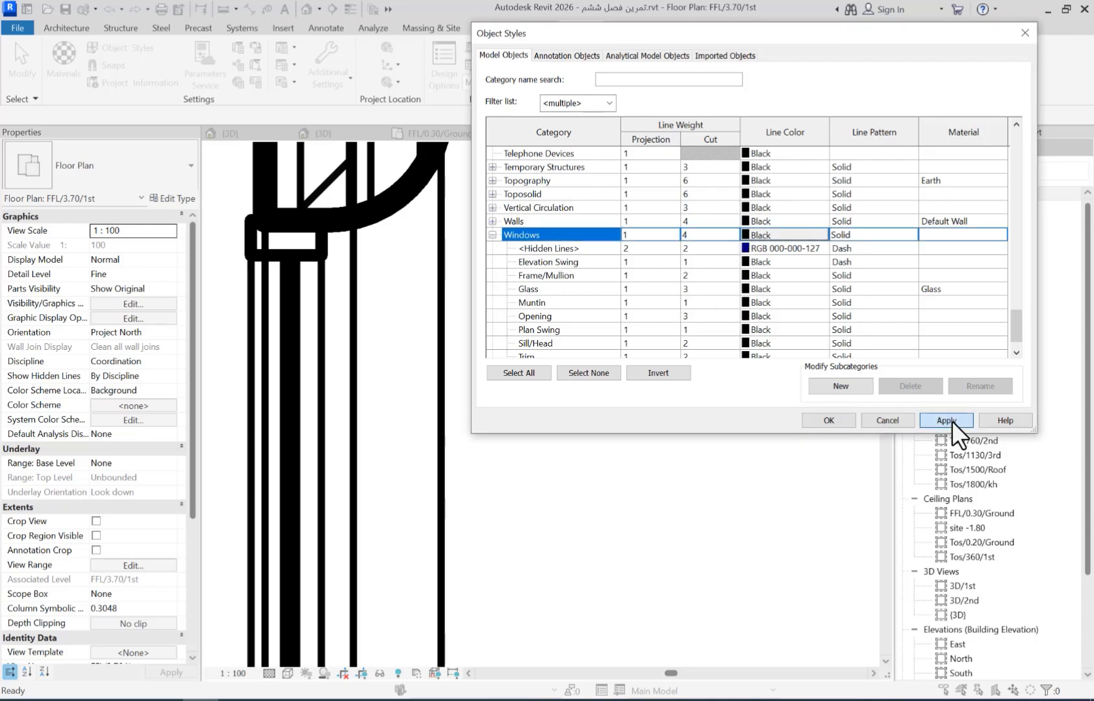
pyautogui.click(903, 421)
# Open the win com window family for editing and assign its glass extrusion to the Glass subcategory.
pyautogui.click(326, 260)
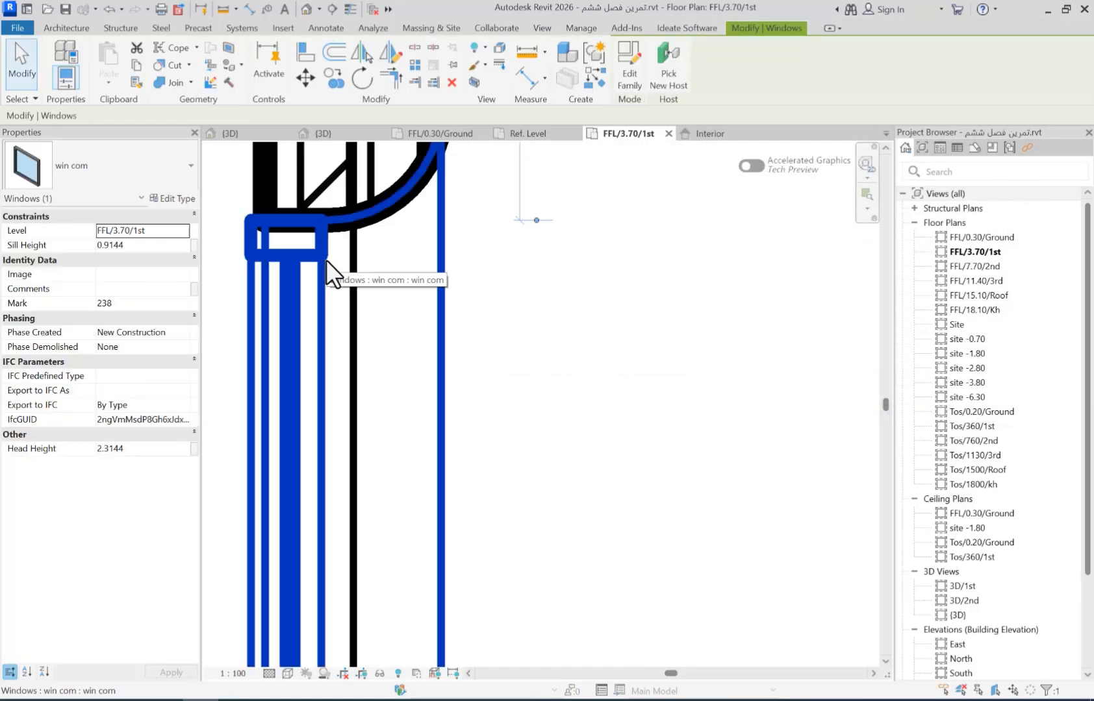
pyautogui.click(627, 74)
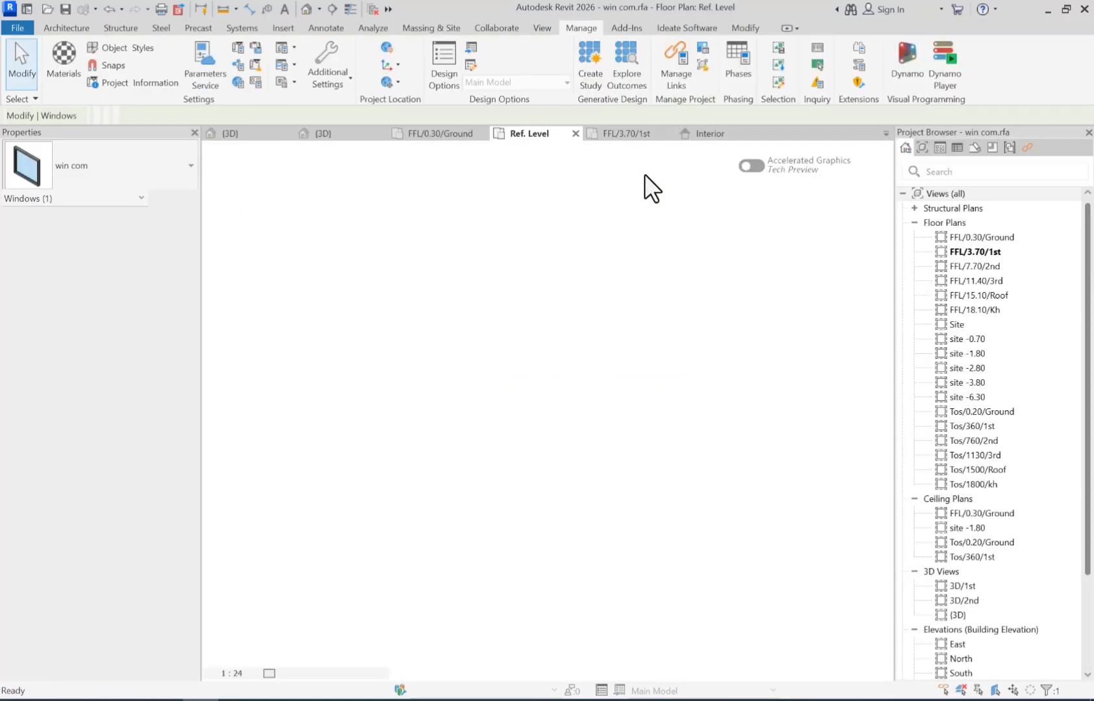
pyautogui.scroll(2, 312, 315)
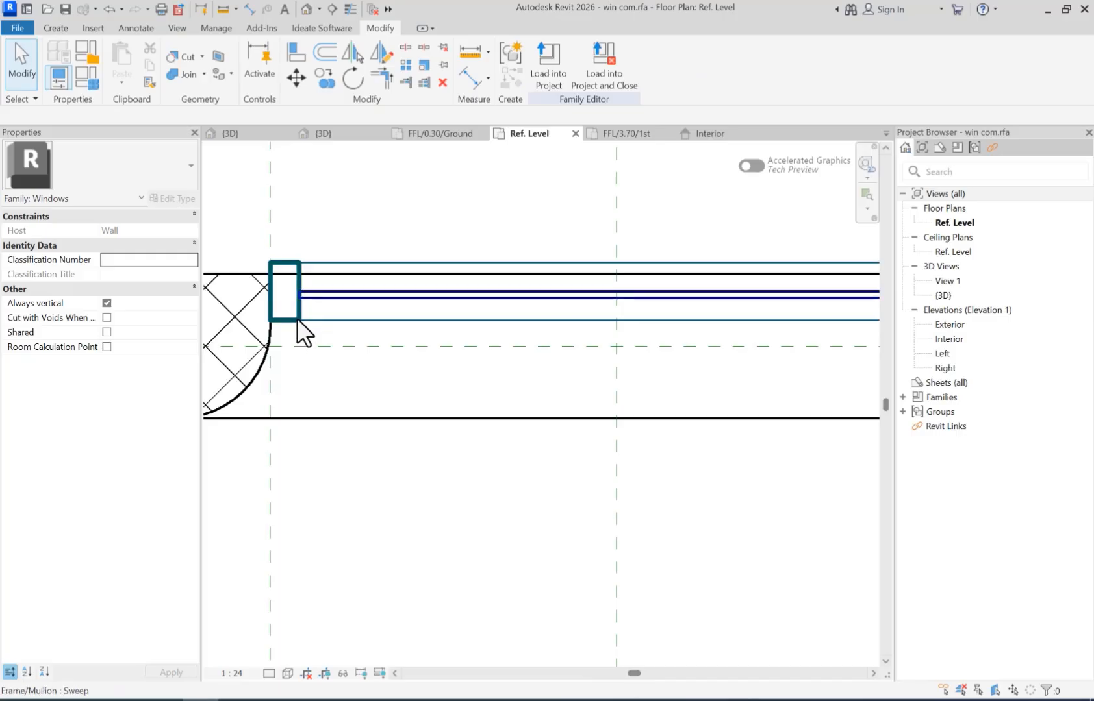
pyautogui.click(295, 318)
pyautogui.click(363, 300)
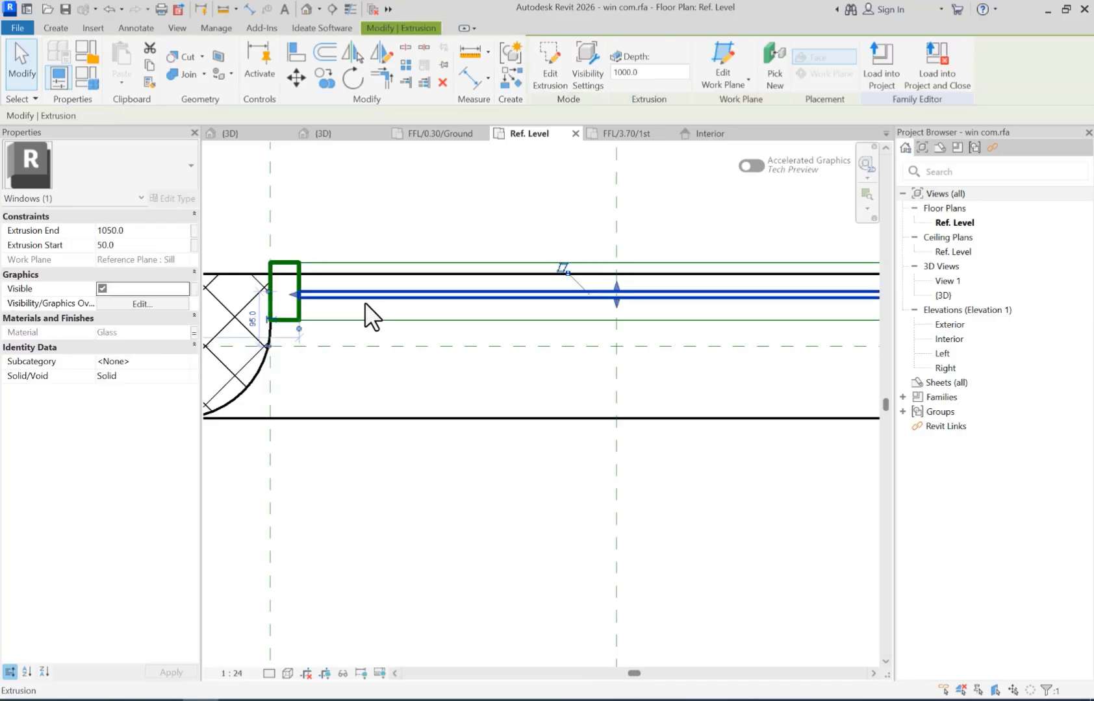
pyautogui.click(159, 362)
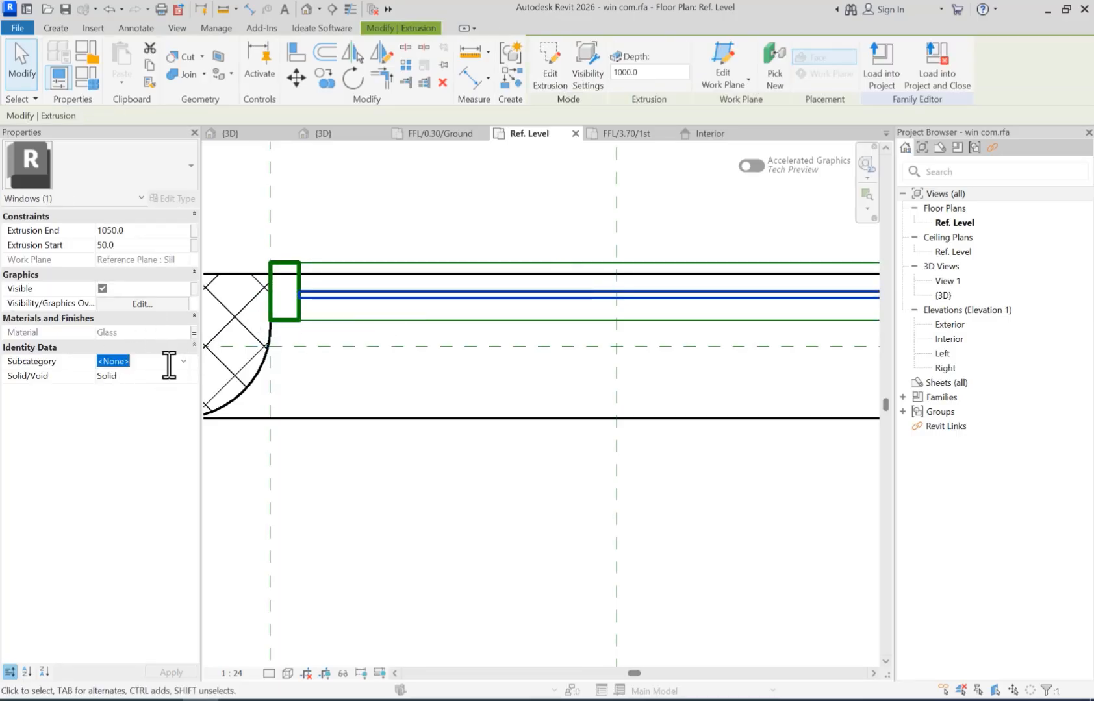
pyautogui.click(184, 362)
pyautogui.click(108, 424)
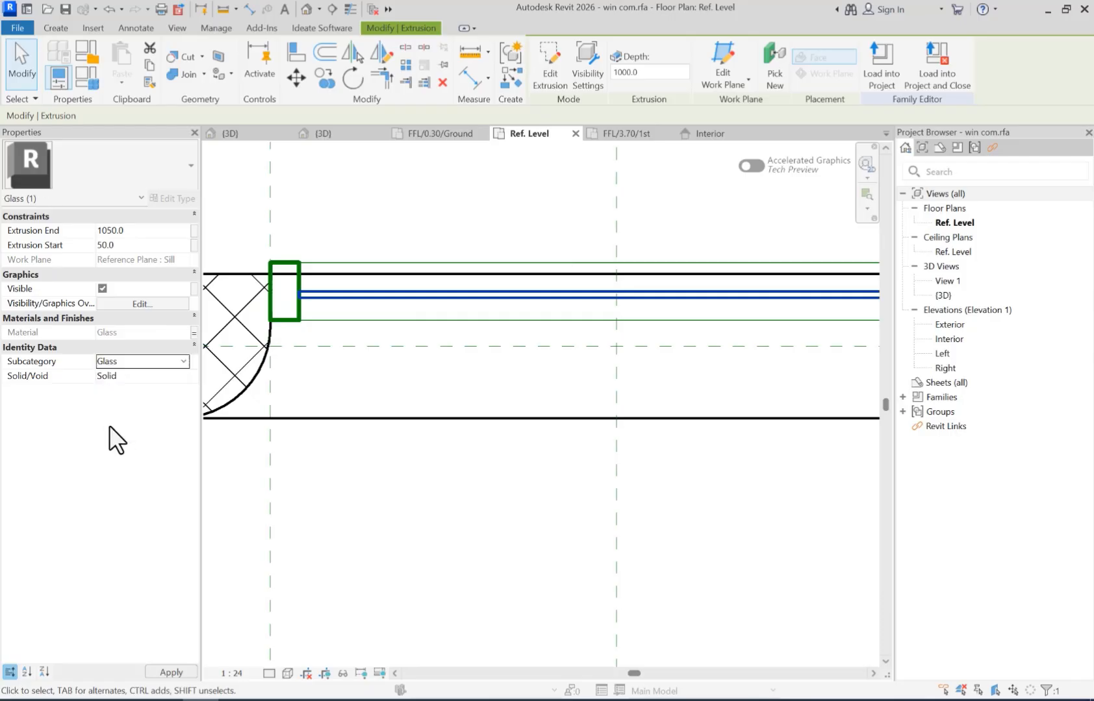
# Load the edited win com family into the project and display the FFL/3.70/1st plan in the Shaded visual style.
pyautogui.click(879, 69)
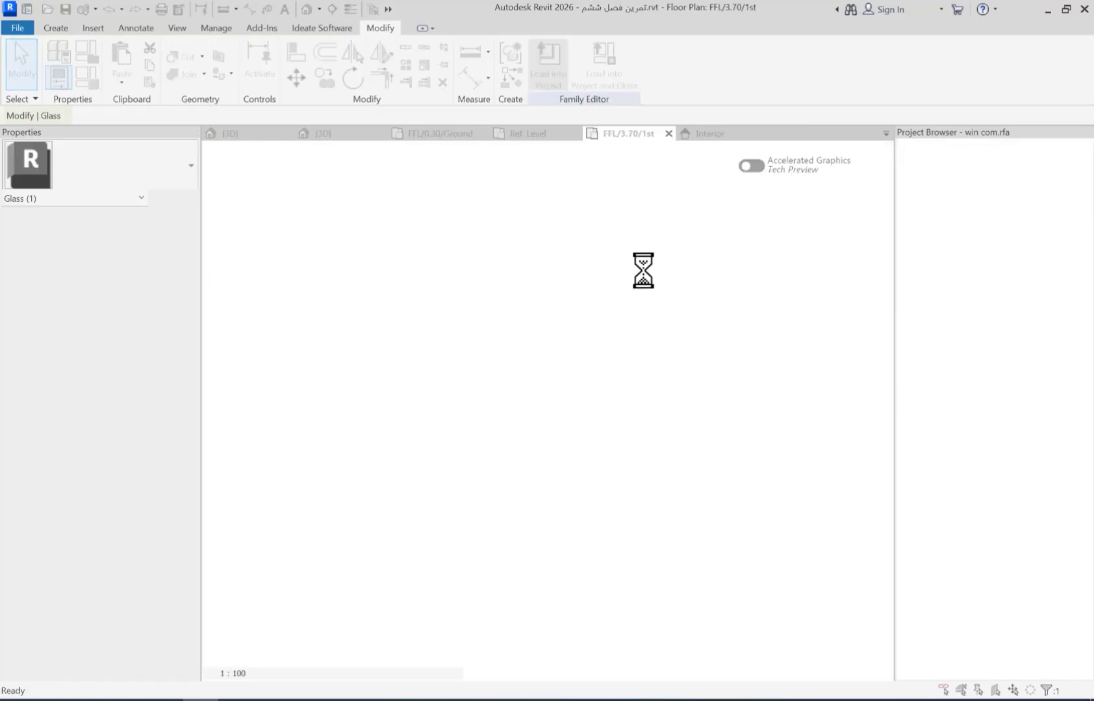
pyautogui.click(469, 315)
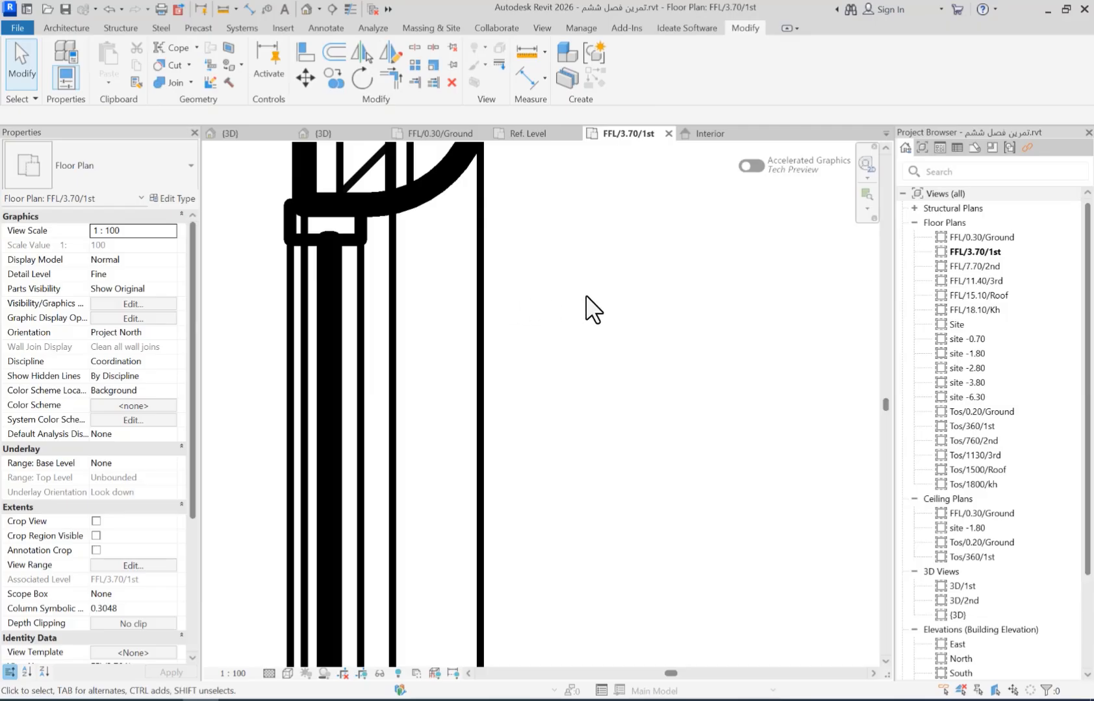
pyautogui.press('s')
pyautogui.press('d')
pyautogui.moveTo(586, 294); pyautogui.dragTo(571, 287, button='middle')
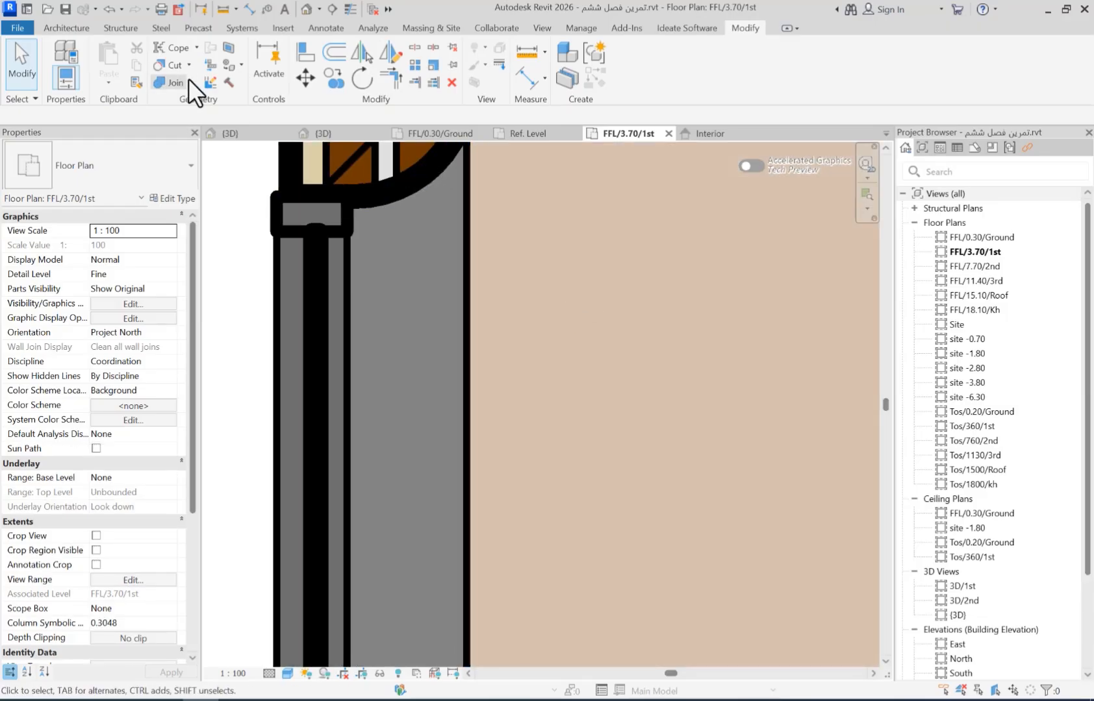
# Set the cut line weight of the Windows Glass subcategory to 1 in Object Styles and apply it.
pyautogui.click(580, 29)
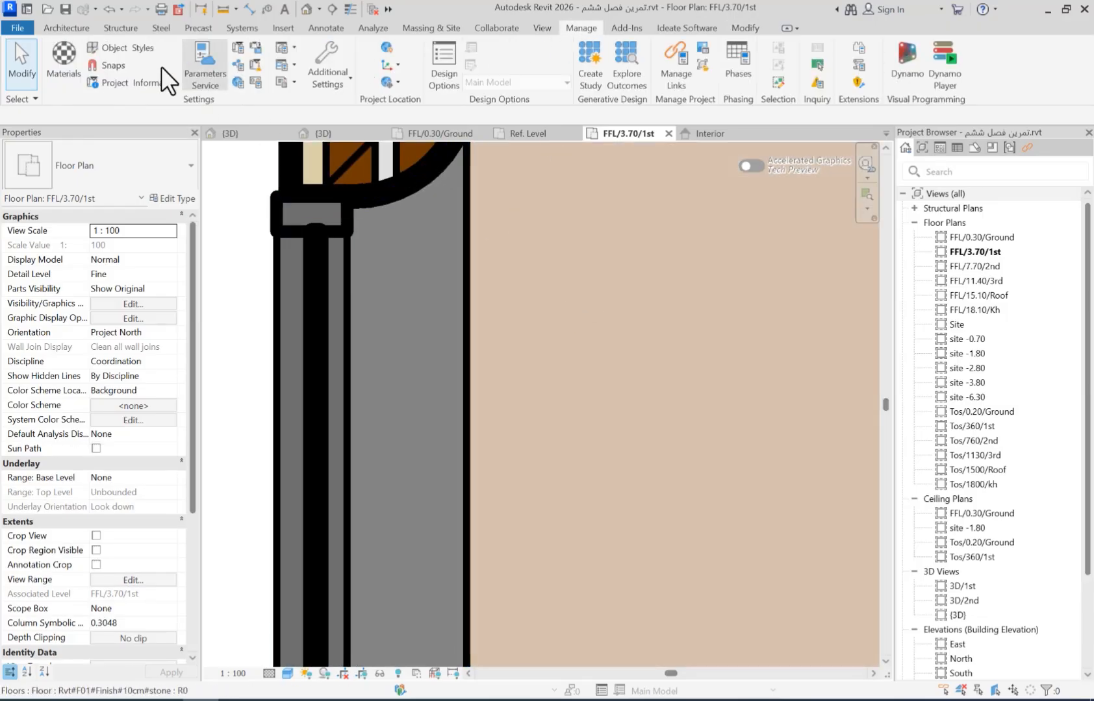
pyautogui.click(117, 48)
pyautogui.moveTo(1060, 150); pyautogui.dragTo(1049, 376)
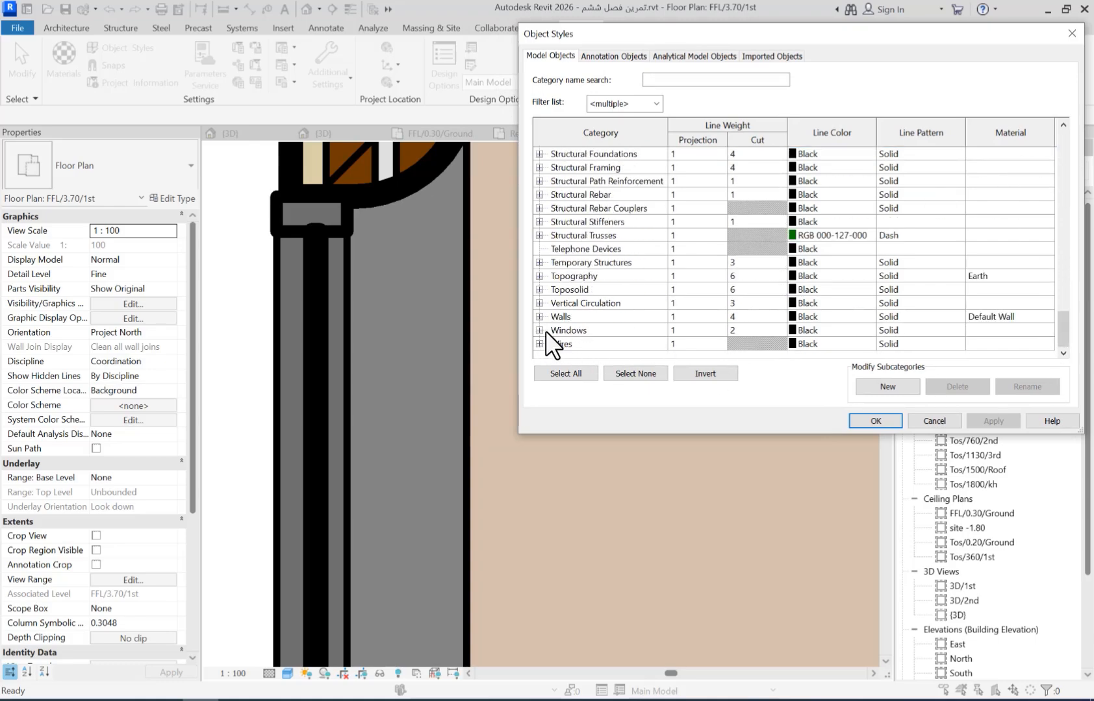
pyautogui.click(539, 330)
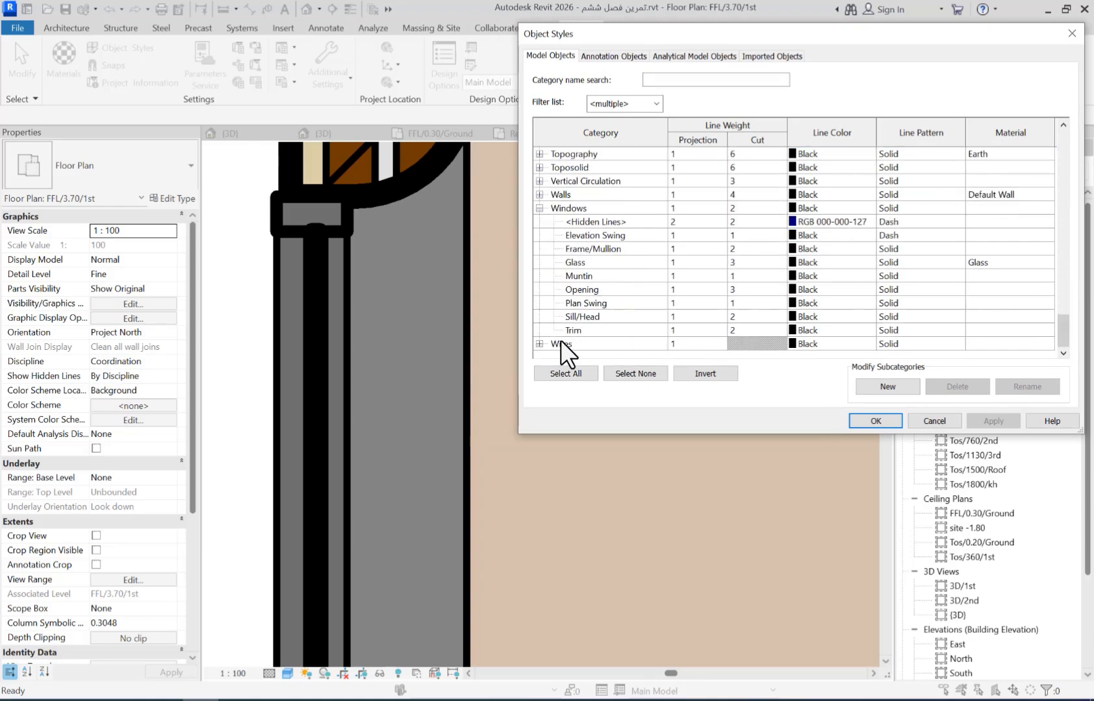
pyautogui.click(780, 260)
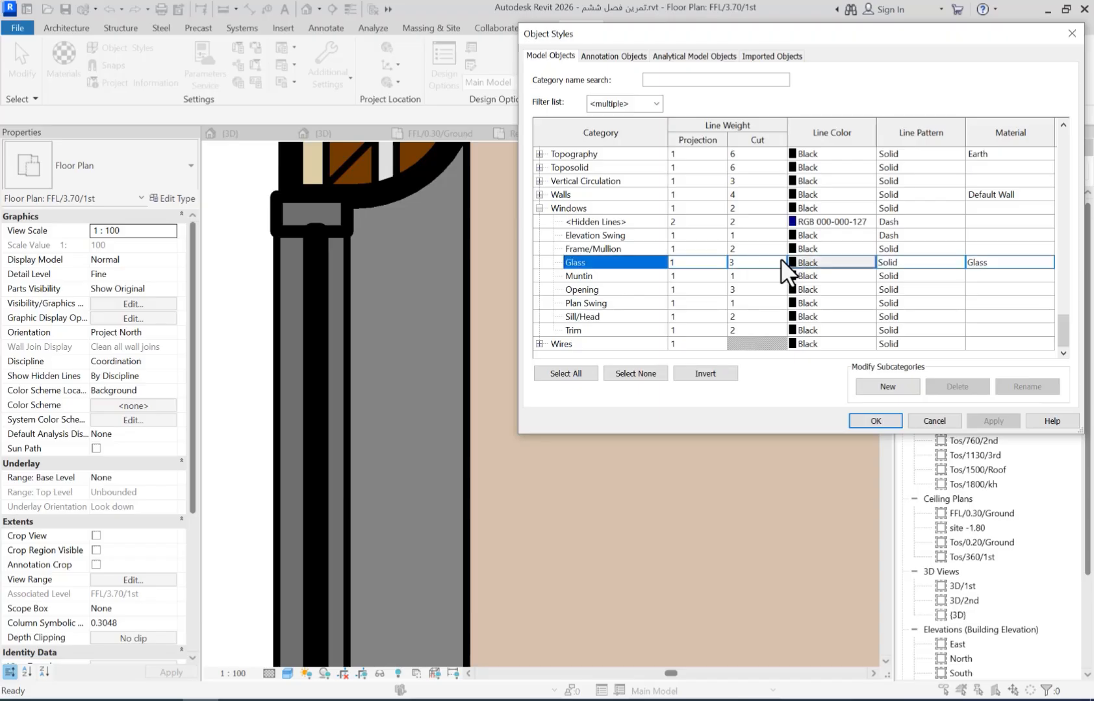
pyautogui.click(781, 260)
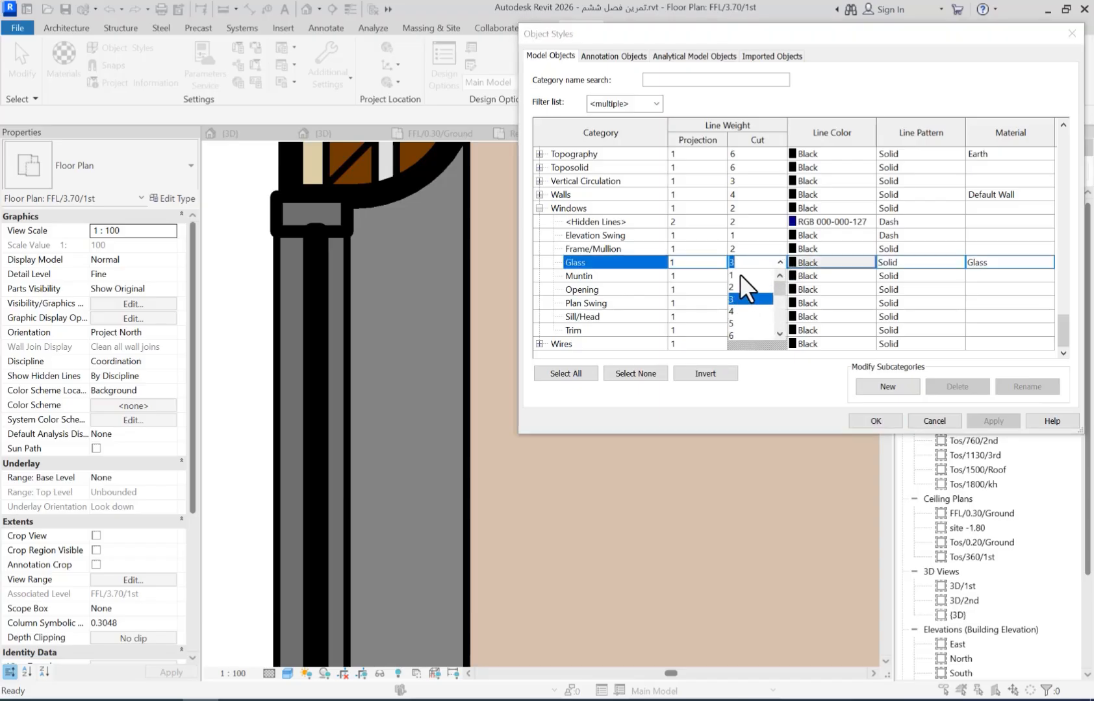
pyautogui.click(739, 275)
pyautogui.click(998, 421)
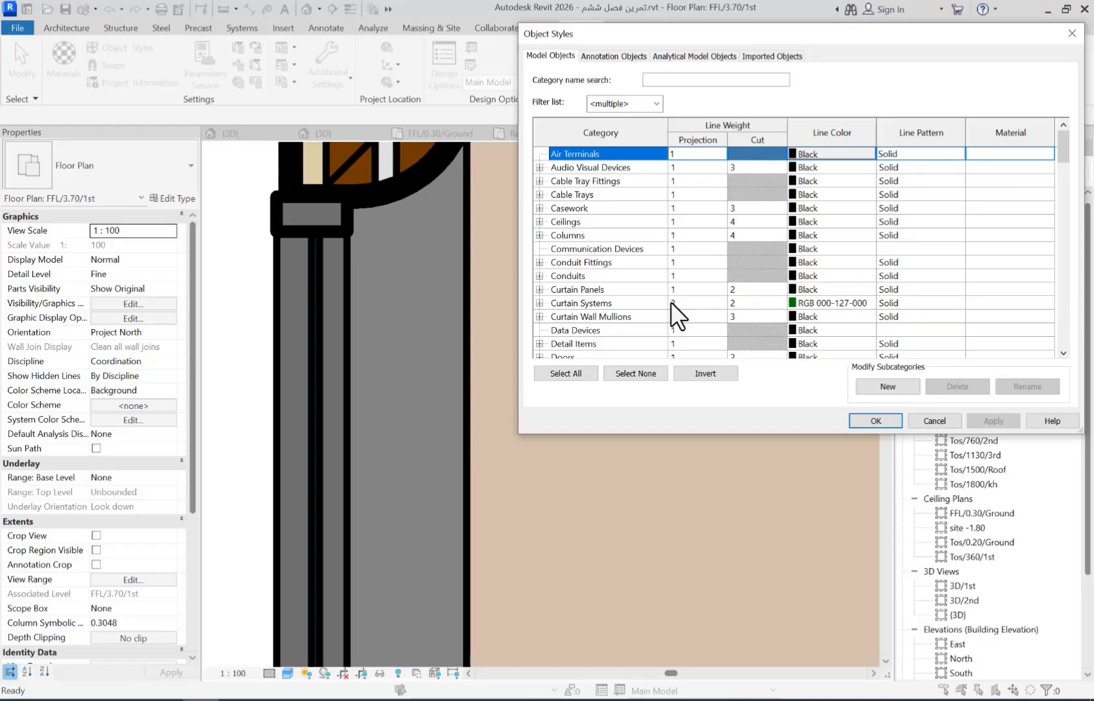
# Set the line color of the Windows Glass subcategory to light blue RGB 188-211-254 and accept the object styles.
pyautogui.moveTo(1063, 152); pyautogui.dragTo(1062, 345)
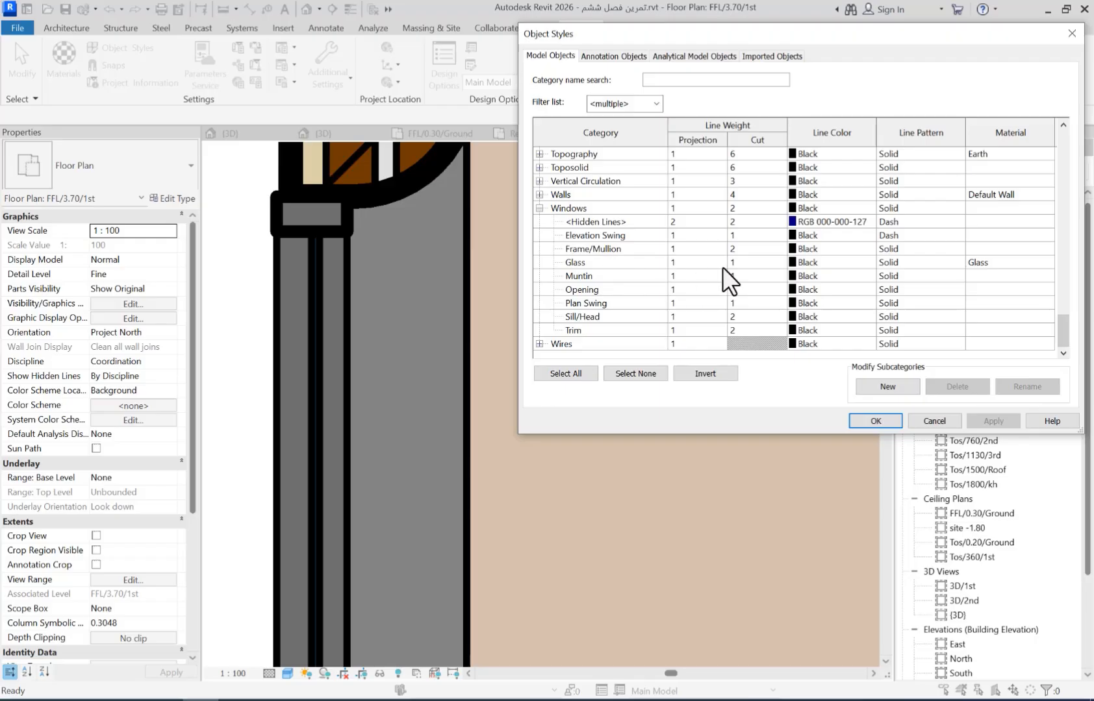
pyautogui.click(805, 259)
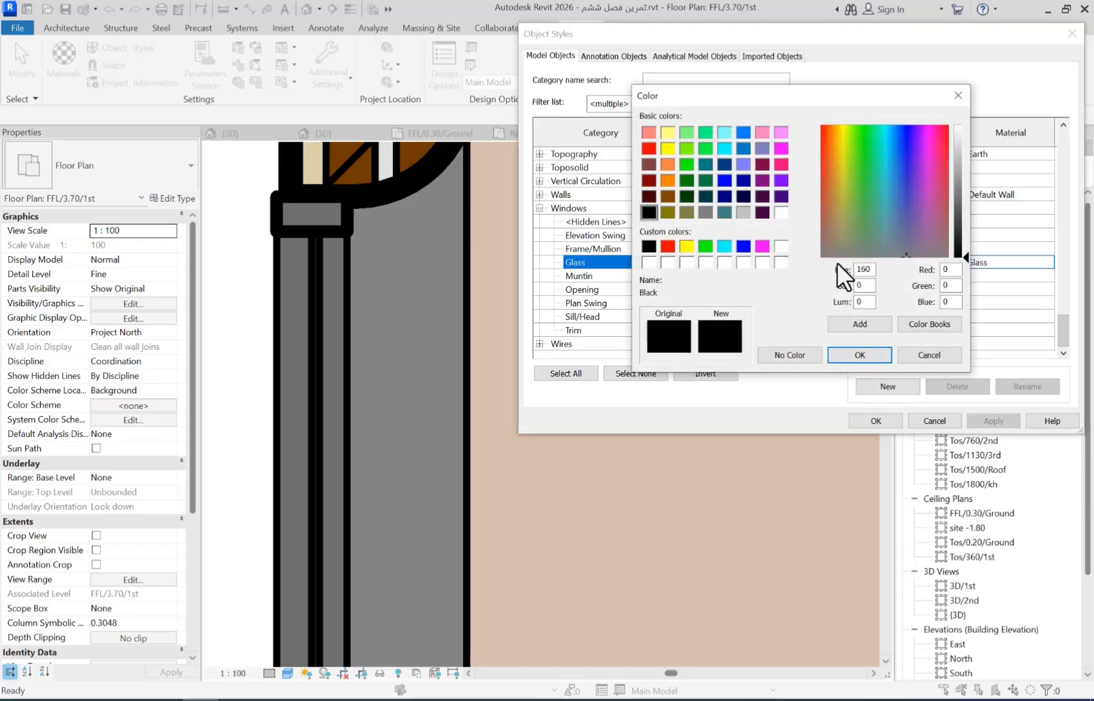
pyautogui.moveTo(891, 128); pyautogui.dragTo(899, 130)
pyautogui.click(959, 143)
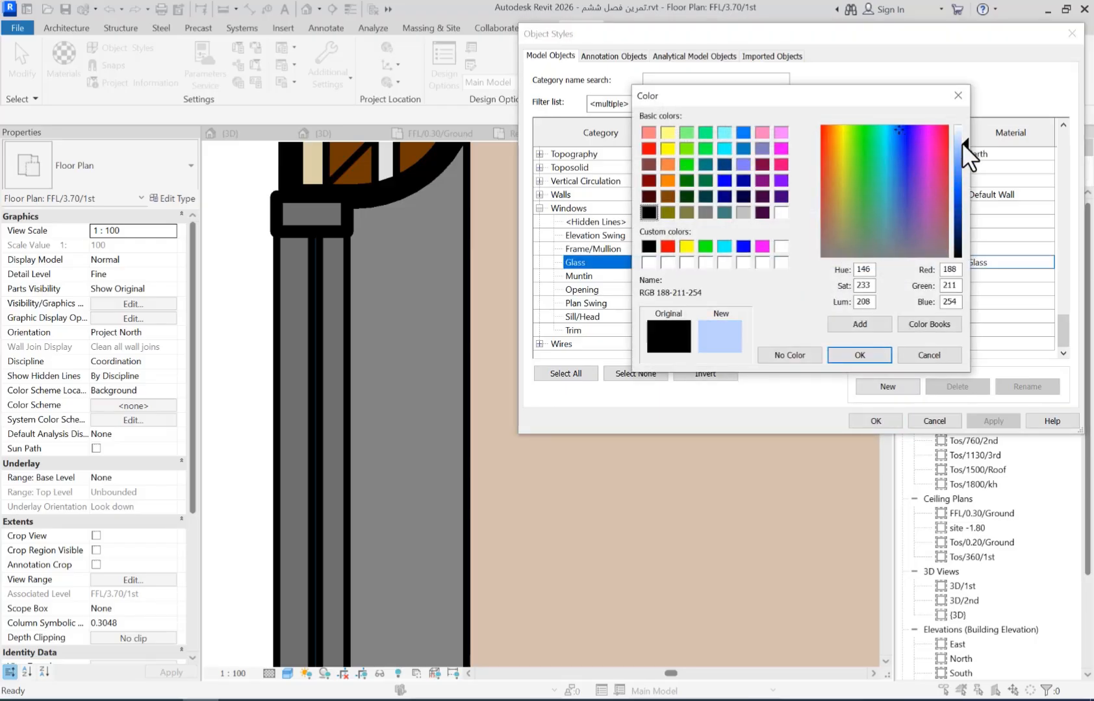
pyautogui.press('Return')
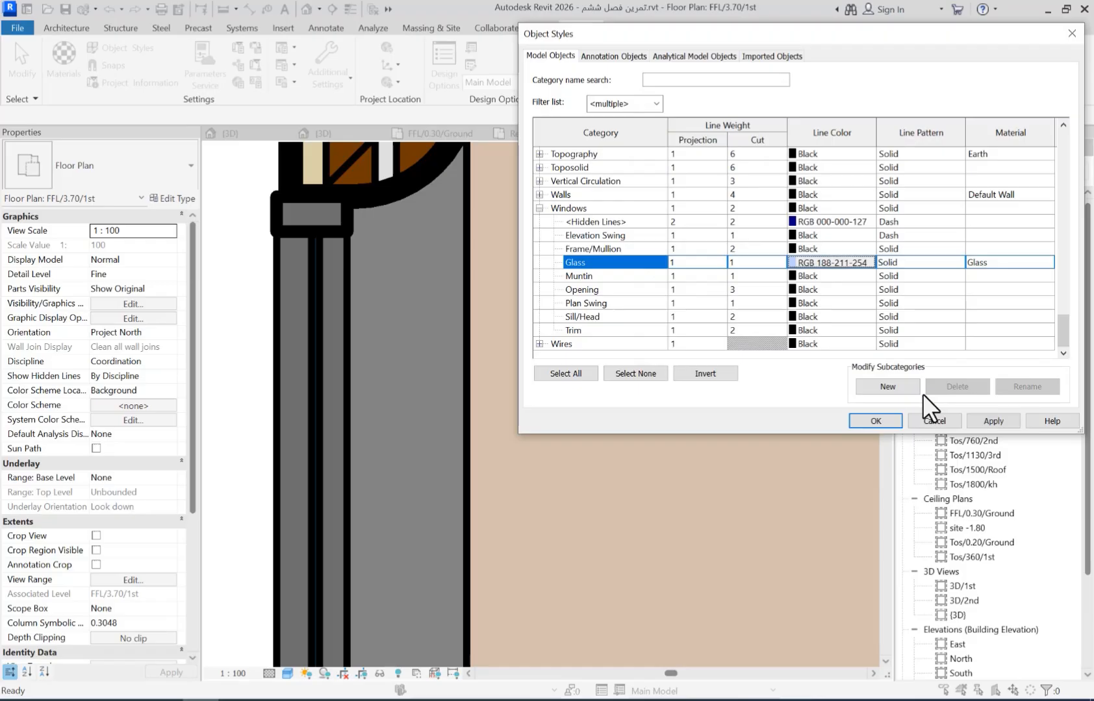
pyautogui.click(989, 421)
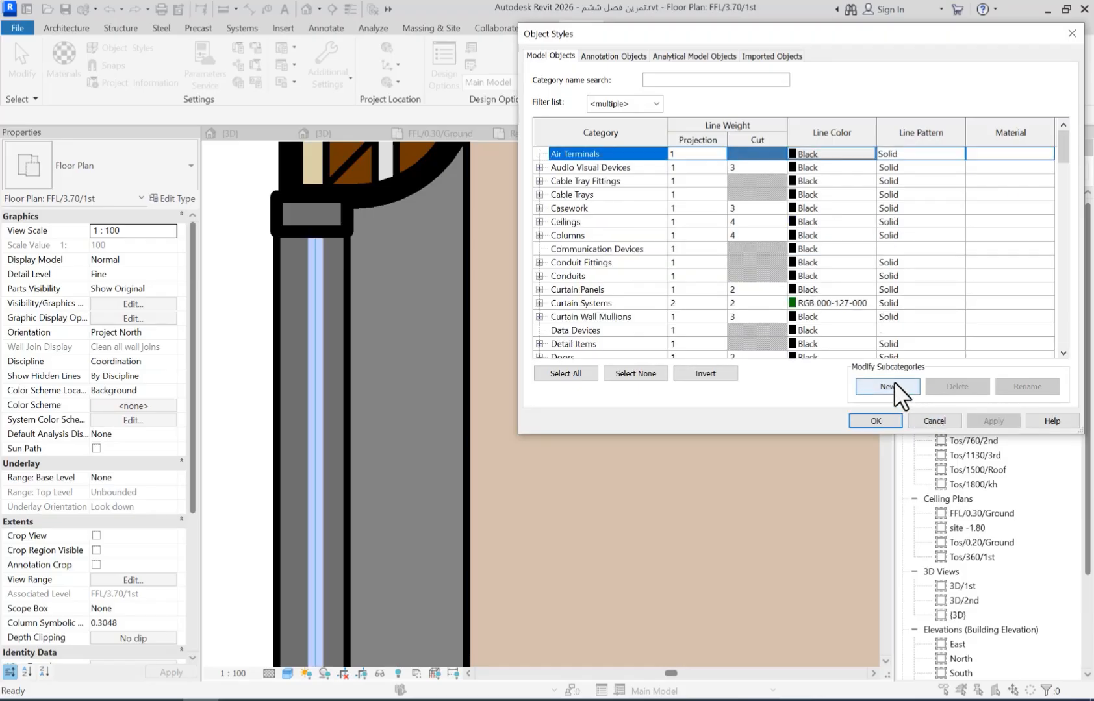
pyautogui.click(867, 423)
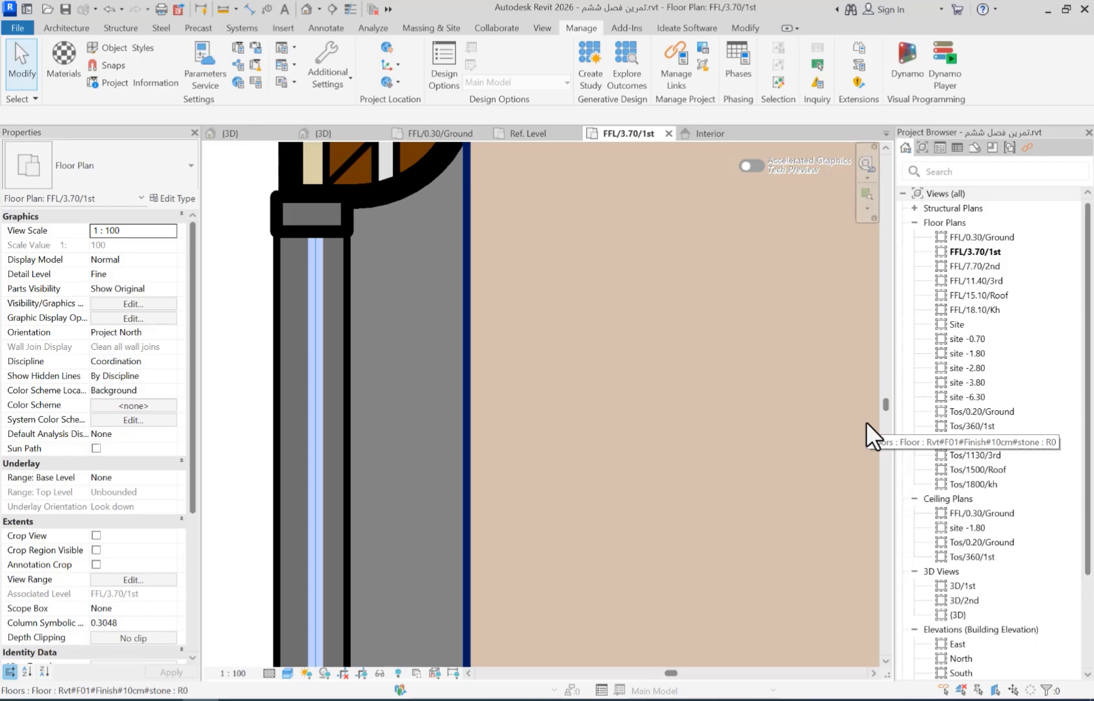
# Switch to the default 3D view and open the win com window's family for editing from its interior side.
pyautogui.click(307, 8)
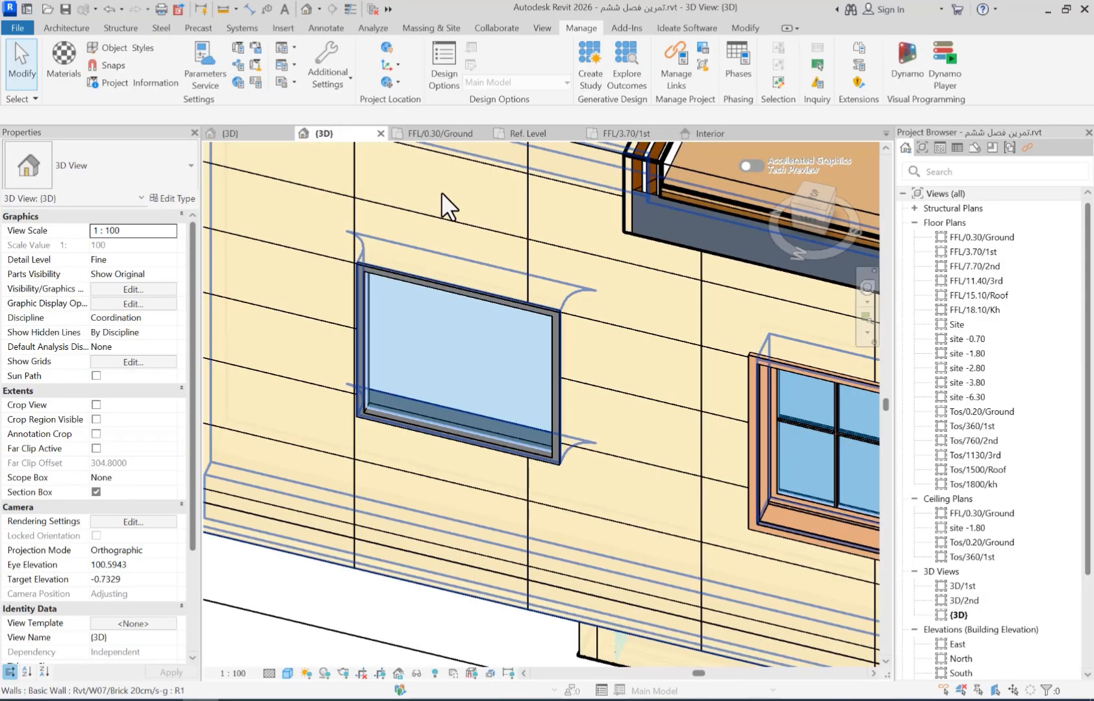
pyautogui.keyDown('shift'); pyautogui.moveTo(489, 355); pyautogui.dragTo(746, 394, button='middle'); pyautogui.keyUp('shift')
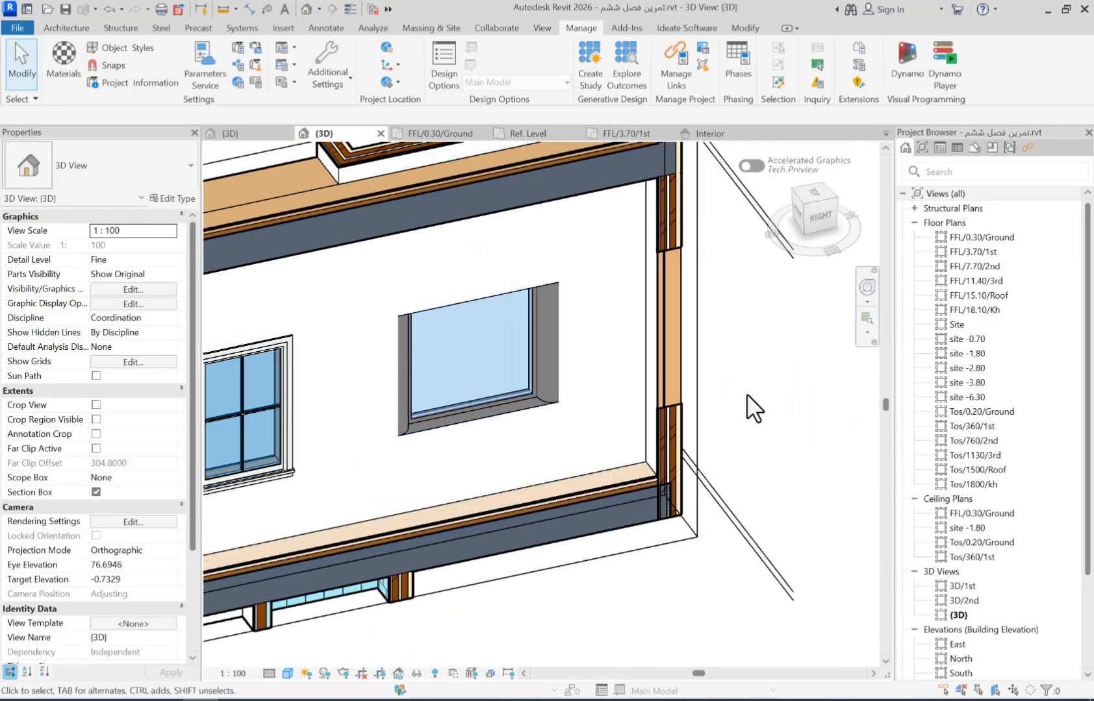
pyautogui.click(517, 330)
pyautogui.click(628, 77)
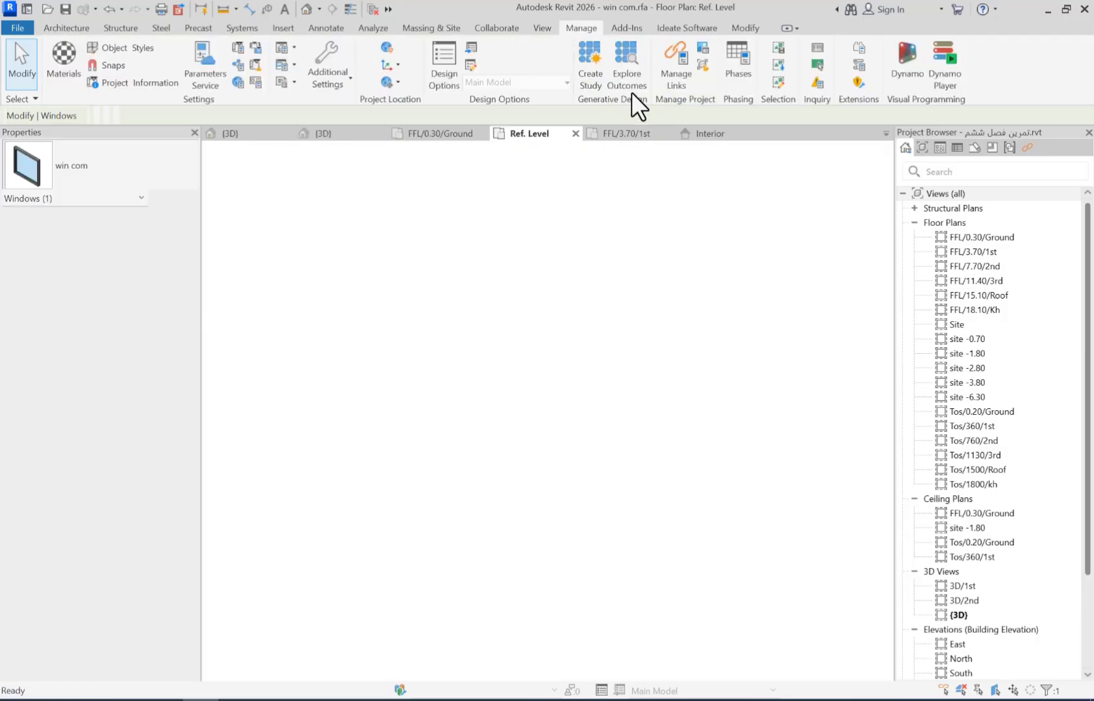
# Set the window family's Width parameter to 1400 in Family Types and apply it.
pyautogui.scroll(-4, 461, 348)
pyautogui.moveTo(636, 429)
pyautogui.mouseDown(button='middle')
pyautogui.moveTo(605, 427)
pyautogui.moveTo(626, 456)
pyautogui.mouseUp(button='middle')
pyautogui.click(89, 76)
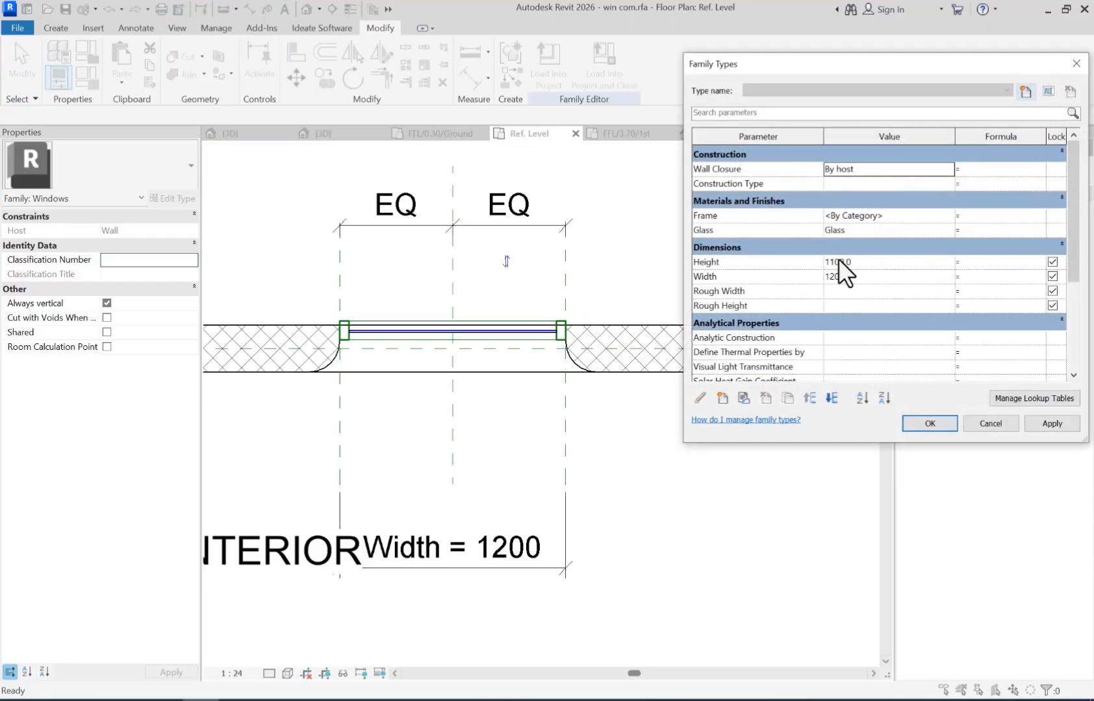
pyautogui.click(874, 277)
pyautogui.write('1400')
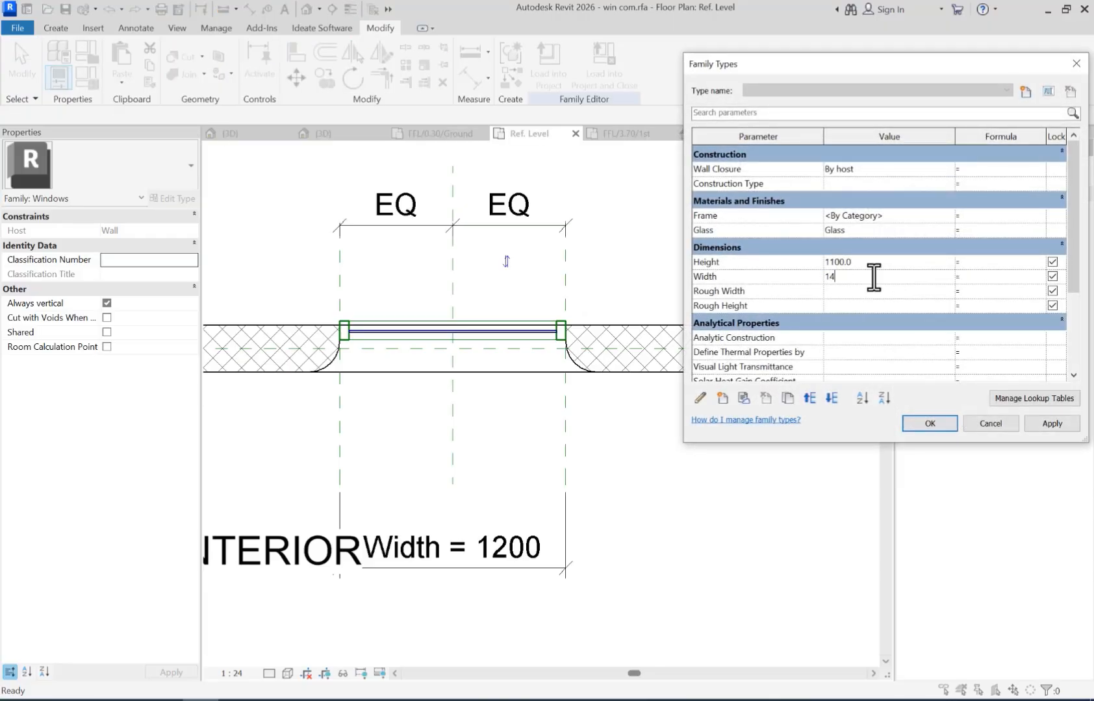
pyautogui.click(1039, 422)
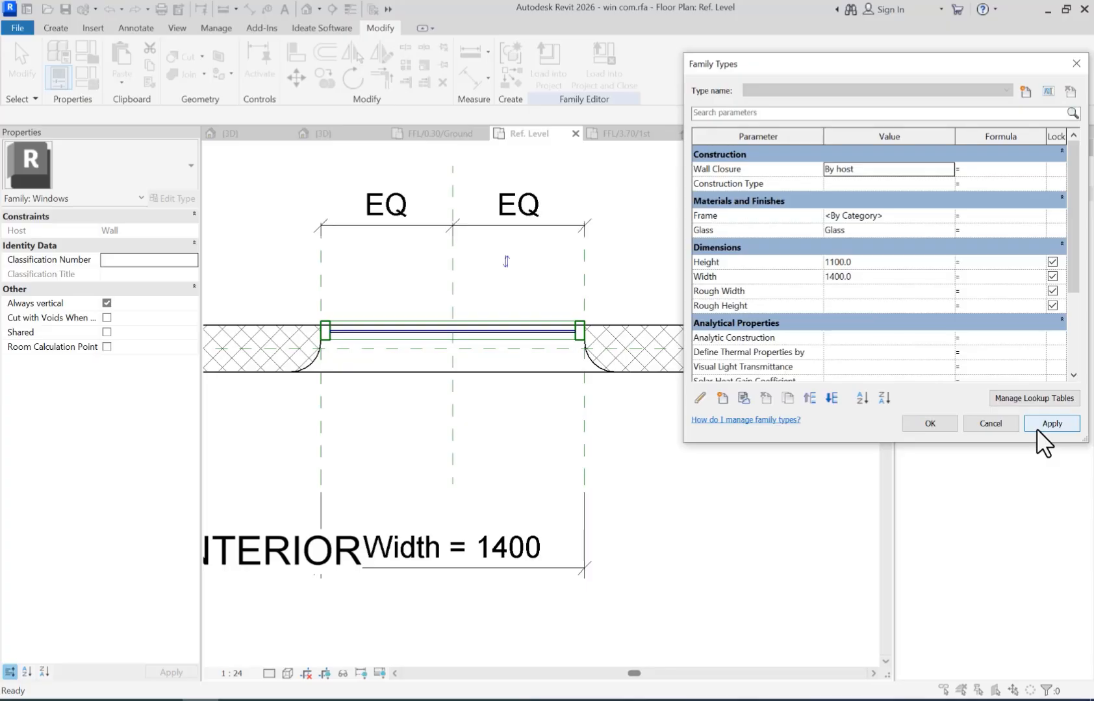
pyautogui.click(478, 459)
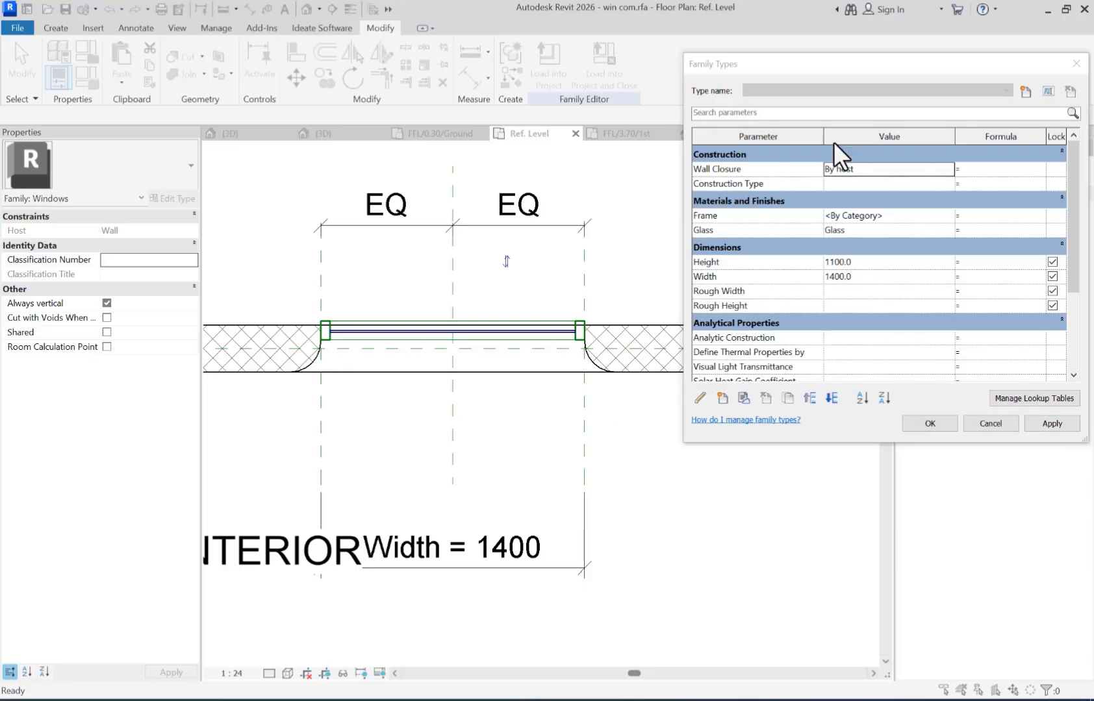
# Create a family type named 1200-1400 with Width 1200 and Height 1400.
pyautogui.click(1030, 89)
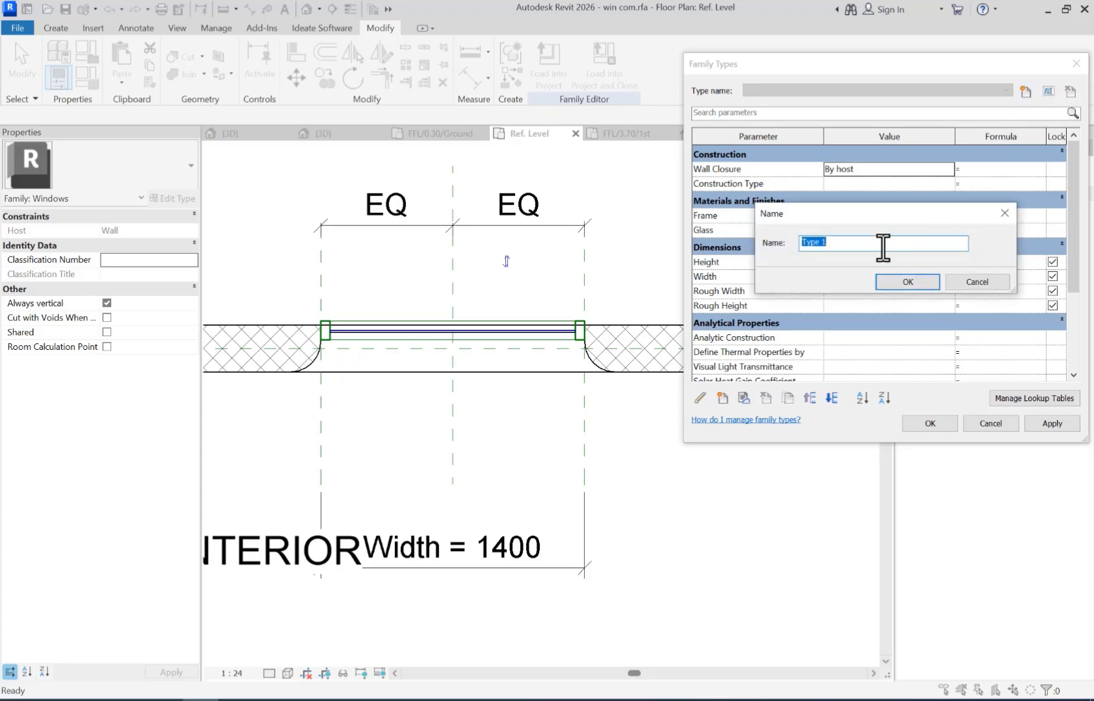
pyautogui.write('1200-1400')
pyautogui.click(905, 280)
pyautogui.click(869, 278)
pyautogui.write('1200')
pyautogui.click(873, 263)
pyautogui.write('1400')
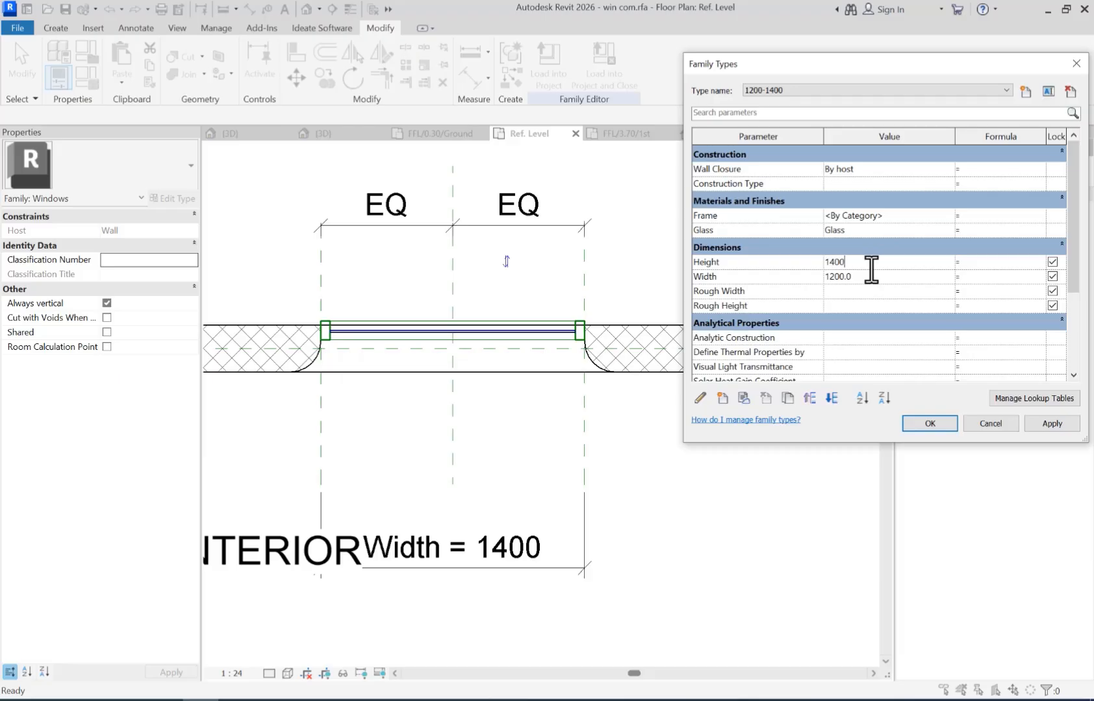
# Create a family type named 1400-1400 with Width 1400 and accept the family types.
pyautogui.click(1024, 91)
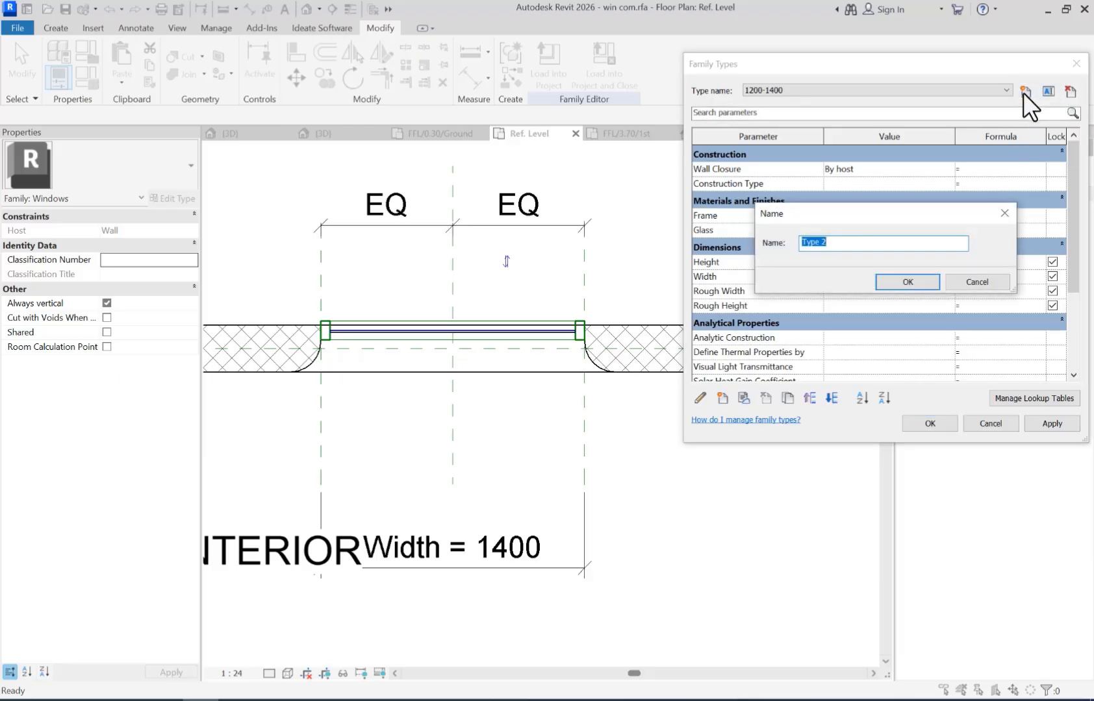
pyautogui.write('14')
pyautogui.write('-1400')
pyautogui.click(910, 282)
pyautogui.click(869, 277)
pyautogui.write('1400')
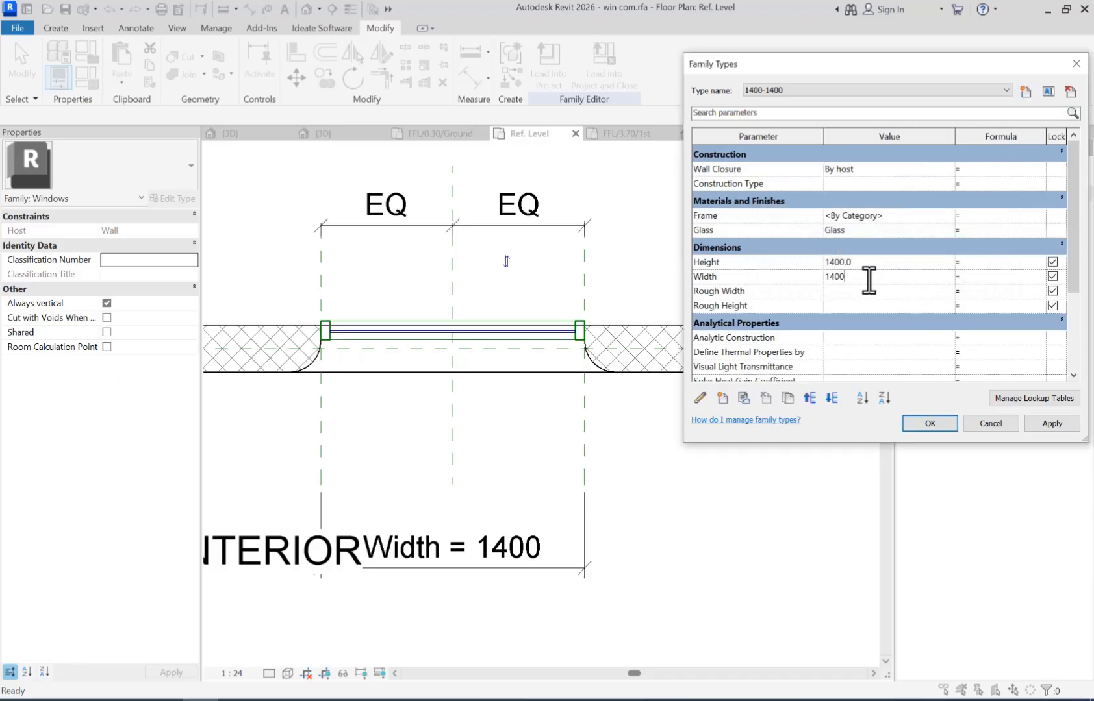
pyautogui.click(926, 423)
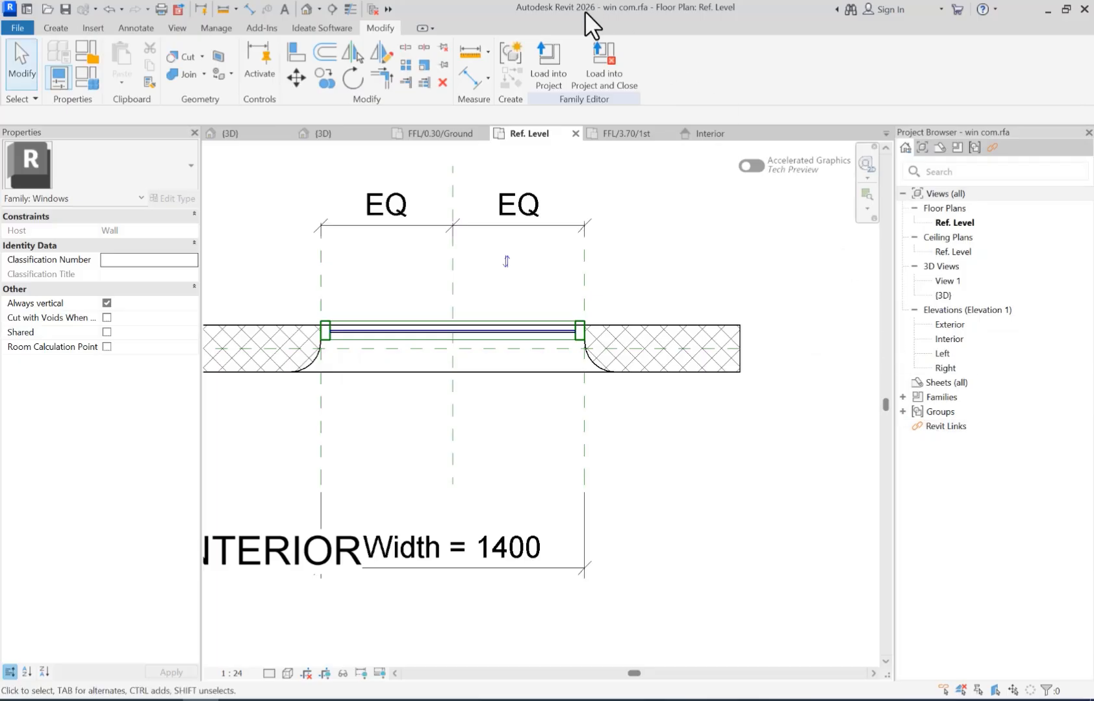
# Load the win com family with its new types into the project.
pyautogui.click(542, 68)
pyautogui.click(555, 340)
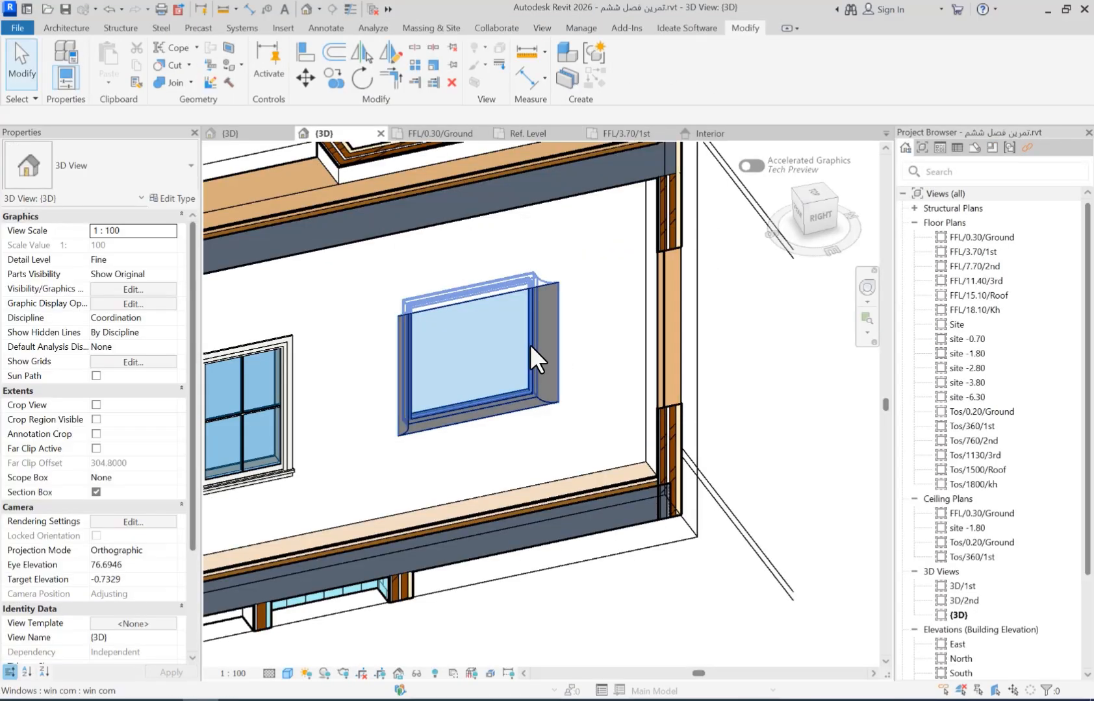
# Check the types available for the placed win com window, and open its family for editing.
pyautogui.click(530, 346)
pyautogui.click(127, 165)
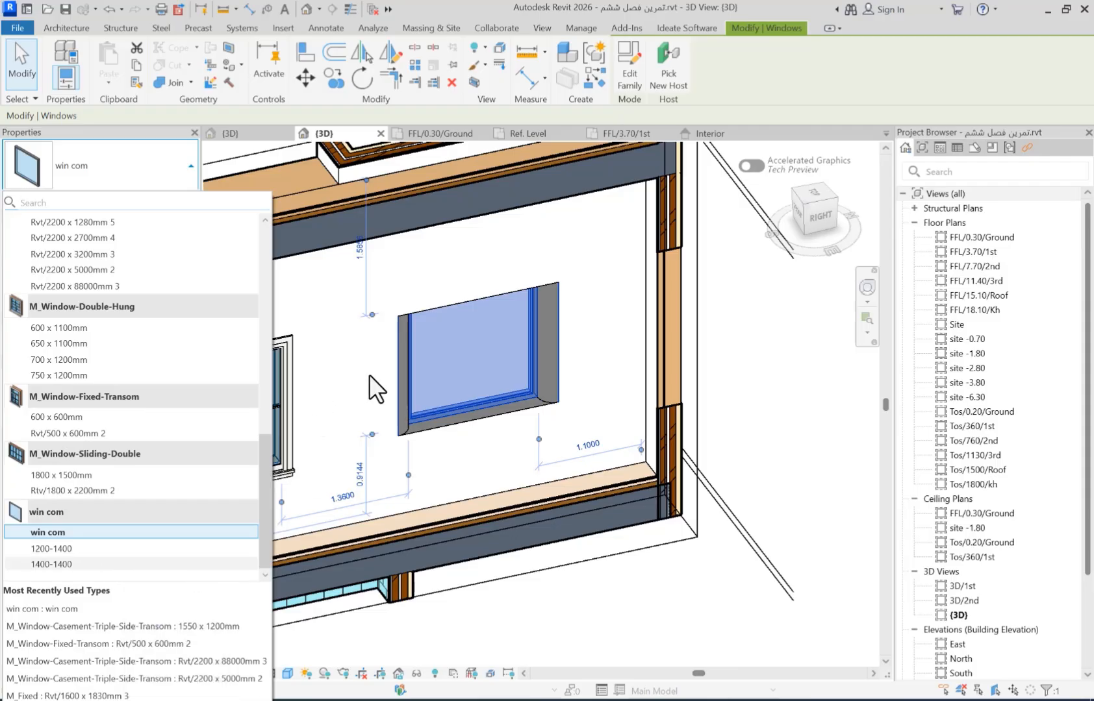
pyautogui.doubleClick(503, 362)
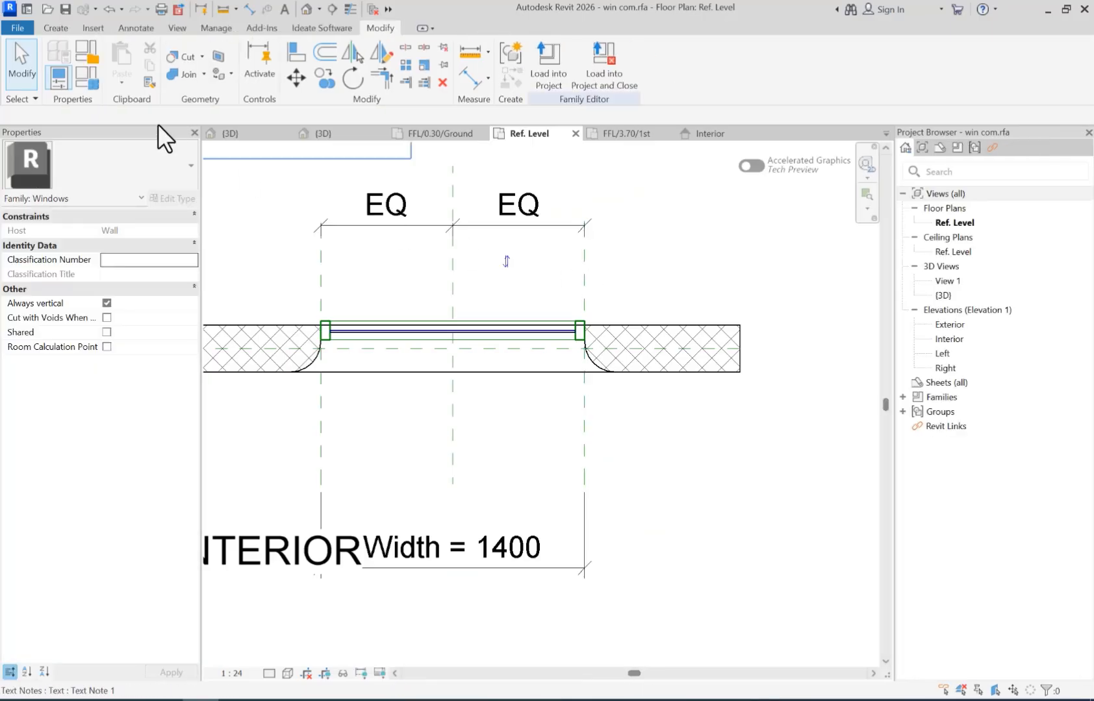
pyautogui.click(89, 76)
pyautogui.click(1026, 91)
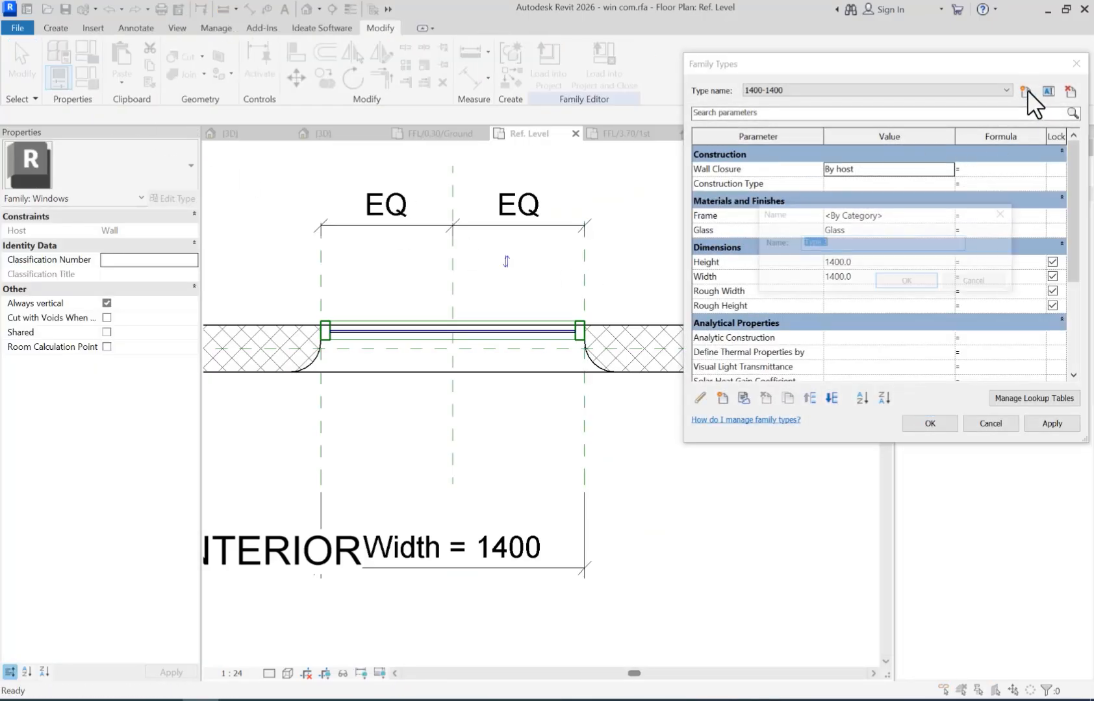
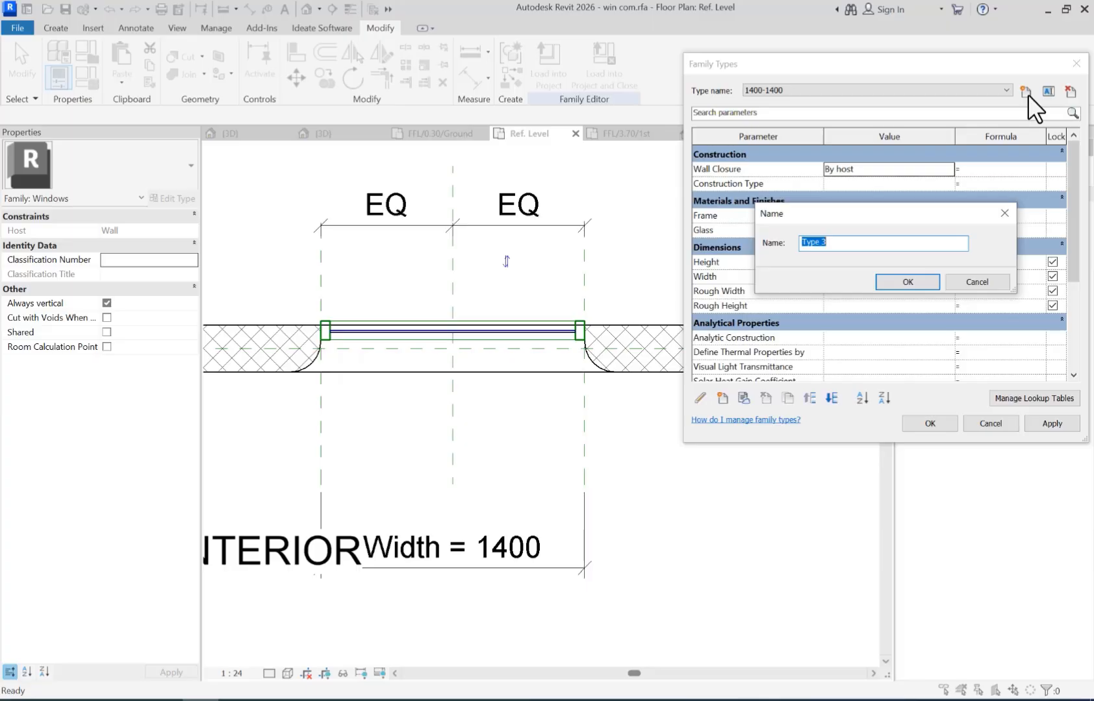
pyautogui.press('Escape')
pyautogui.press('Escape')
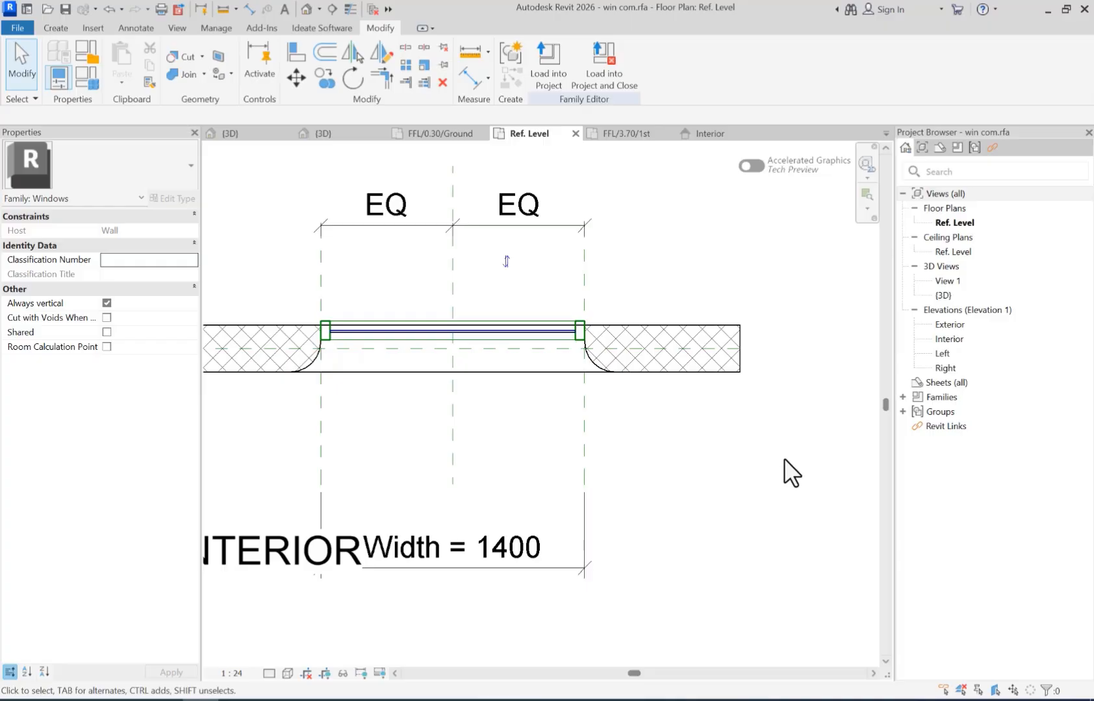
# Export the window family's types to the text file win com.txt on the Desktop.
pyautogui.moveTo(468, 331); pyautogui.dragTo(497, 320, button='middle')
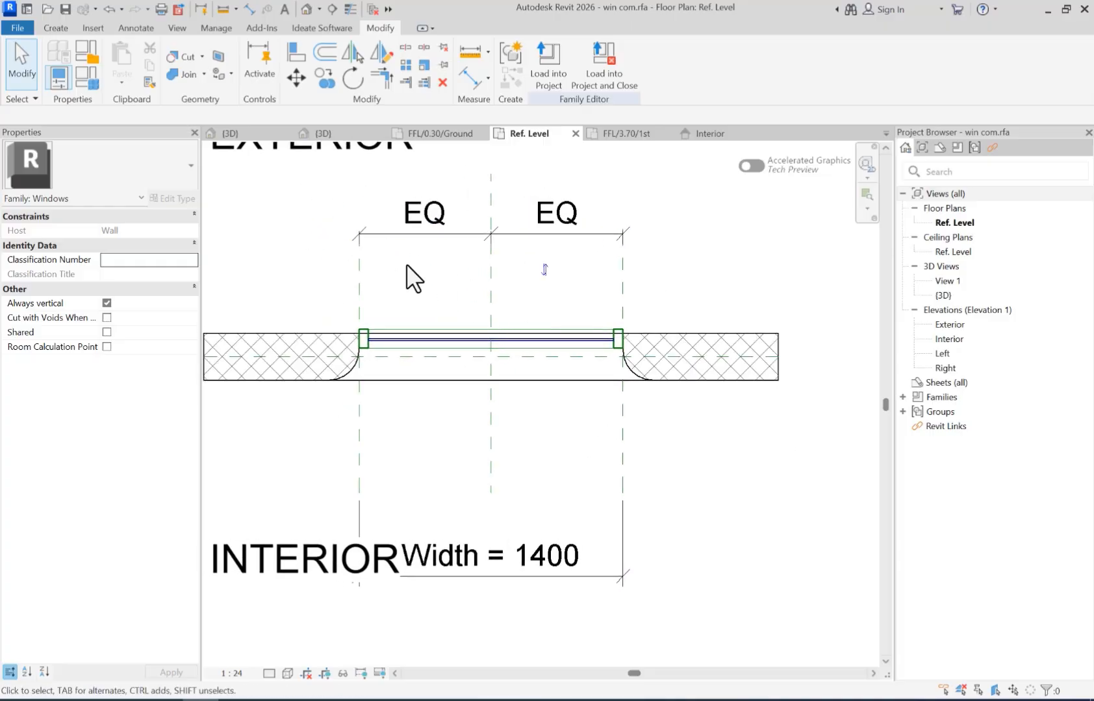
pyautogui.click(17, 29)
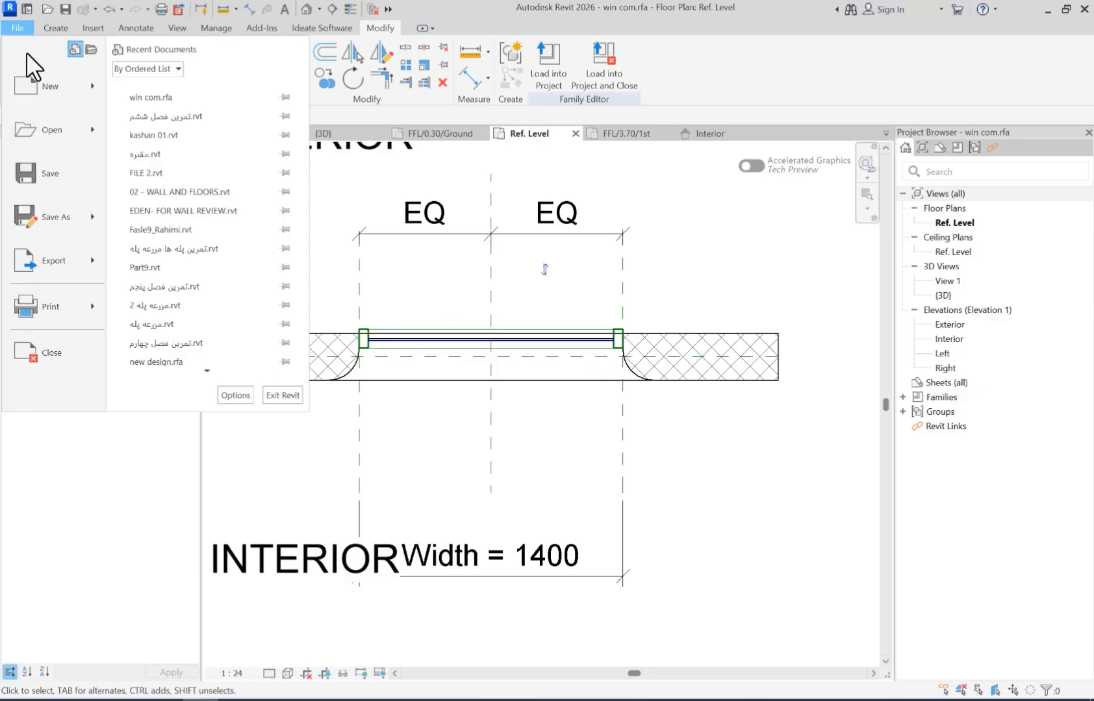
pyautogui.moveTo(84, 259)
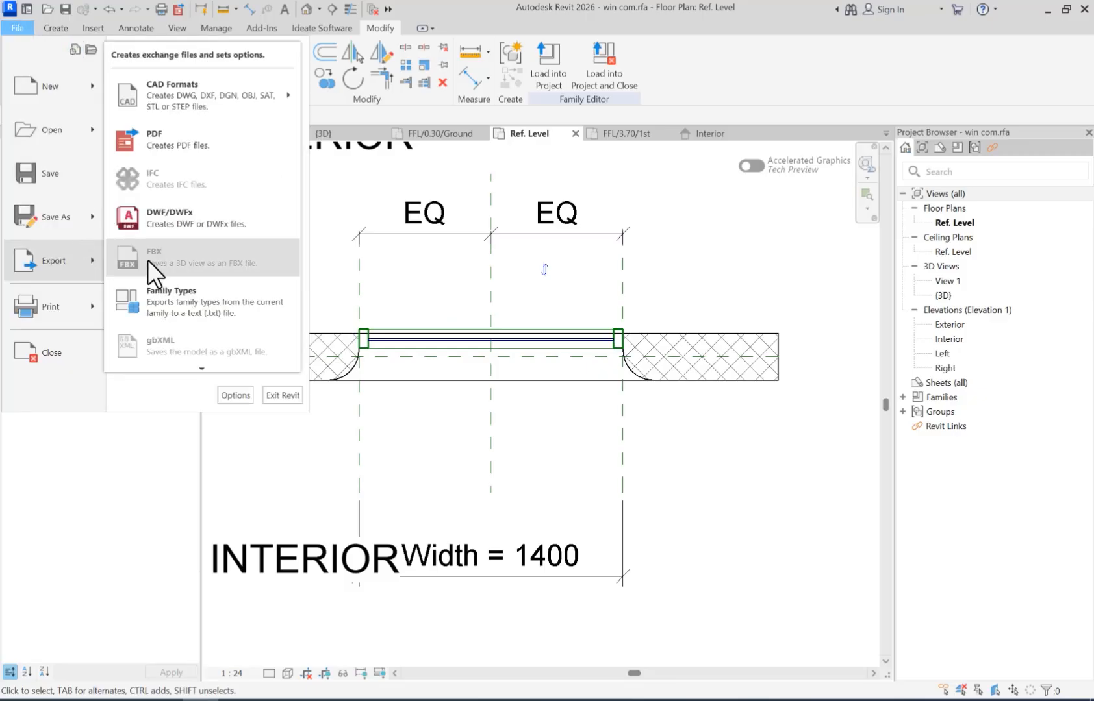
pyautogui.click(233, 299)
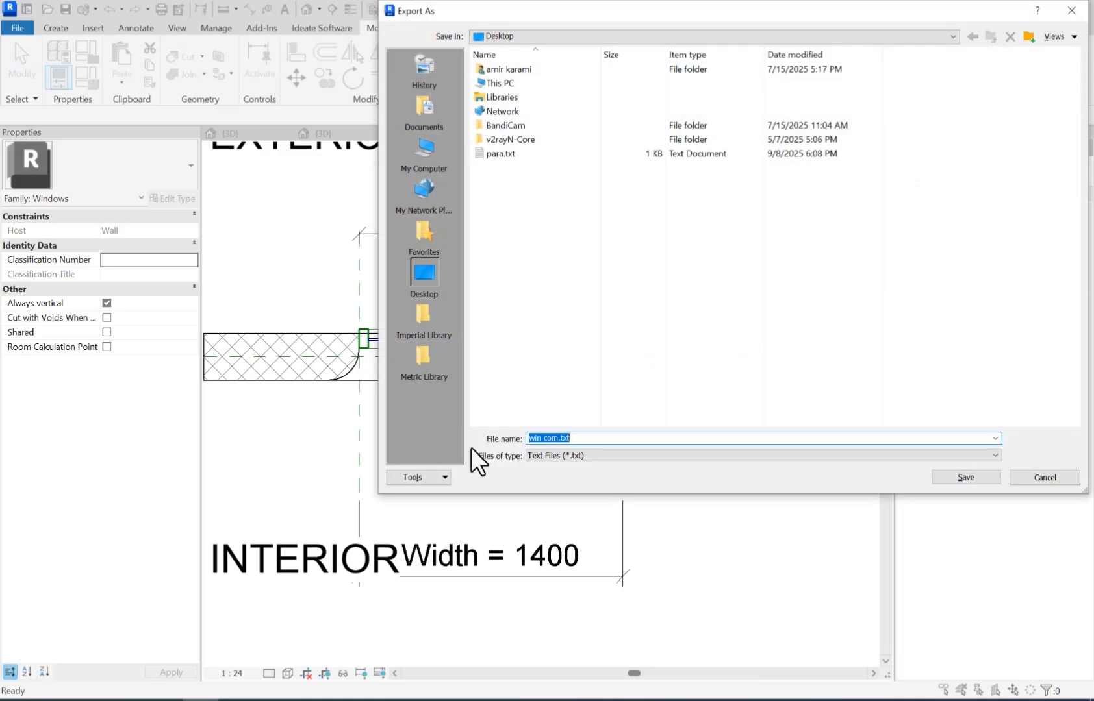
pyautogui.moveTo(543, 18); pyautogui.dragTo(323, 58)
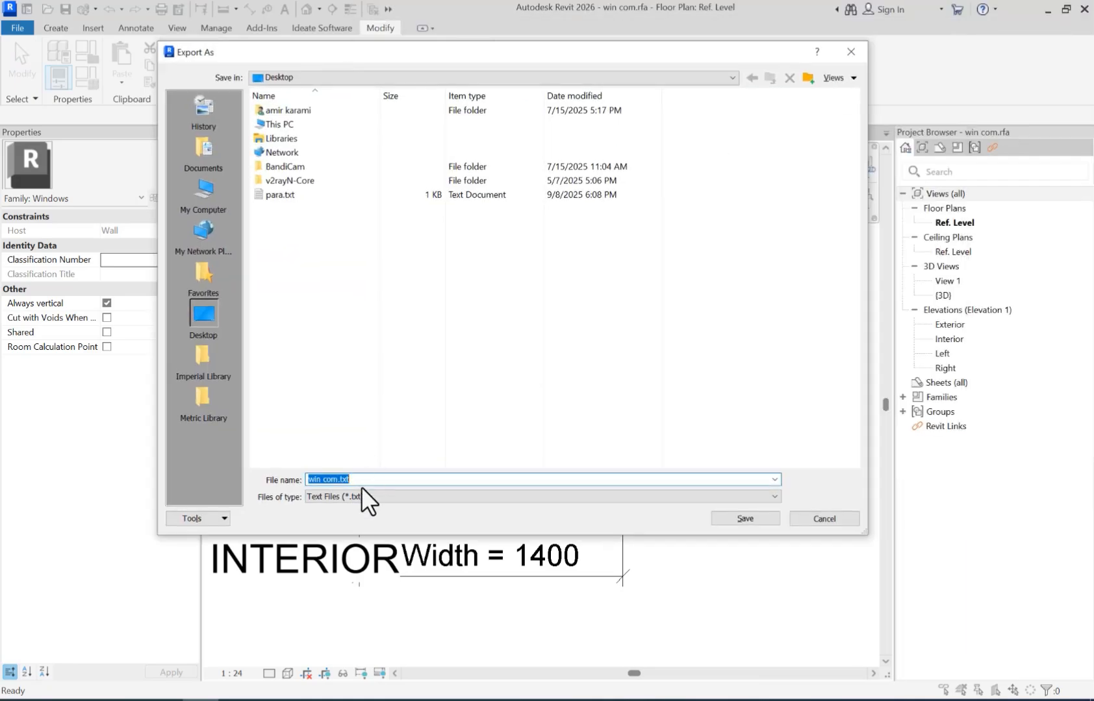
pyautogui.click(746, 518)
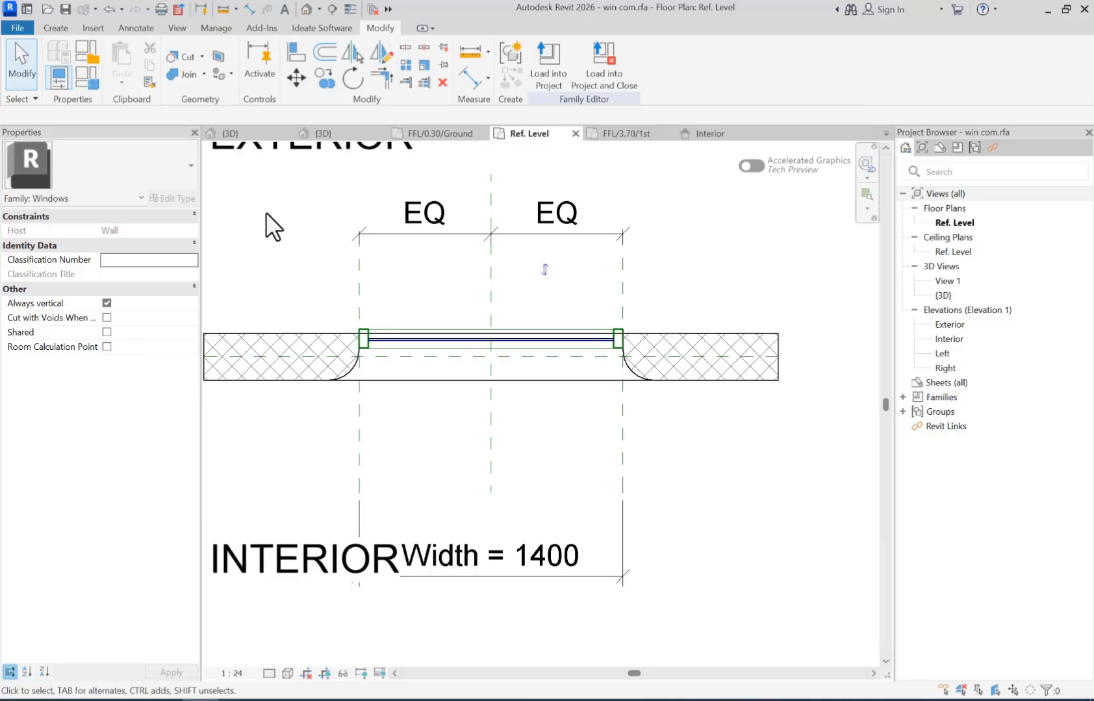
# Review the list of type names in the window family's Family Types without changing anything.
pyautogui.click(85, 79)
pyautogui.moveTo(909, 81); pyautogui.dragTo(667, 68)
pyautogui.click(604, 97)
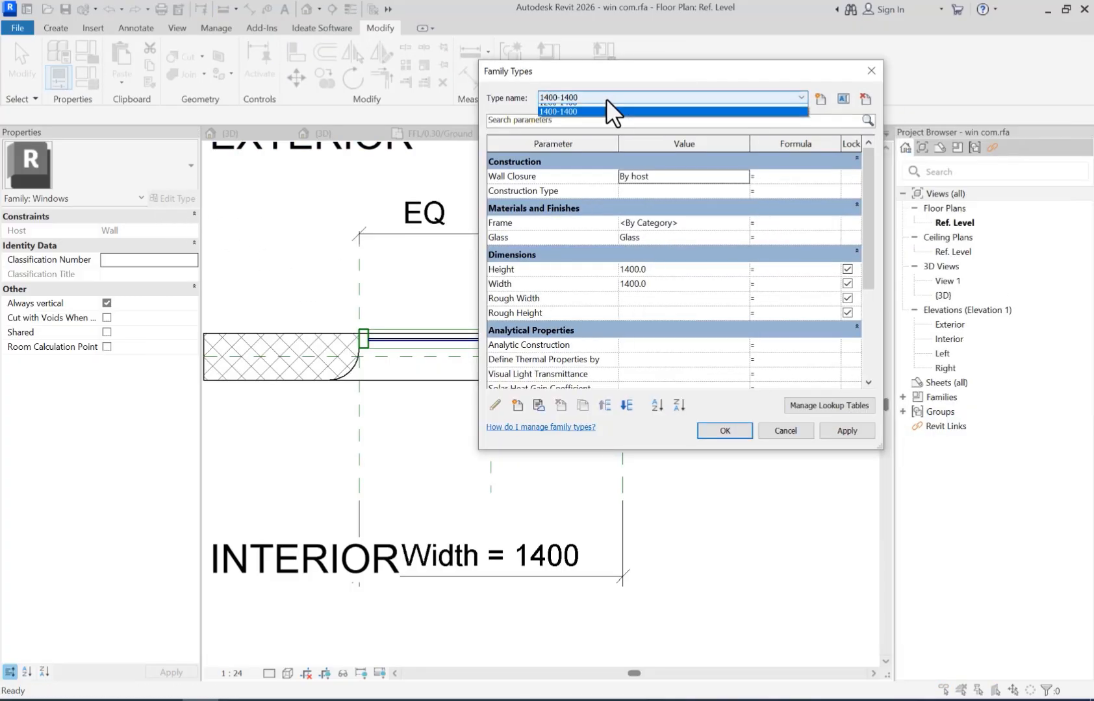
pyautogui.click(798, 436)
pyautogui.click(793, 430)
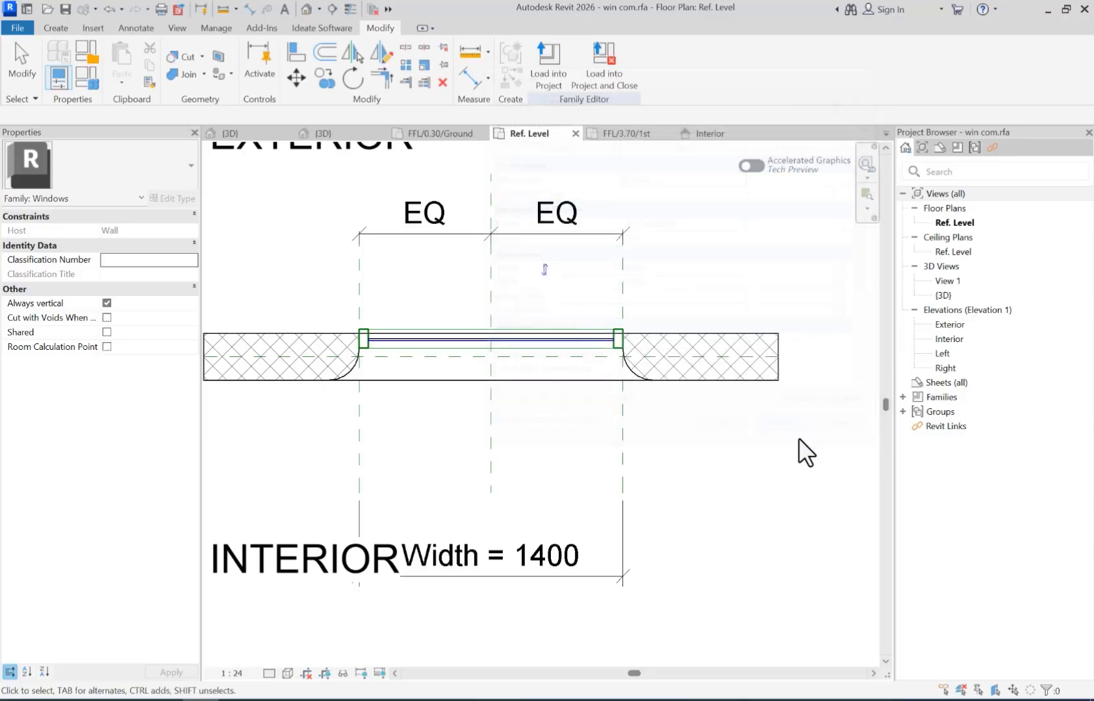
# Switch to the Windows desktop and open the exported win com.txt in a maximized Notepad window.
pyautogui.click(1049, 11)
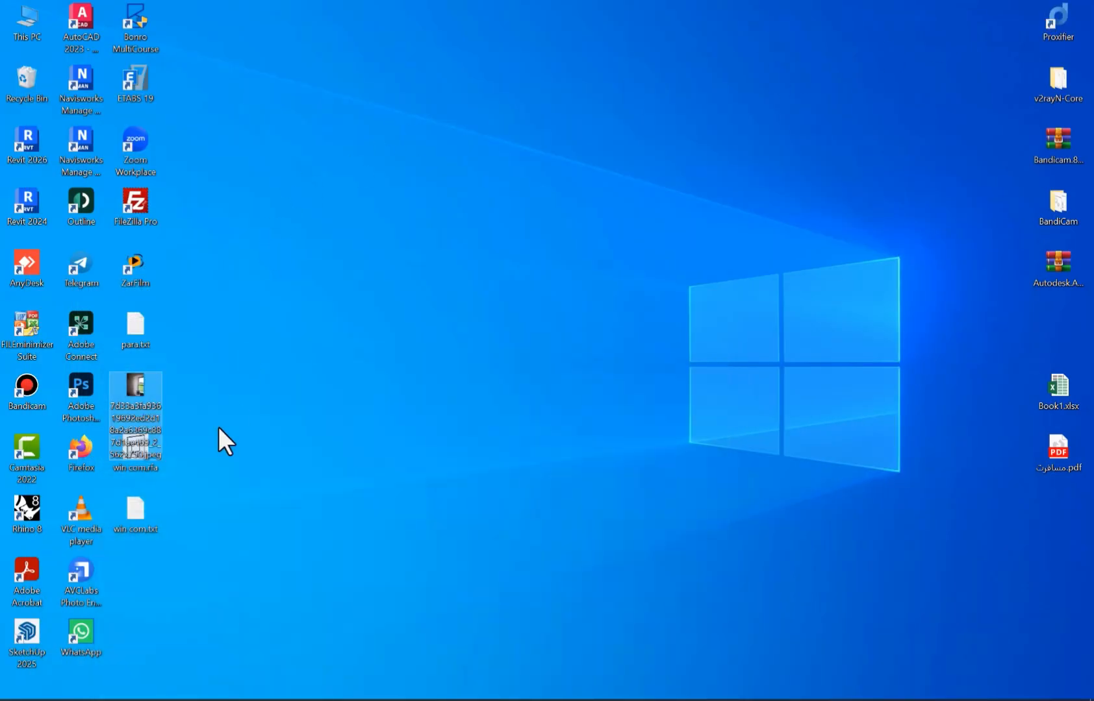
pyautogui.doubleClick(142, 515)
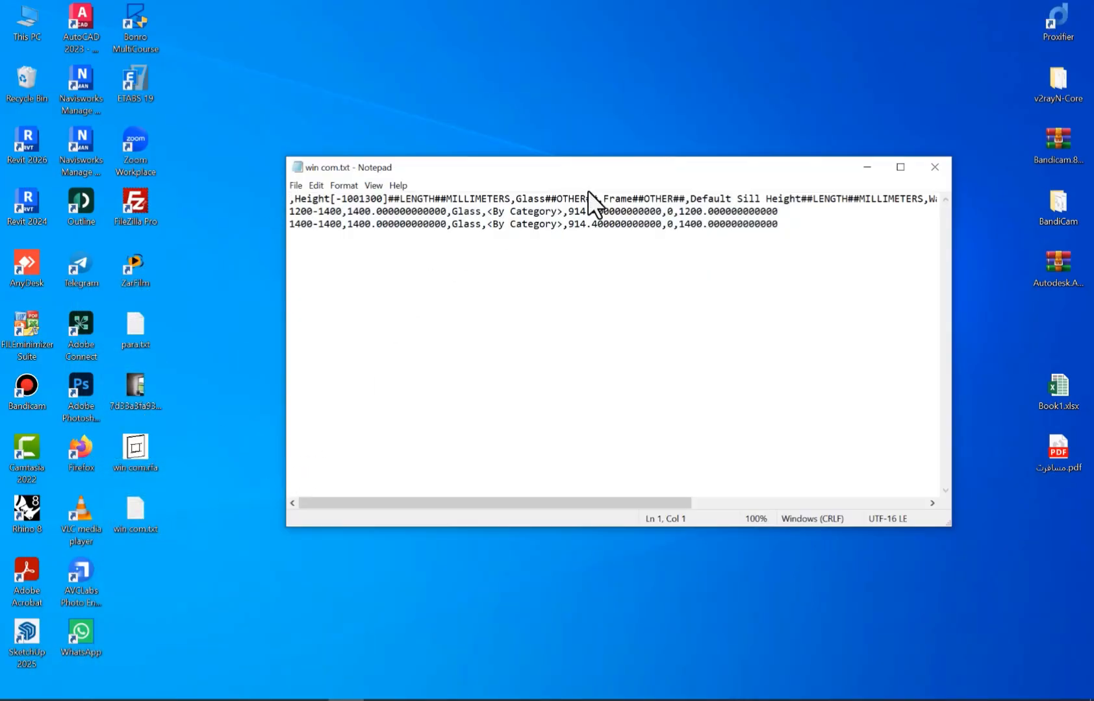
pyautogui.doubleClick(591, 168)
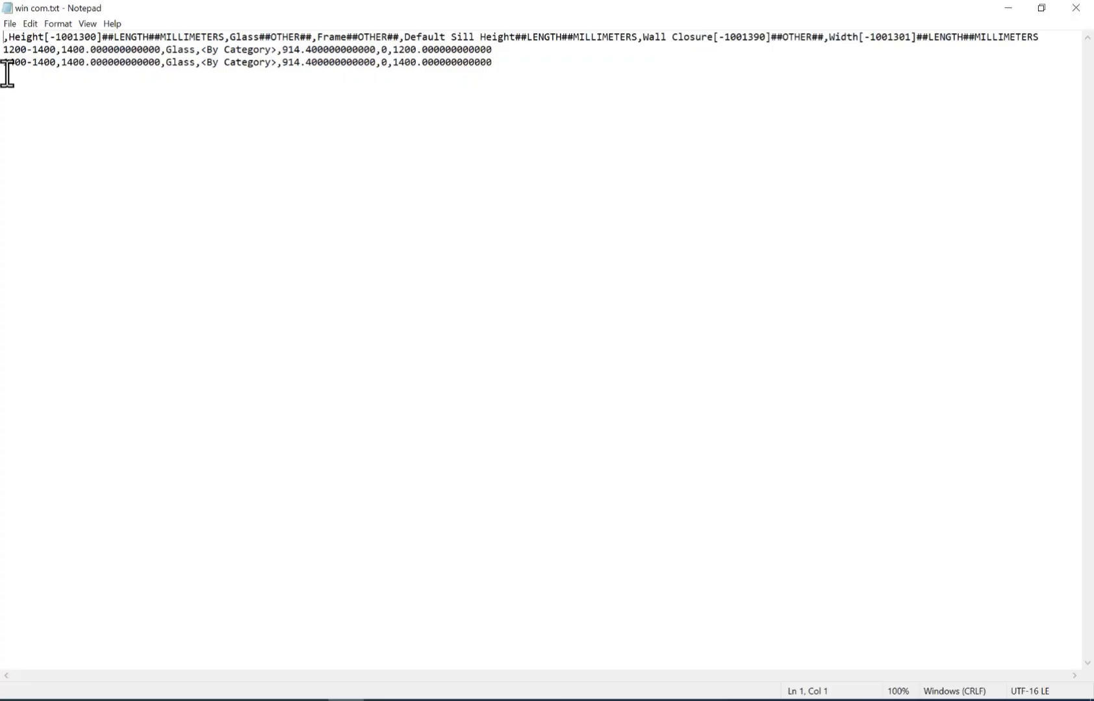
# Examine how the 1400-1400 row's name, height, glass, frame, sill height and width values match the header columns.
pyautogui.moveTo(6, 67); pyautogui.dragTo(49, 69)
pyautogui.click(56, 69)
pyautogui.doubleClick(71, 68)
pyautogui.click(70, 69)
pyautogui.moveTo(61, 69); pyautogui.dragTo(276, 70)
pyautogui.doubleClick(293, 67)
pyautogui.click(293, 67)
pyautogui.moveTo(282, 63); pyautogui.dragTo(494, 65)
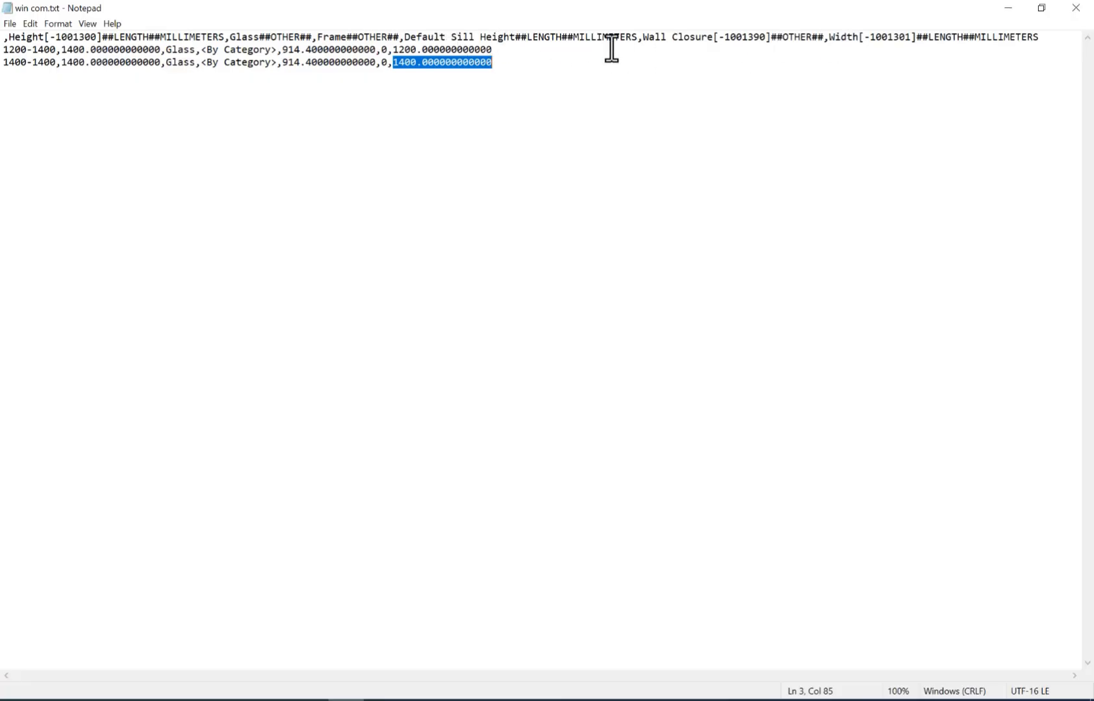
pyautogui.click(477, 133)
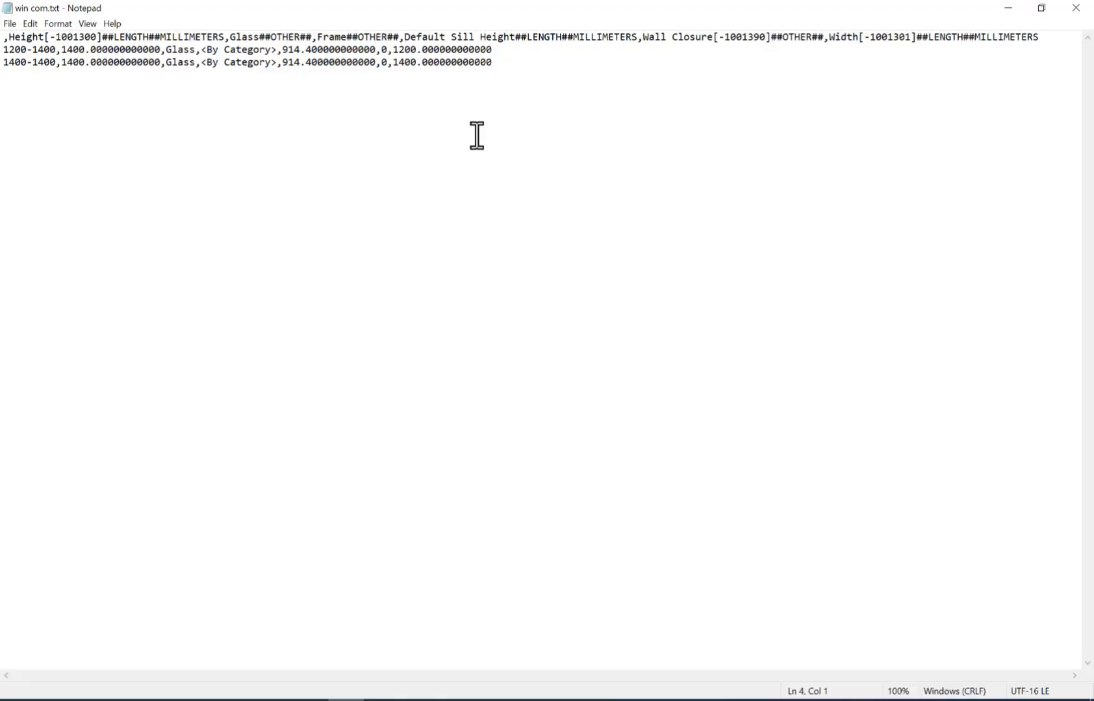
pyautogui.click(283, 698)
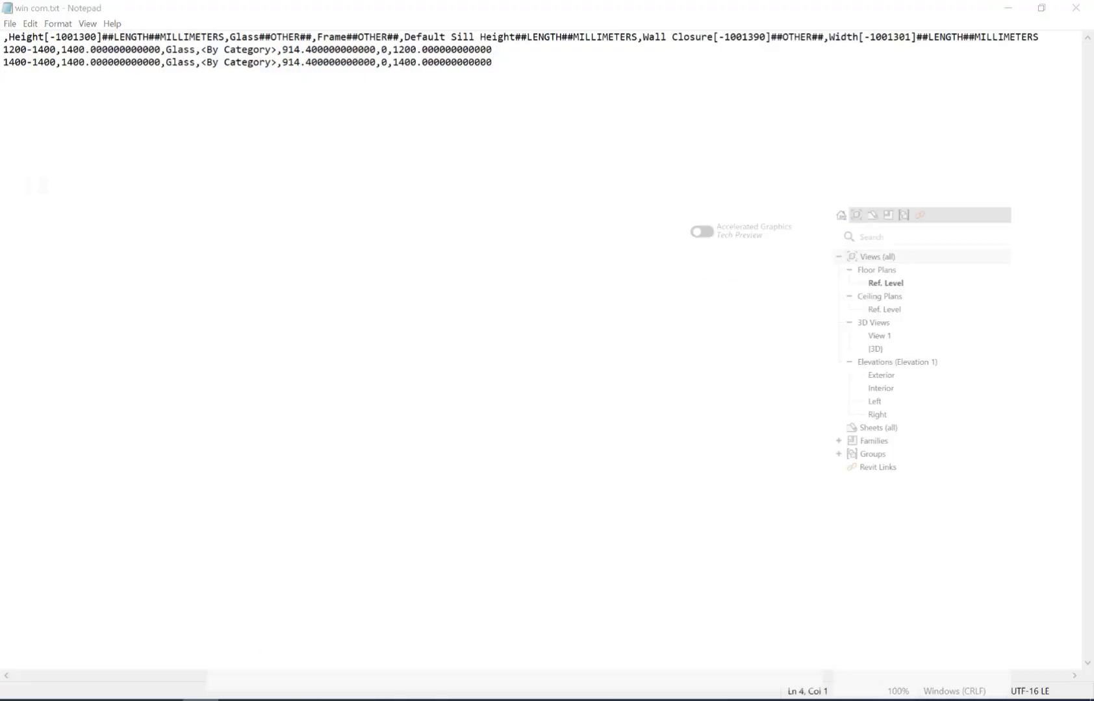
pyautogui.click(88, 79)
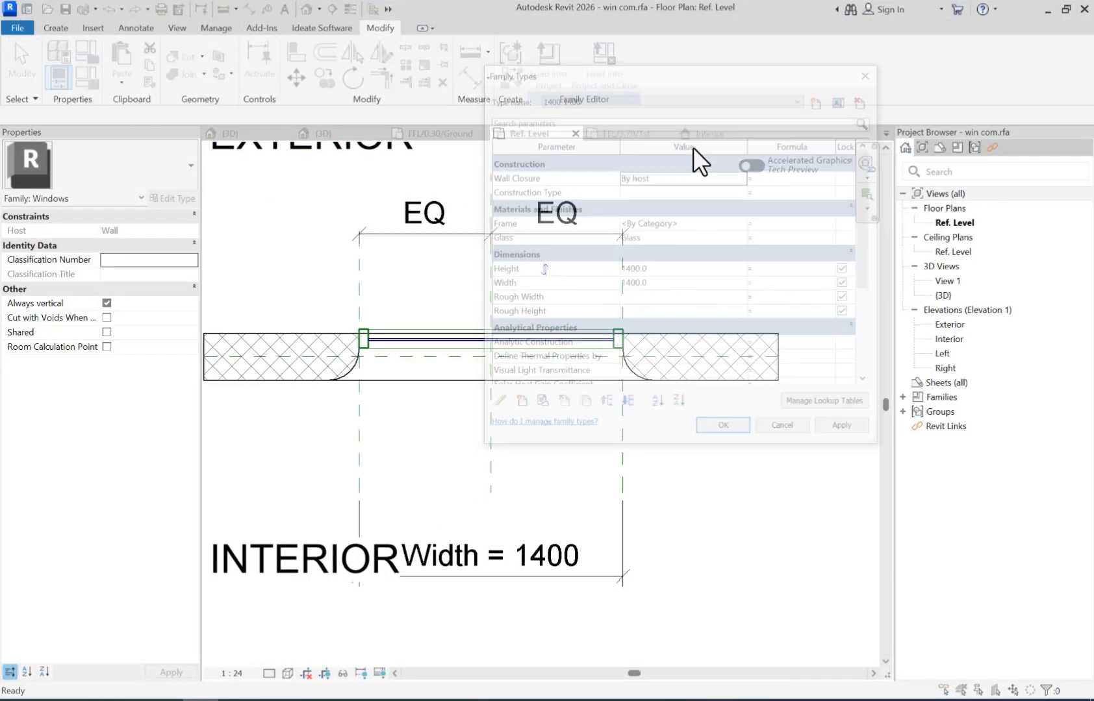
pyautogui.click(820, 98)
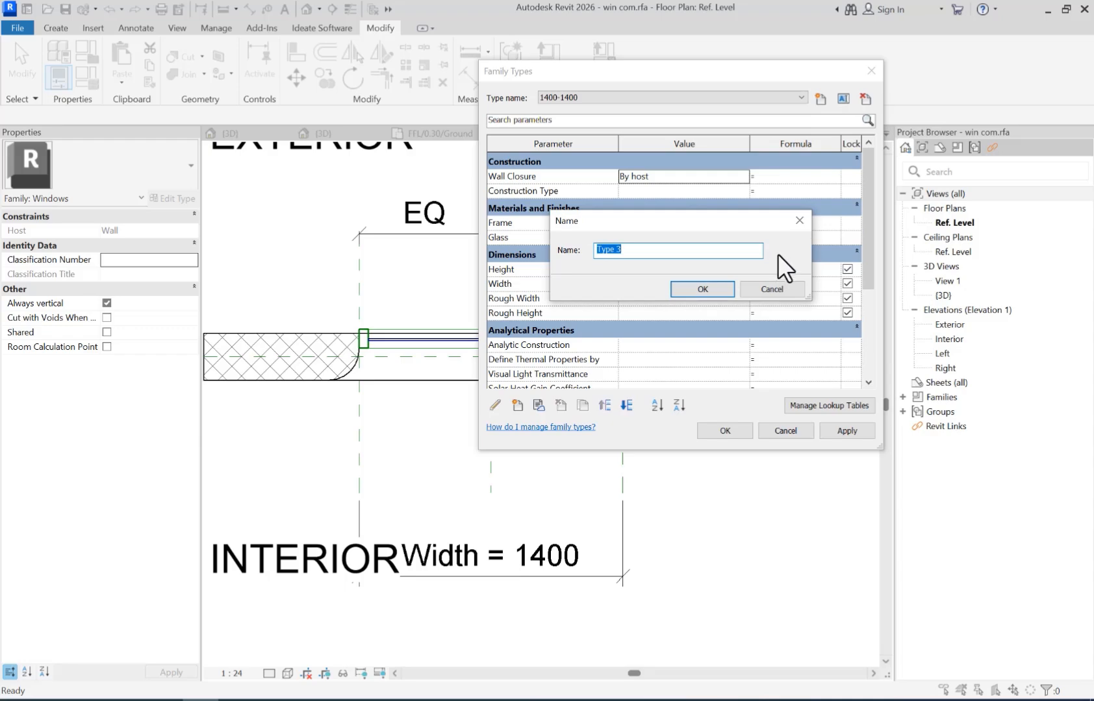
pyautogui.press('Escape')
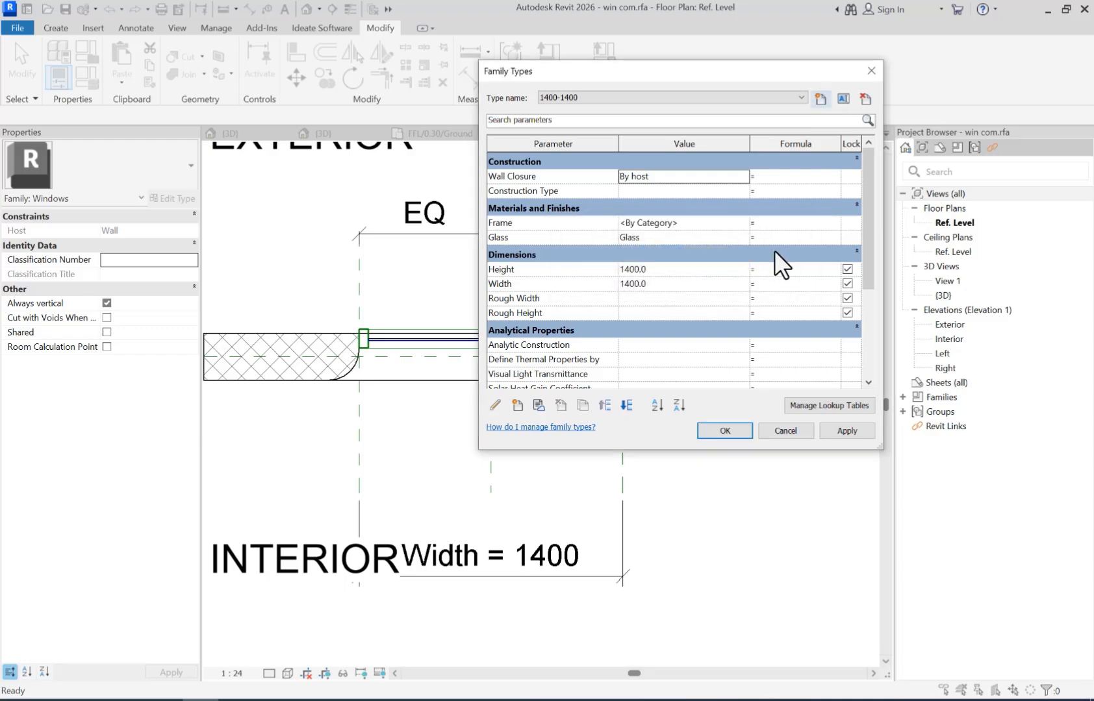
pyautogui.click(785, 430)
pyautogui.click(1046, 9)
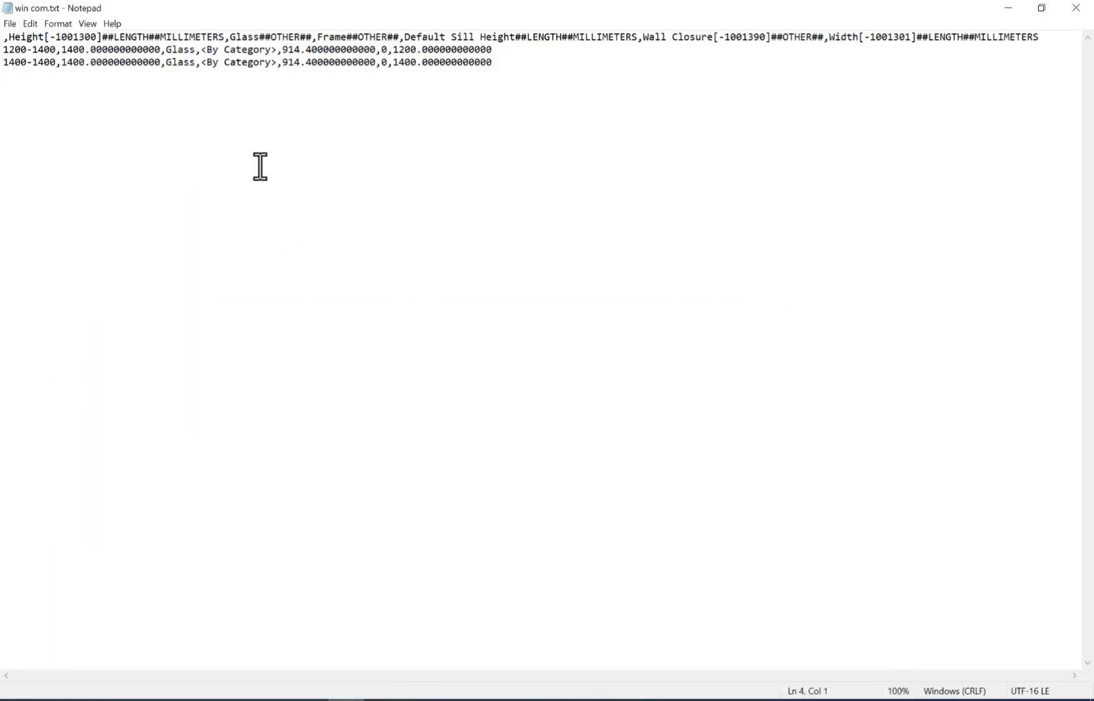
# Paste two copies of the 1400-1400 row beneath it in win com.txt and remove the blank line between them.
pyautogui.moveTo(3, 85); pyautogui.dragTo(3, 65)
pyautogui.hotkey('ctrl', 'c')
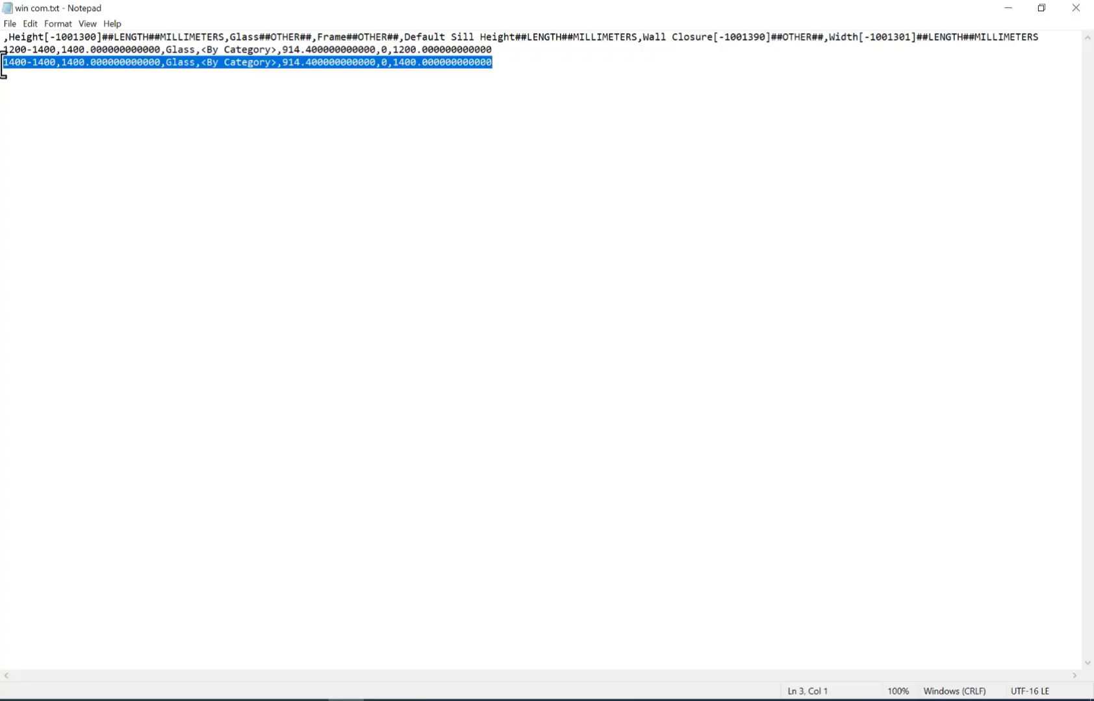
pyautogui.click(519, 66)
pyautogui.press('Return')
pyautogui.hotkey('ctrl', 'v')
pyautogui.hotkey('ctrl', 'v')
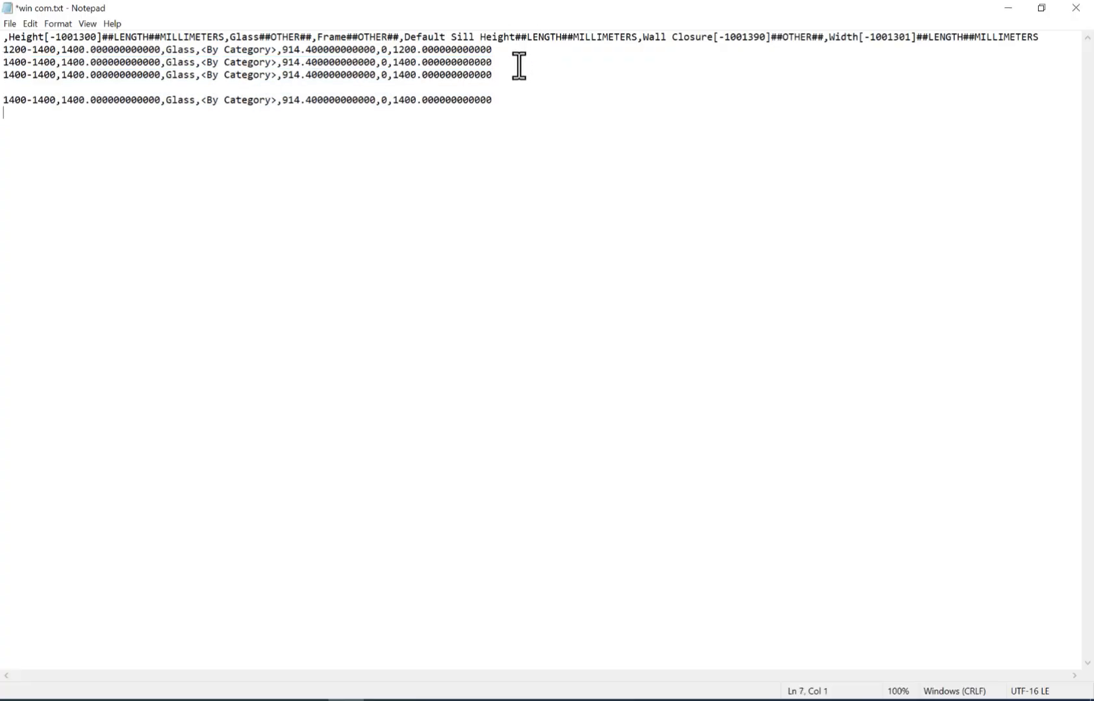
pyautogui.click(52, 87)
pyautogui.press('BackSpace')
pyautogui.click(77, 143)
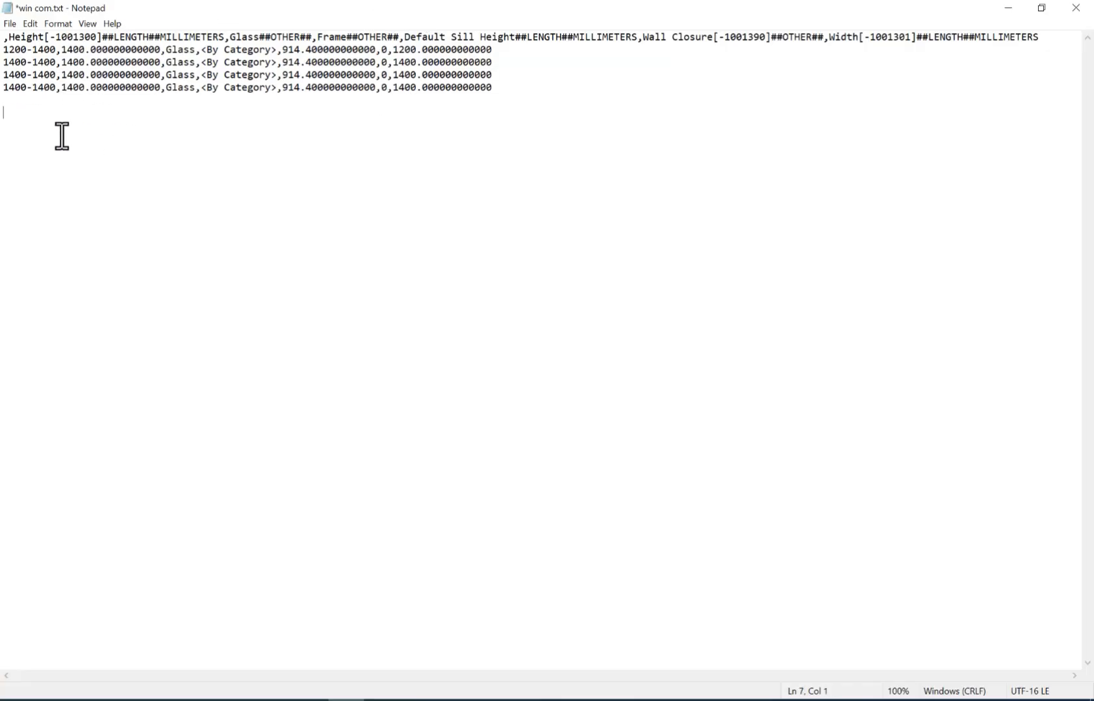
# Rename the two copied rows 1400-1600 and 1400-1800, and set the 1400-1600 row's width value to 1600.
pyautogui.moveTo(37, 75); pyautogui.dragTo(43, 89)
pyautogui.write('6')
pyautogui.write('8')
pyautogui.moveTo(398, 75); pyautogui.dragTo(405, 93)
pyautogui.write('68')
pyautogui.click(378, 185)
pyautogui.write('8')
# Save the edited win com.txt type catalog and close Notepad.
pyautogui.click(12, 24)
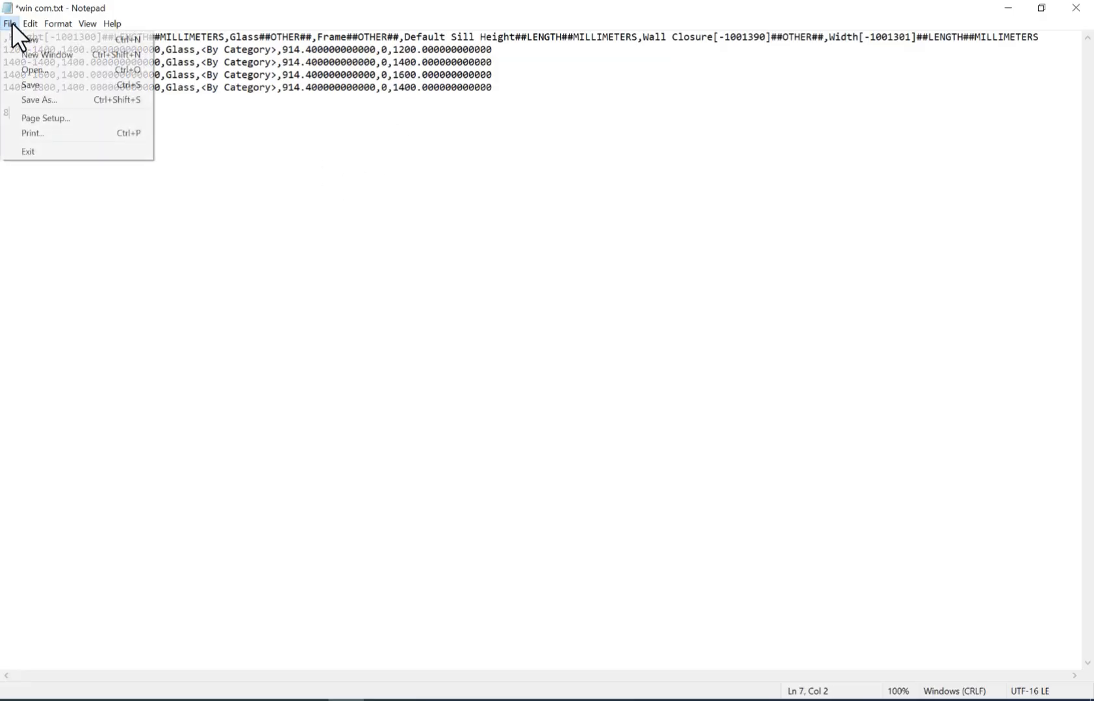
pyautogui.click(44, 85)
pyautogui.click(1075, 9)
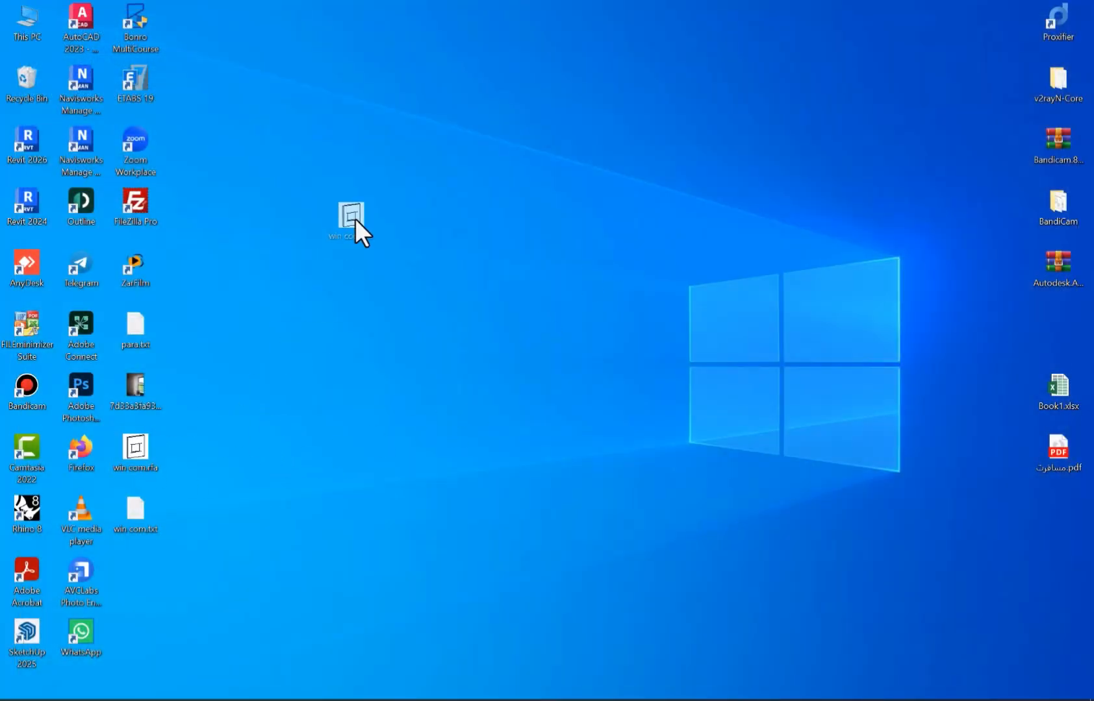
# Place win com.rfa and win com.txt side by side in an empty area of the desktop.
pyautogui.moveTo(350, 234); pyautogui.dragTo(357, 142)
pyautogui.click(325, 386)
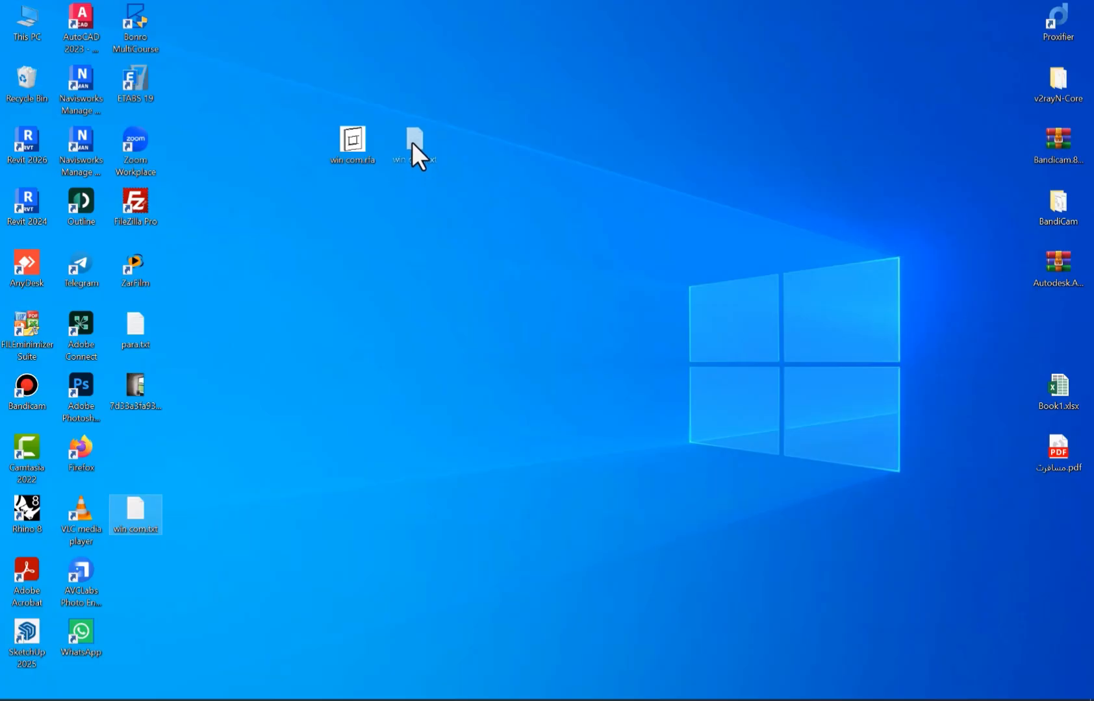
pyautogui.moveTo(412, 143); pyautogui.dragTo(412, 145)
pyautogui.click(426, 265)
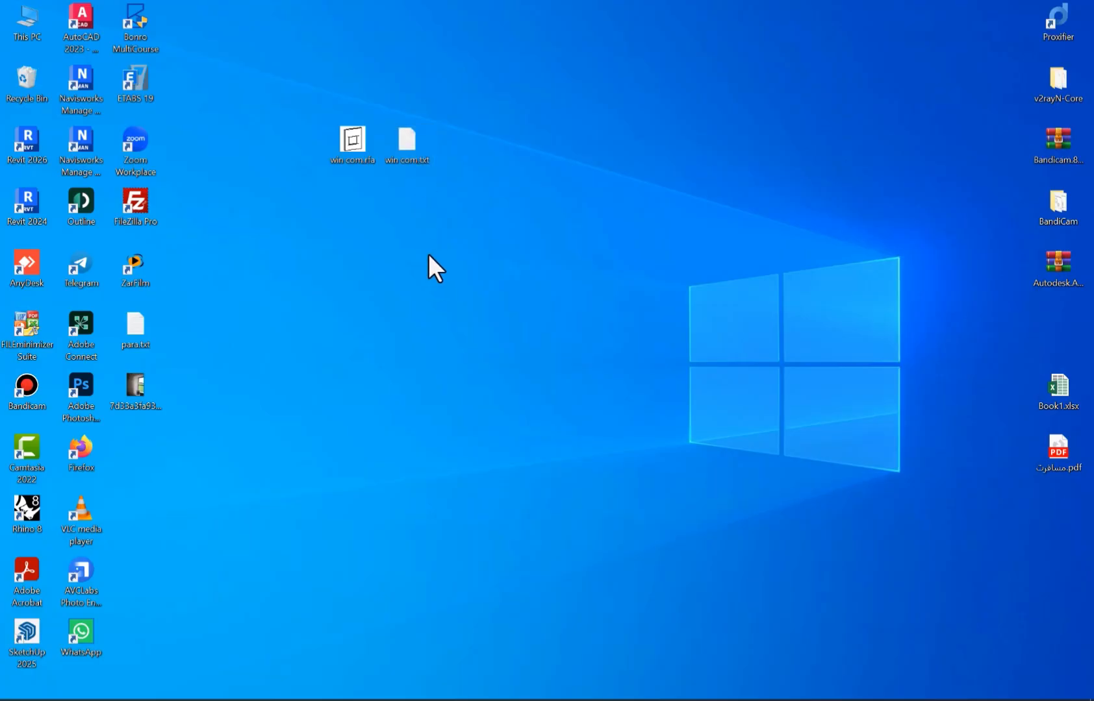
# Switch to Revit and create a new project from the Metric Multi-discipline template.
pyautogui.click(201, 699)
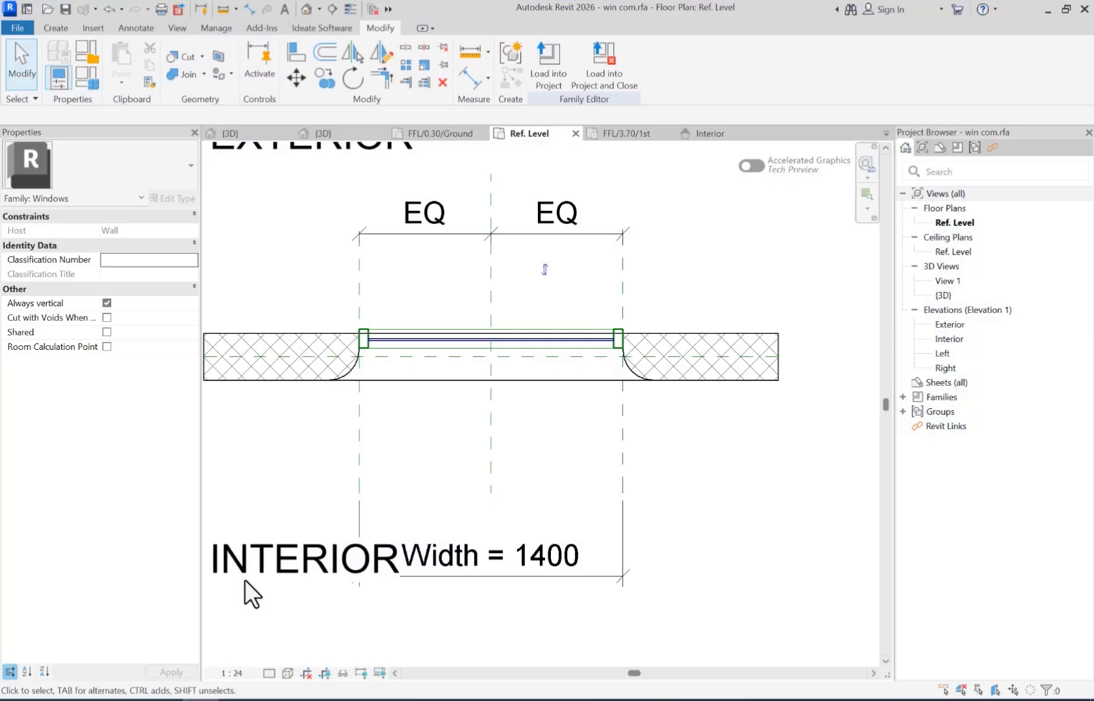
pyautogui.click(16, 28)
pyautogui.click(65, 95)
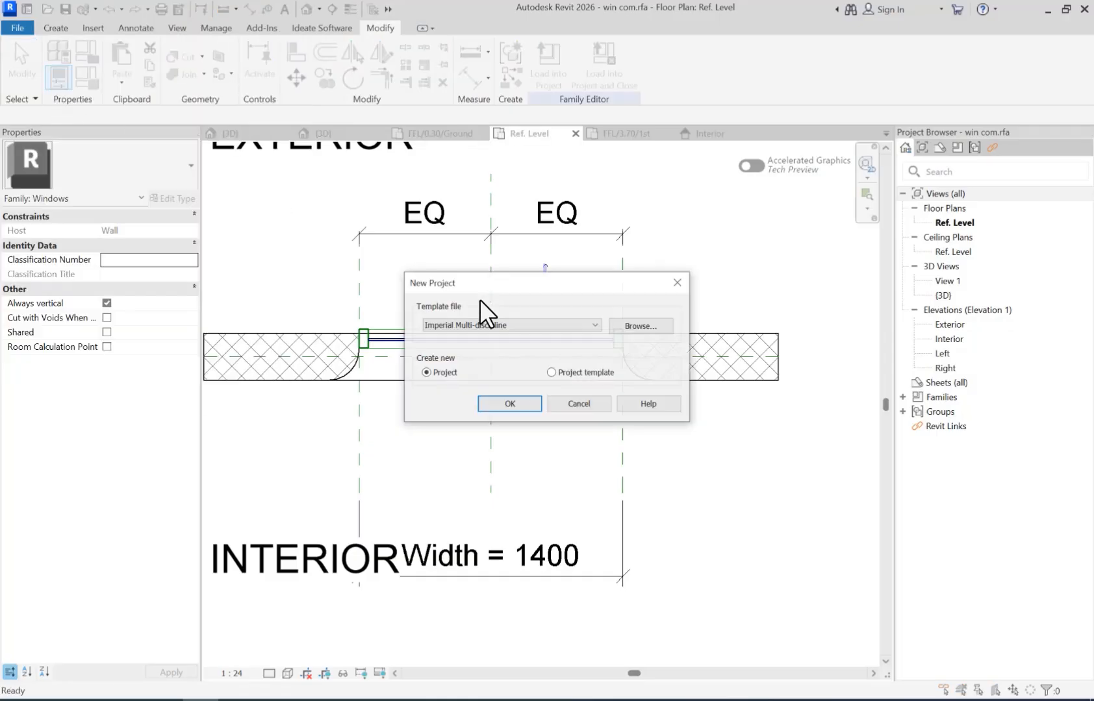
pyautogui.click(492, 325)
pyautogui.click(494, 357)
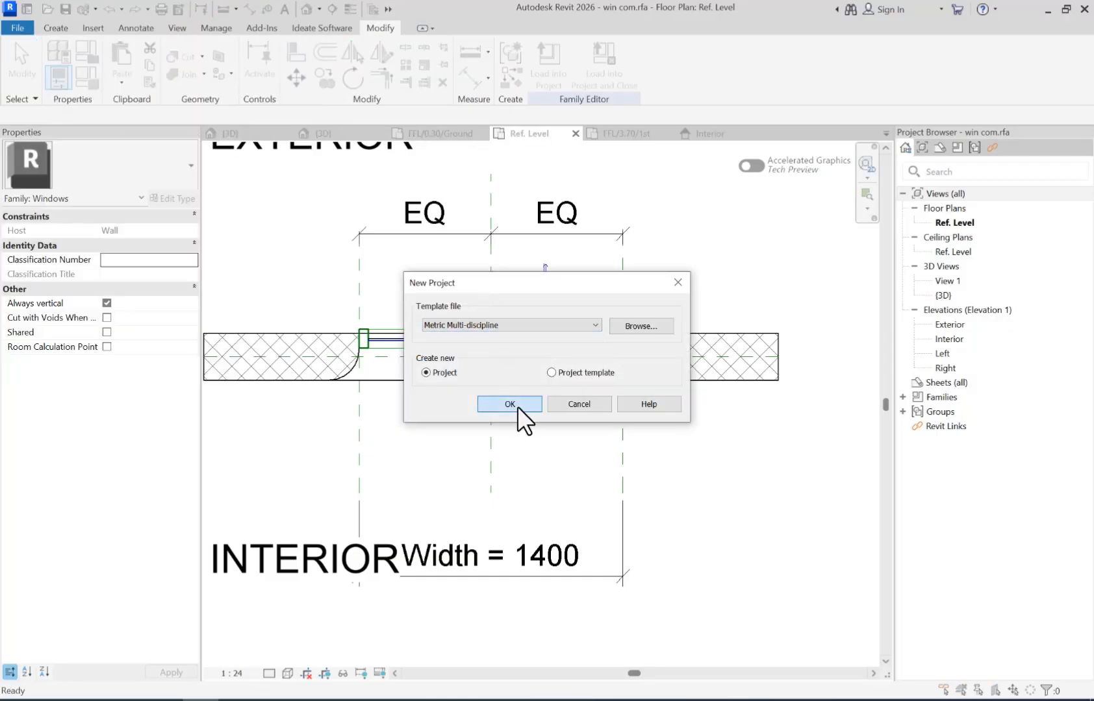
pyautogui.click(517, 406)
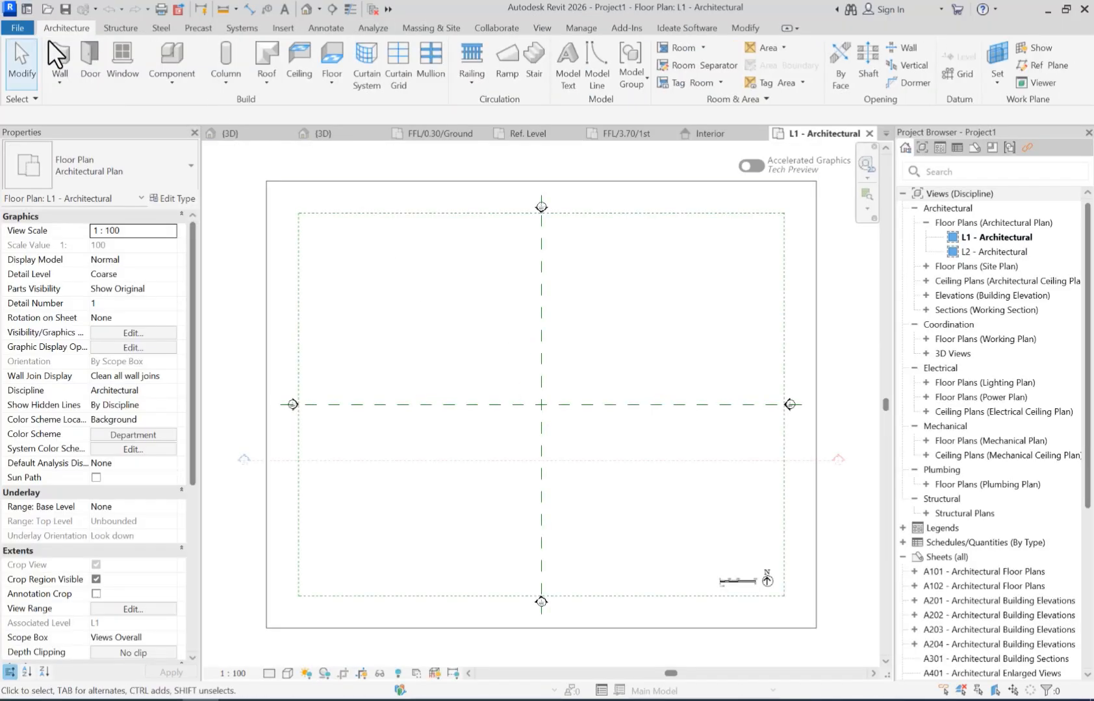
# Draw a horizontal Generic - 200mm wall about 13000 mm long in the upper-left part of the L1 - Architectural plan.
pyautogui.press('w')
pyautogui.press('a')
pyautogui.click(364, 271)
pyautogui.click(454, 272)
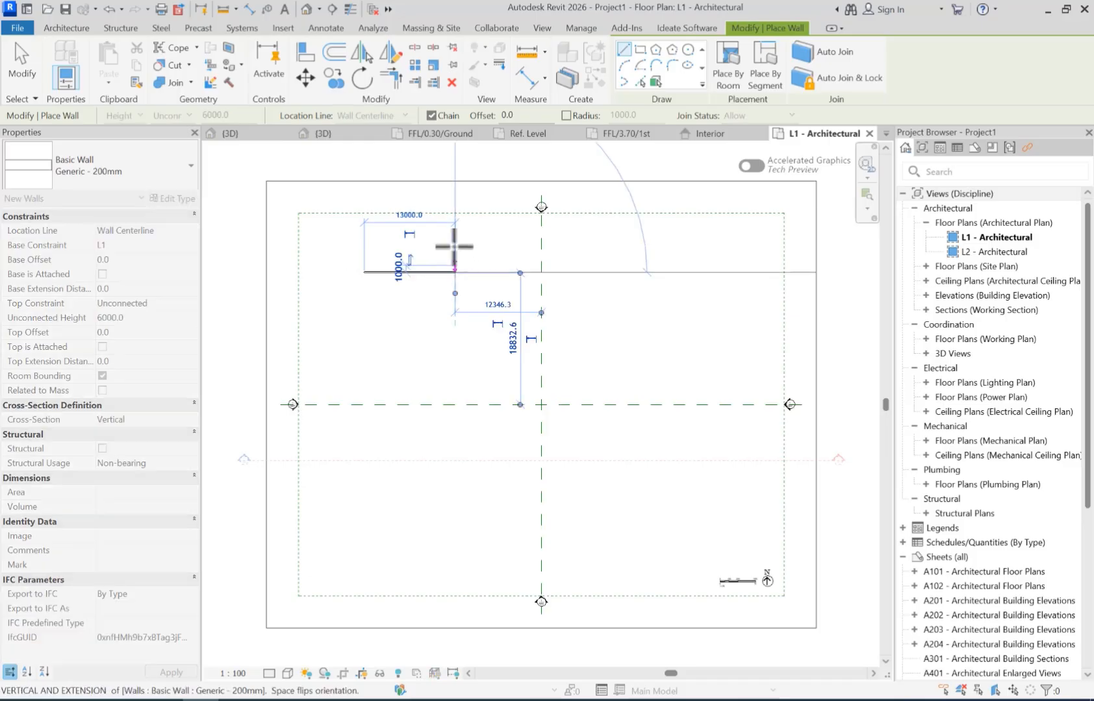
# Try to load the win com.rfa window family from the desktop into the new project.
pyautogui.press('Escape')
pyautogui.press('Escape')
pyautogui.click(127, 65)
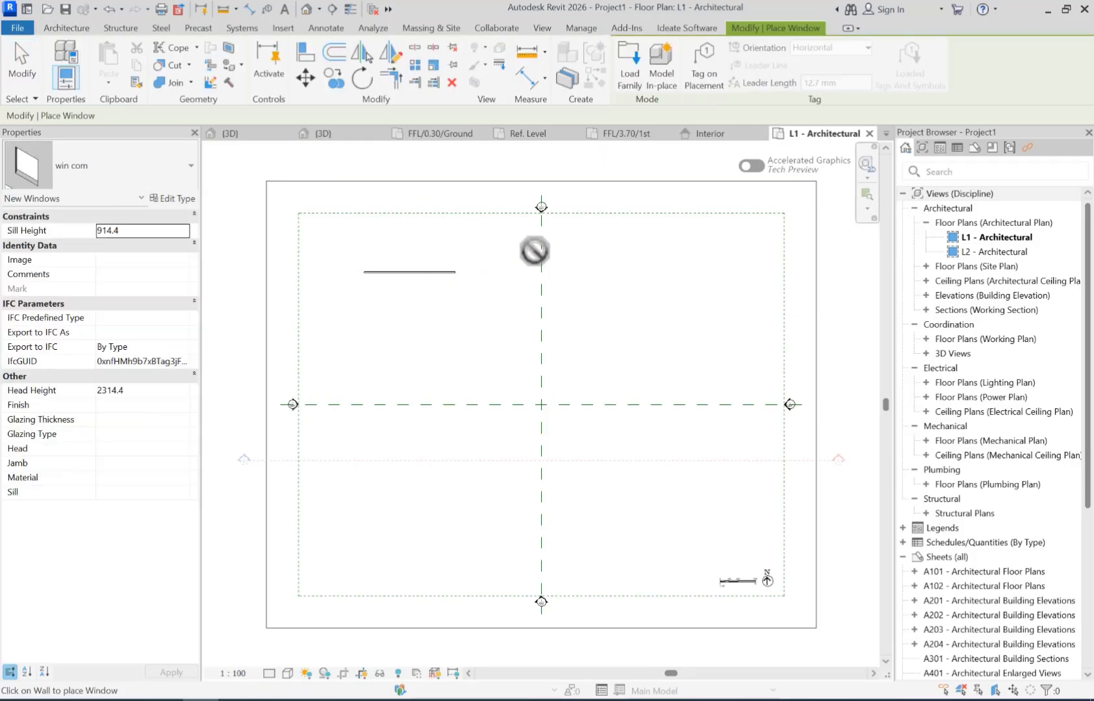
pyautogui.click(630, 74)
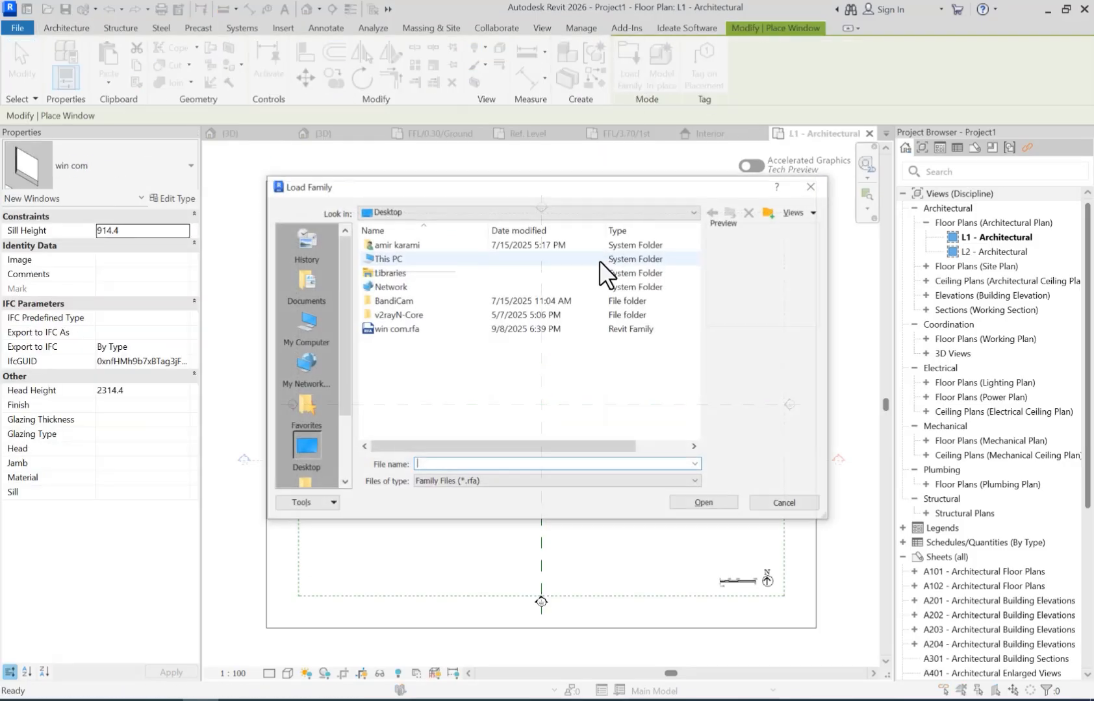
pyautogui.click(382, 328)
pyautogui.doubleClick(382, 328)
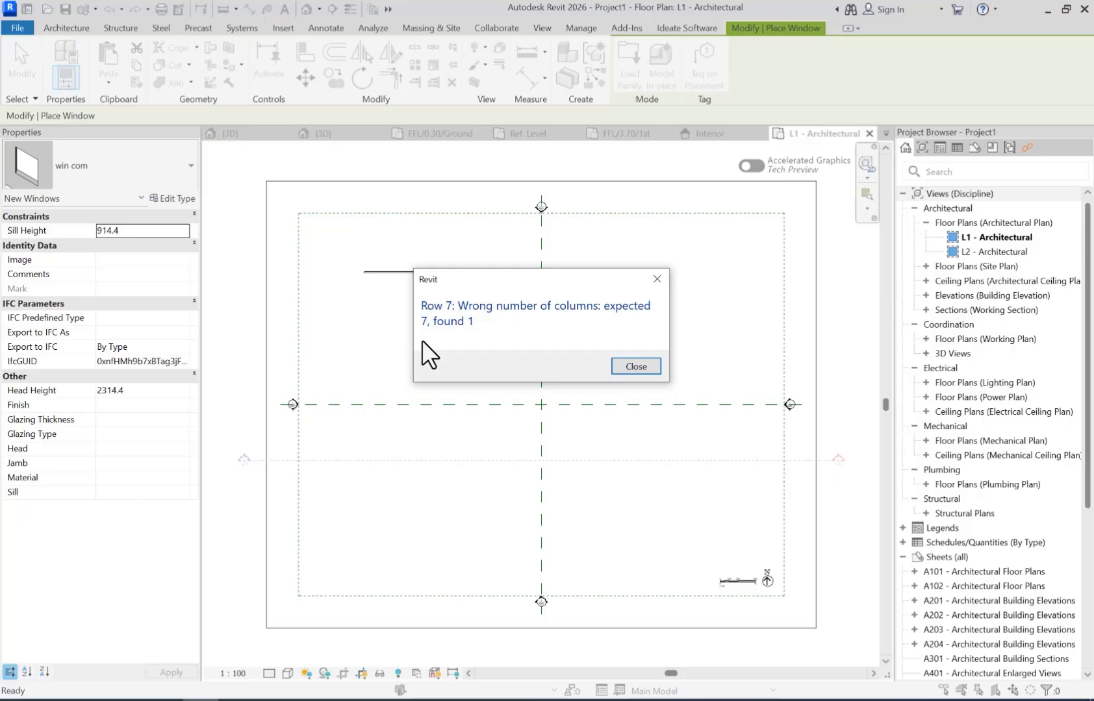
pyautogui.click(634, 366)
pyautogui.press('Escape')
pyautogui.press('Escape')
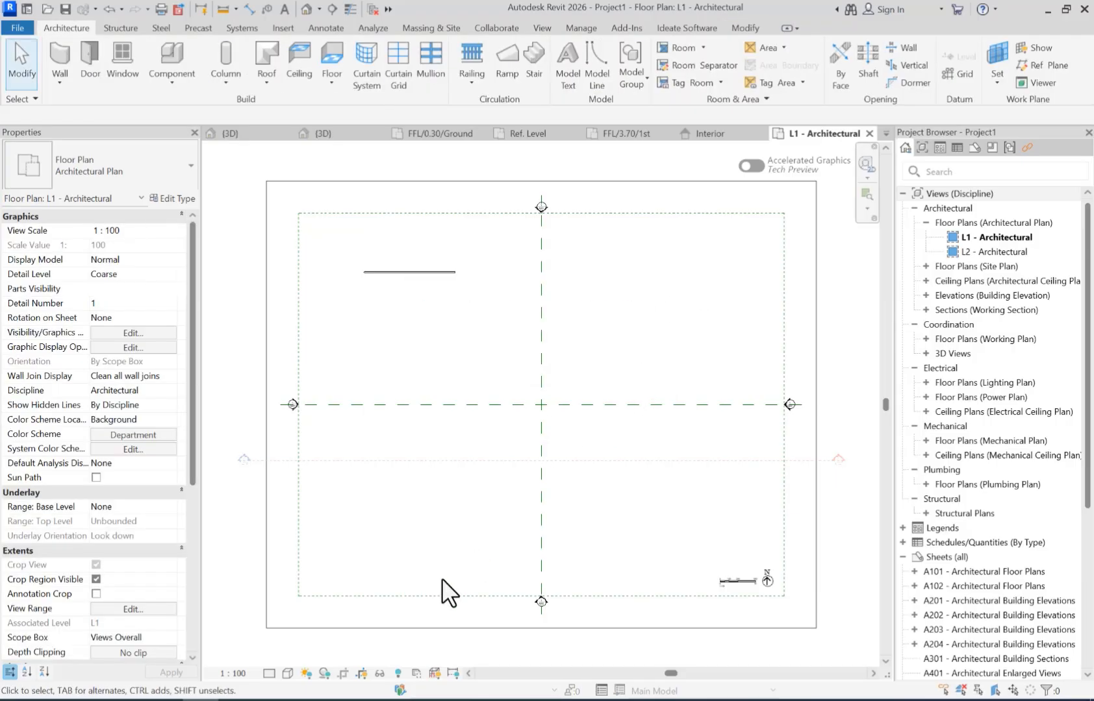
# Delete the stray 8 and the empty lines below the last type in win com.txt, save the catalog and close it.
pyautogui.click(347, 698)
pyautogui.moveTo(317, 276); pyautogui.dragTo(266, 276)
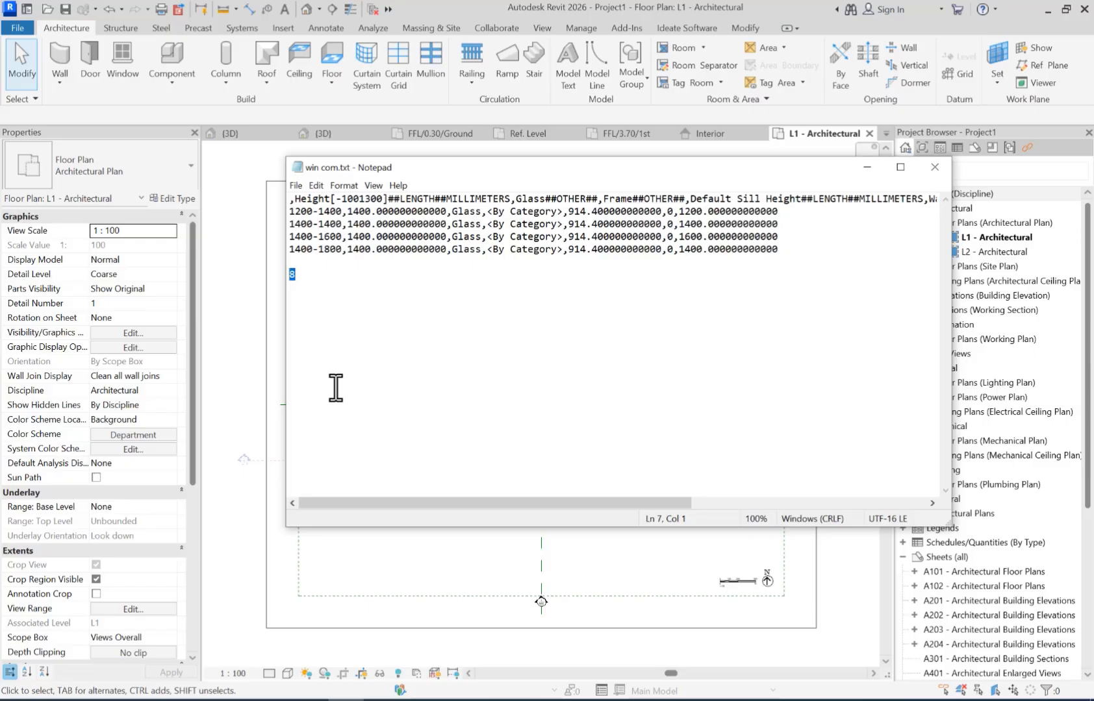
pyautogui.write('8')
pyautogui.press('BackSpace')
pyautogui.press('BackSpace')
pyautogui.press('BackSpace')
pyautogui.click(293, 185)
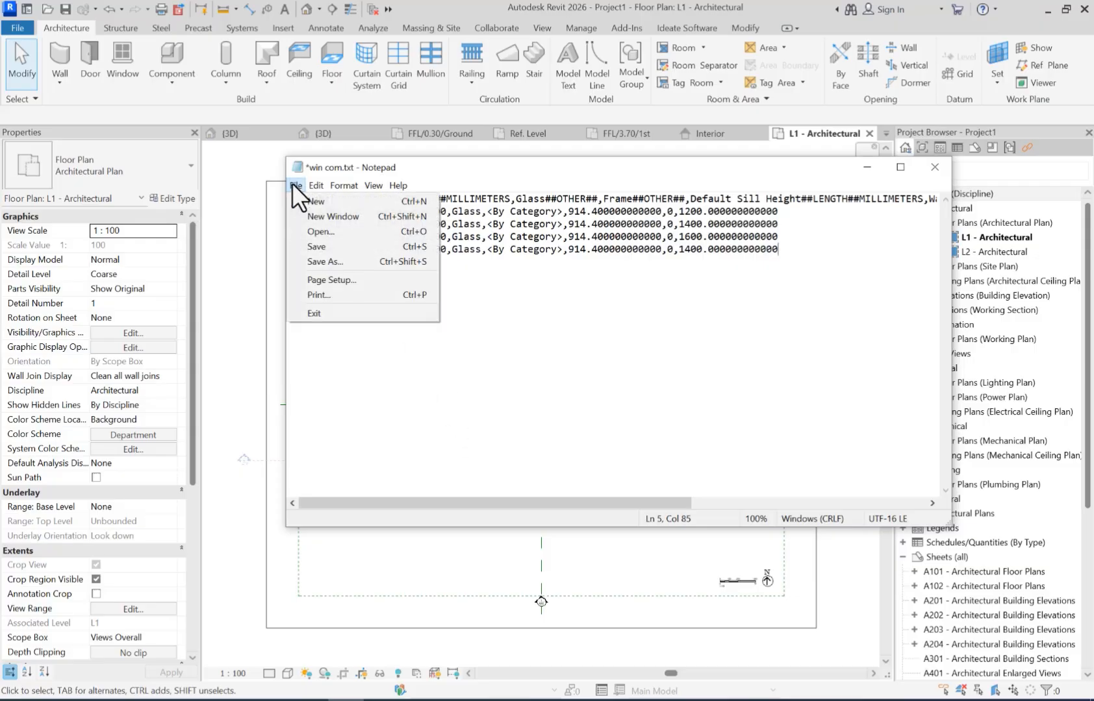
pyautogui.click(314, 240)
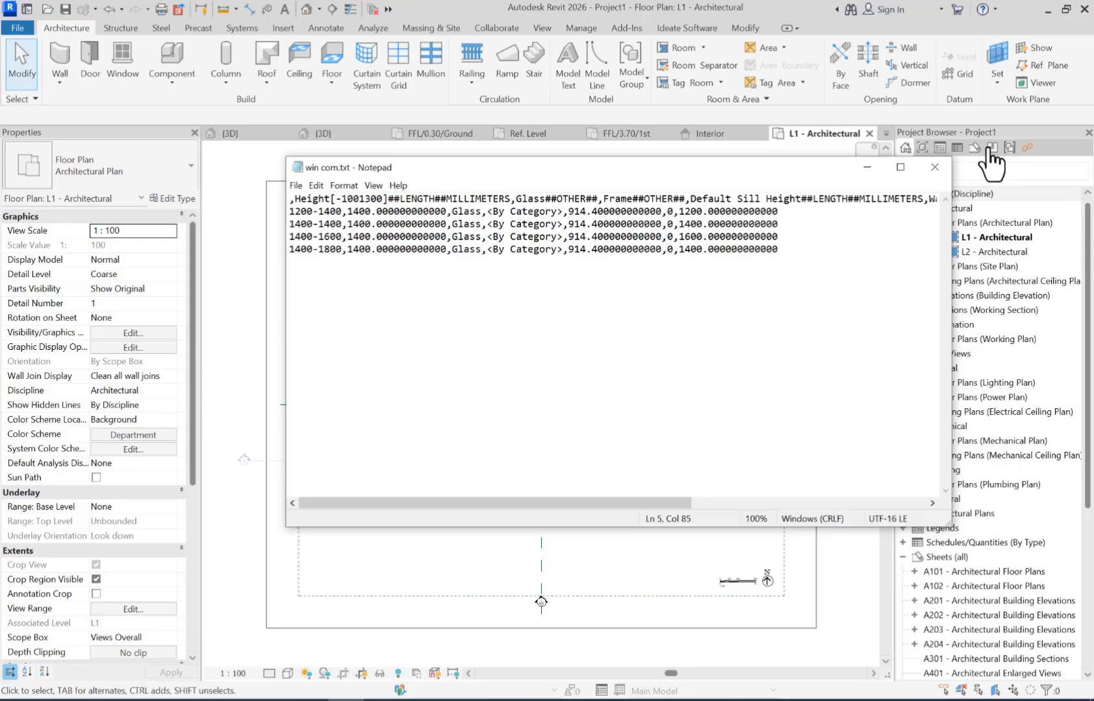
pyautogui.click(934, 167)
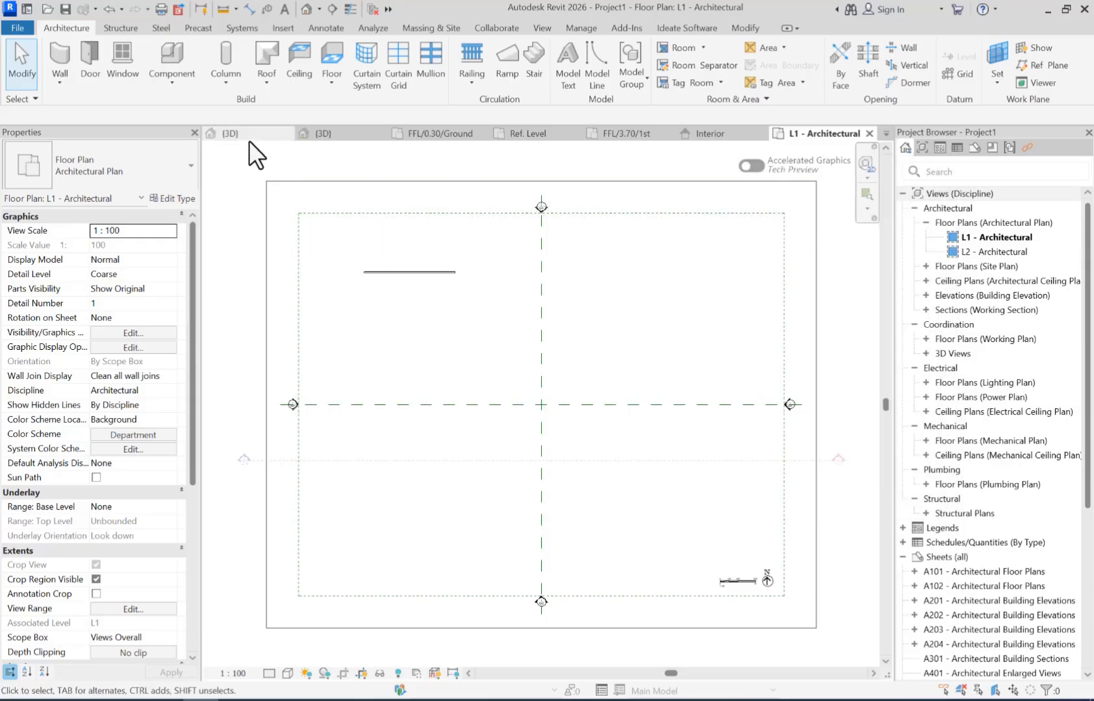
# Load win com.rfa into the project with only the 1400-1600 type from its type catalog.
pyautogui.click(123, 63)
pyautogui.click(629, 69)
pyautogui.doubleClick(405, 329)
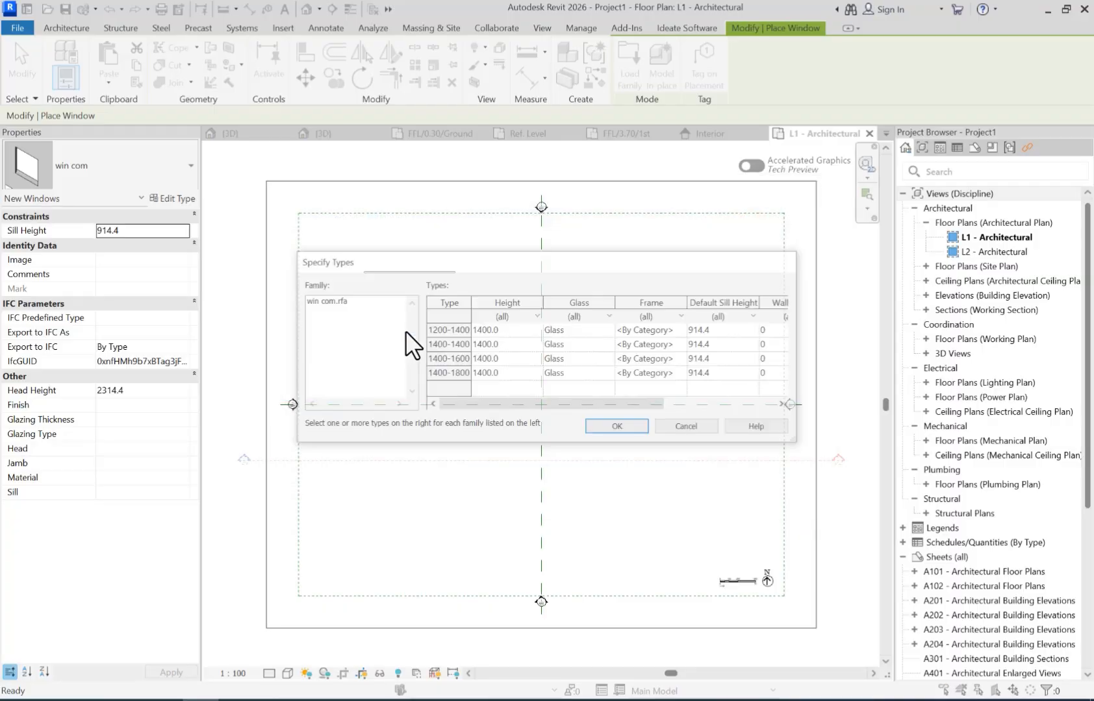
pyautogui.moveTo(625, 256); pyautogui.dragTo(456, 106)
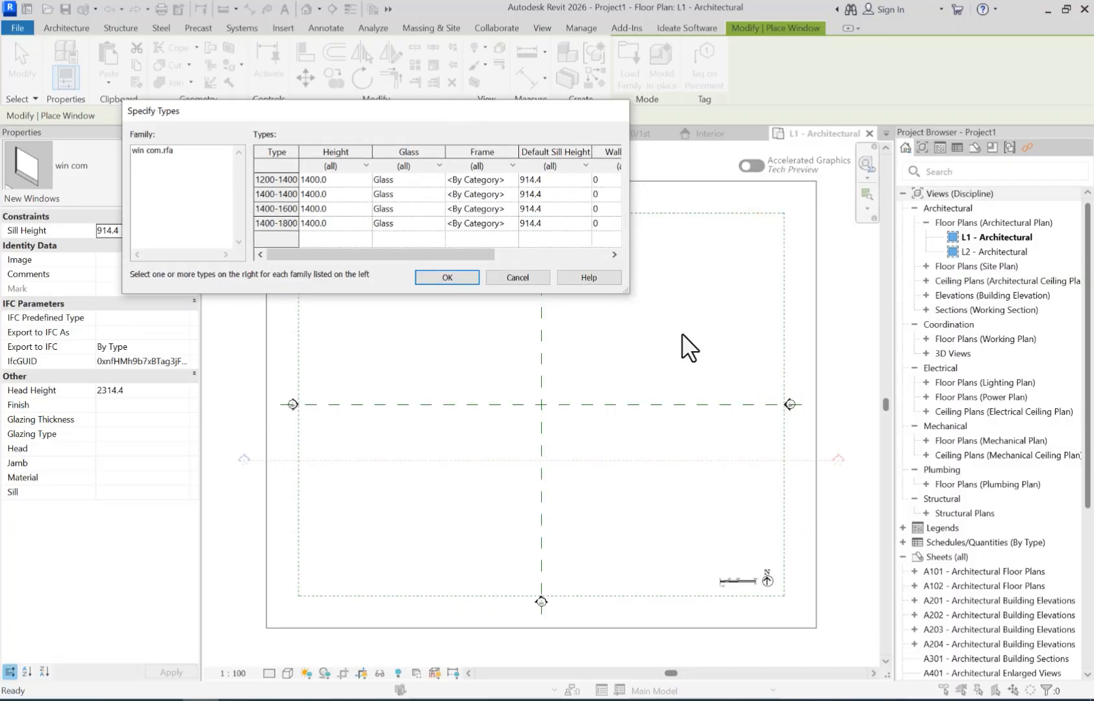
pyautogui.moveTo(628, 291); pyautogui.dragTo(1028, 361)
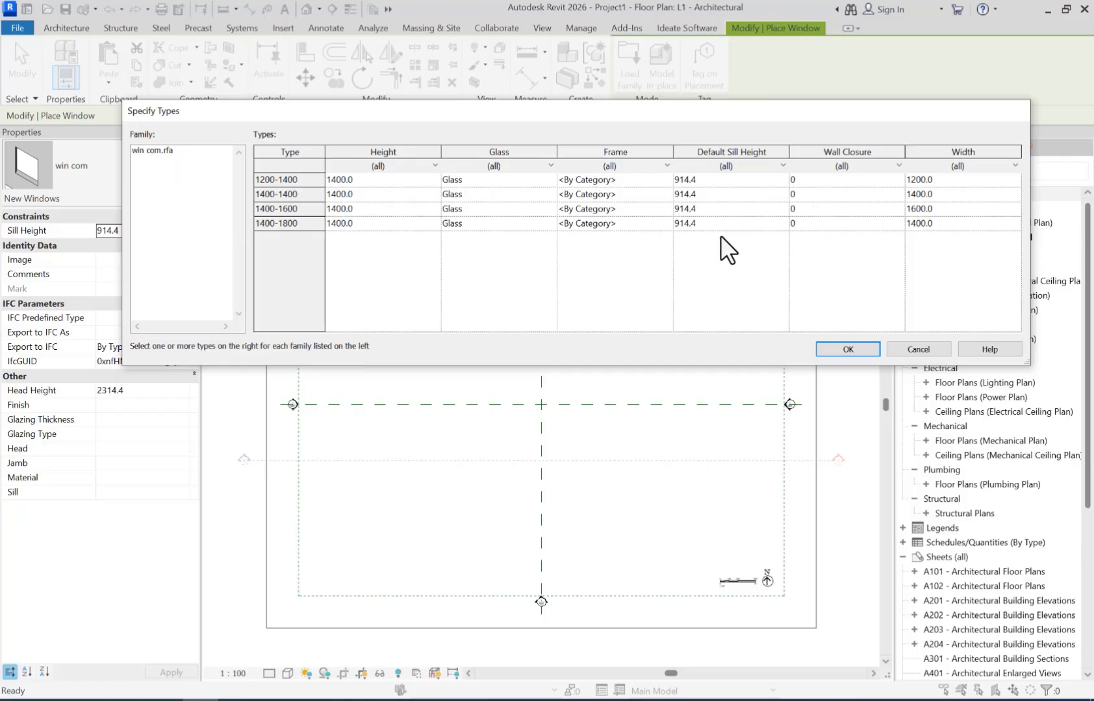
pyautogui.click(289, 209)
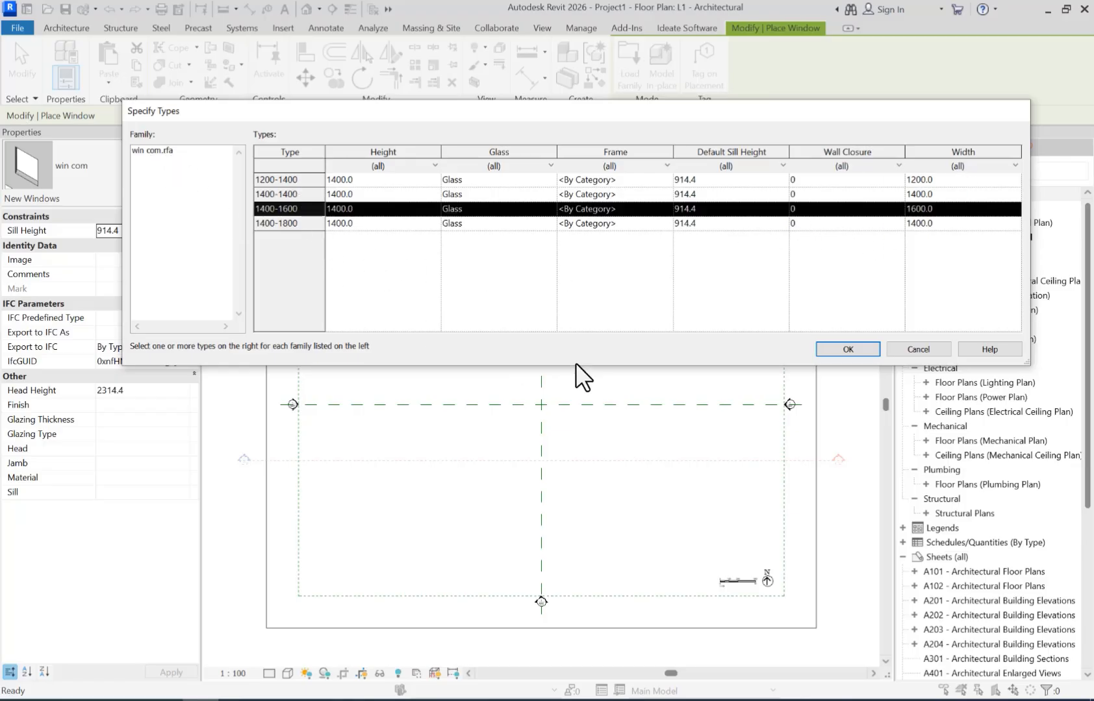
pyautogui.click(845, 350)
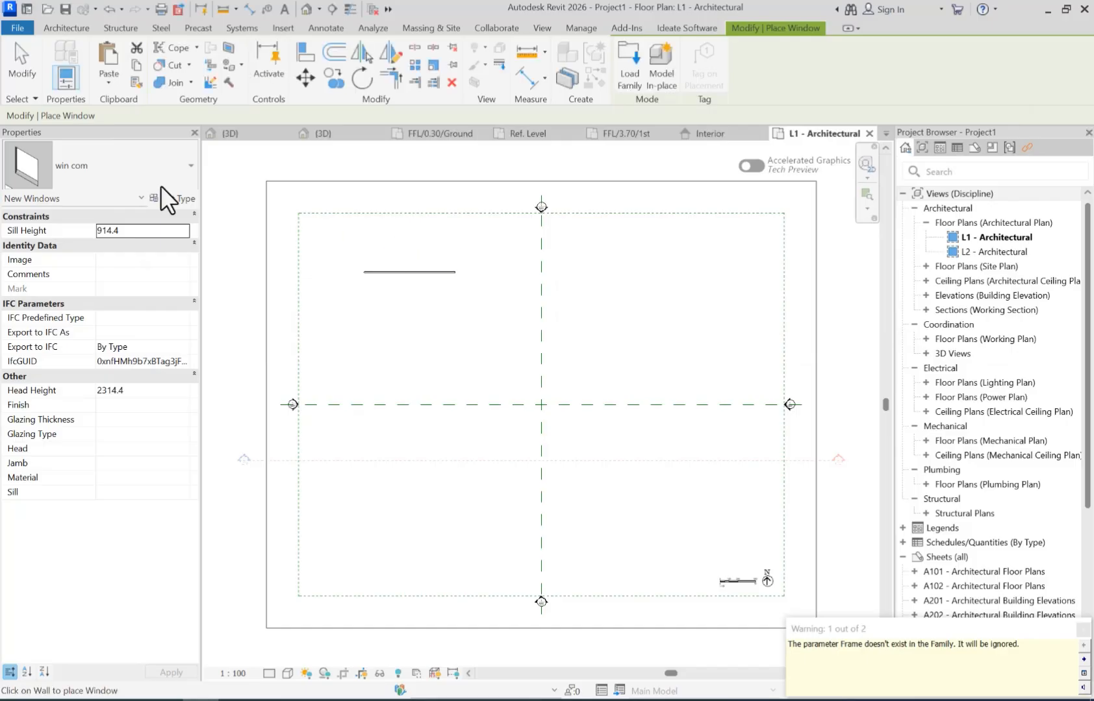
# Check which win com types are available for placement, leaving the window command without placing one.
pyautogui.click(134, 162)
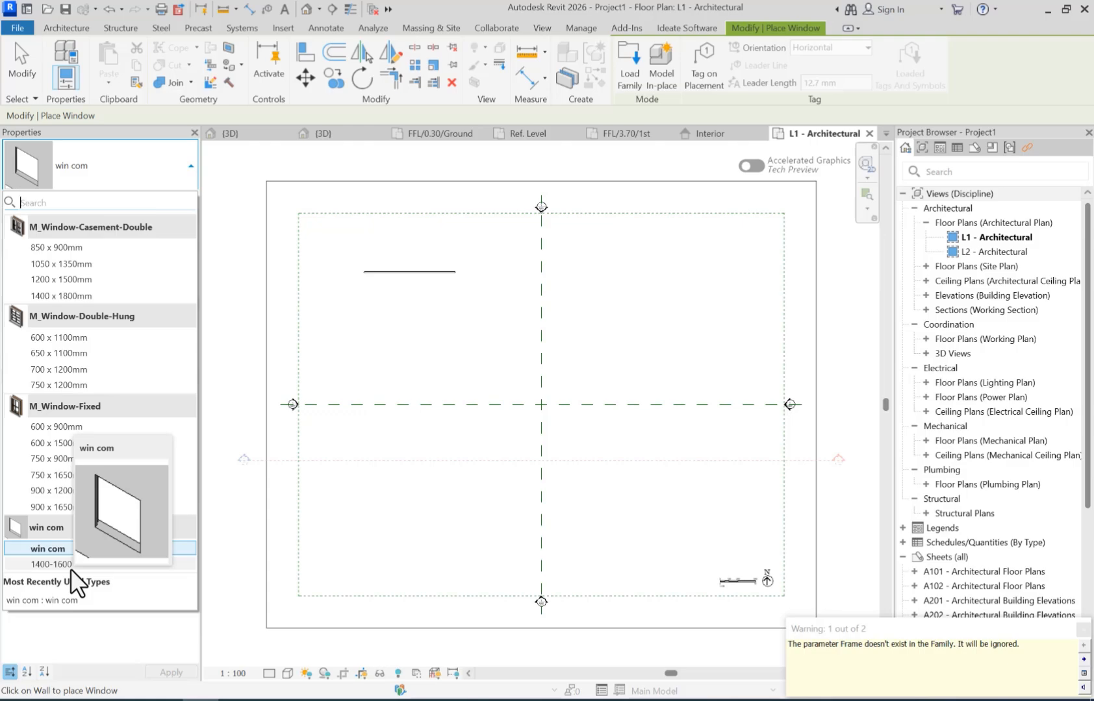
pyautogui.press('Escape')
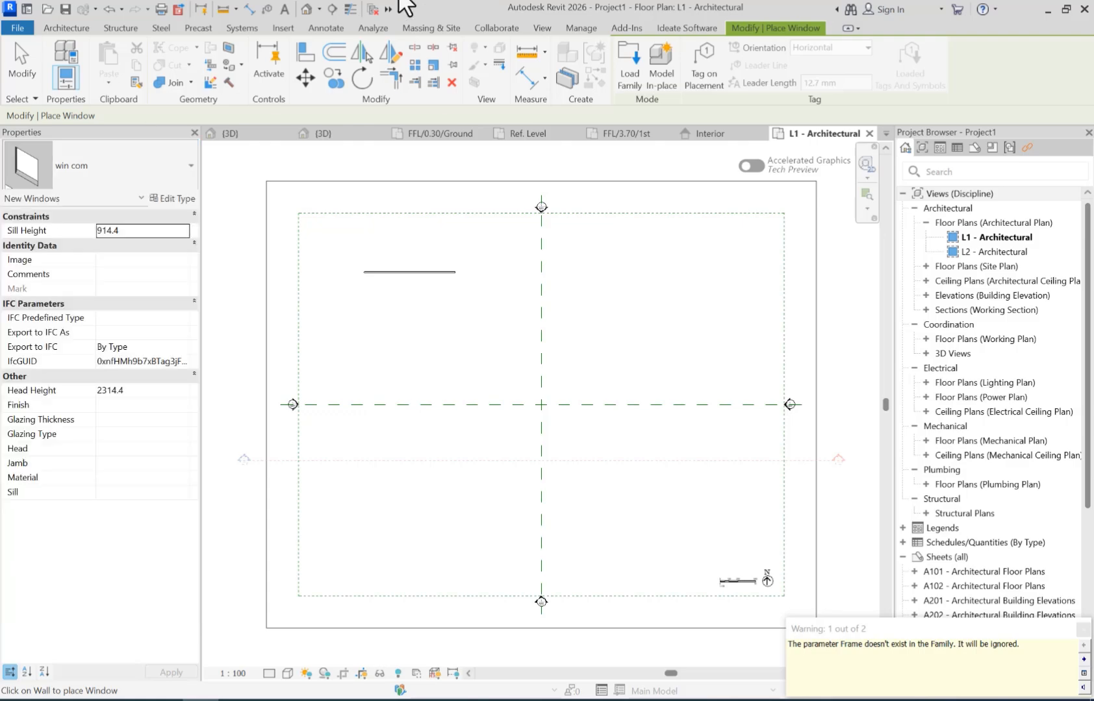
pyautogui.press('Escape')
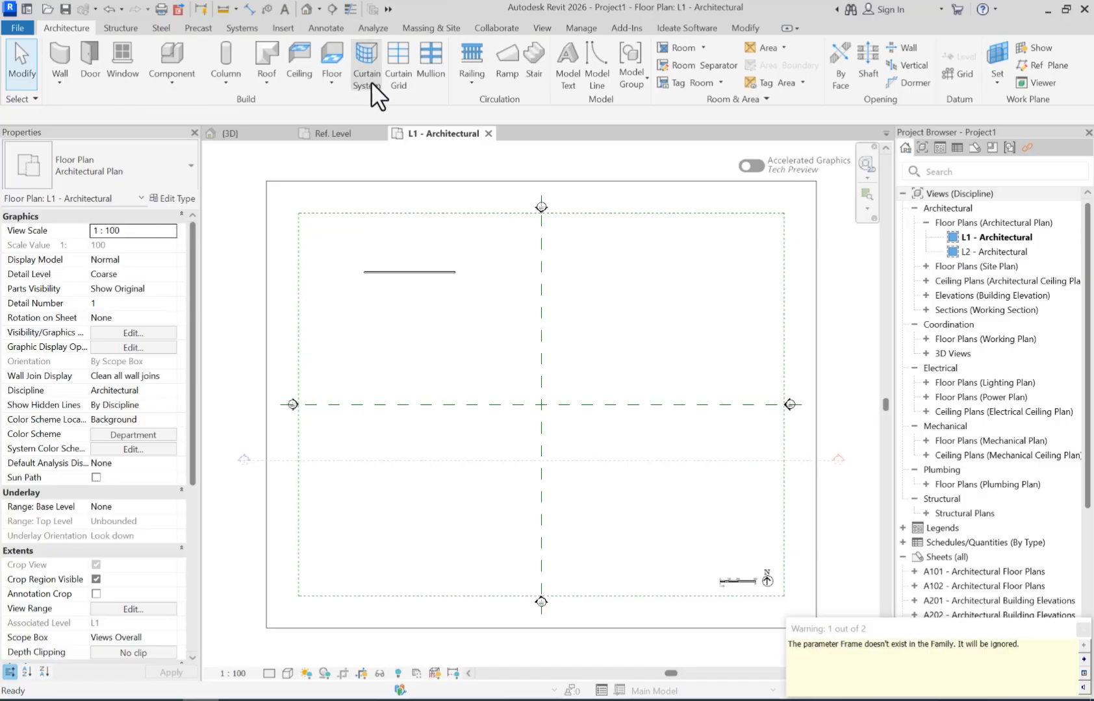
# Return to the win com family's Ref. Level view and load the family into the تمرین فصل ششم.rvt project.
pyautogui.click(342, 133)
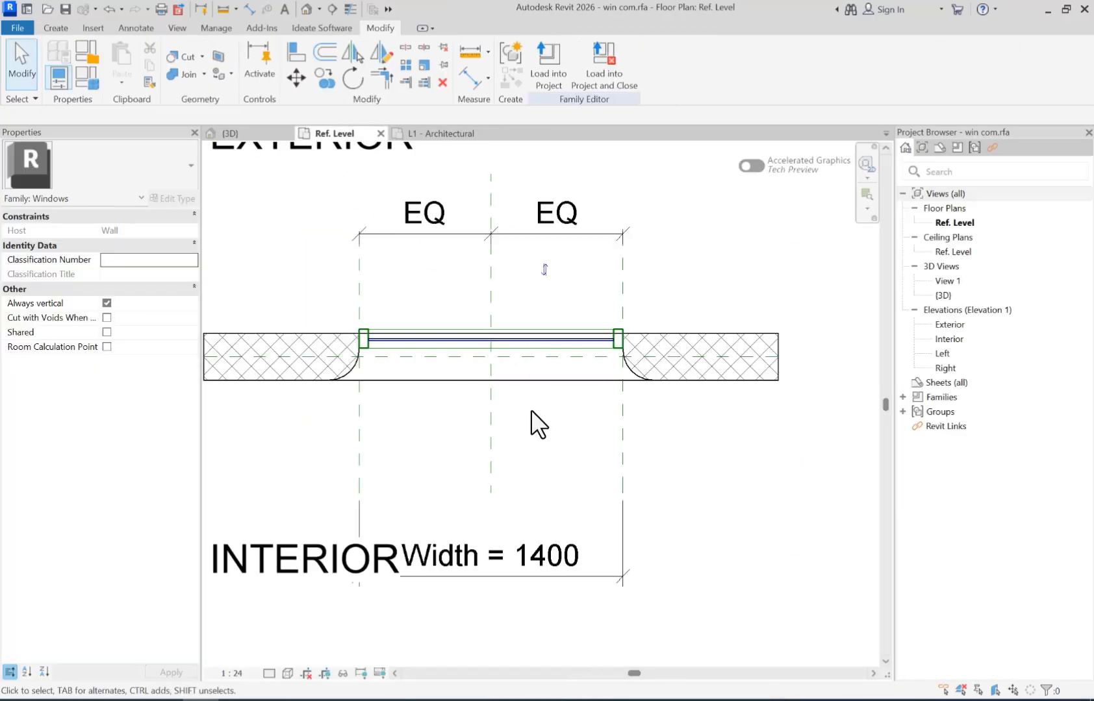
pyautogui.click(550, 65)
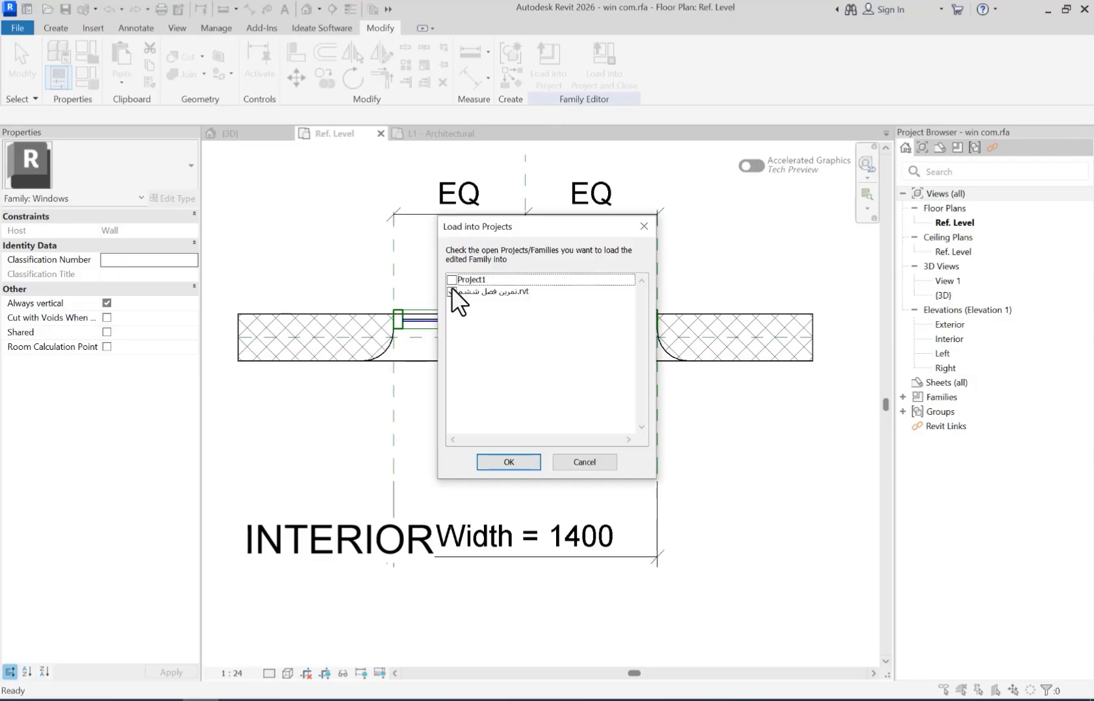
pyautogui.click(452, 292)
pyautogui.click(510, 462)
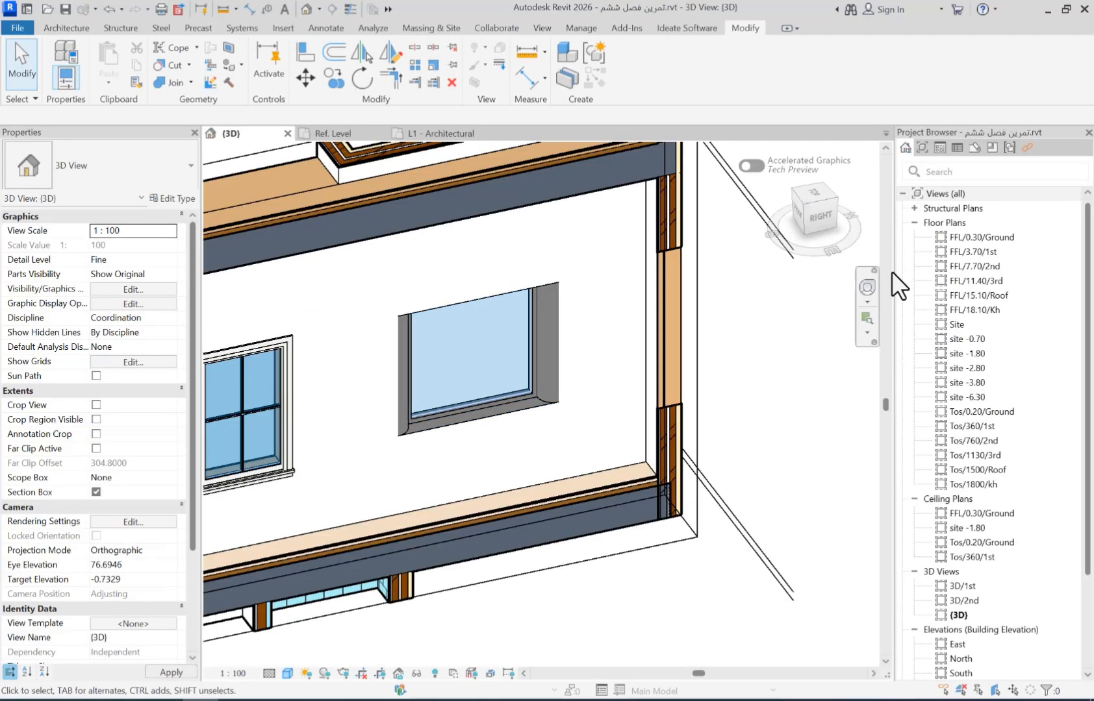
# Open the FFL/3.70/1st floor plan at the win com window and show it with thin lines.
pyautogui.doubleClick(975, 252)
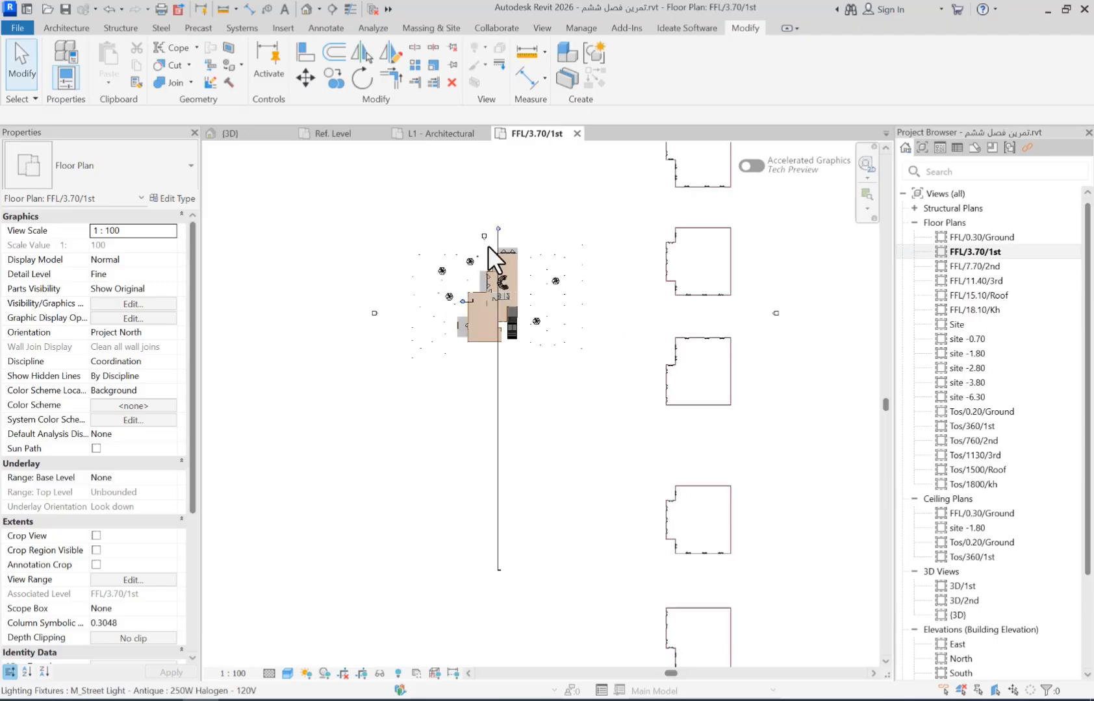
pyautogui.scroll(10, 483, 250)
pyautogui.moveTo(232, 297); pyautogui.dragTo(285, 340, button='middle')
pyautogui.press('t')
pyautogui.press('l')
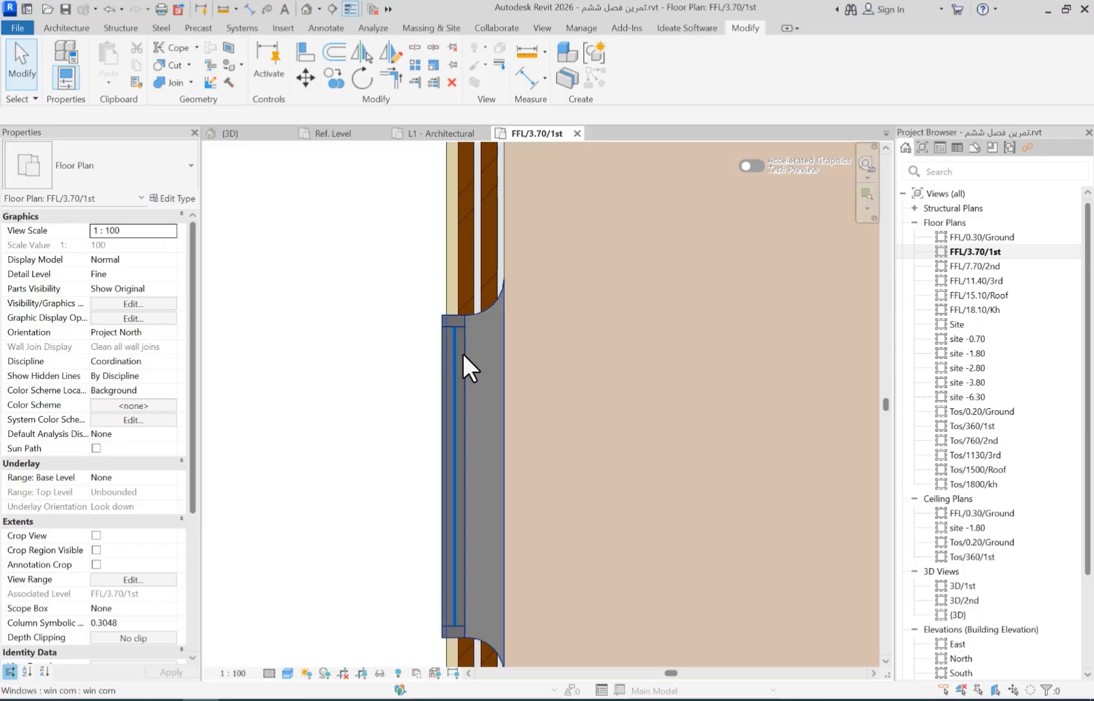
# Review the insert wrapping options and layer structure of the Rvt/W07/Brick 20cm/s-g wall hosting the win com window.
pyautogui.click(465, 225)
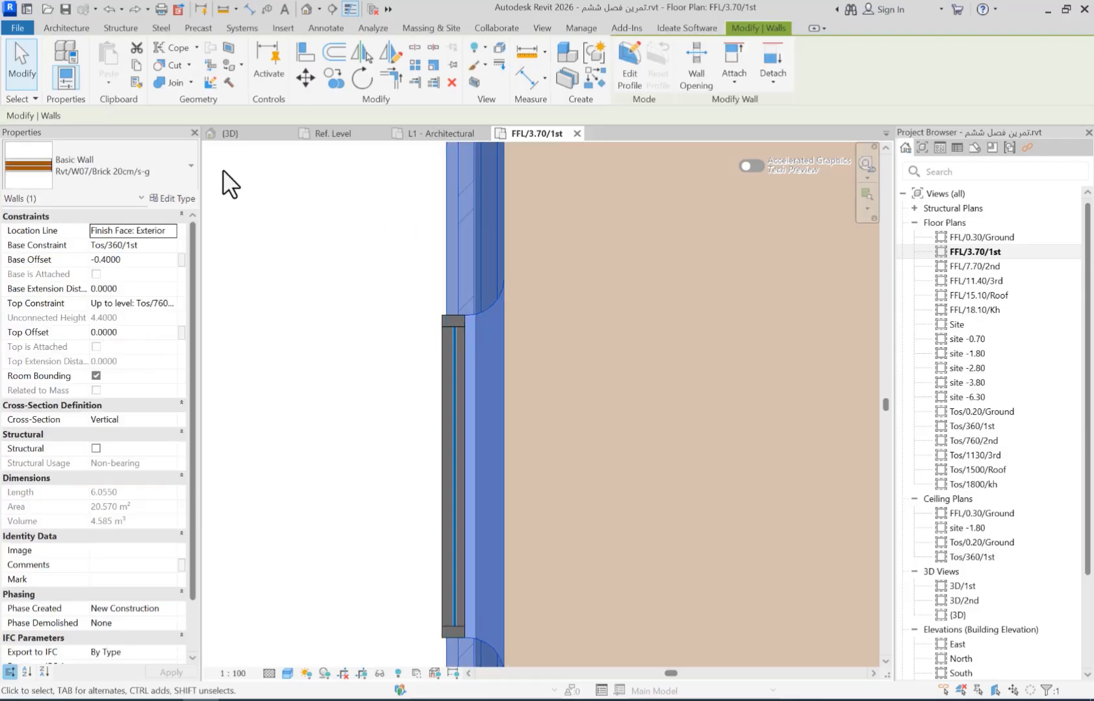
pyautogui.click(174, 198)
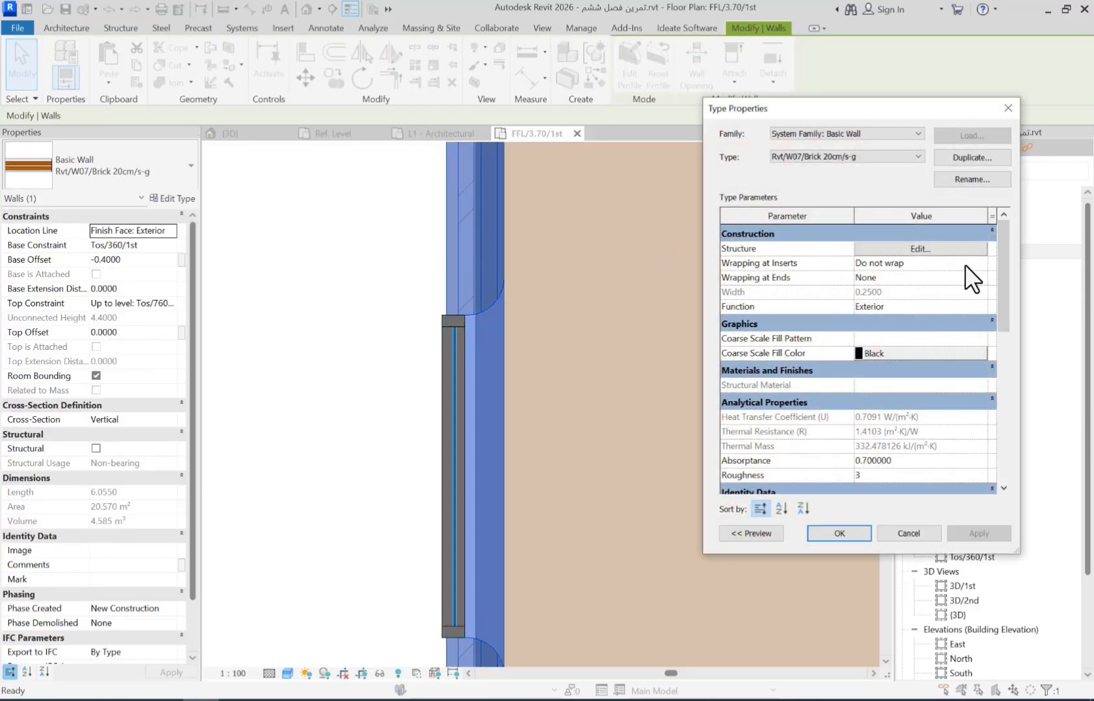
pyautogui.click(982, 264)
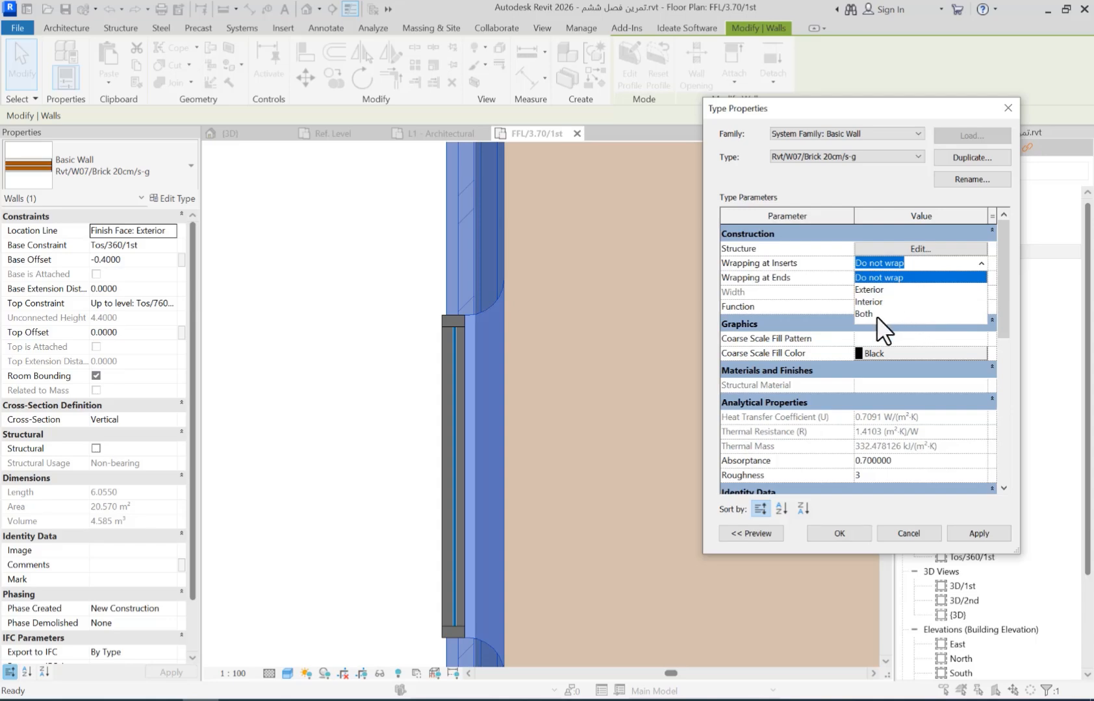
pyautogui.click(904, 244)
pyautogui.click(907, 247)
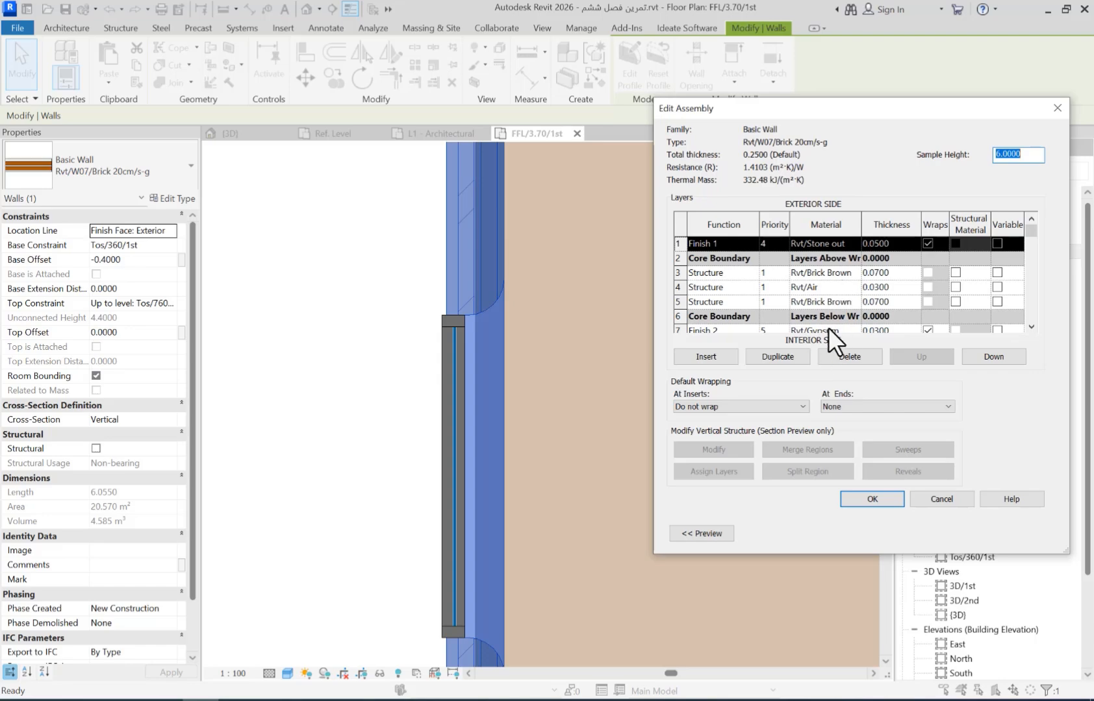
pyautogui.click(876, 501)
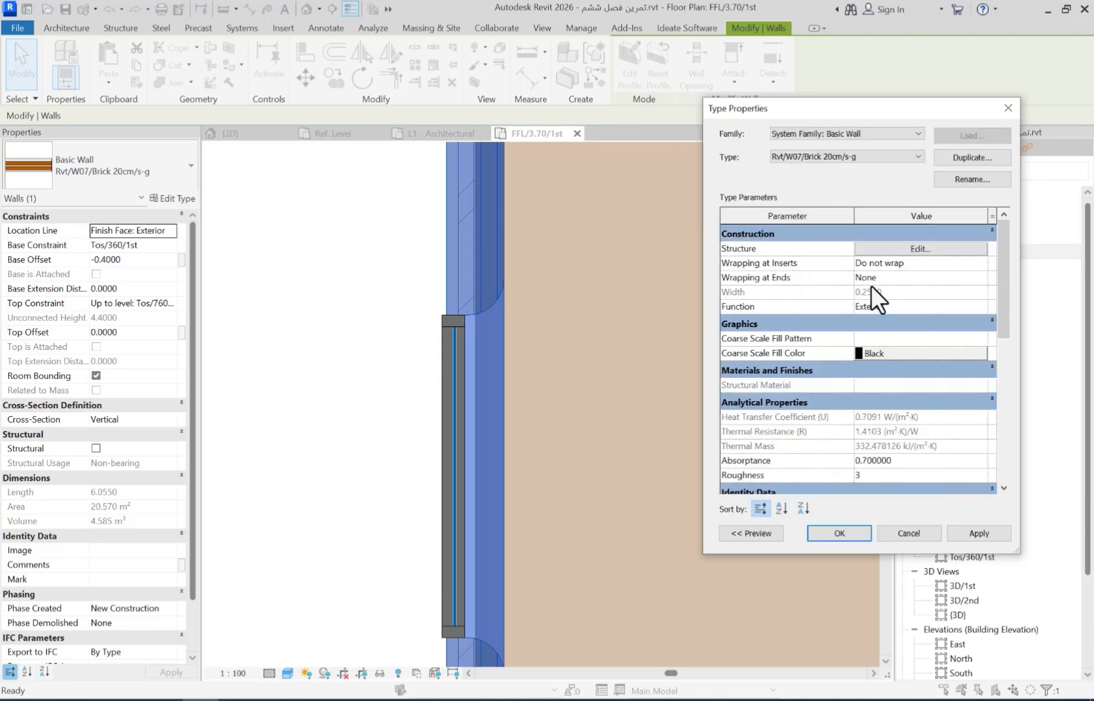
# Set Wrapping at Inserts to Both for the Rvt/W07/Brick 20cm/s-g wall type and deselect the wall.
pyautogui.click(979, 263)
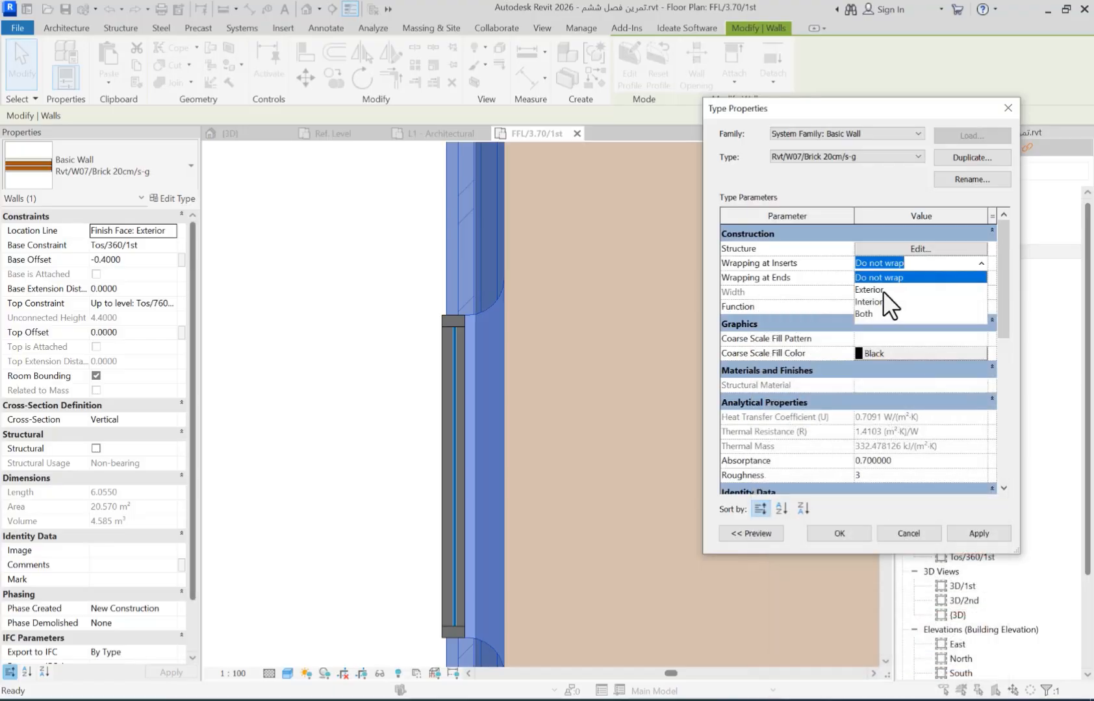
pyautogui.click(865, 315)
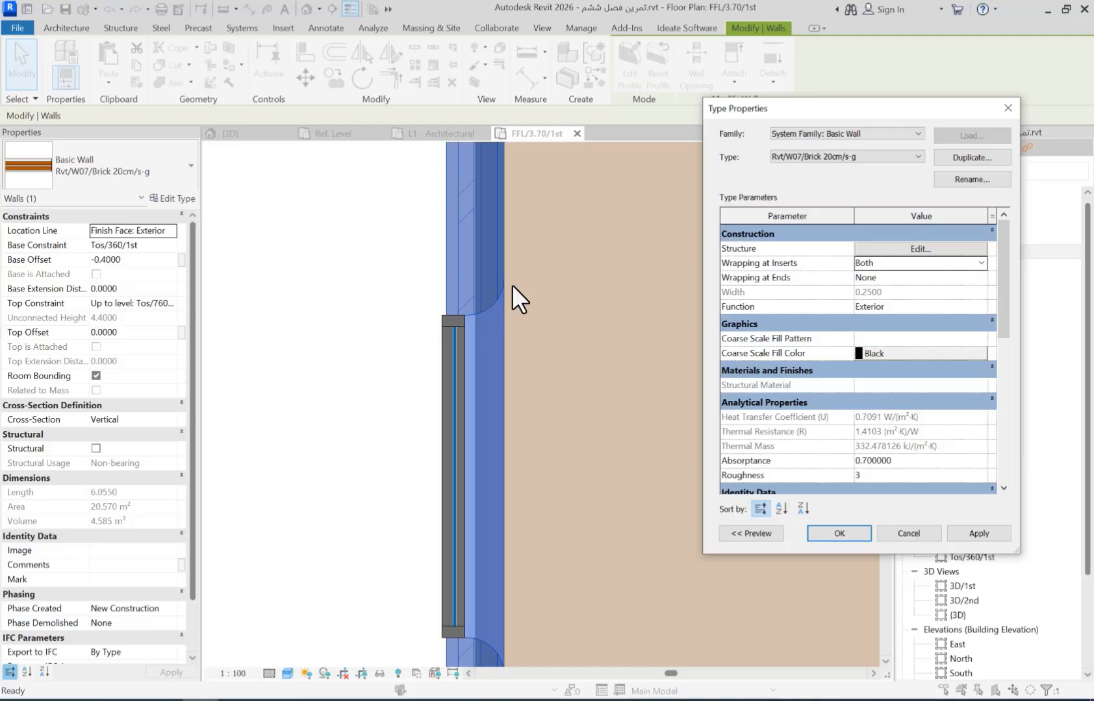
pyautogui.click(966, 528)
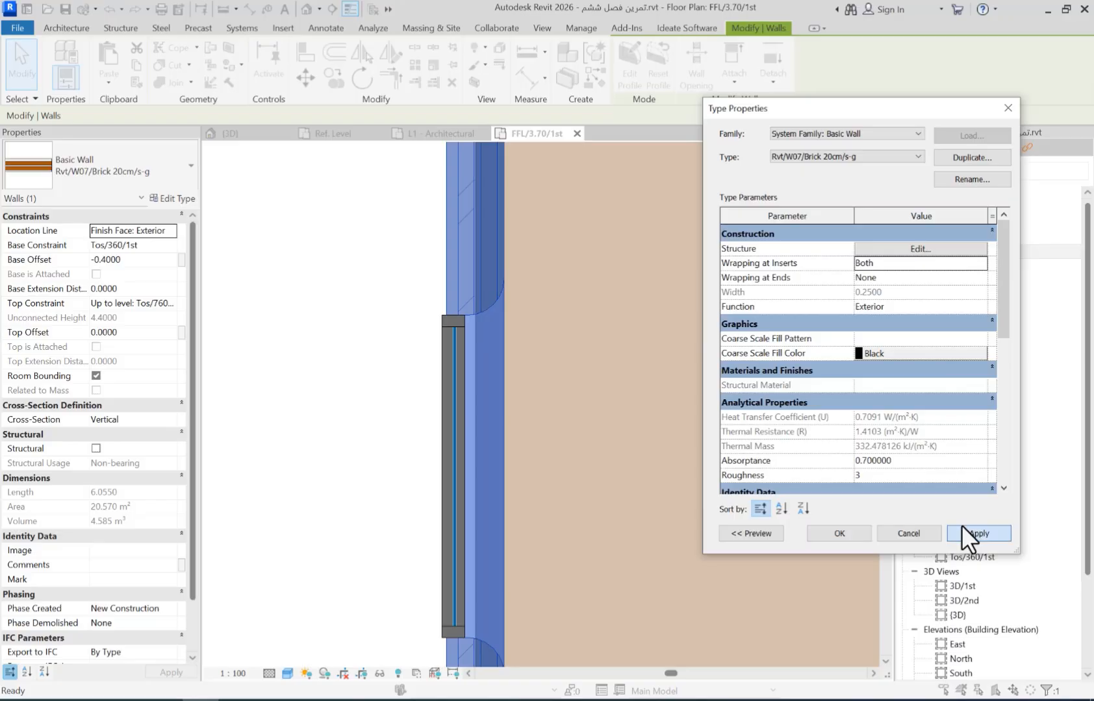
pyautogui.click(839, 534)
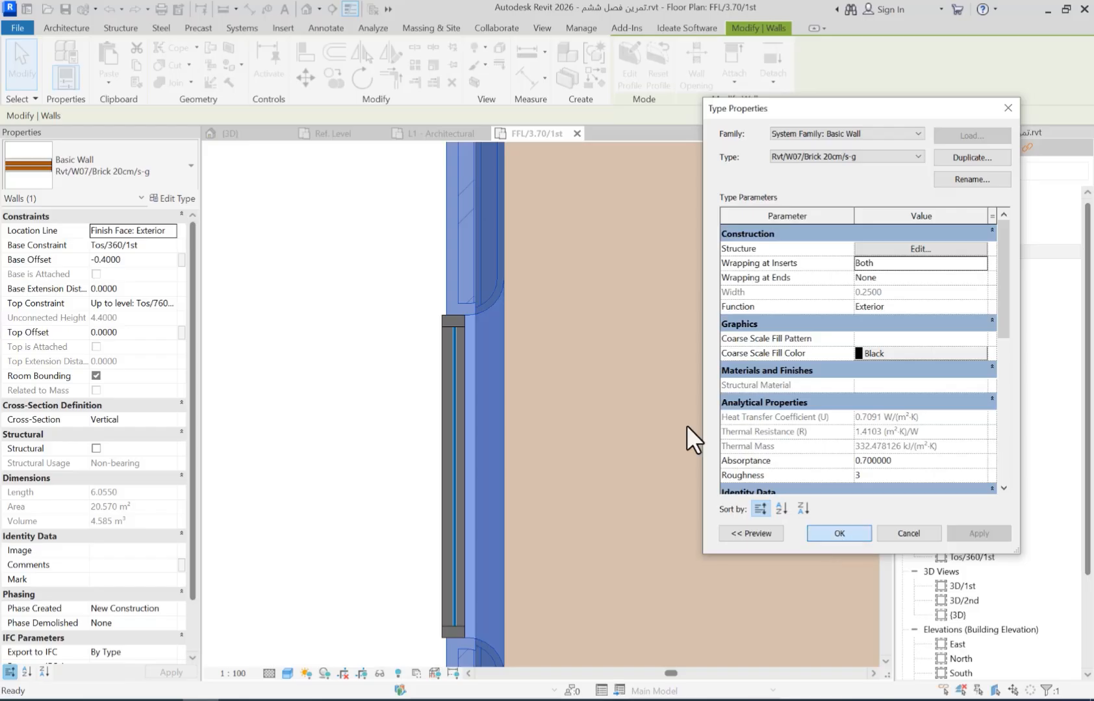
pyautogui.scroll(4, 487, 336)
pyautogui.click(314, 285)
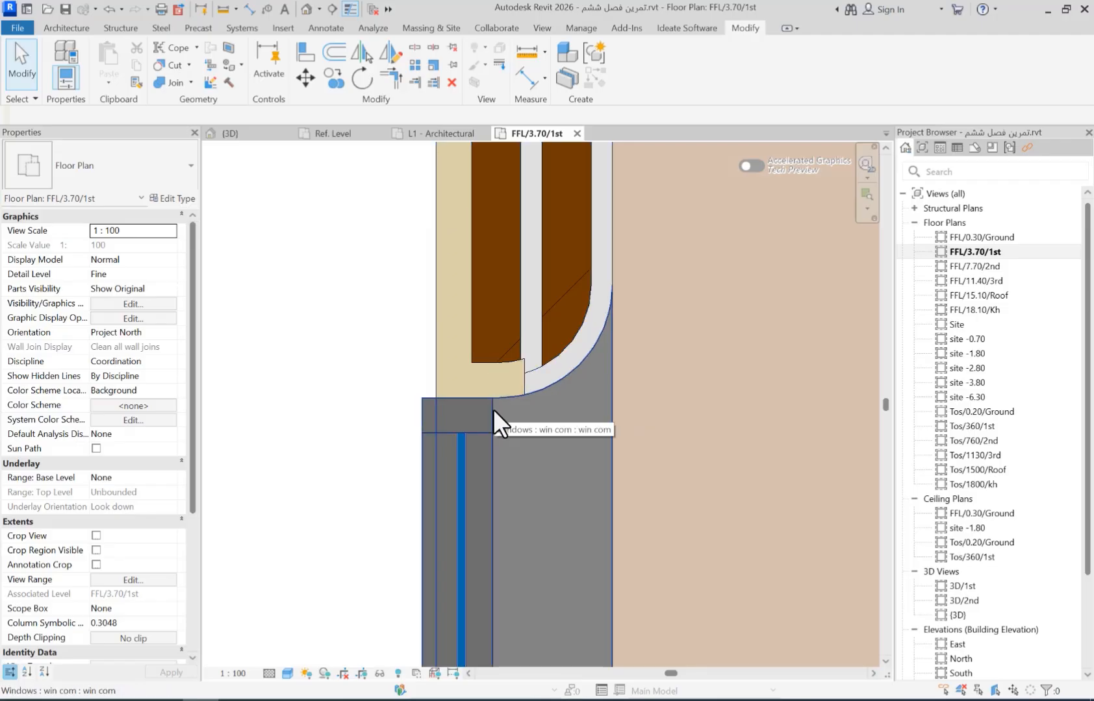
# Open the placed win com window's family for editing from the floor plan.
pyautogui.click(475, 438)
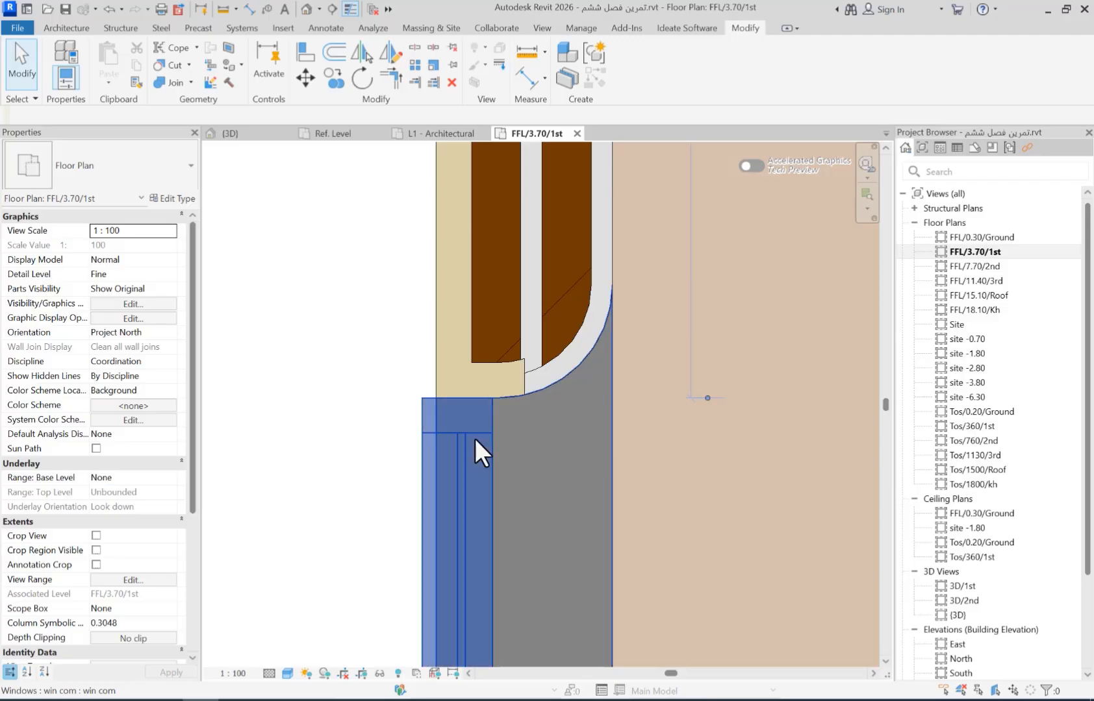
pyautogui.click(631, 72)
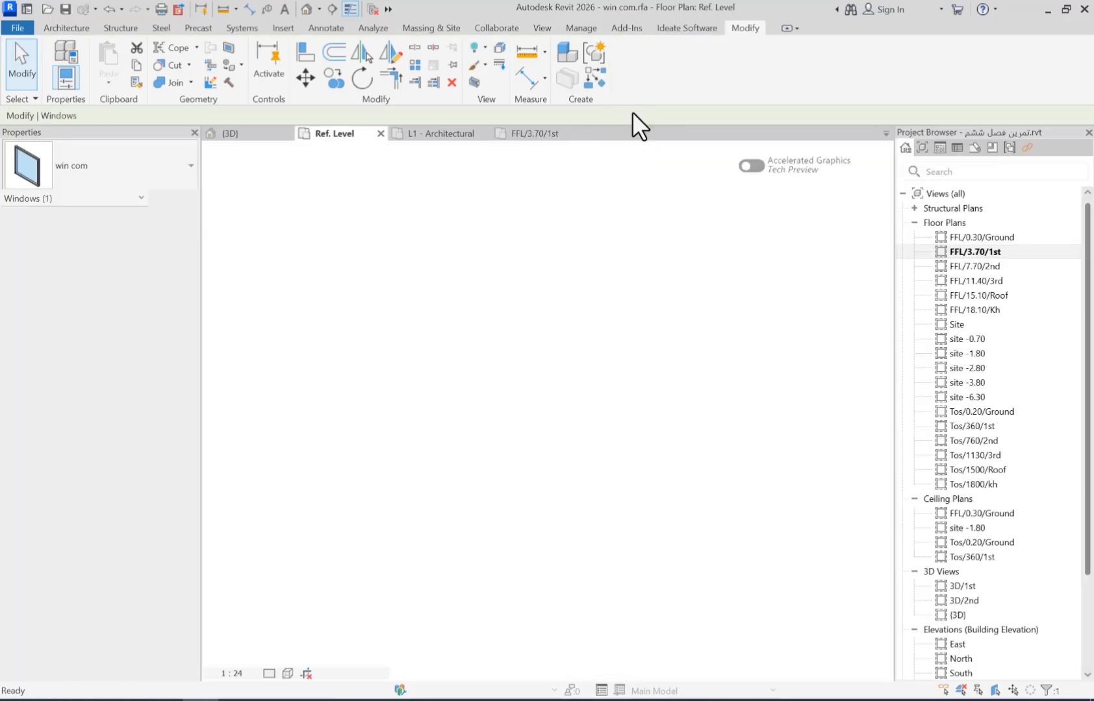
pyautogui.click(721, 462)
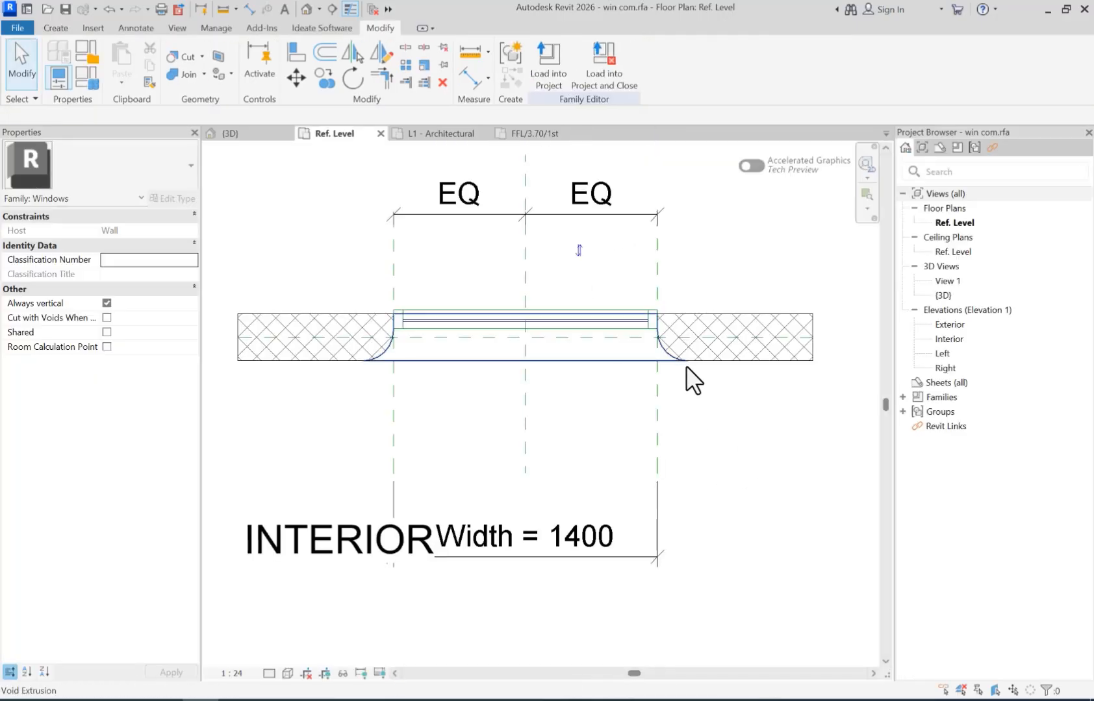
# Draw a horizontal reference plane across the full wall, between the wall's centreline and its interior face.
pyautogui.press('r')
pyautogui.press('p')
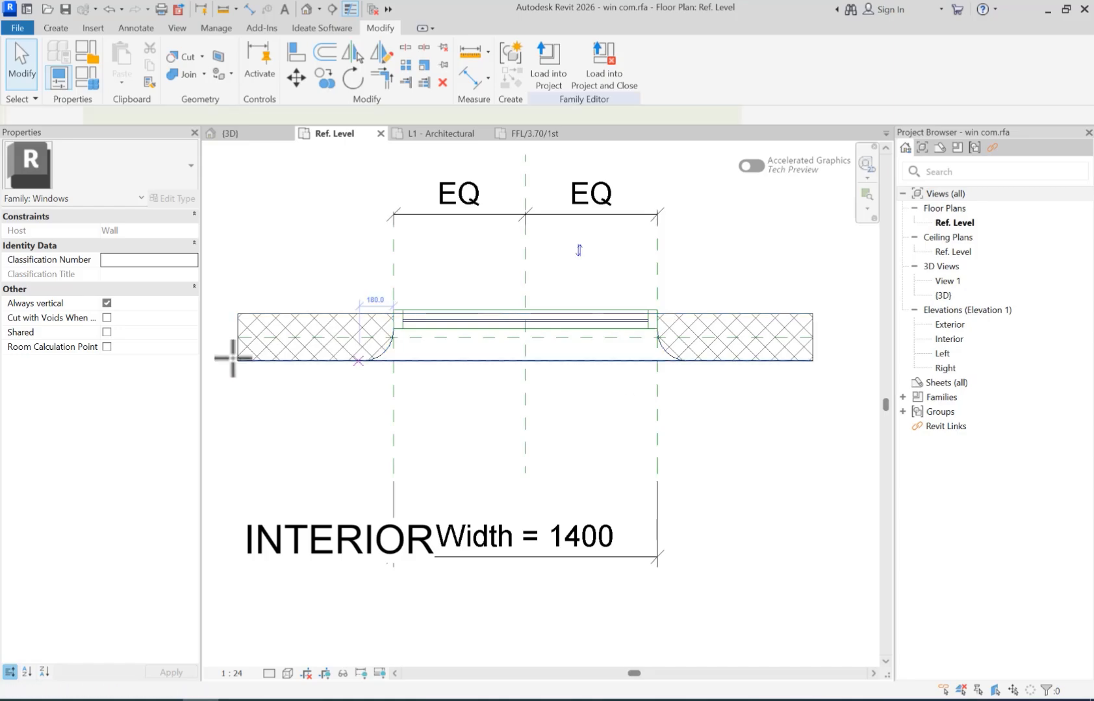
pyautogui.click(216, 349)
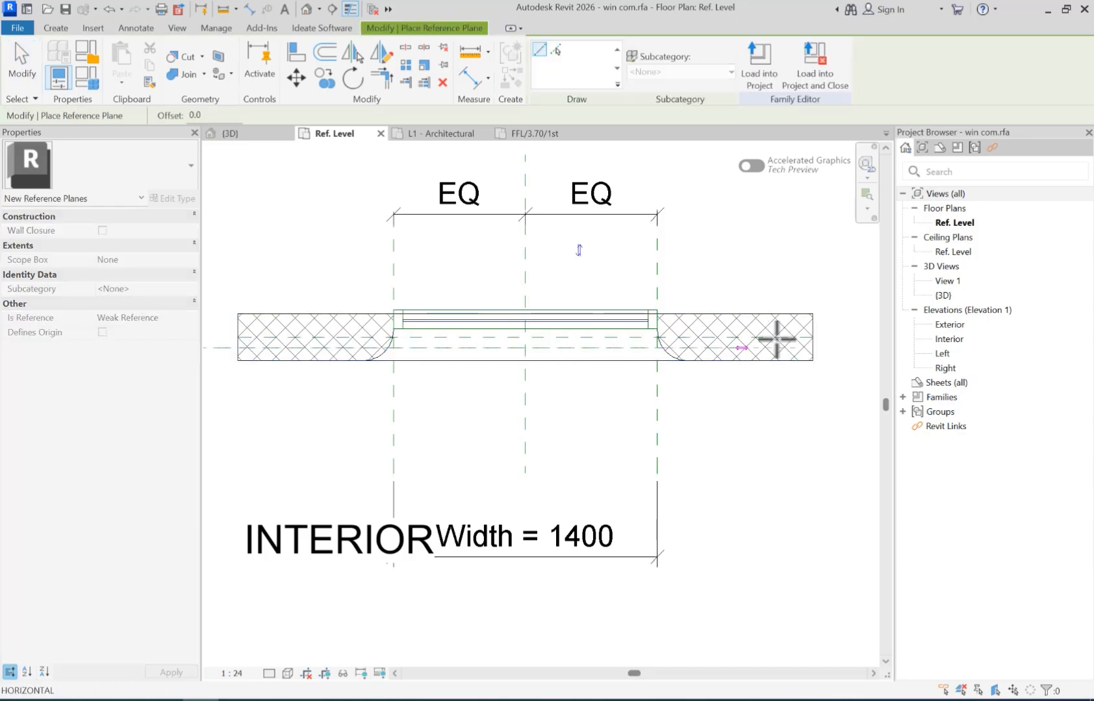
pyautogui.click(849, 348)
pyautogui.press('Escape')
pyautogui.press('Escape')
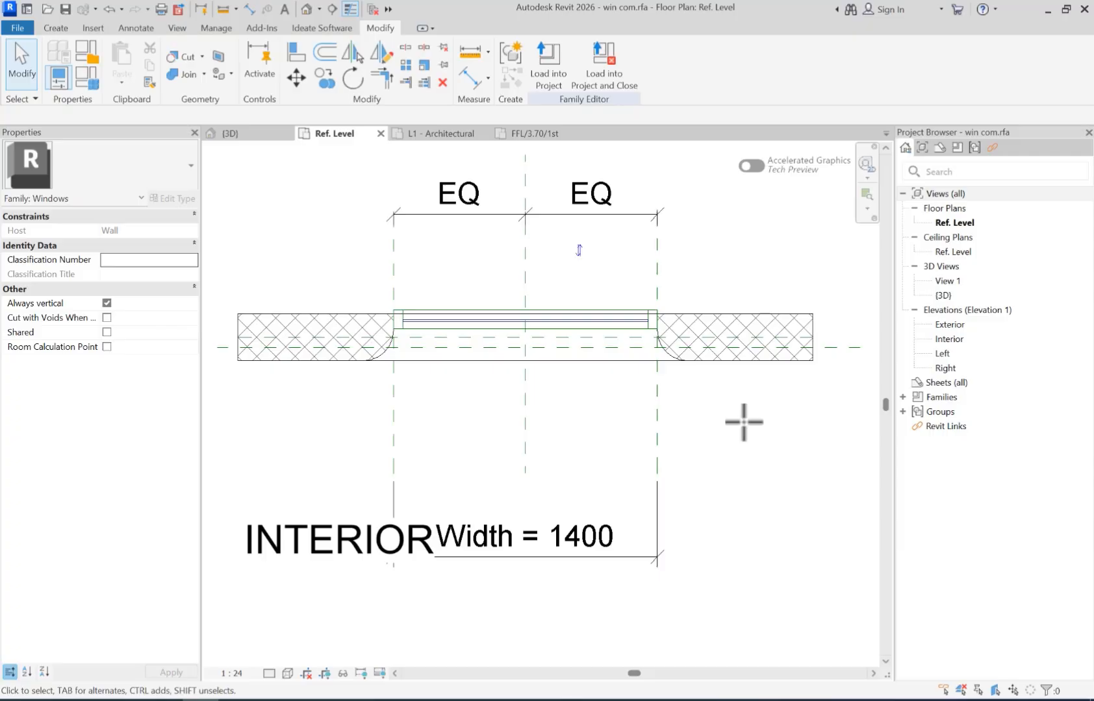
# Add an aligned dimension between the new reference plane and the wall's interior face, beside the window opening.
pyautogui.press('d')
pyautogui.press('i')
pyautogui.scroll(1, 715, 373)
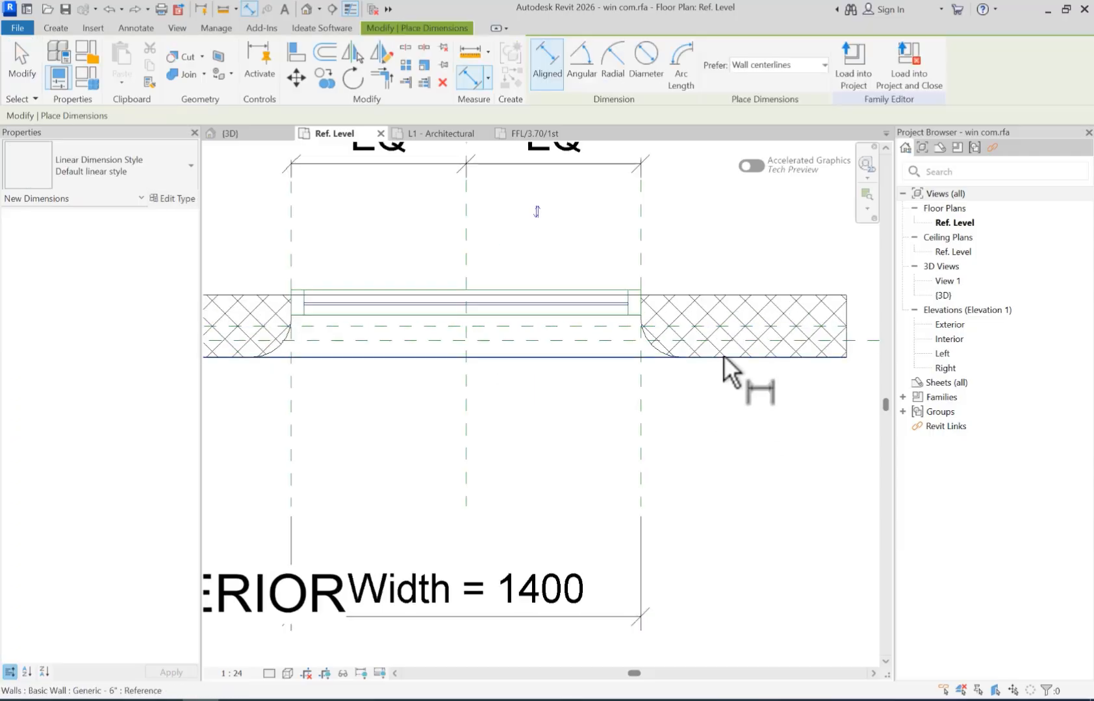
pyautogui.click(734, 358)
pyautogui.scroll(-3, 747, 420)
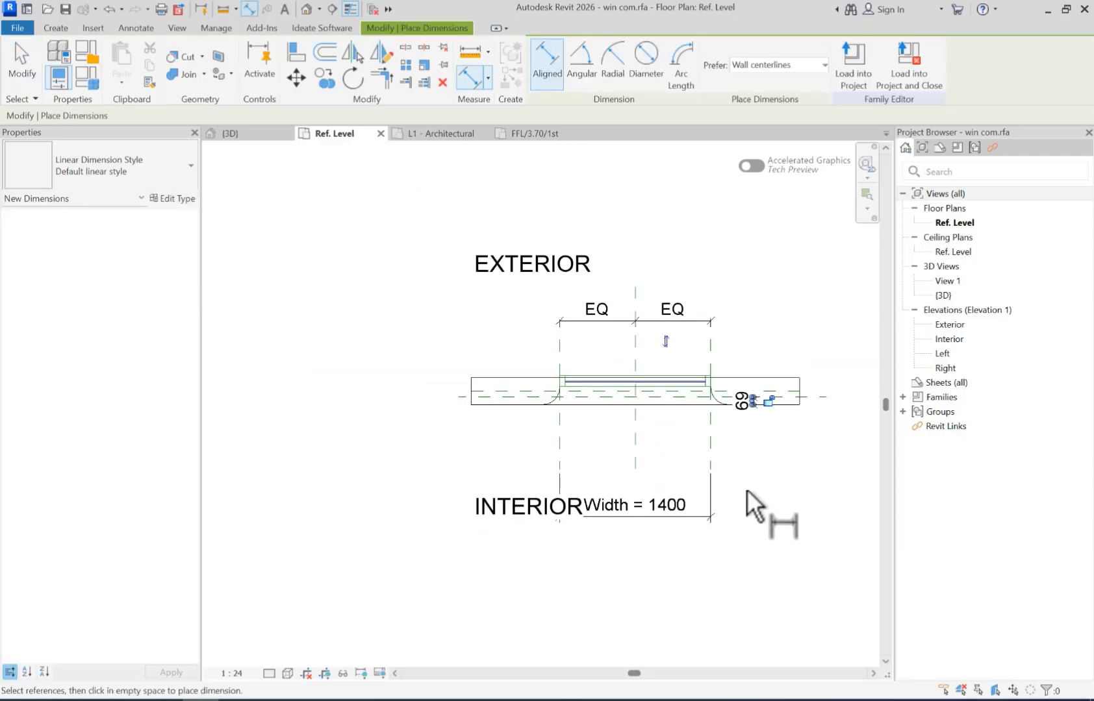
pyautogui.press('Escape')
pyautogui.press('Escape')
pyautogui.scroll(4, 654, 389)
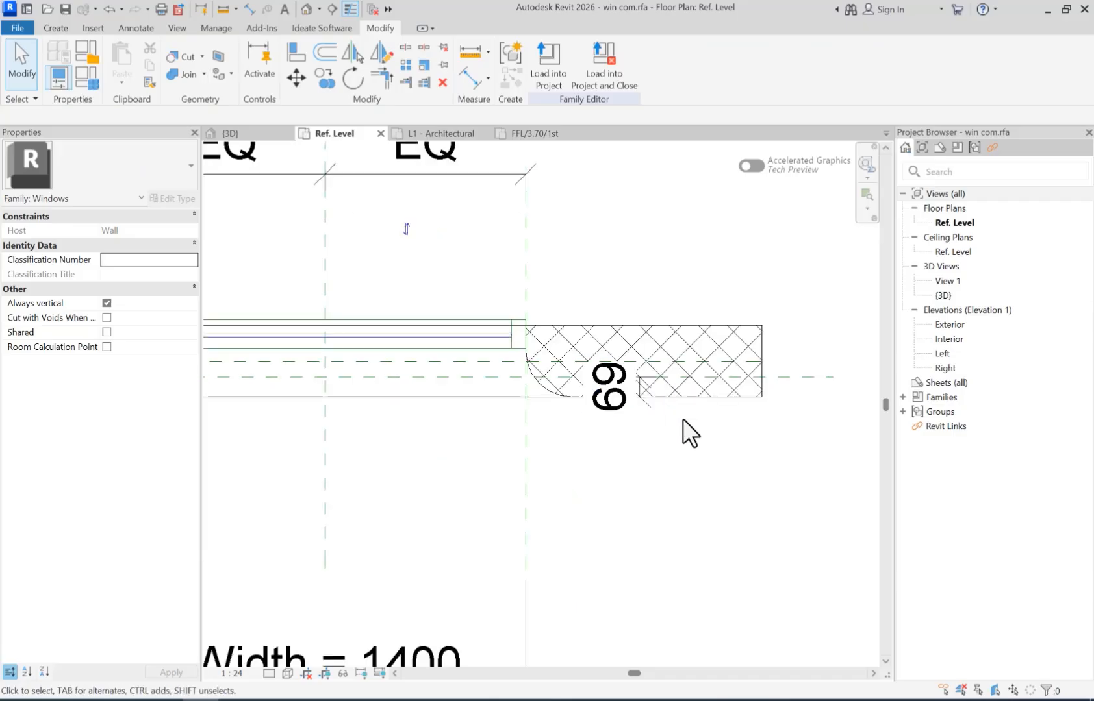
pyautogui.scroll(-2, 690, 429)
pyautogui.scroll(1, 675, 389)
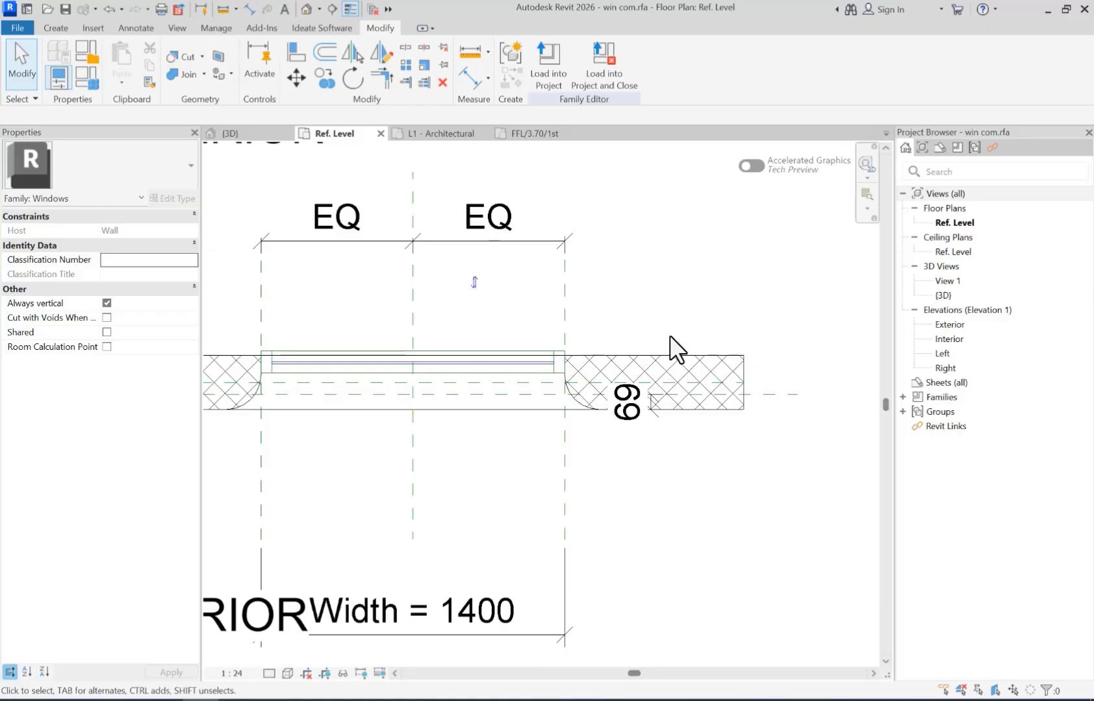
# Label the reference plane's dimension with a new instance family parameter named Wall Inset.
pyautogui.click(632, 423)
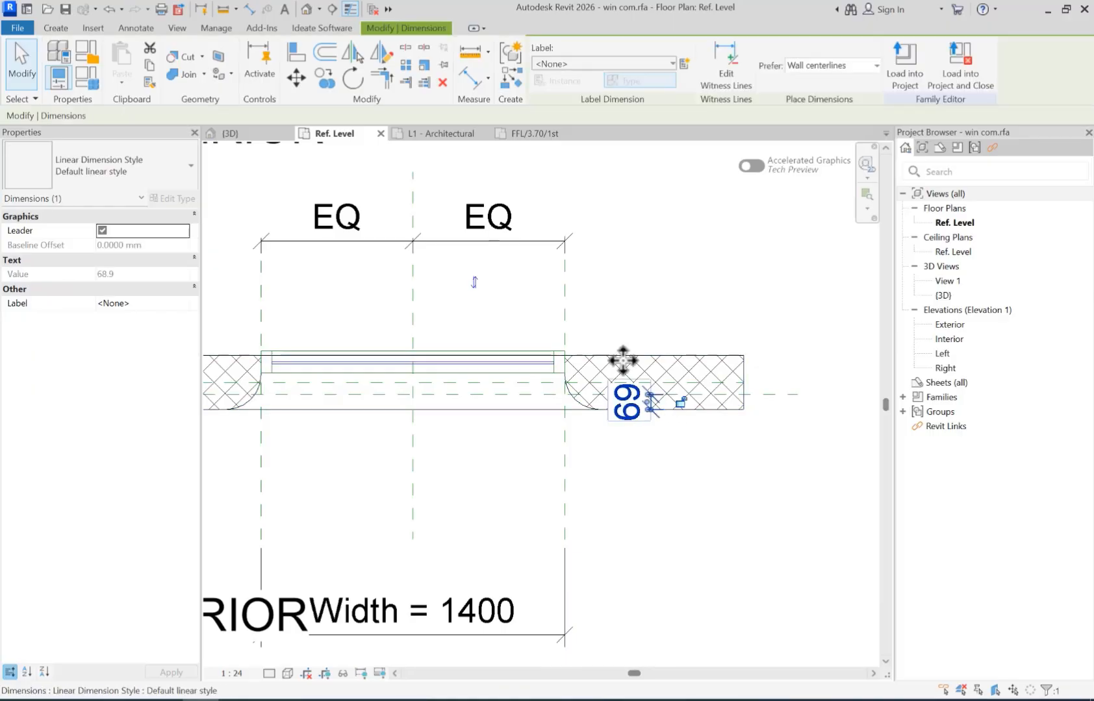
pyautogui.click(685, 62)
pyautogui.click(567, 364)
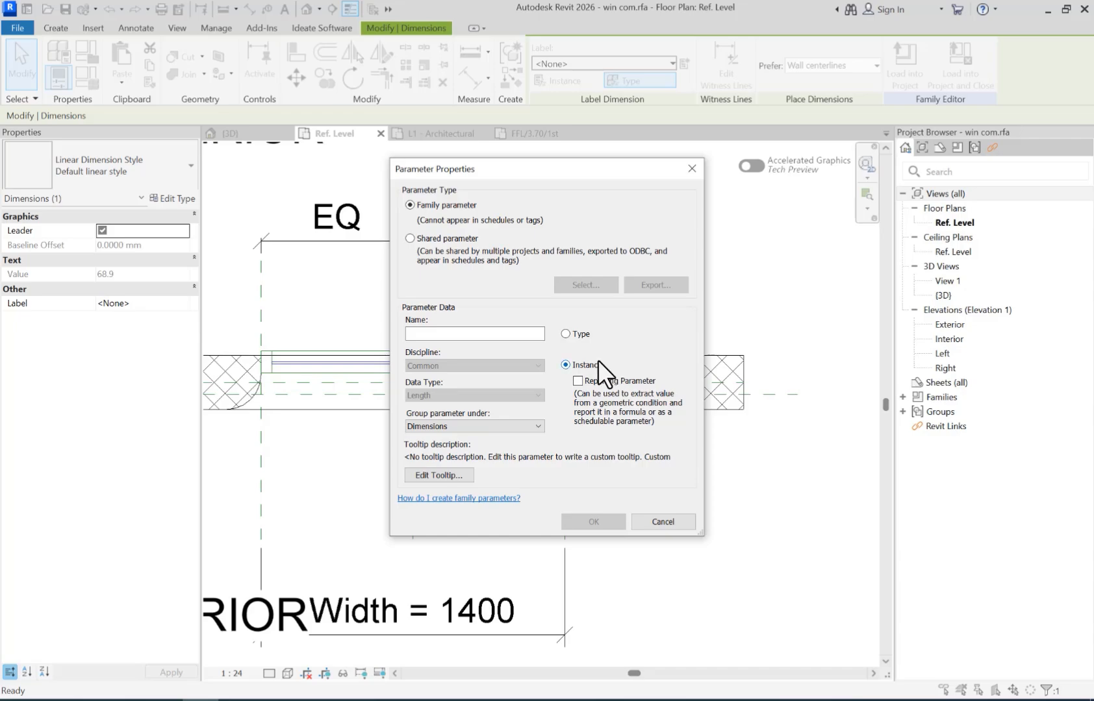
pyautogui.click(449, 334)
pyautogui.write('Wall I')
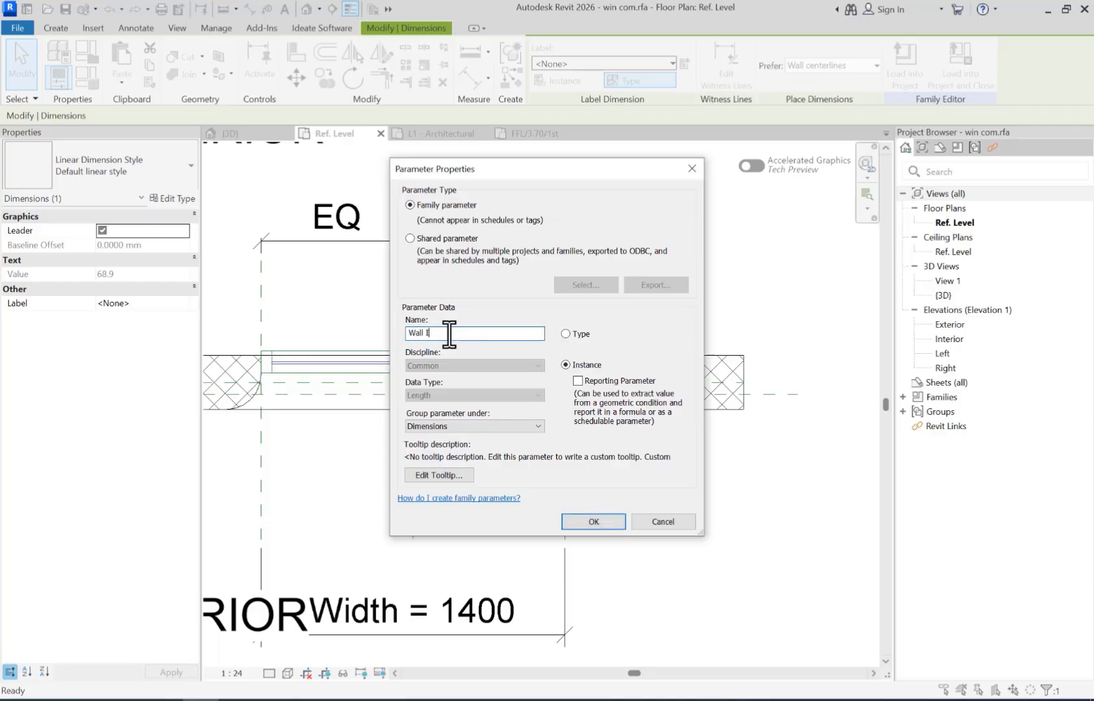
pyautogui.write('nset')
pyautogui.click(602, 520)
pyautogui.moveTo(647, 513); pyautogui.dragTo(656, 448, button='middle')
# Set the Wall Inset parameter to 80 mm in the family types and apply it.
pyautogui.click(93, 83)
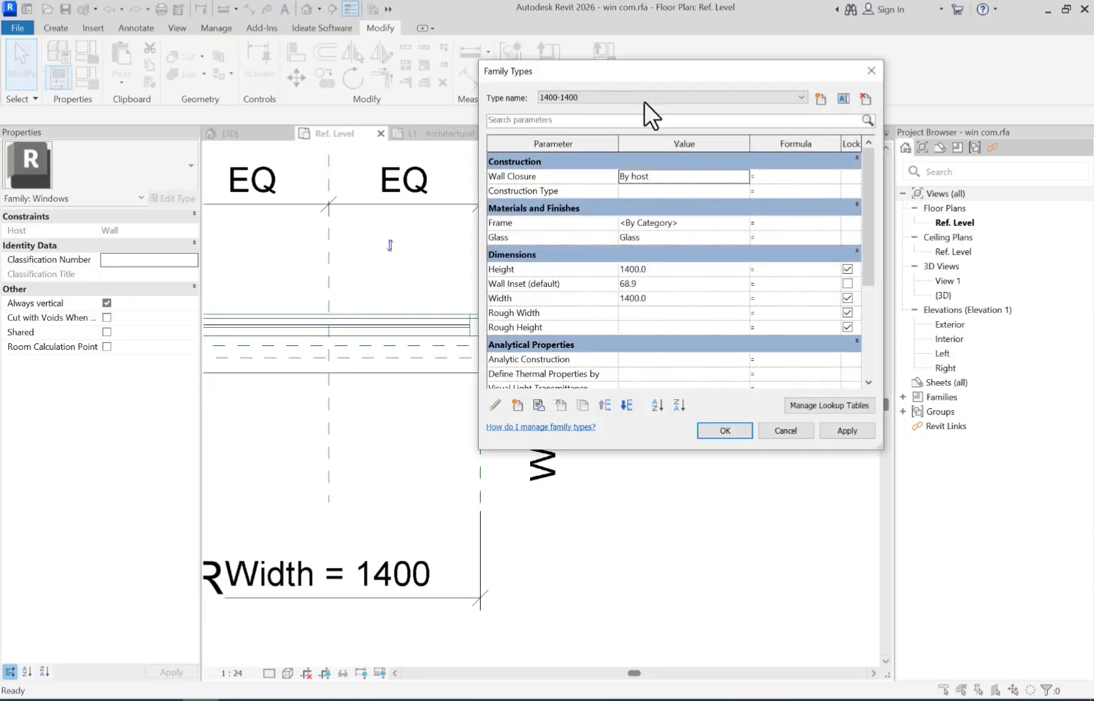
pyautogui.moveTo(645, 68); pyautogui.dragTo(831, 65)
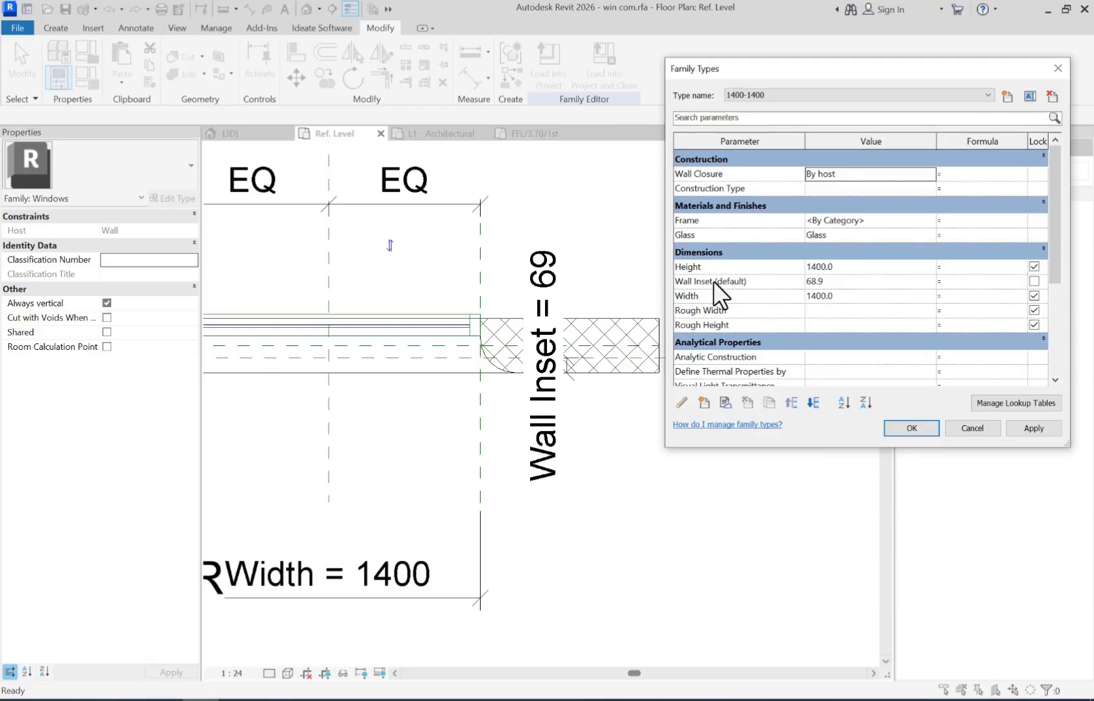
pyautogui.click(846, 282)
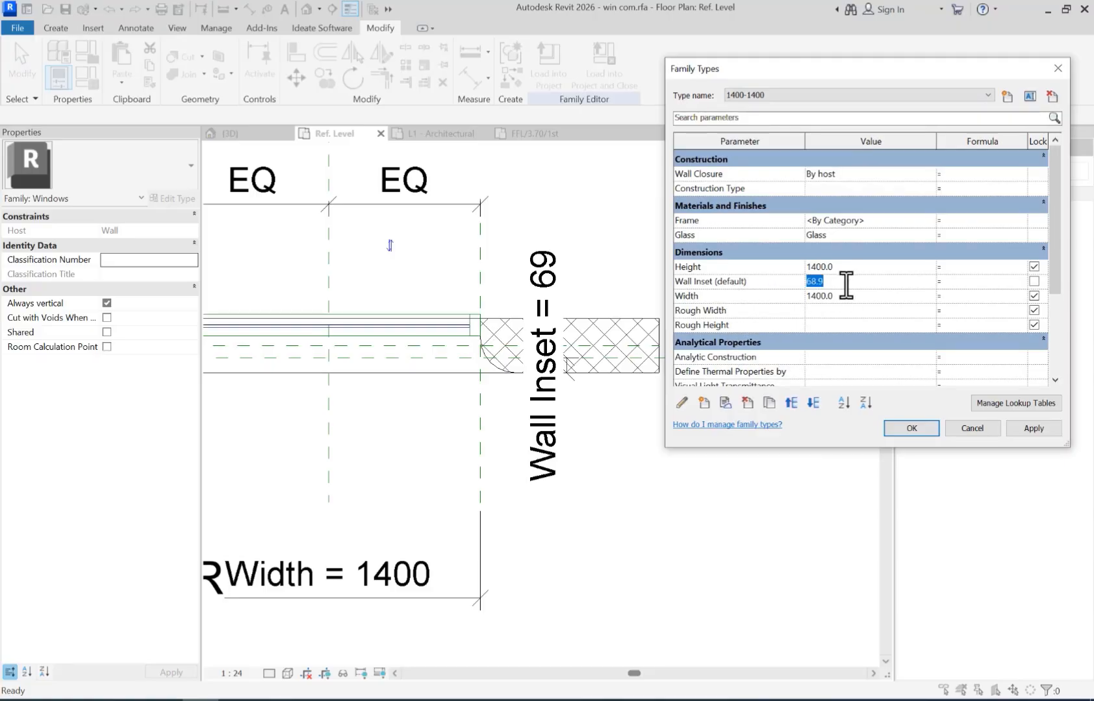
pyautogui.write('80')
pyautogui.click(1026, 426)
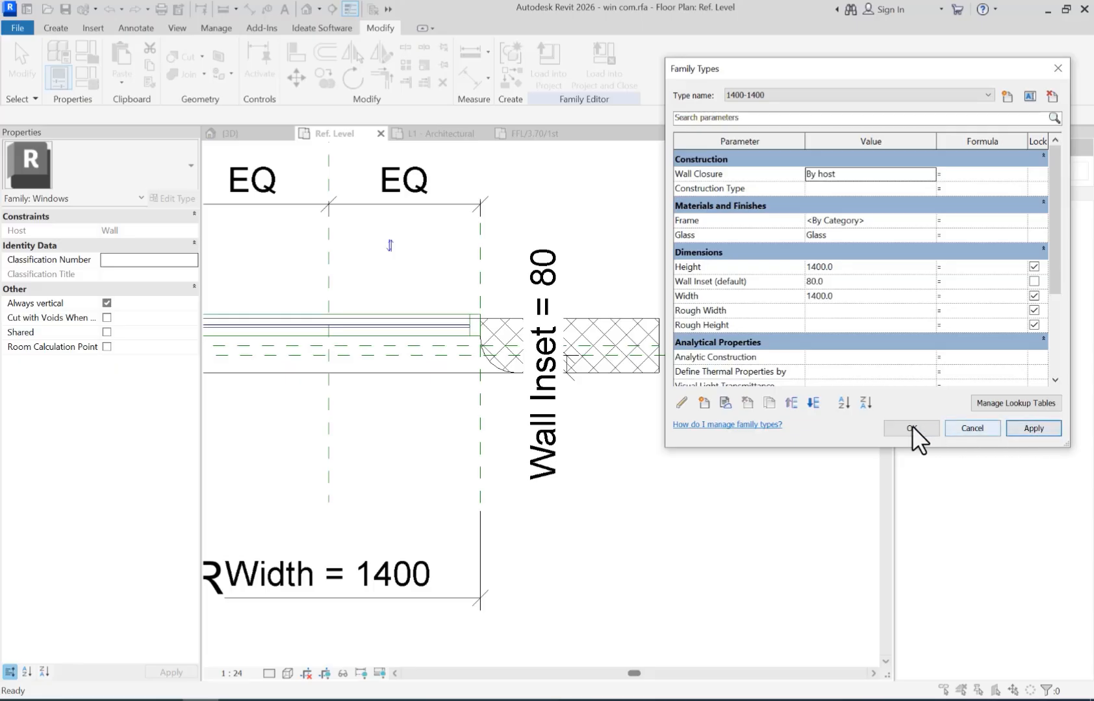
pyautogui.click(895, 428)
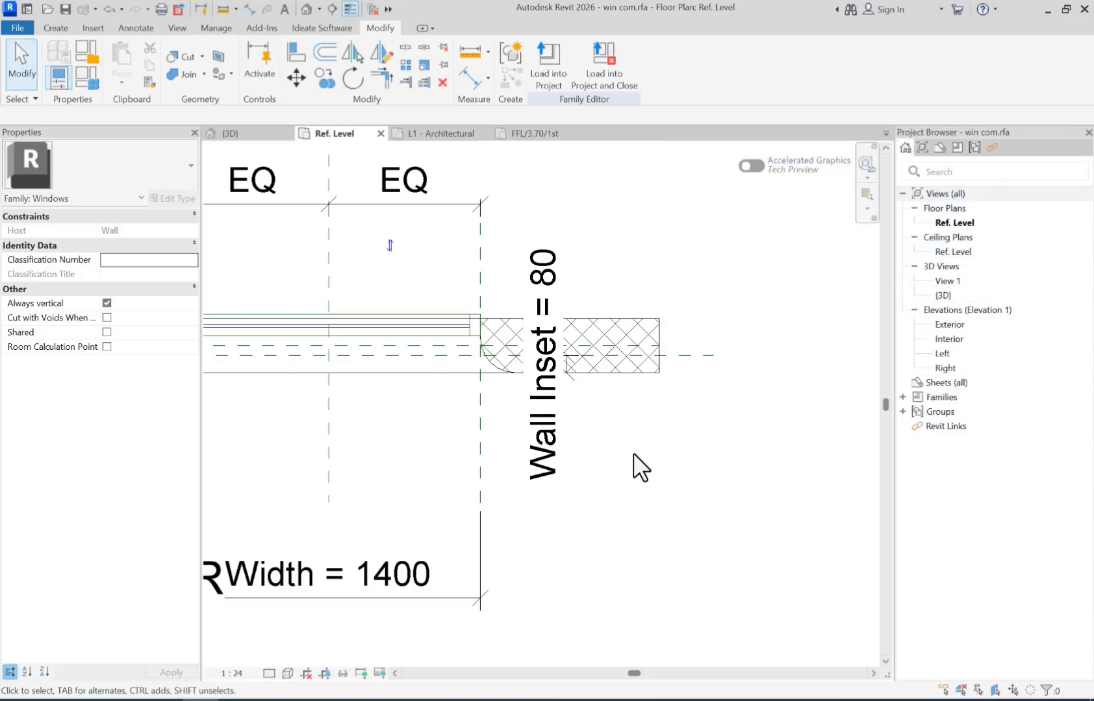
# Enable Wall Closure for the new reference plane and load the family into تمرین فصل ششم.rvt, overwriting the existing version.
pyautogui.click(696, 358)
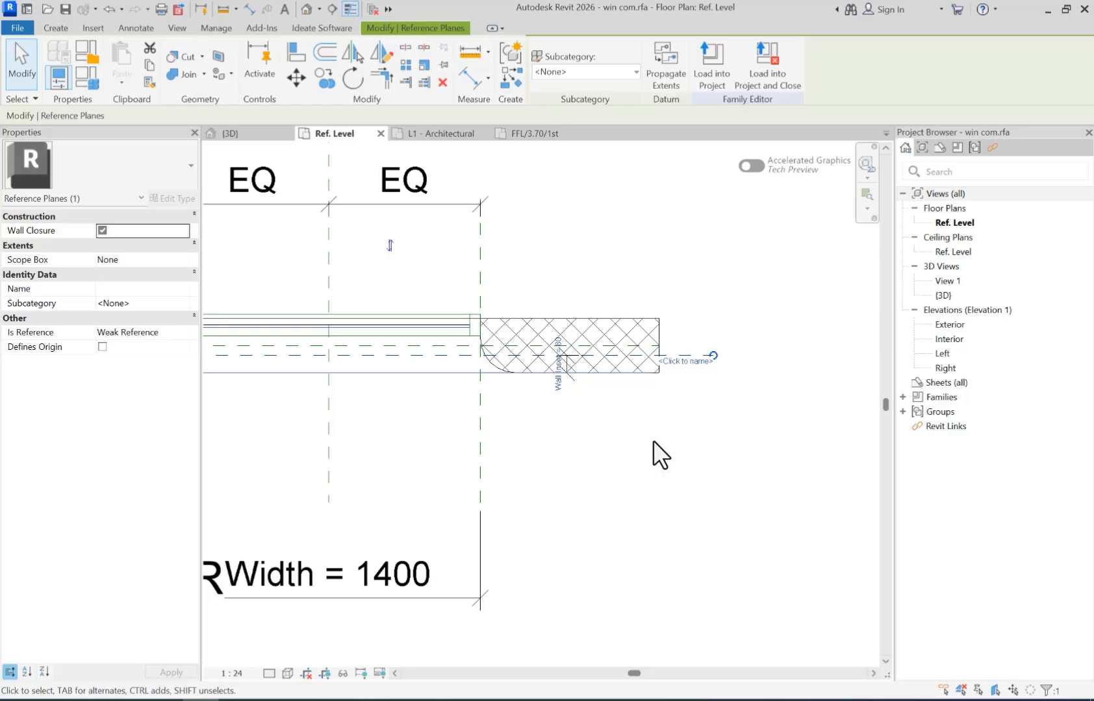
pyautogui.click(656, 441)
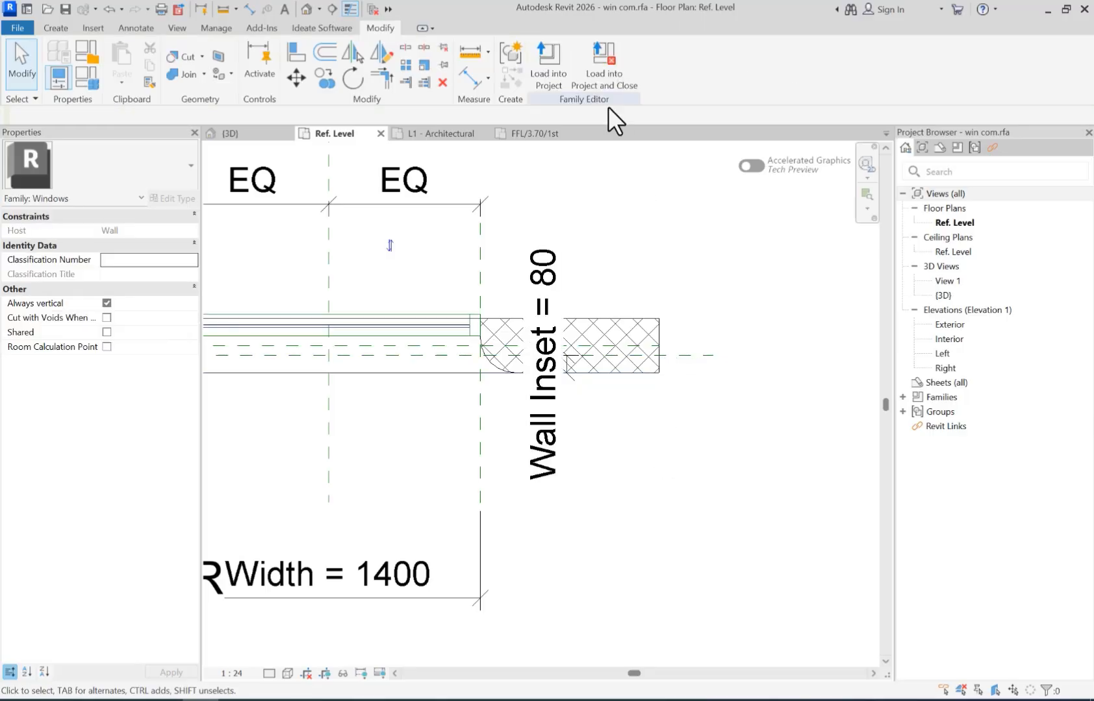
pyautogui.click(548, 70)
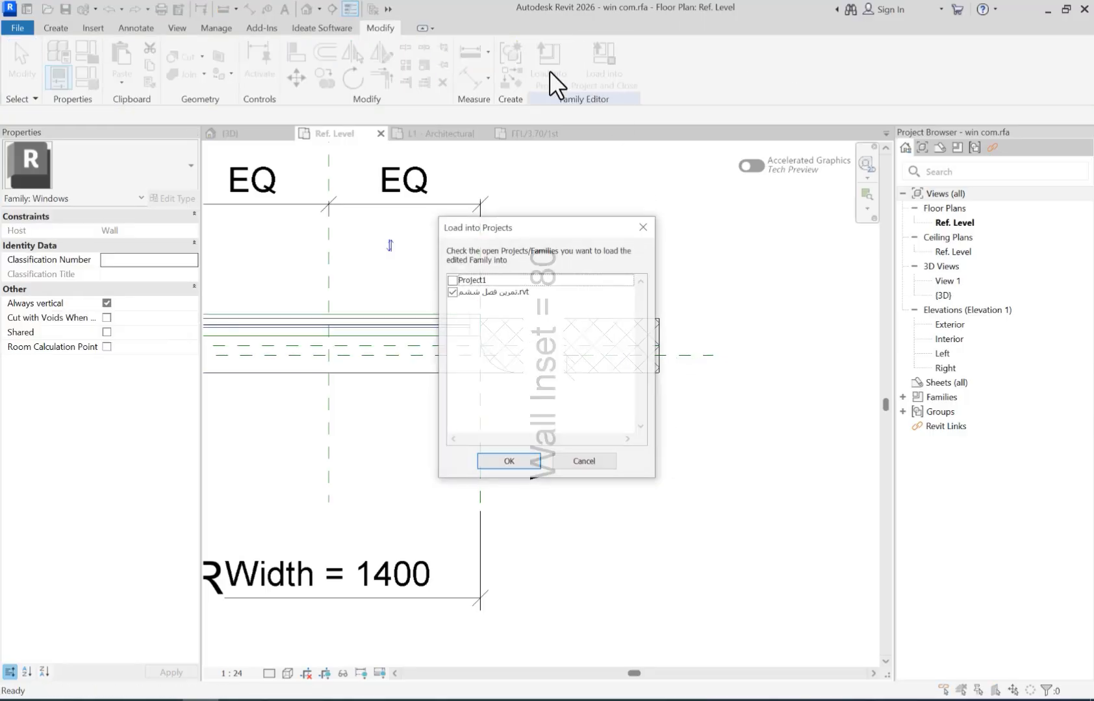
pyautogui.click(509, 462)
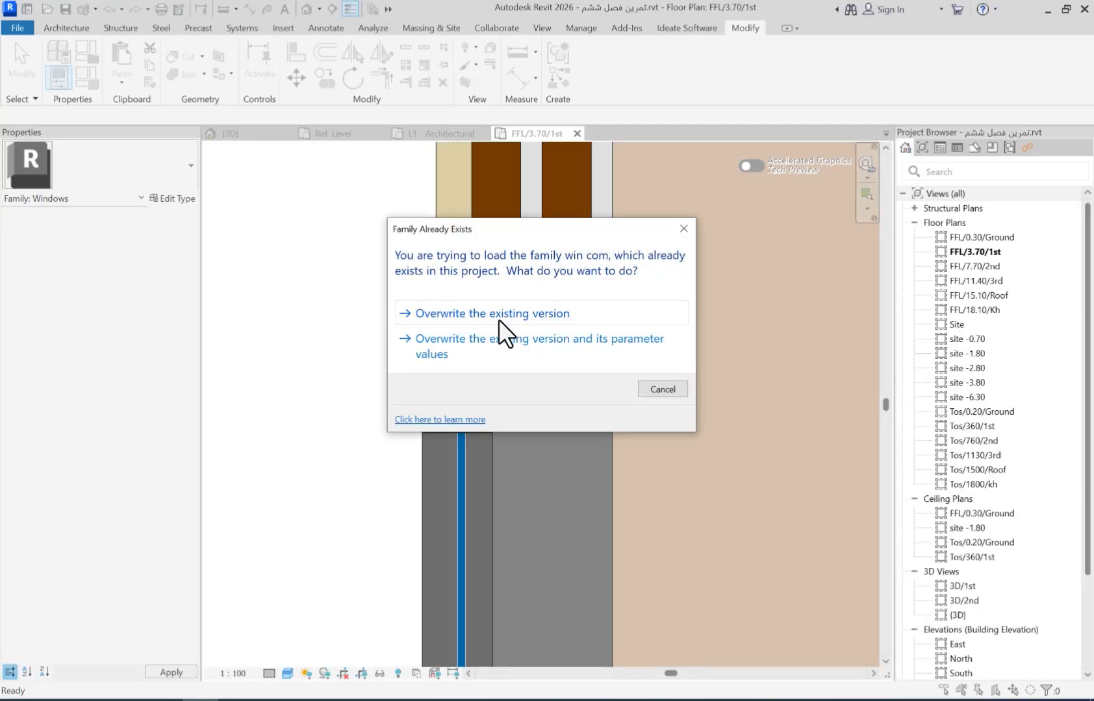
pyautogui.click(500, 313)
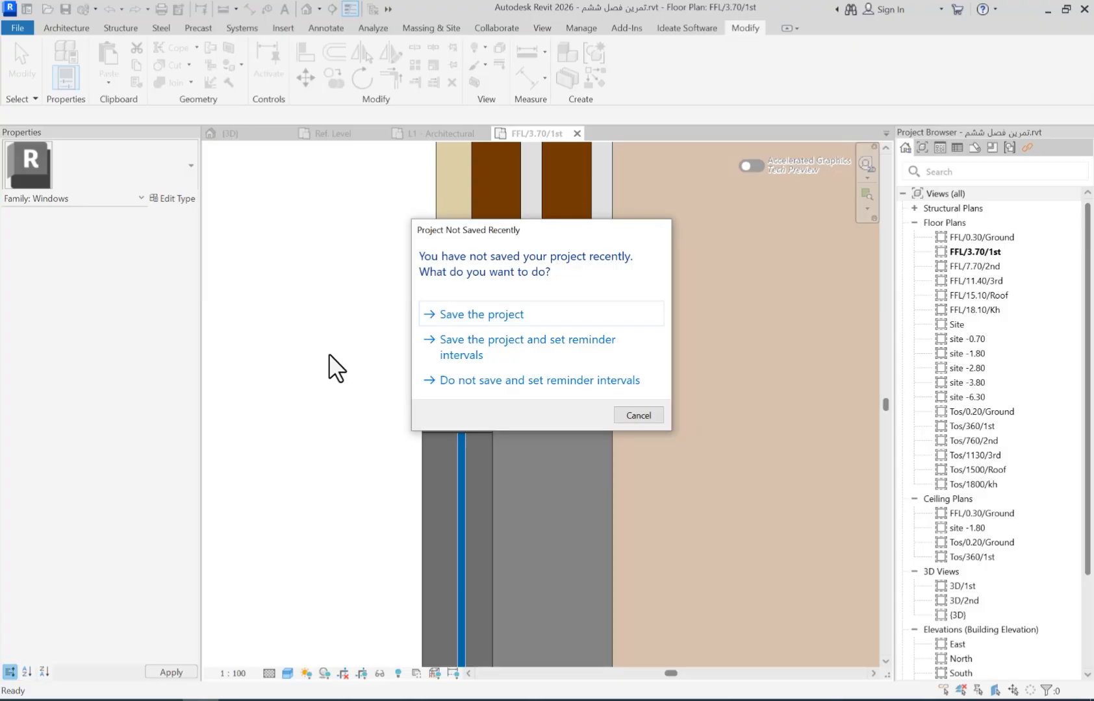
pyautogui.press('Escape')
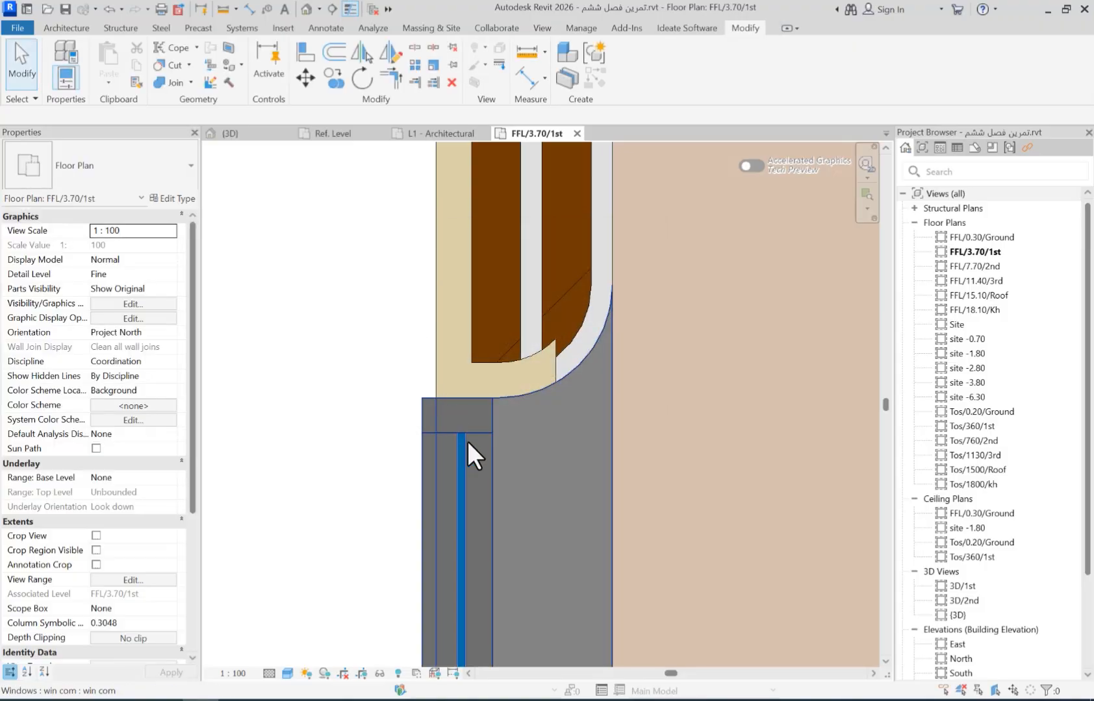
pyautogui.click(468, 443)
pyautogui.click(164, 275)
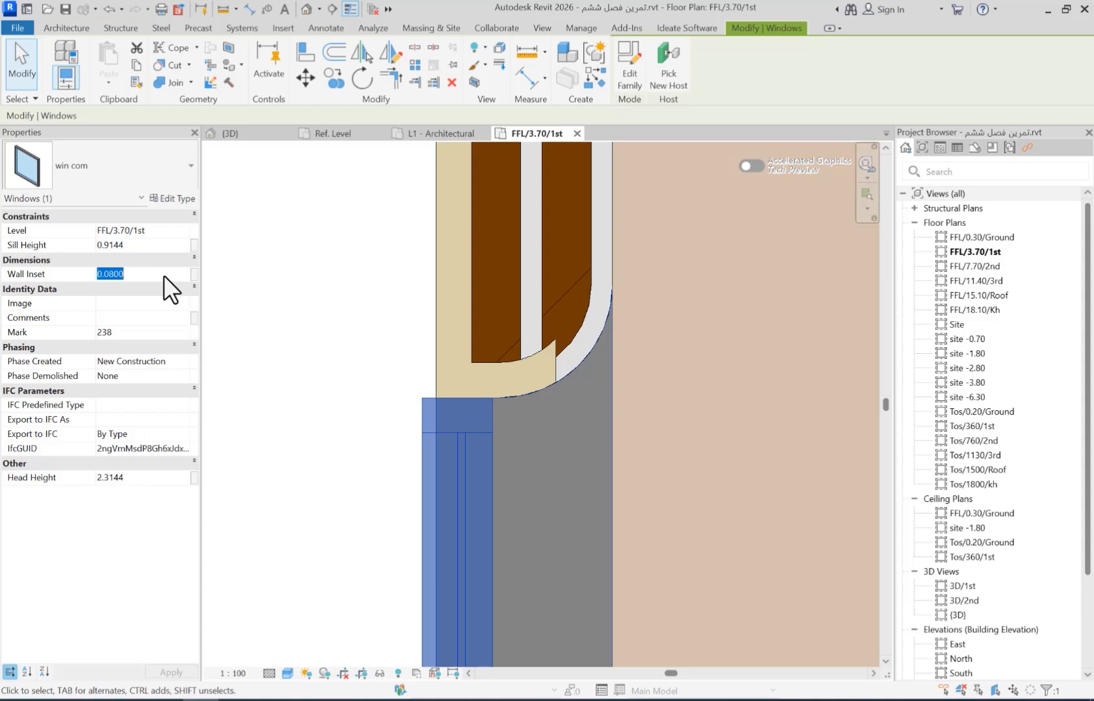
pyautogui.press('Escape')
pyautogui.press('Escape')
# Set the project's length units to millimetres, rounded to one decimal place.
pyautogui.press('u')
pyautogui.press('n')
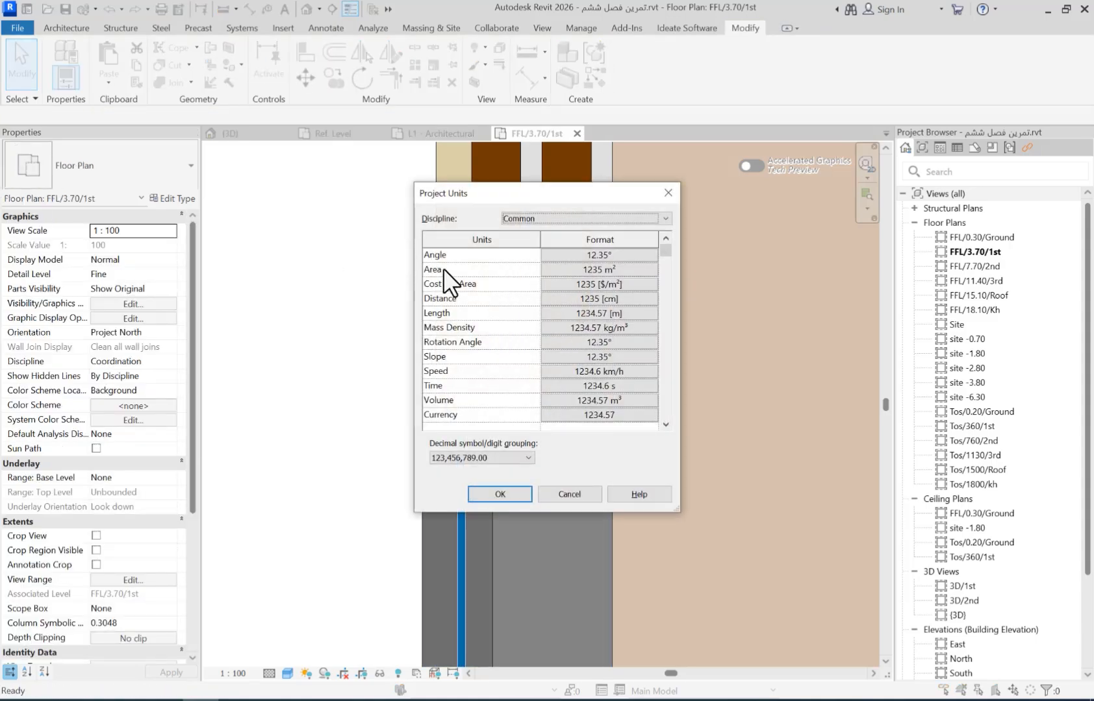
pyautogui.click(577, 311)
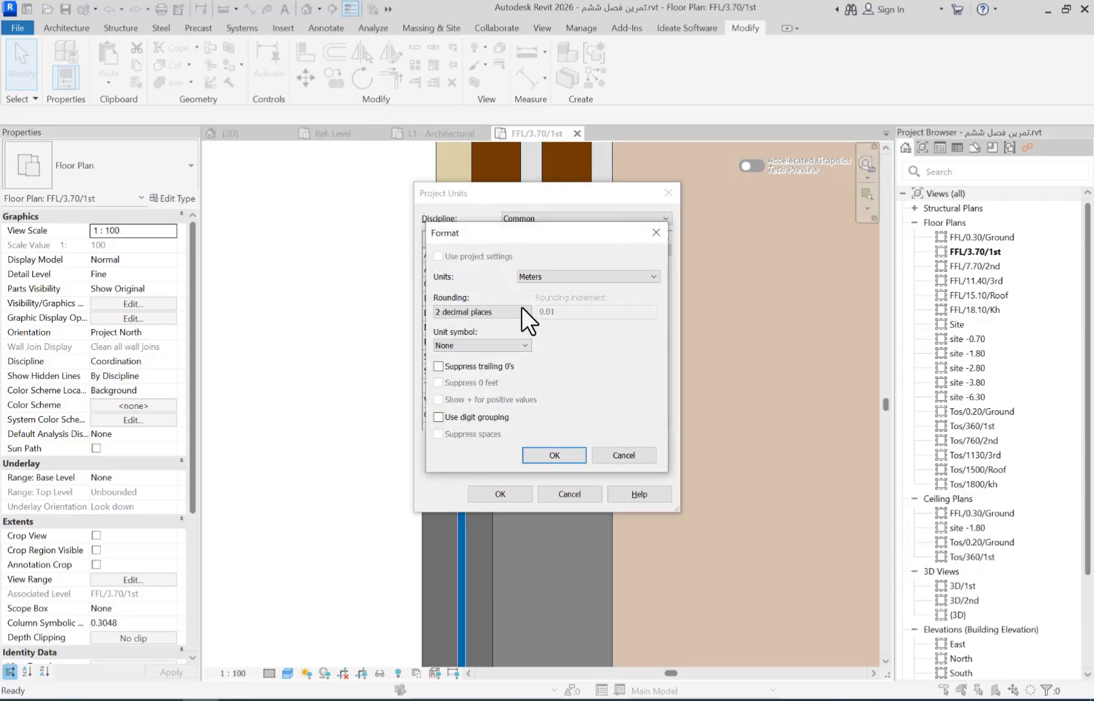
pyautogui.click(588, 277)
pyautogui.click(567, 330)
pyautogui.click(484, 311)
pyautogui.click(472, 352)
pyautogui.click(549, 453)
pyautogui.click(506, 493)
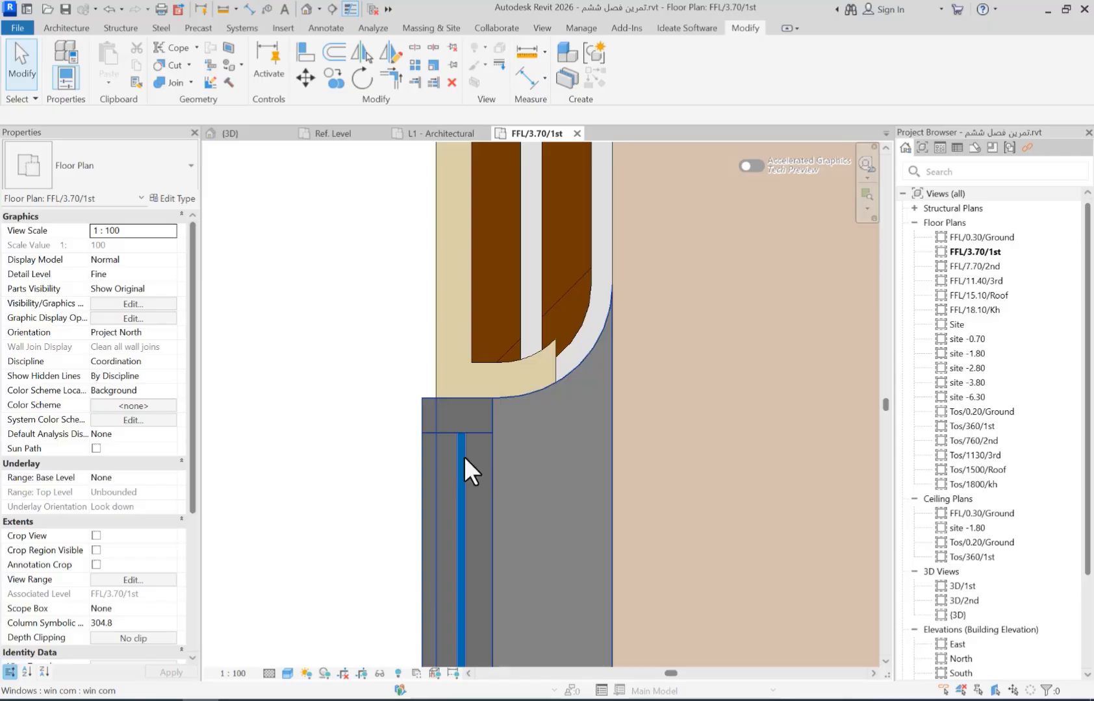
# Set the placed win com window's Wall Inset to 100 mm.
pyautogui.click(464, 457)
pyautogui.click(150, 277)
pyautogui.write('100')
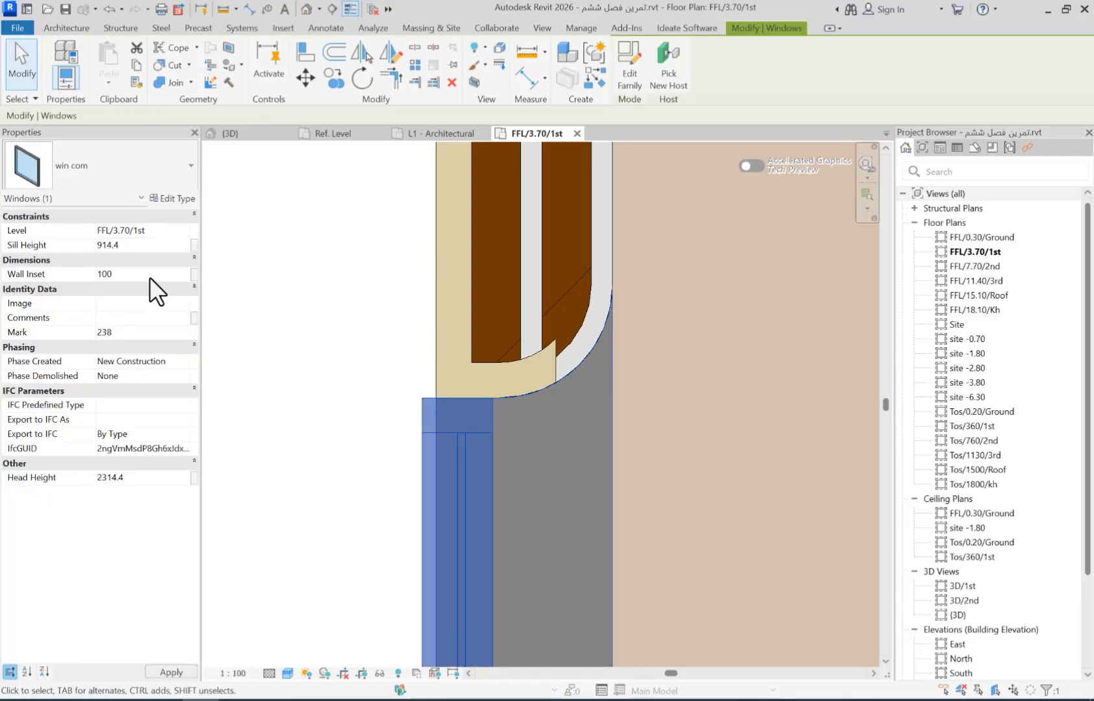
pyautogui.press('Return')
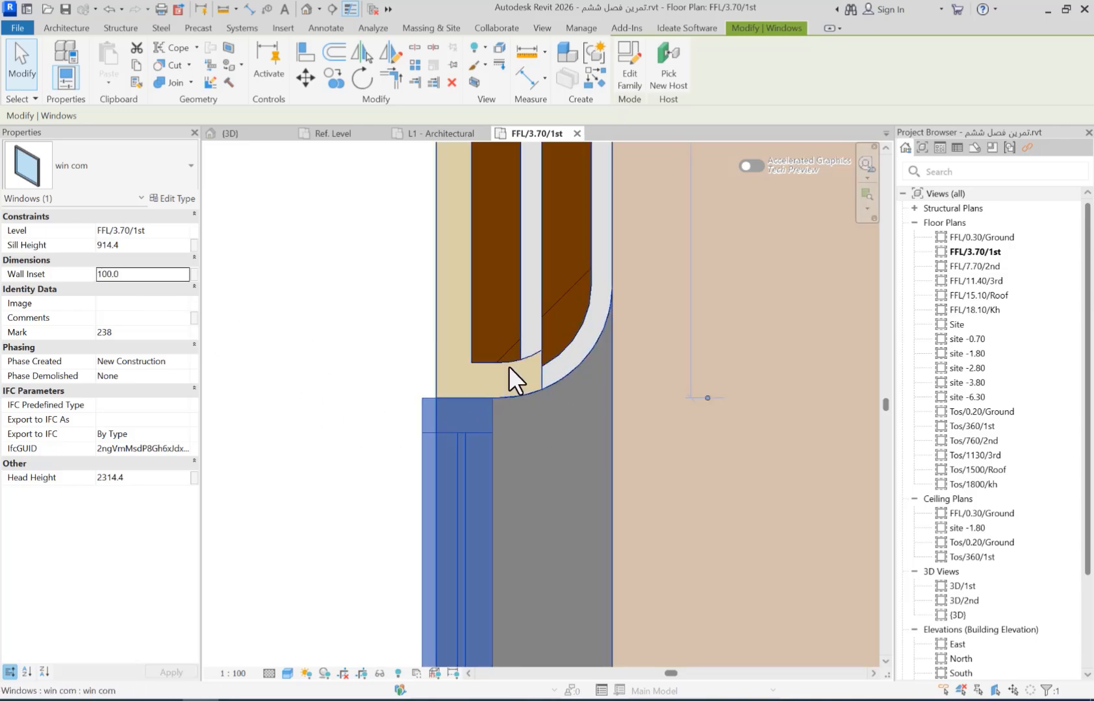
# Measure the distance from the window frame's inner corner to the interior face of the wall.
pyautogui.click(530, 55)
pyautogui.click(492, 397)
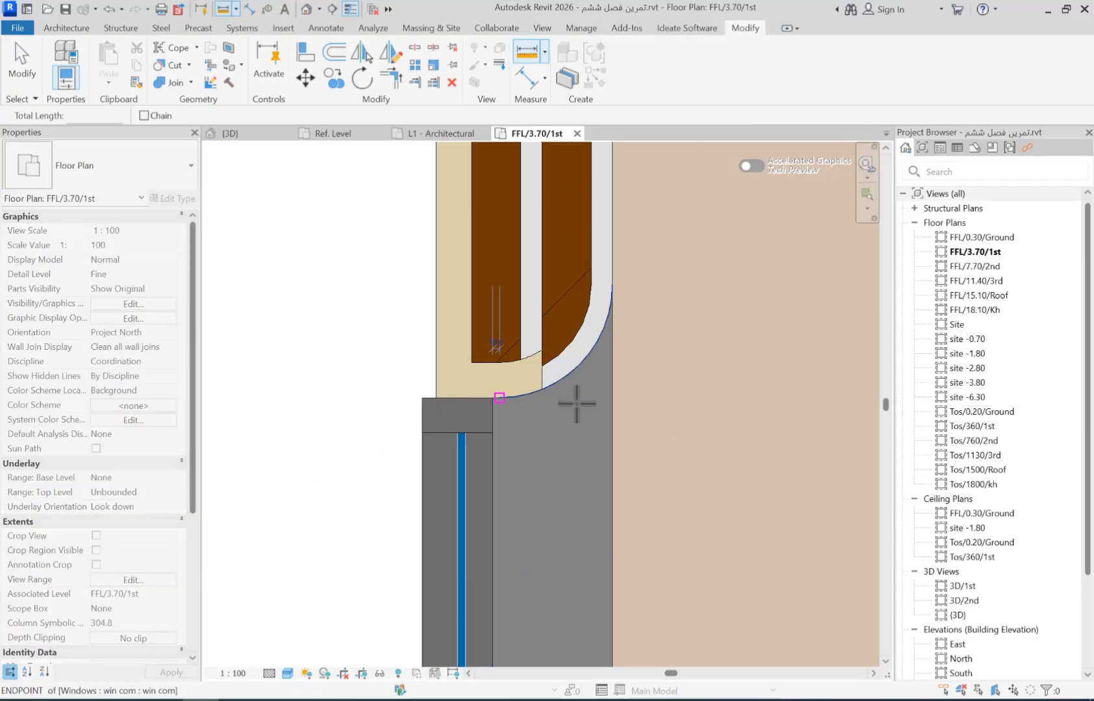
pyautogui.click(612, 398)
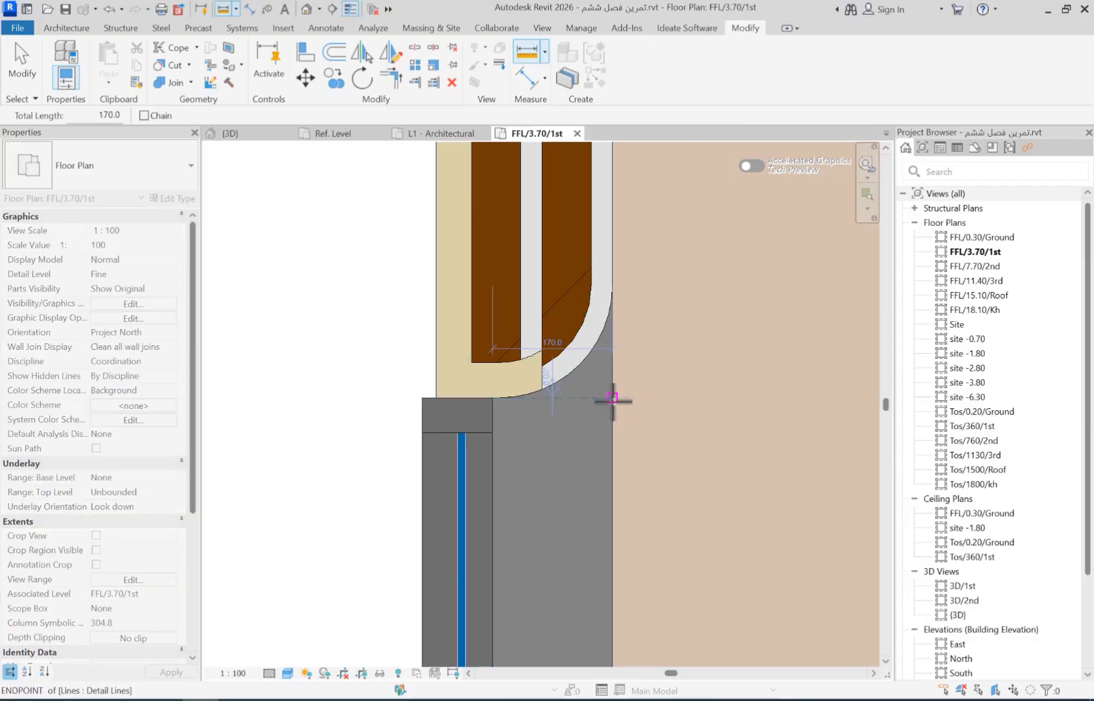
pyautogui.press('Escape')
pyautogui.press('Escape')
# Set the placed win com window's Wall Inset to 170 mm and deselect the window.
pyautogui.click(482, 483)
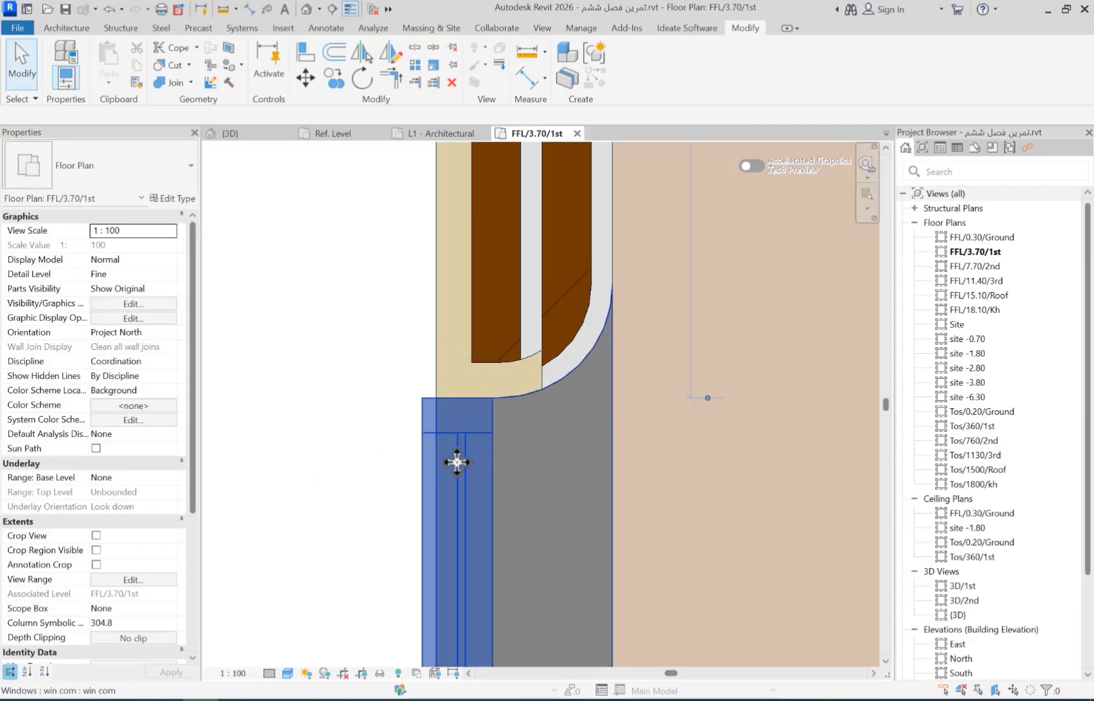
pyautogui.click(148, 273)
pyautogui.write('170')
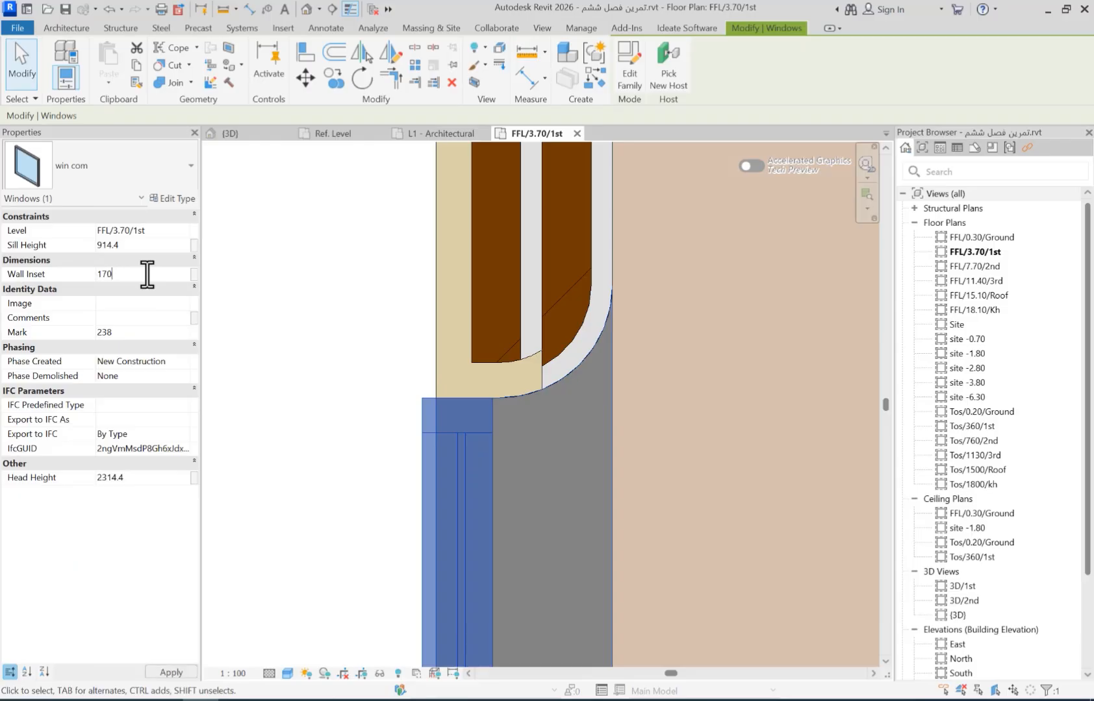
pyautogui.press('Return')
pyautogui.press('Escape')
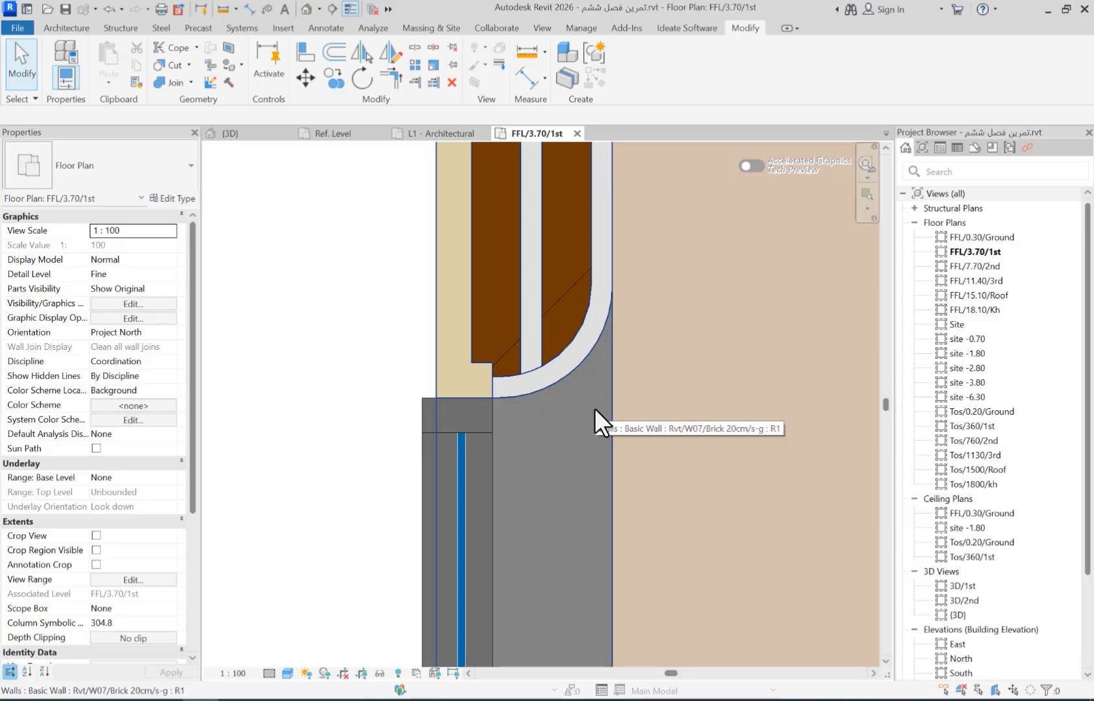
# Examine the type properties of the M_Single-Flush door in the washroom area of the FFL/3.70/1st plan for a wall closure setting.
pyautogui.scroll(-5, 586, 419)
pyautogui.moveTo(581, 488); pyautogui.dragTo(471, 413, button='middle')
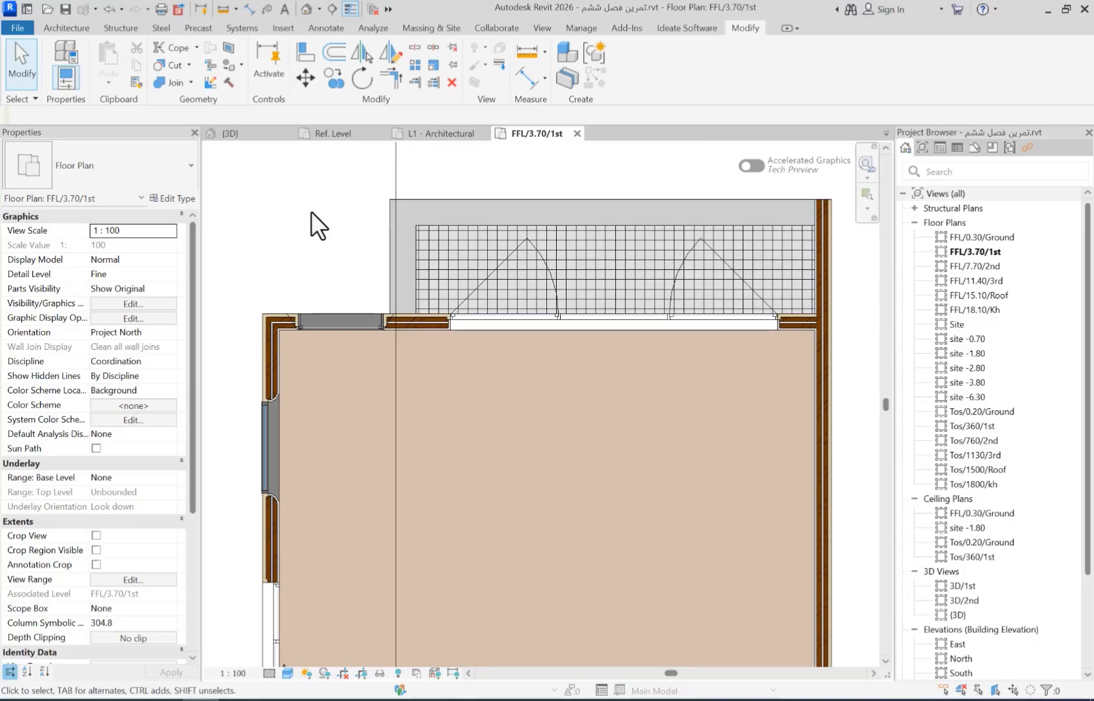
pyautogui.scroll(-2, 310, 211)
pyautogui.moveTo(387, 452); pyautogui.dragTo(584, 240, button='middle')
pyautogui.moveTo(527, 531); pyautogui.dragTo(464, 270, button='middle')
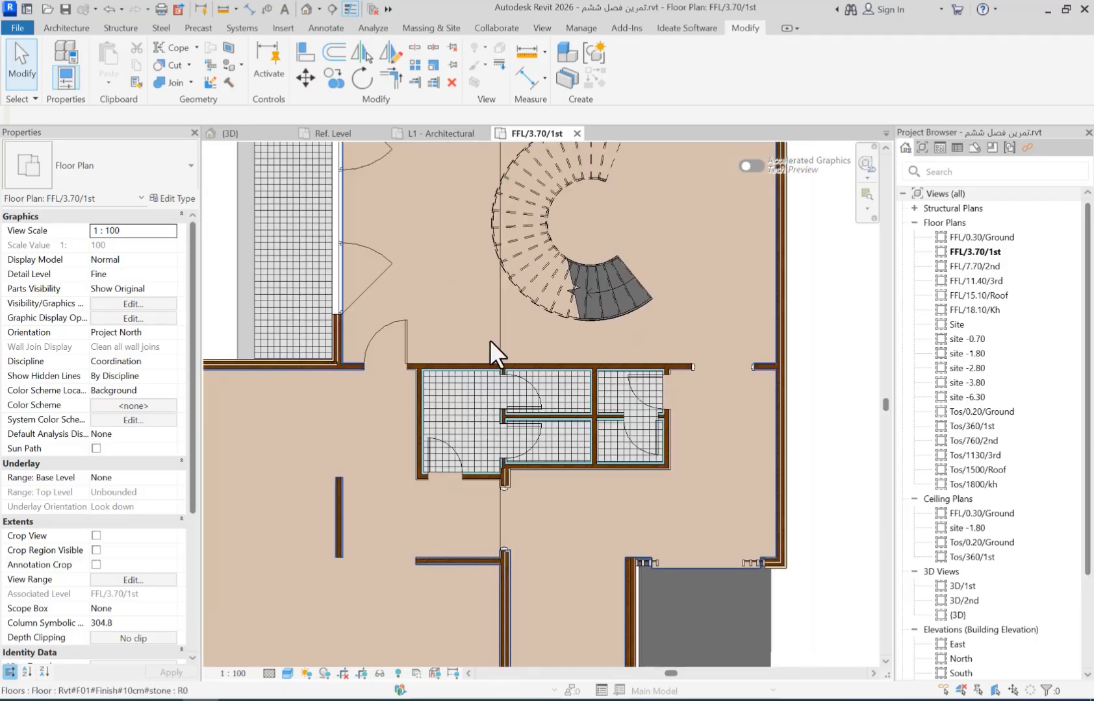
pyautogui.scroll(4, 545, 426)
pyautogui.click(519, 341)
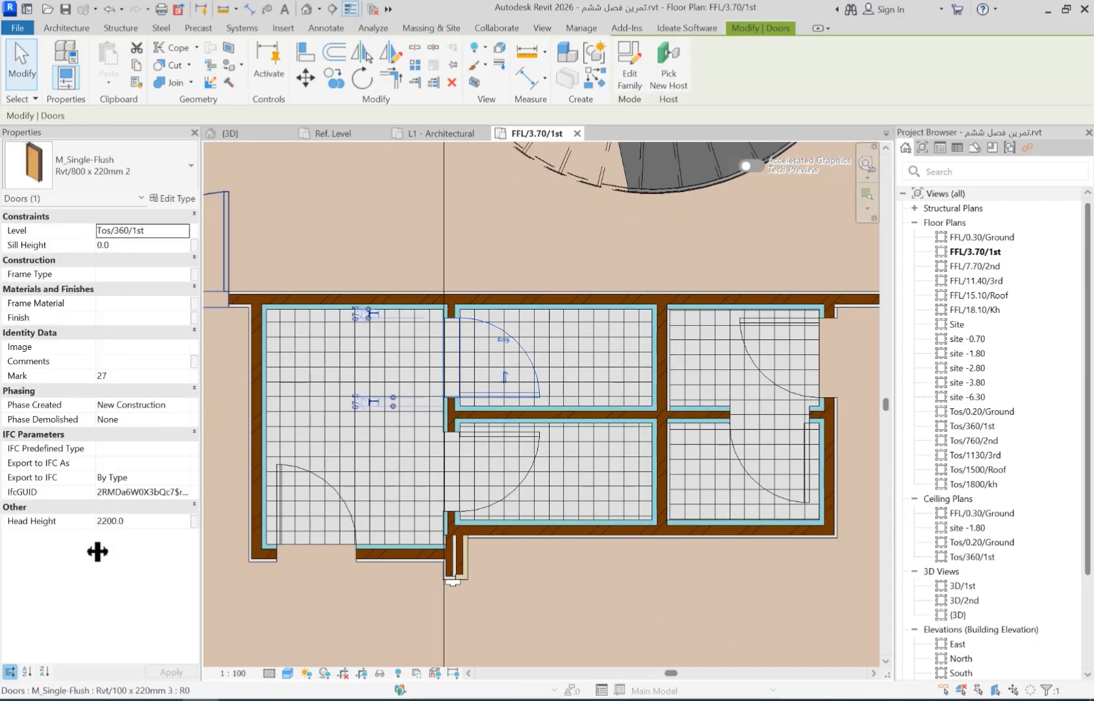
pyautogui.click(177, 199)
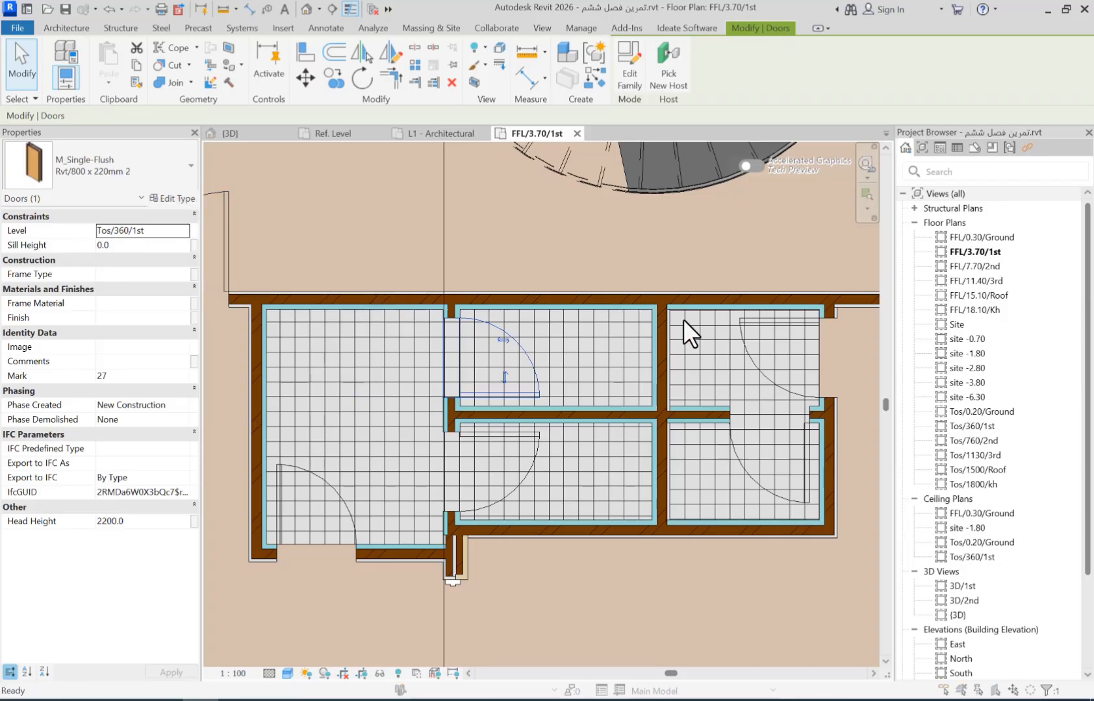
pyautogui.scroll(-3, 864, 339)
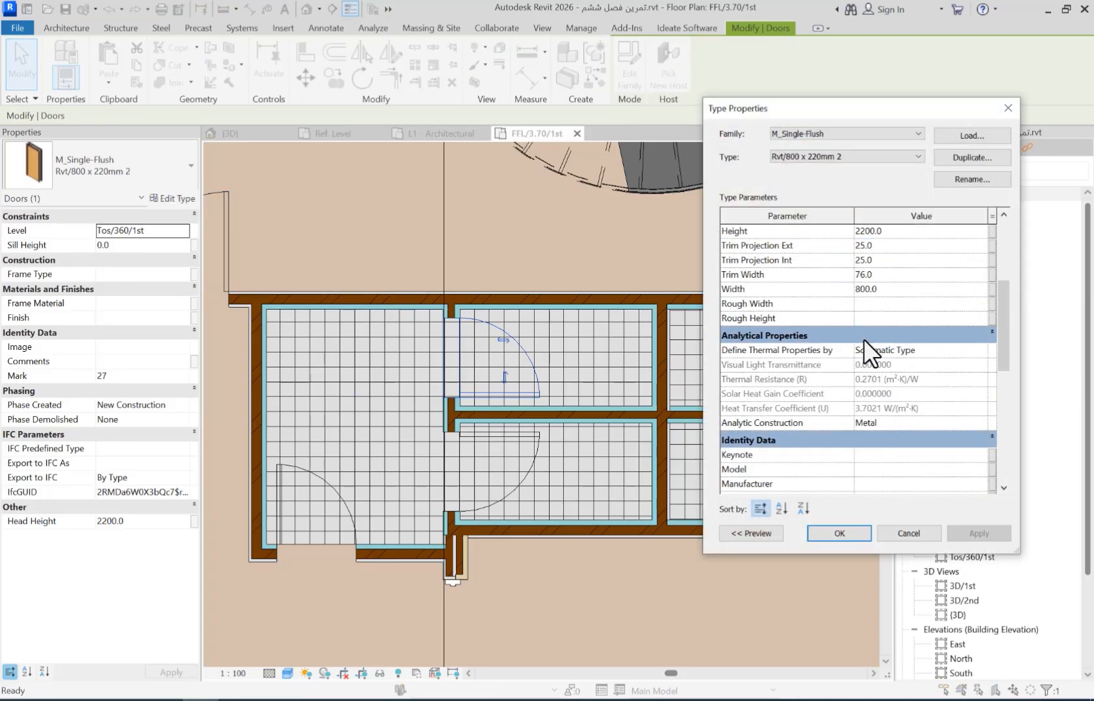
pyautogui.scroll(-6, 865, 335)
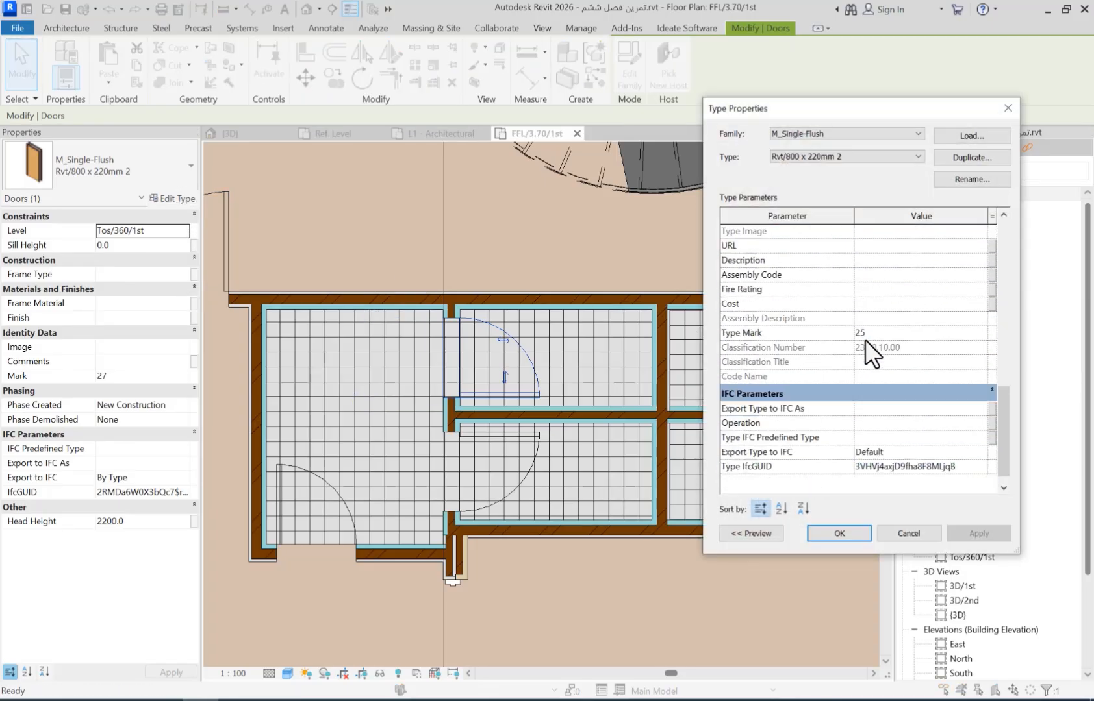
pyautogui.scroll(2, 864, 339)
pyautogui.press('Escape')
pyautogui.press('Escape')
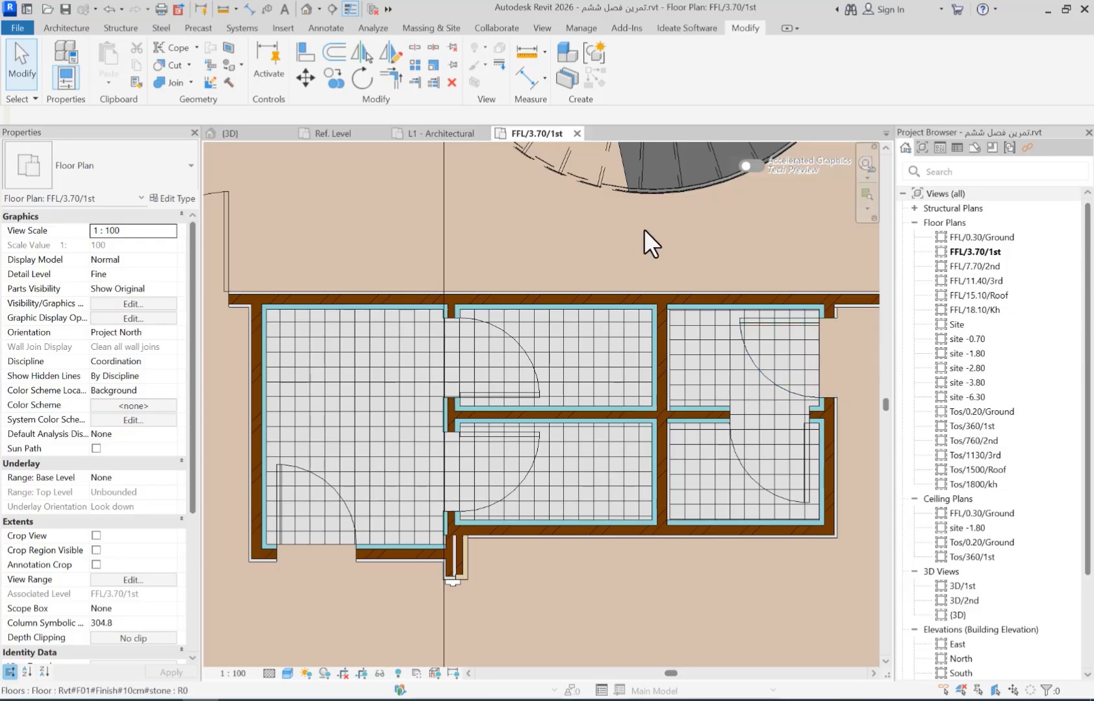
# Close the inactive views and return to the Ref. Level plan of the win com family.
pyautogui.moveTo(385, 375); pyautogui.dragTo(499, 479, button='middle')
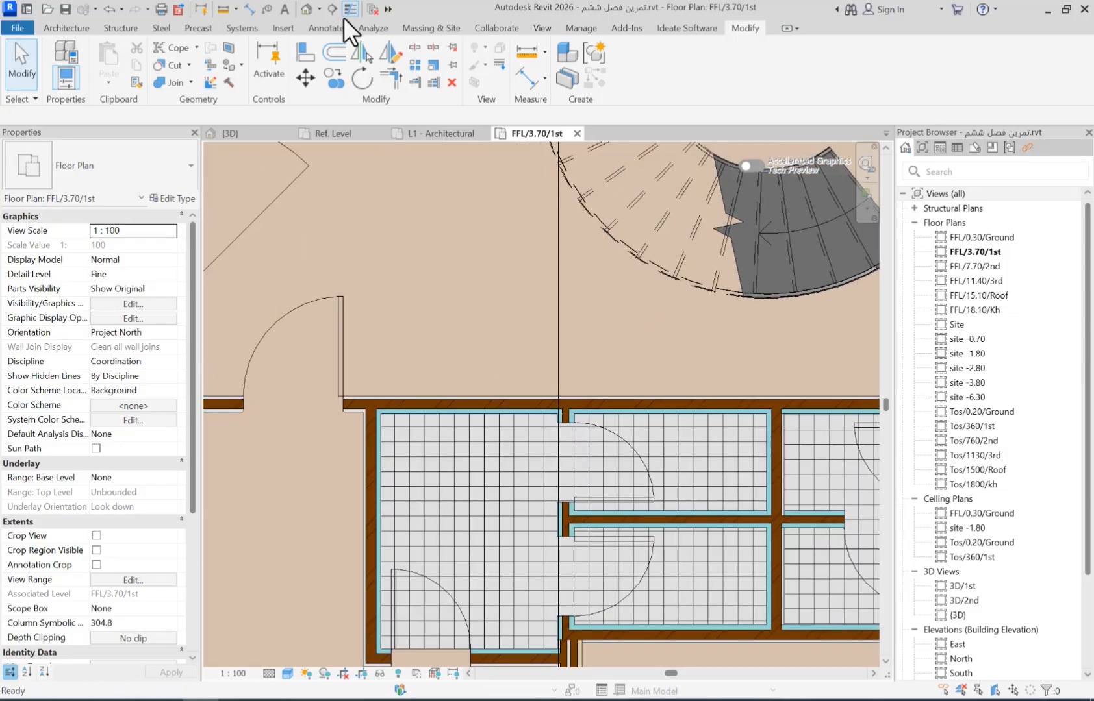
pyautogui.click(374, 9)
pyautogui.click(349, 132)
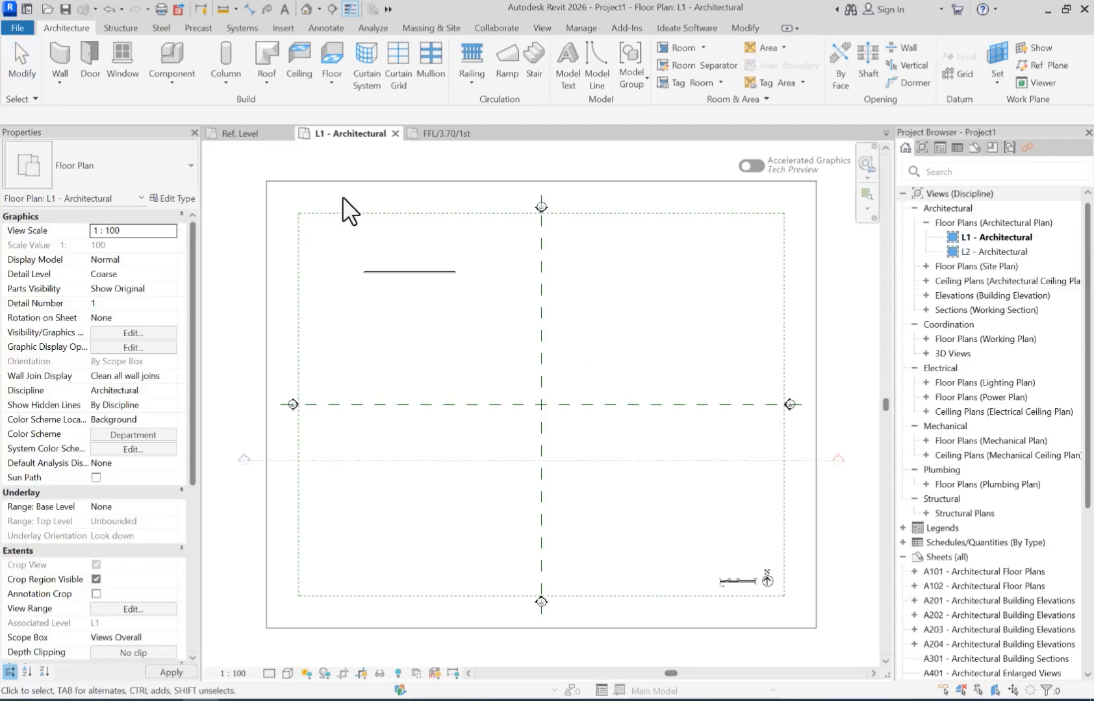
pyautogui.click(253, 133)
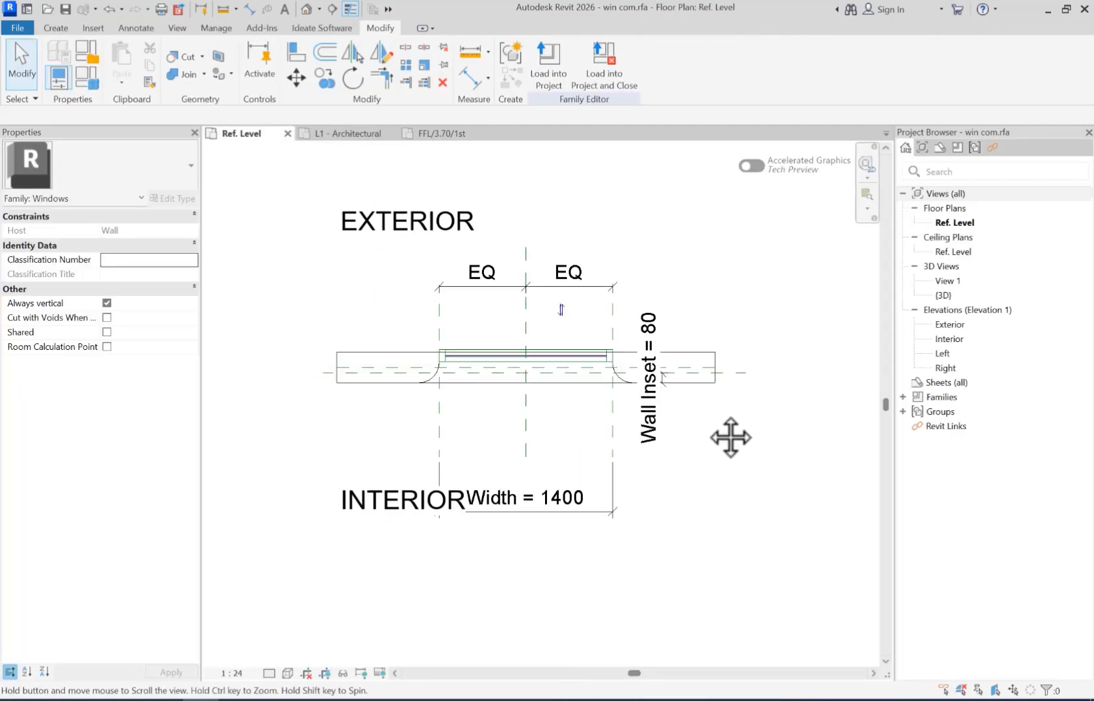
# Add an aligned dimension across the host wall's thickness, between its interior and exterior faces, beside the window opening.
pyautogui.click(361, 377)
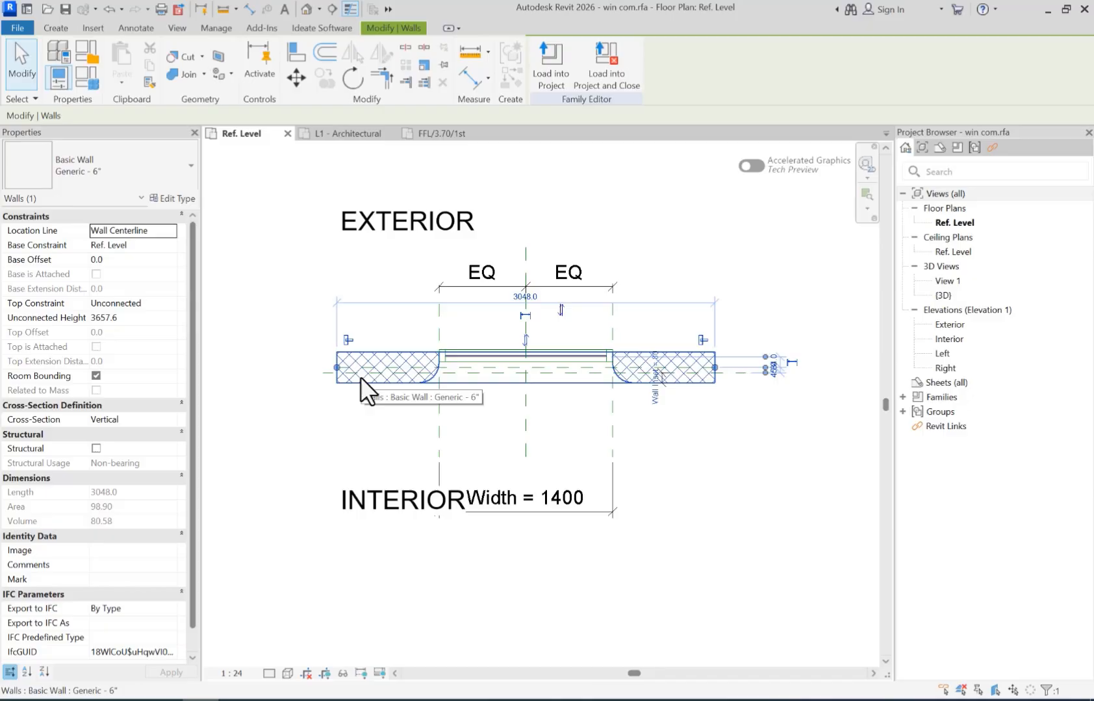
pyautogui.click(374, 433)
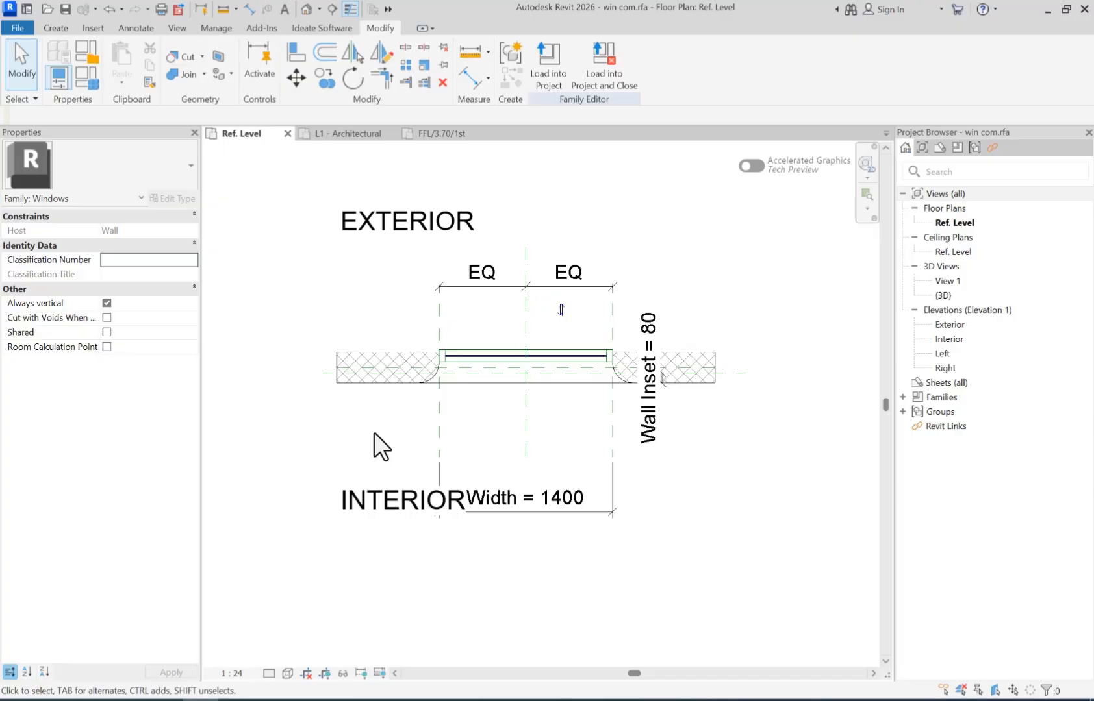
pyautogui.click(470, 77)
pyautogui.scroll(4, 383, 415)
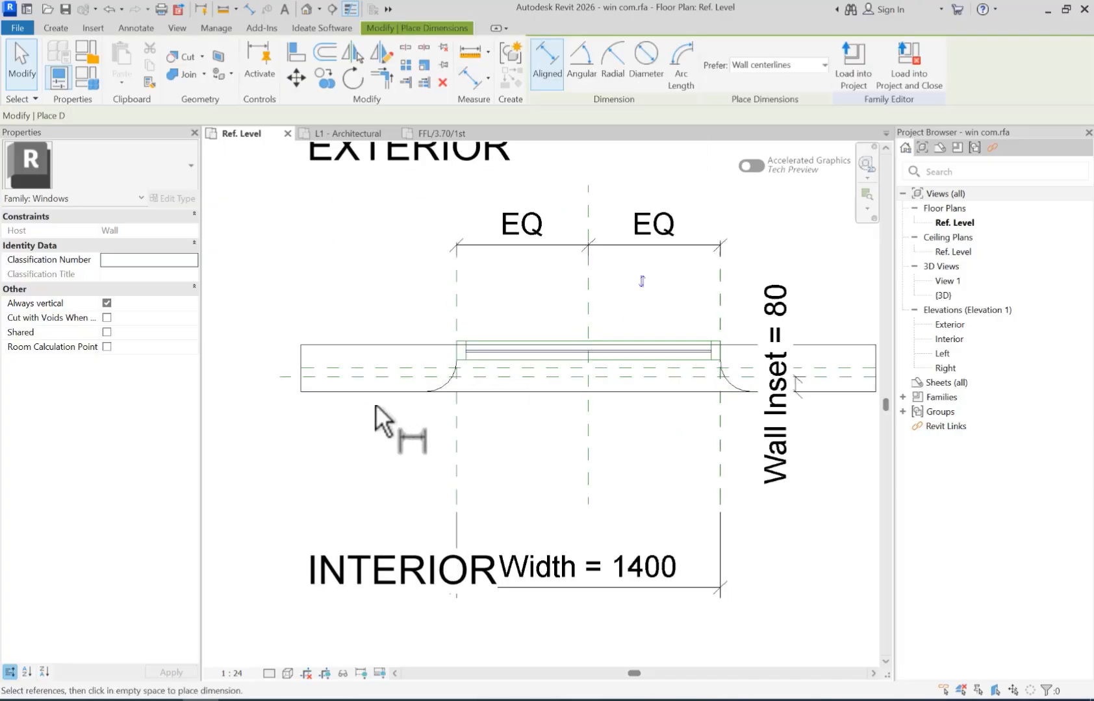
pyautogui.press('Tab')
pyautogui.click(375, 392)
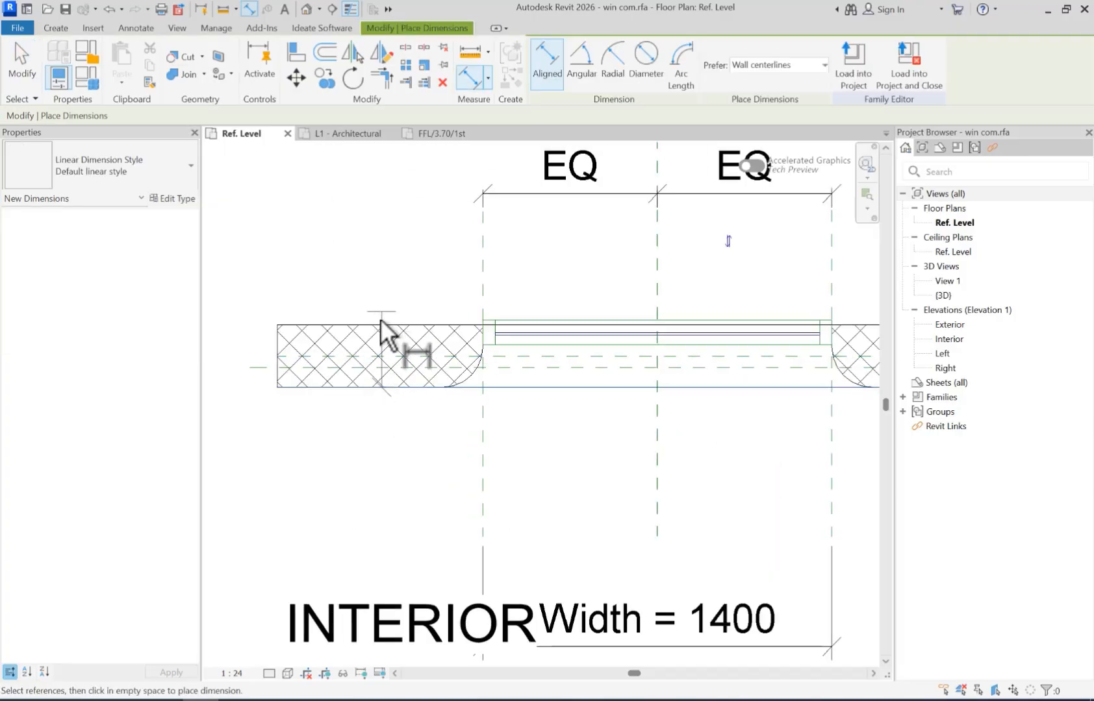
pyautogui.click(380, 322)
pyautogui.click(373, 292)
pyautogui.press('Escape')
pyautogui.press('Escape')
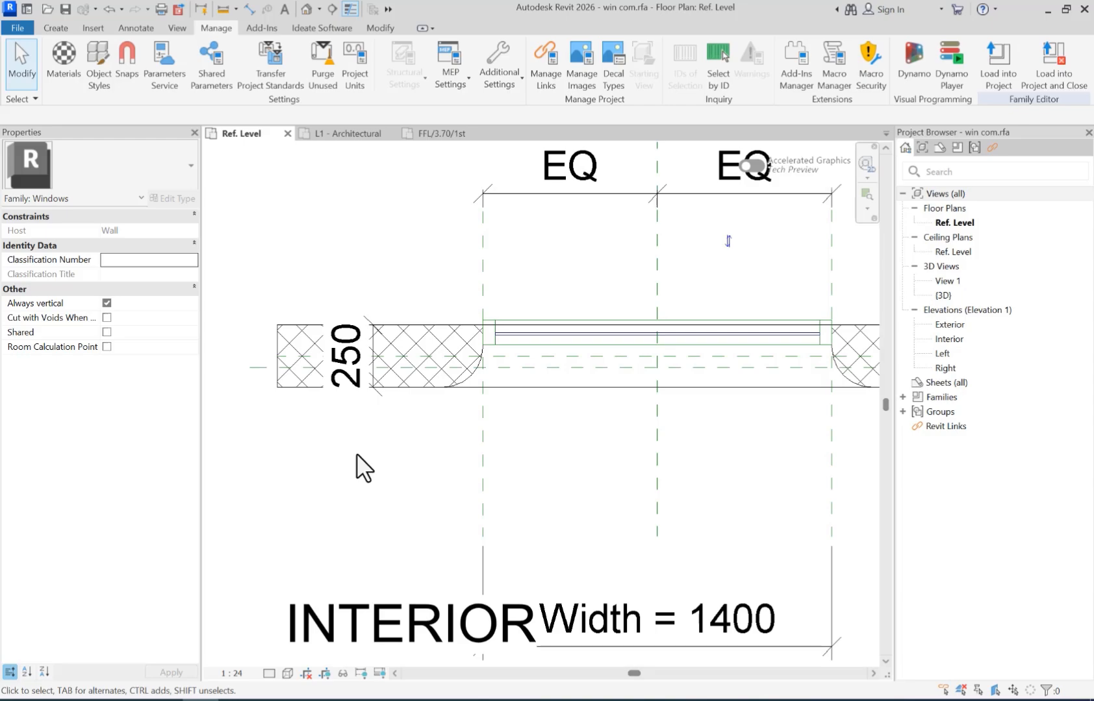
# Start a new label parameter for the wall thickness dimension, defined as a shared parameter per instance.
pyautogui.click(359, 346)
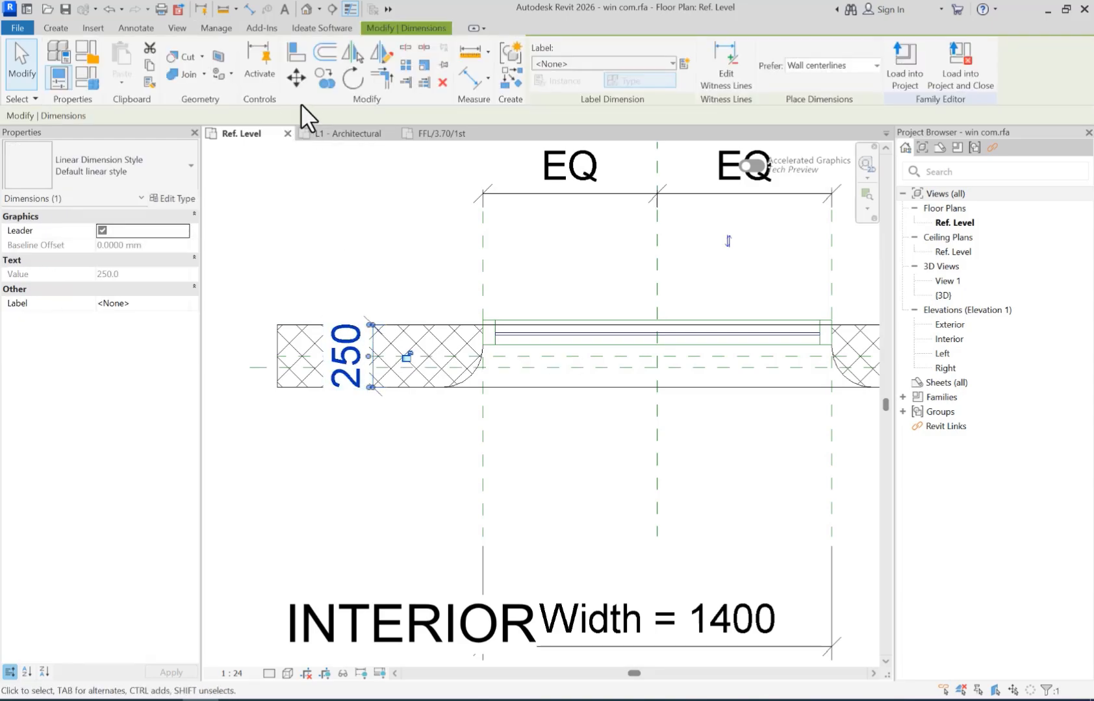
pyautogui.click(686, 63)
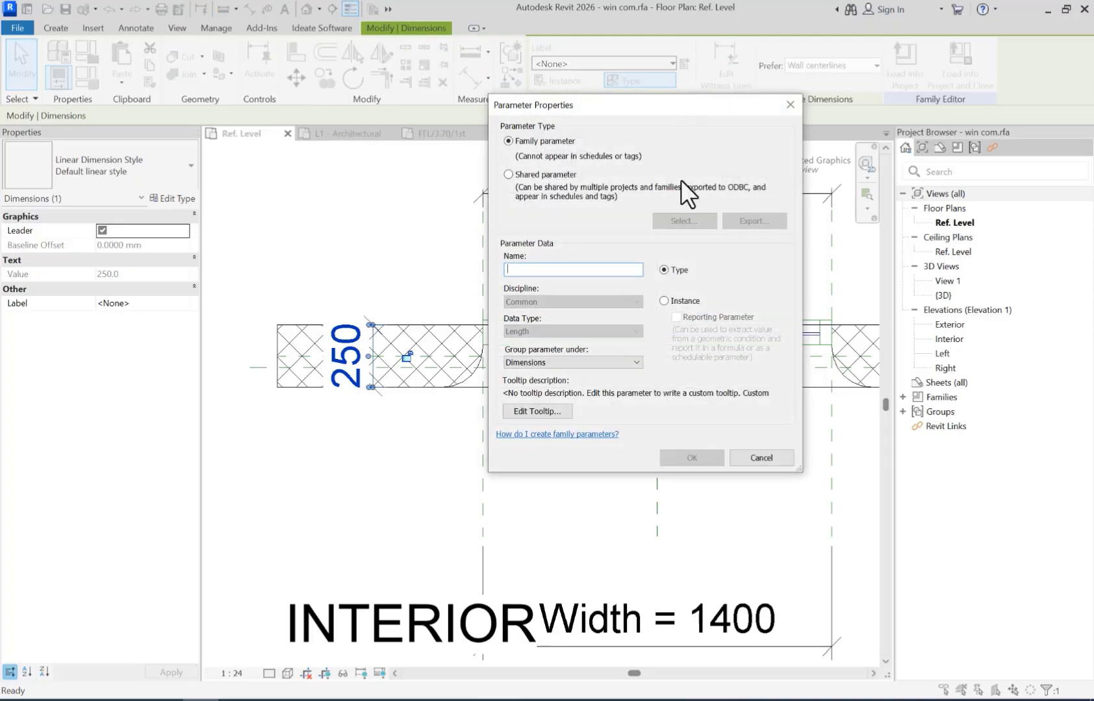
pyautogui.moveTo(648, 104); pyautogui.dragTo(572, 108)
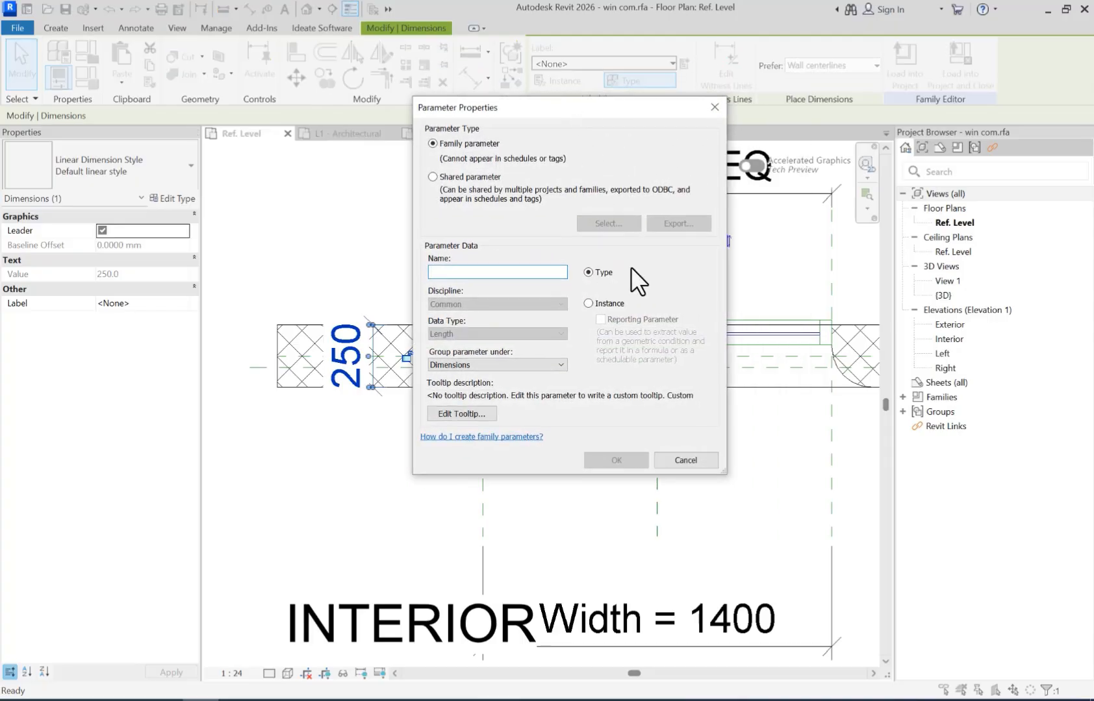
pyautogui.click(589, 303)
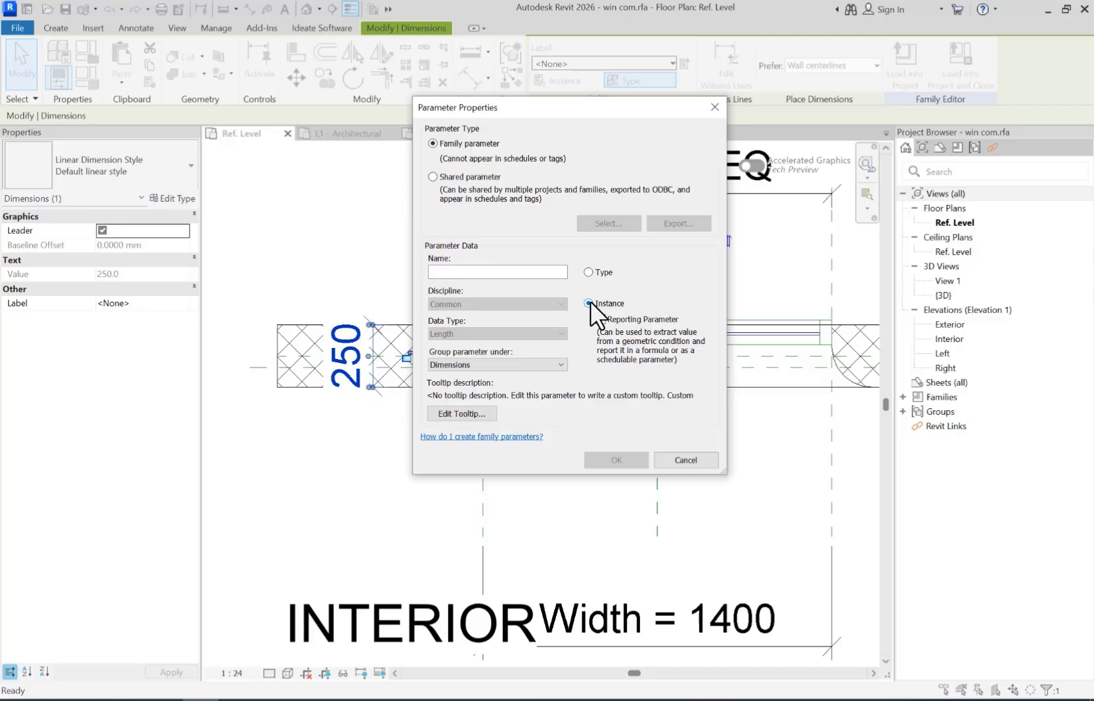
pyautogui.click(453, 177)
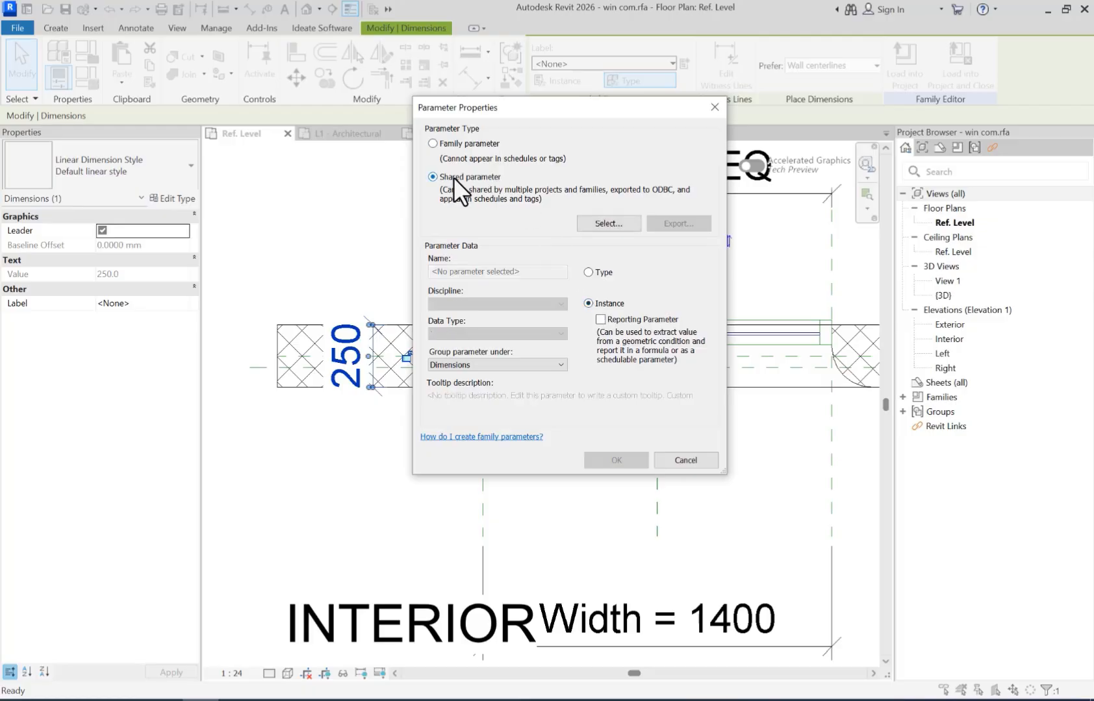
# Replace the missing shared parameter file by creating a new one named Shared Parameter on the Desktop.
pyautogui.click(602, 224)
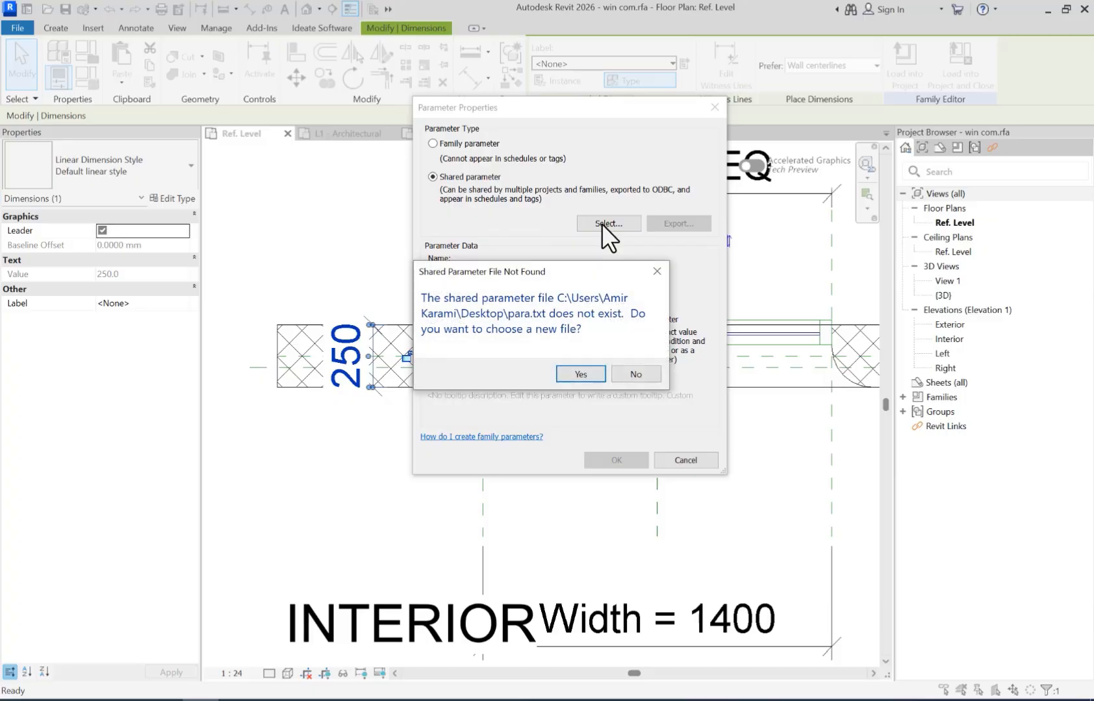
pyautogui.click(584, 374)
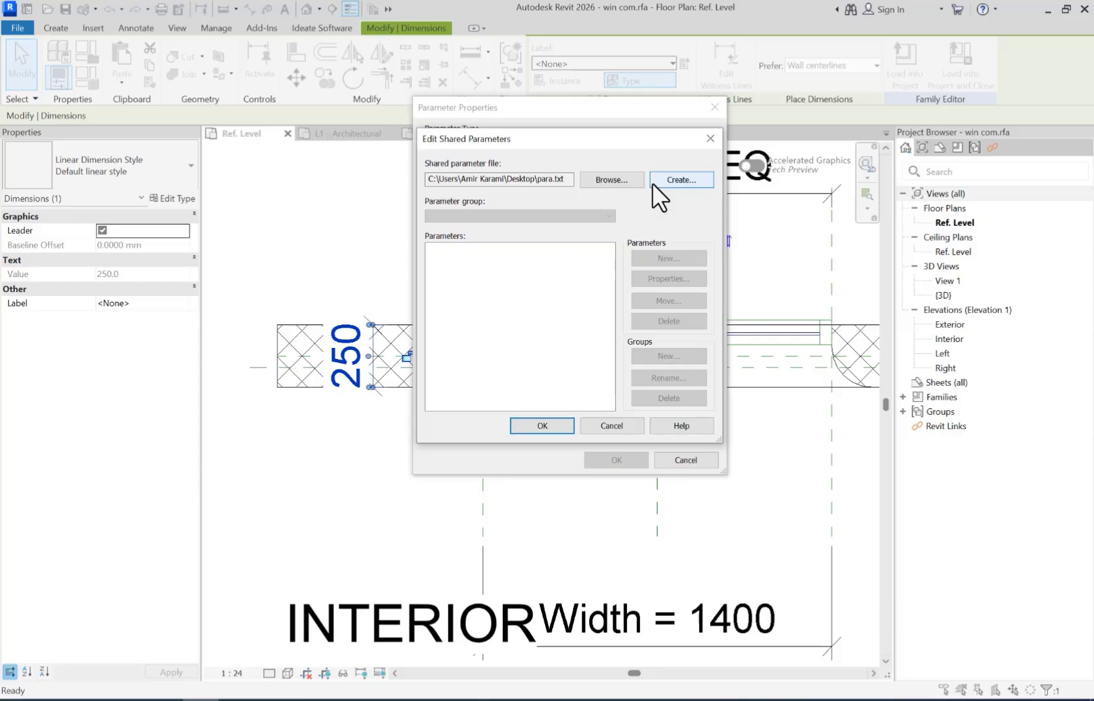
pyautogui.click(695, 174)
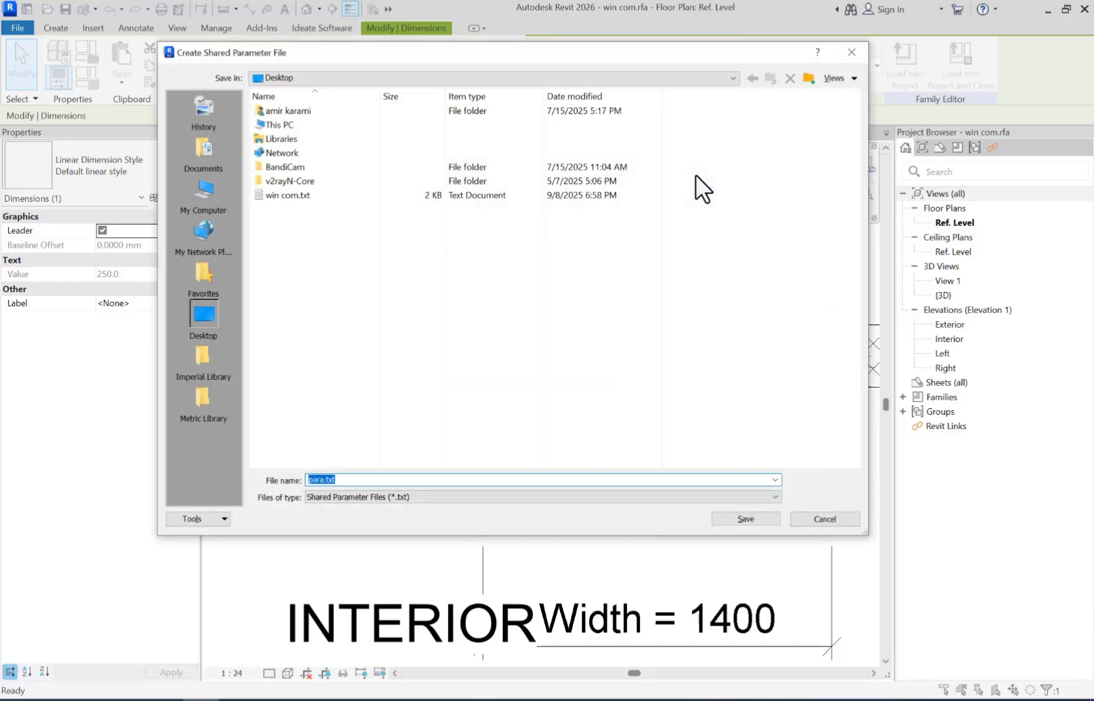
pyautogui.write('Shared Parameter')
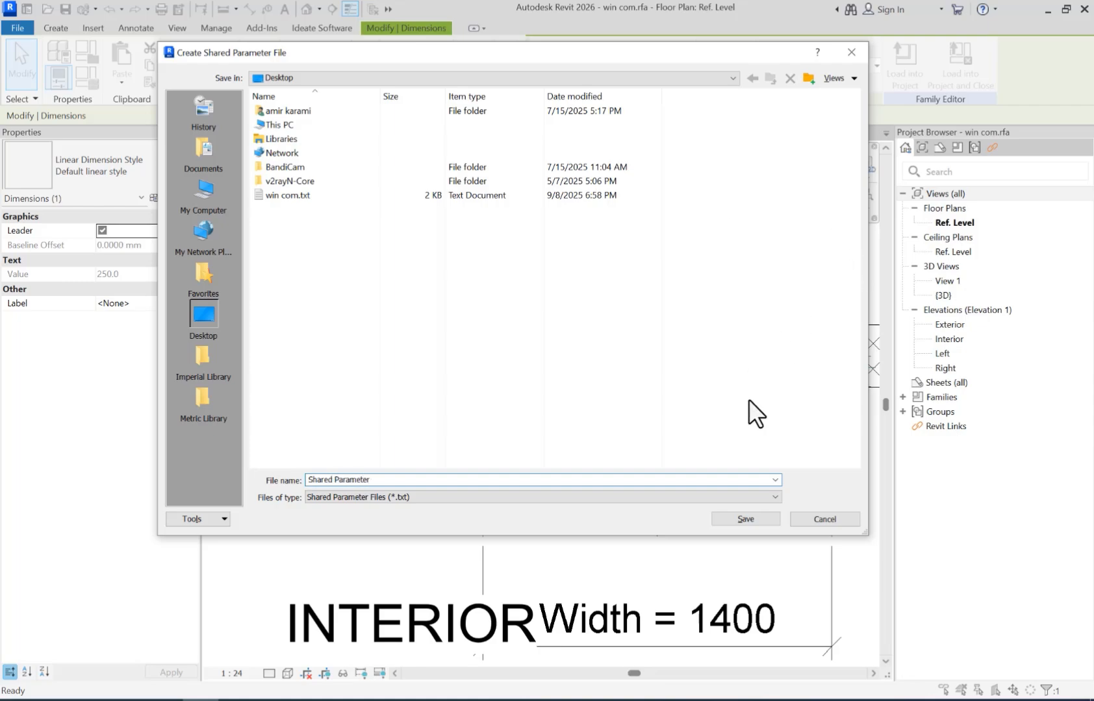
pyautogui.click(737, 521)
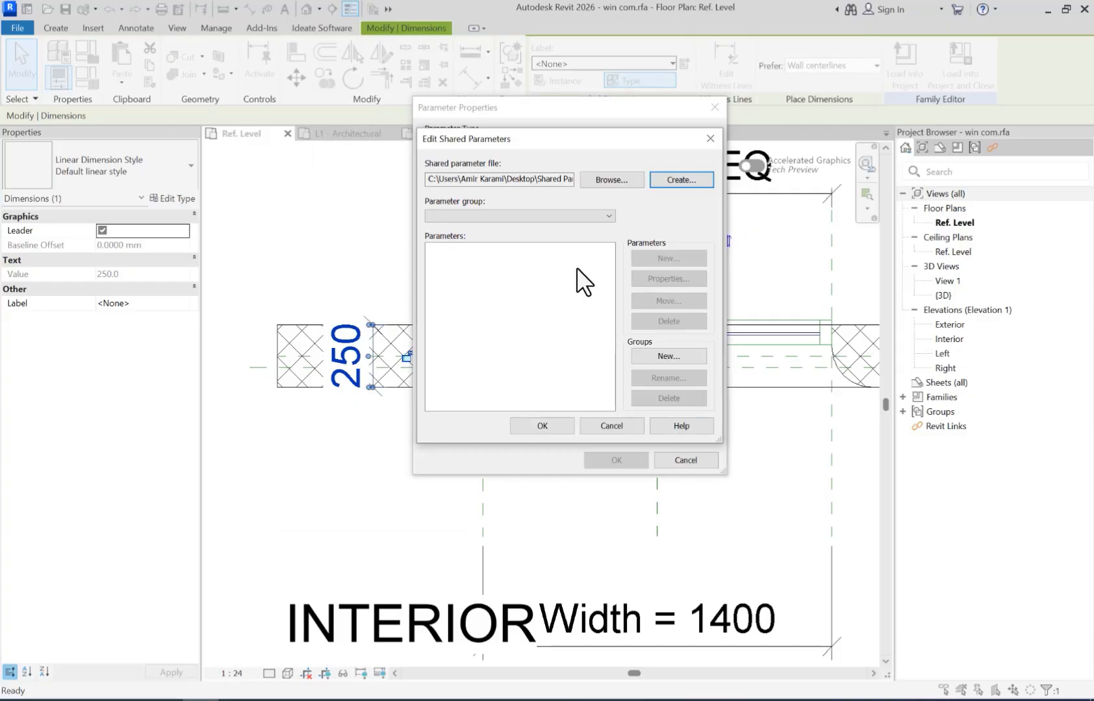
# Create a Windows parameter group in the shared parameter file and add a Length parameter named Wall Thickness to it.
pyautogui.click(652, 357)
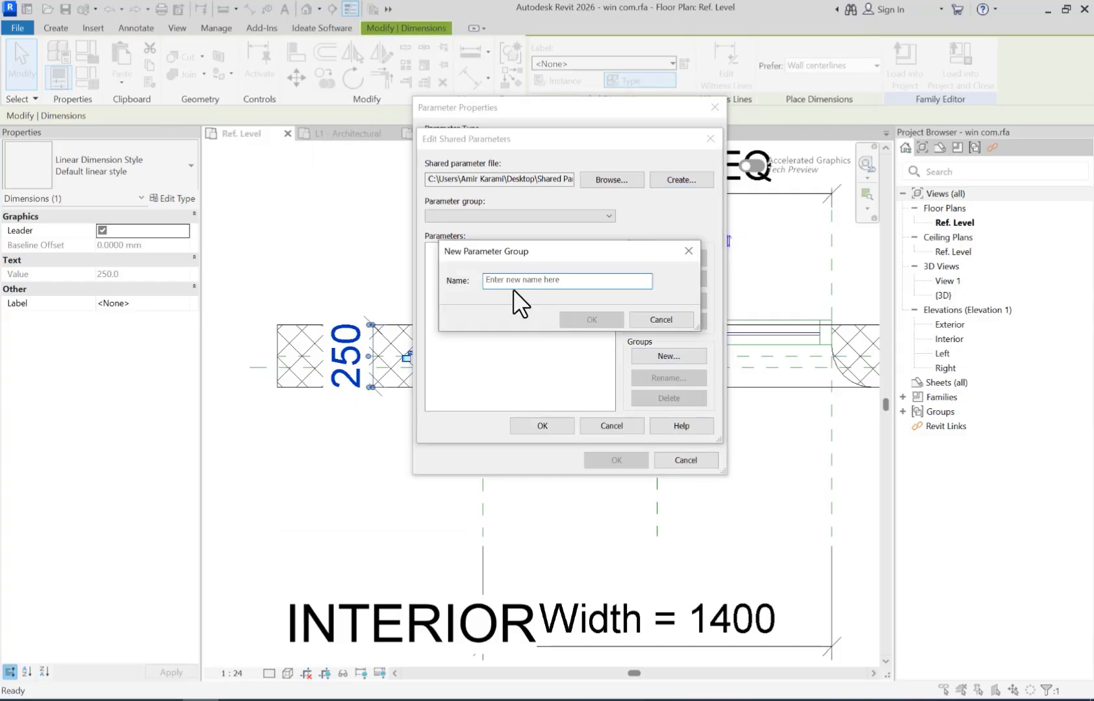
pyautogui.write('Windows')
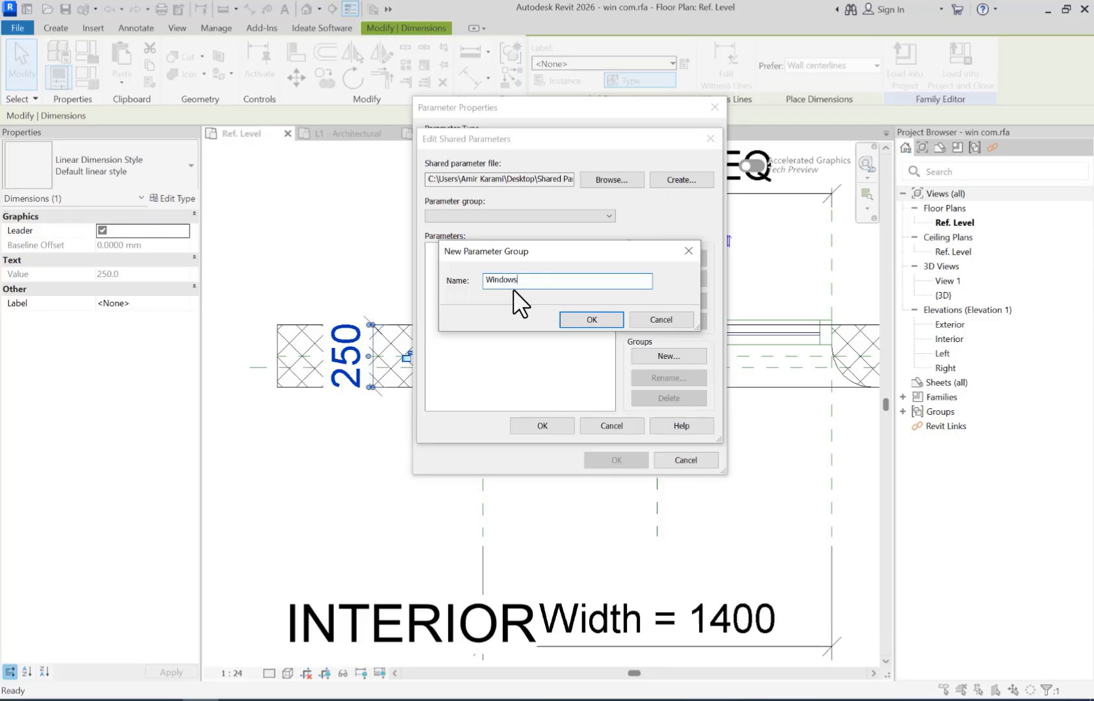
pyautogui.press('Return')
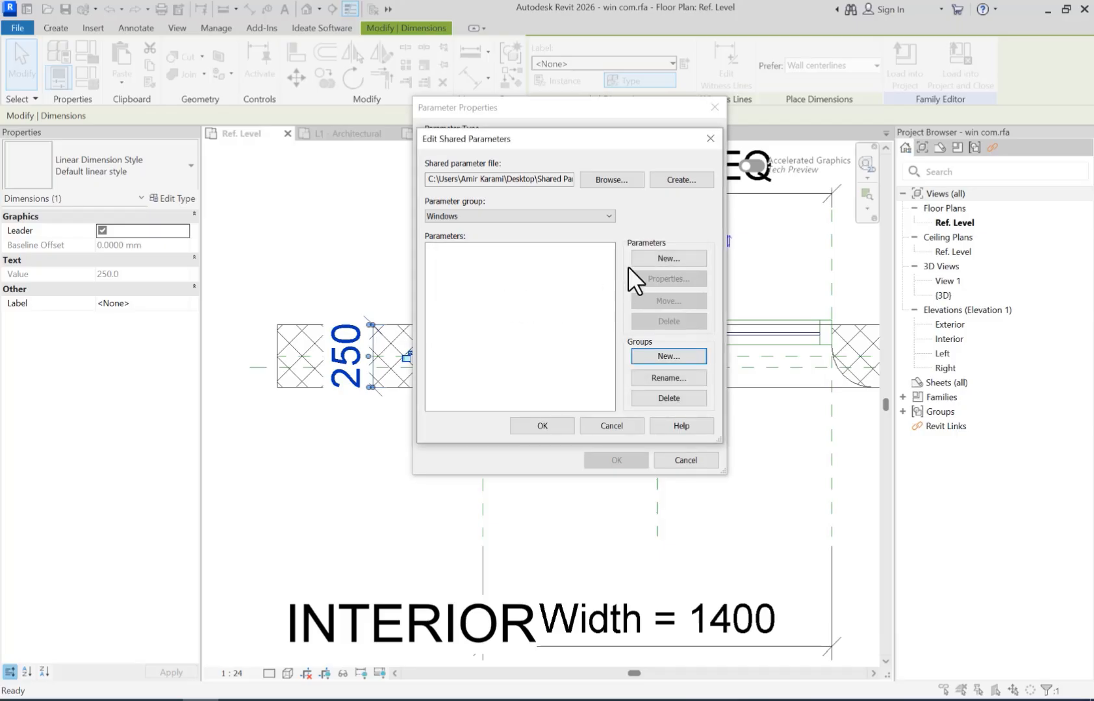
pyautogui.click(646, 257)
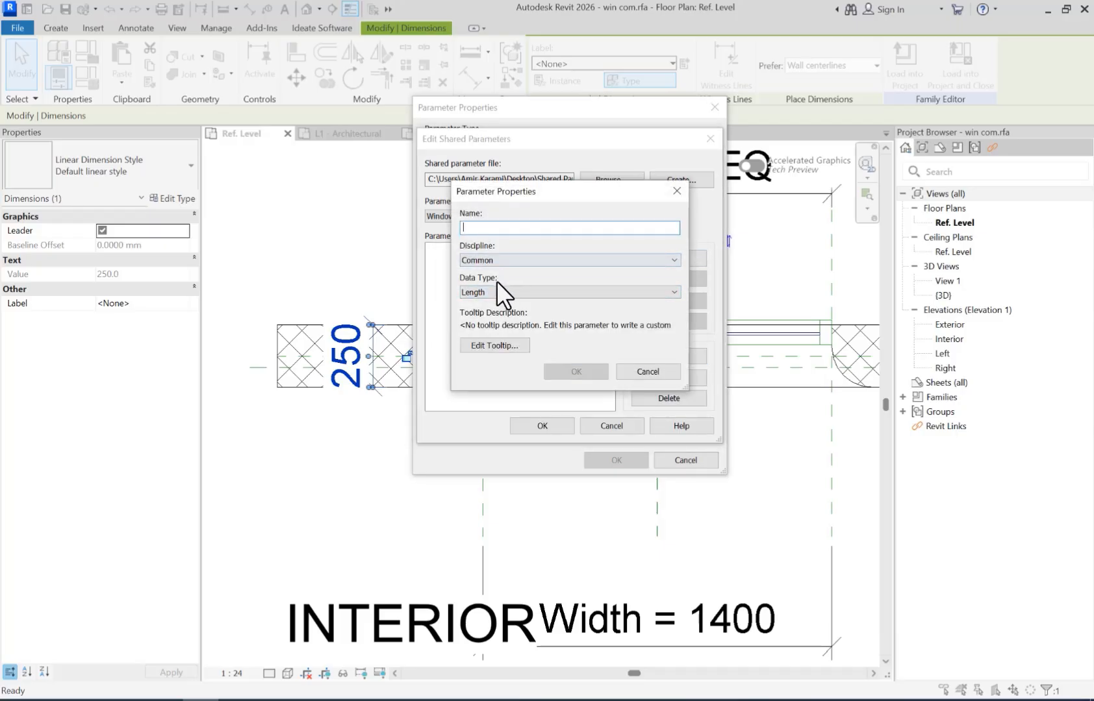
pyautogui.write('Wal')
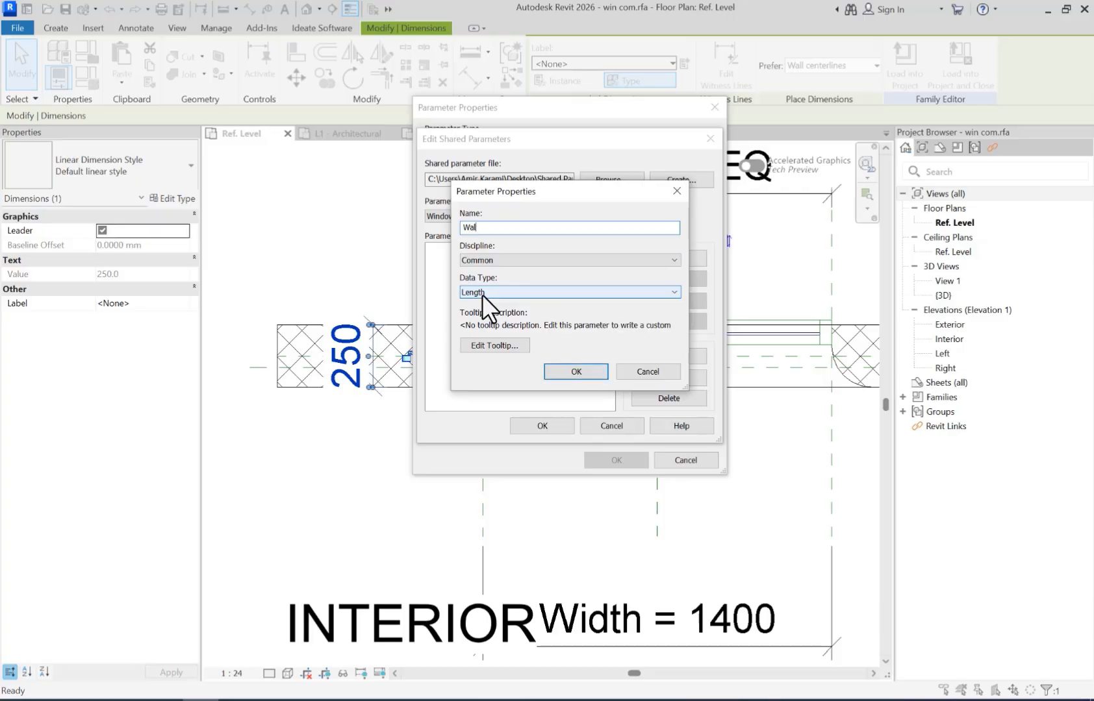
pyautogui.write('l Thickness')
pyautogui.press('Return')
pyautogui.click(542, 425)
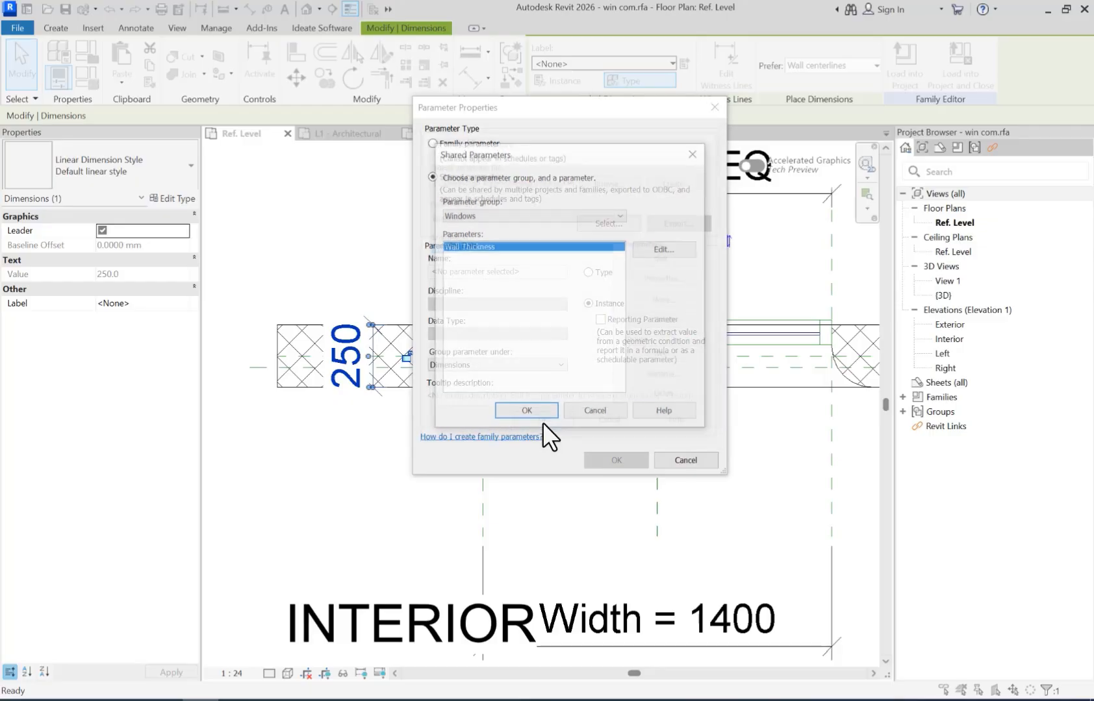
# Label the host wall's thickness dimension with the shared Wall Thickness parameter, set as a reporting parameter.
pyautogui.click(541, 410)
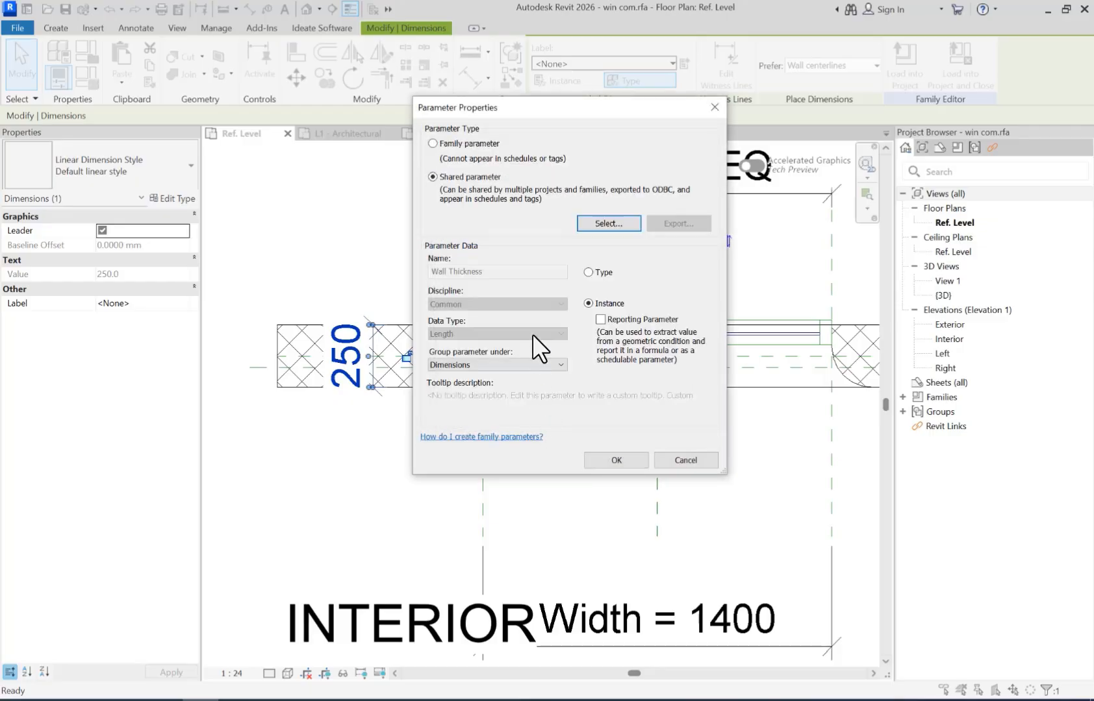
pyautogui.click(600, 319)
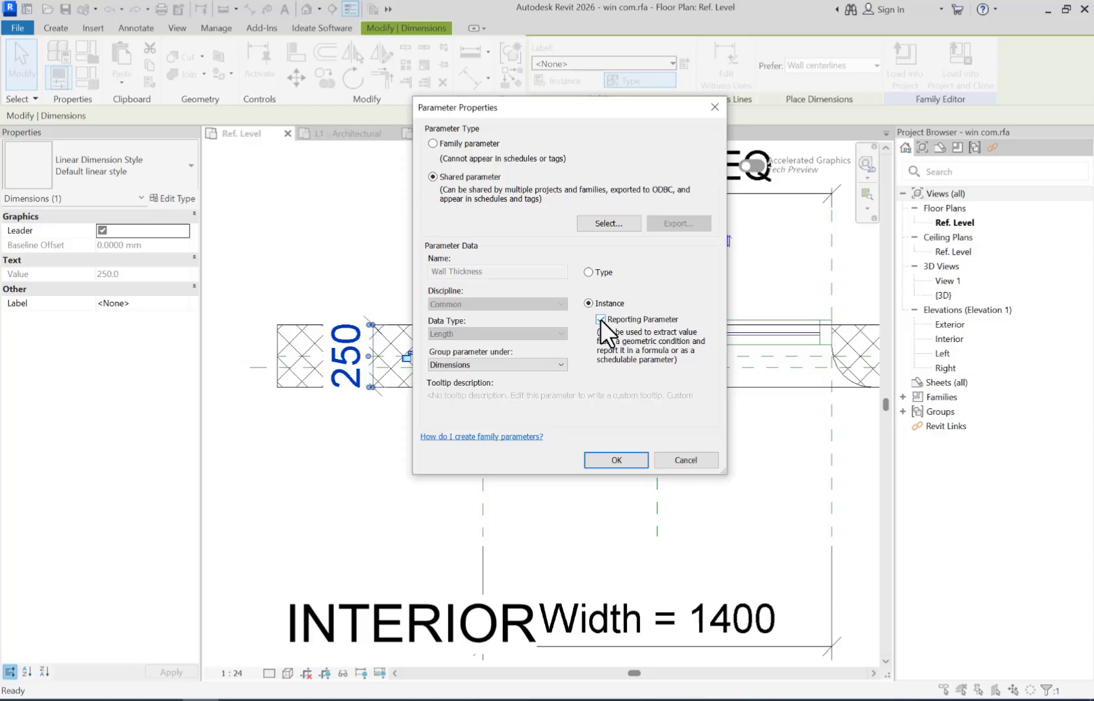
pyautogui.click(372, 419)
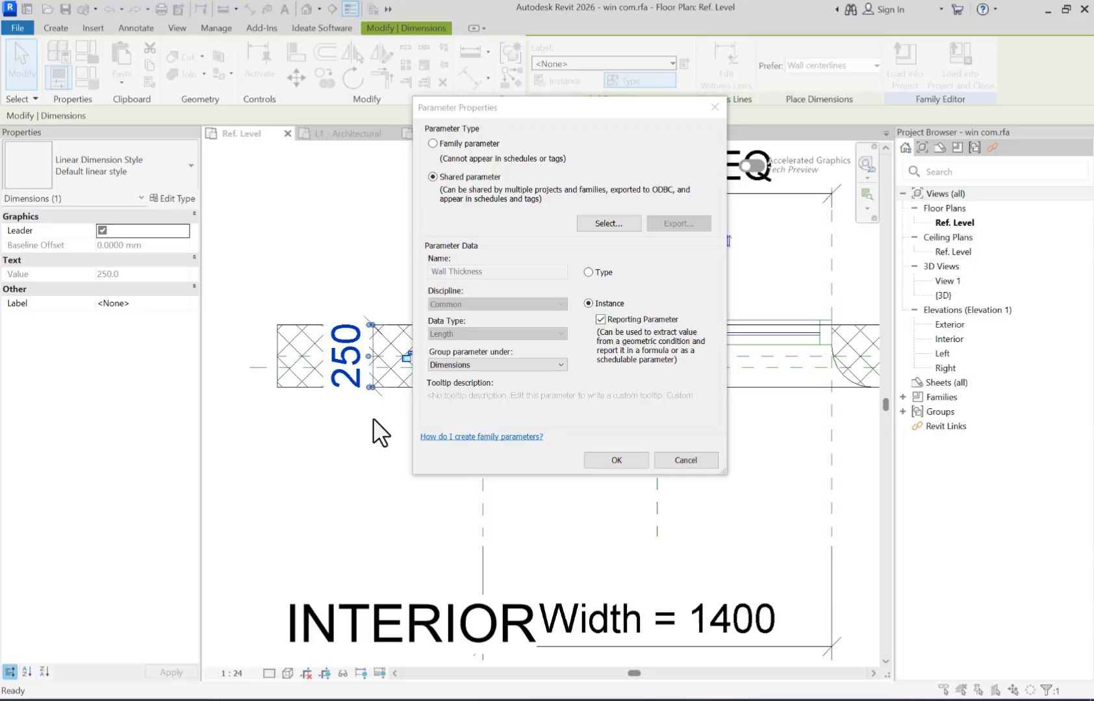
pyautogui.click(608, 466)
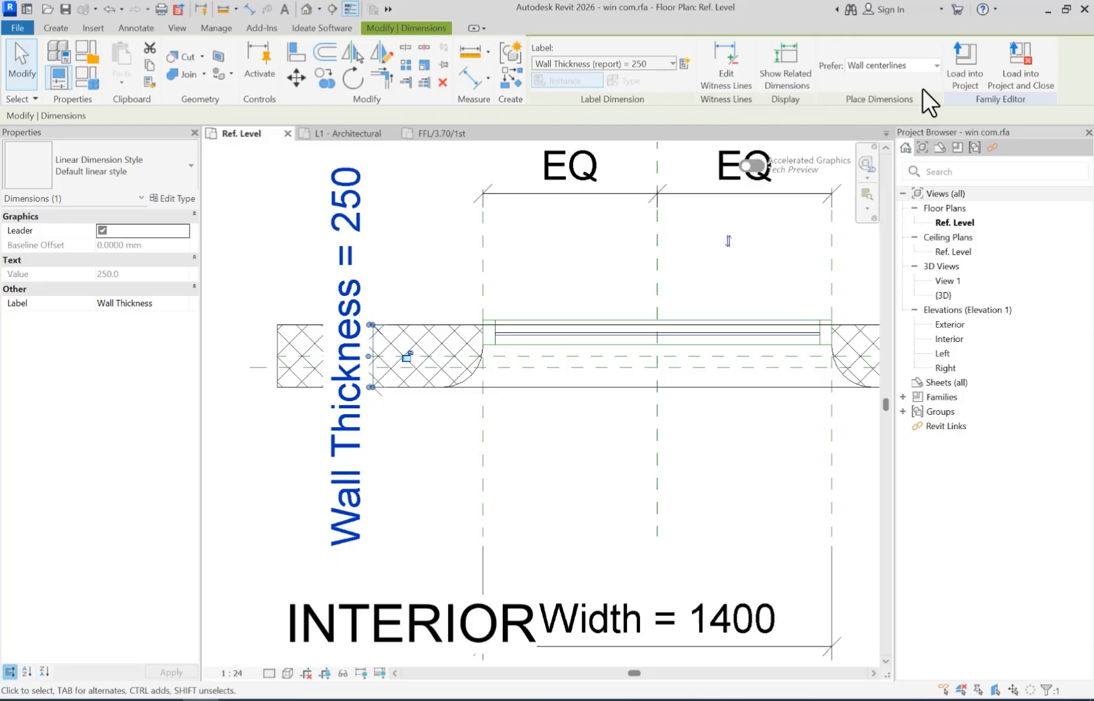
# Load the edited win com family into the open project تمرین فصل ششم.rvt.
pyautogui.click(966, 65)
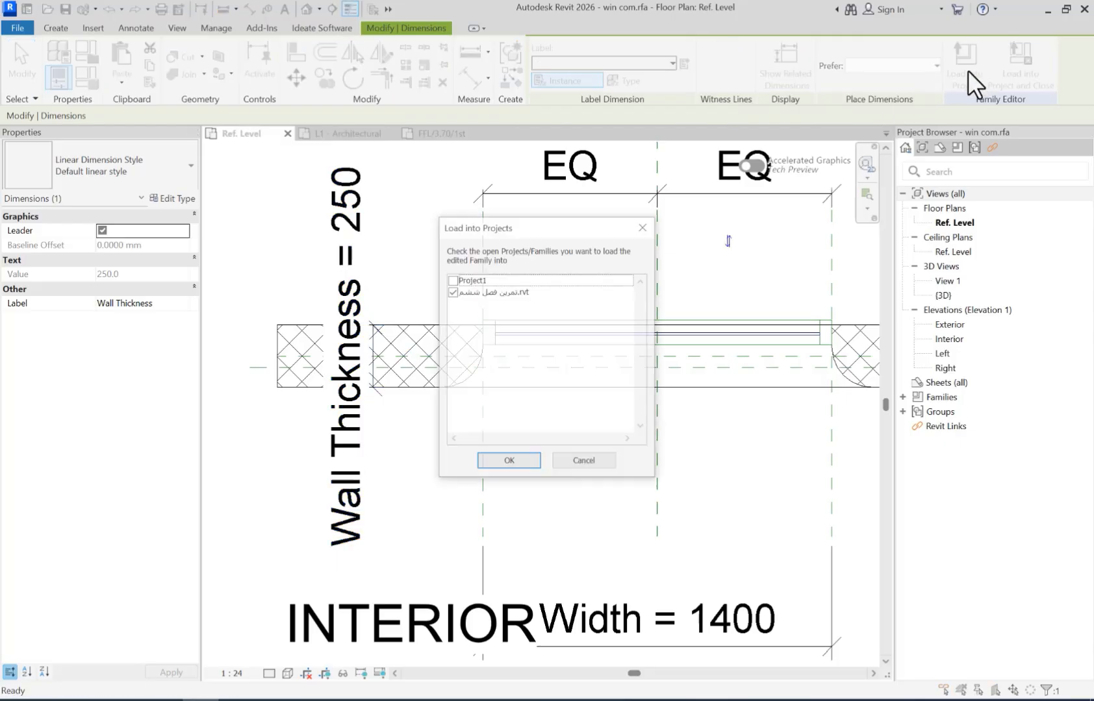
pyautogui.click(507, 462)
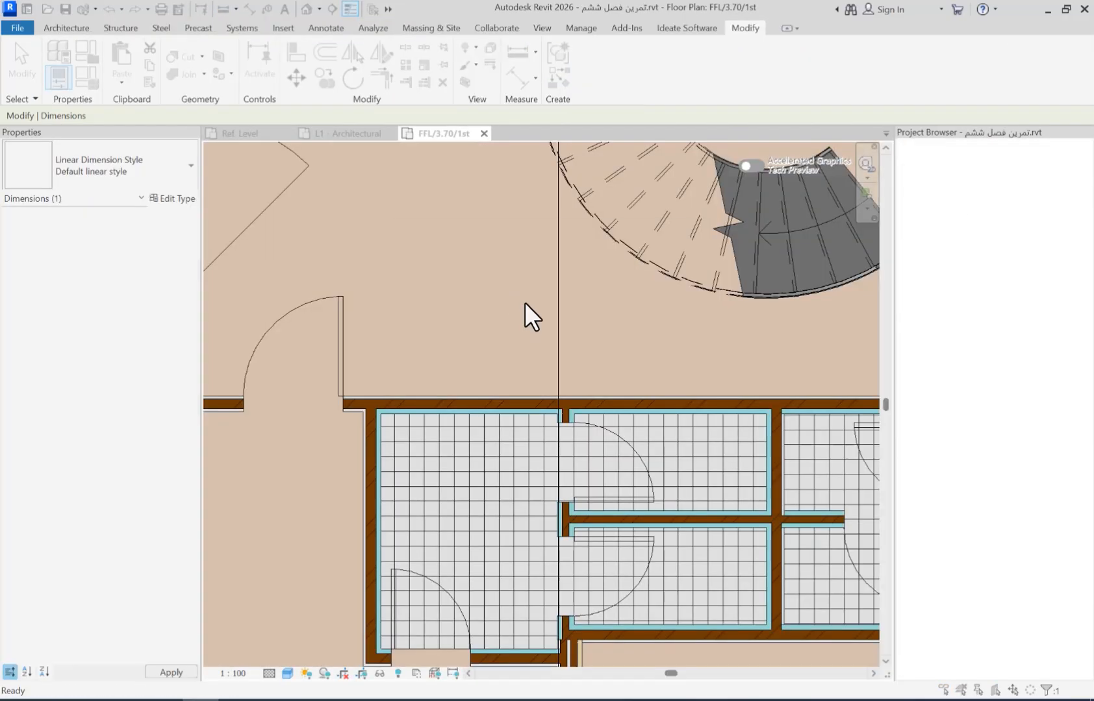
pyautogui.click(527, 313)
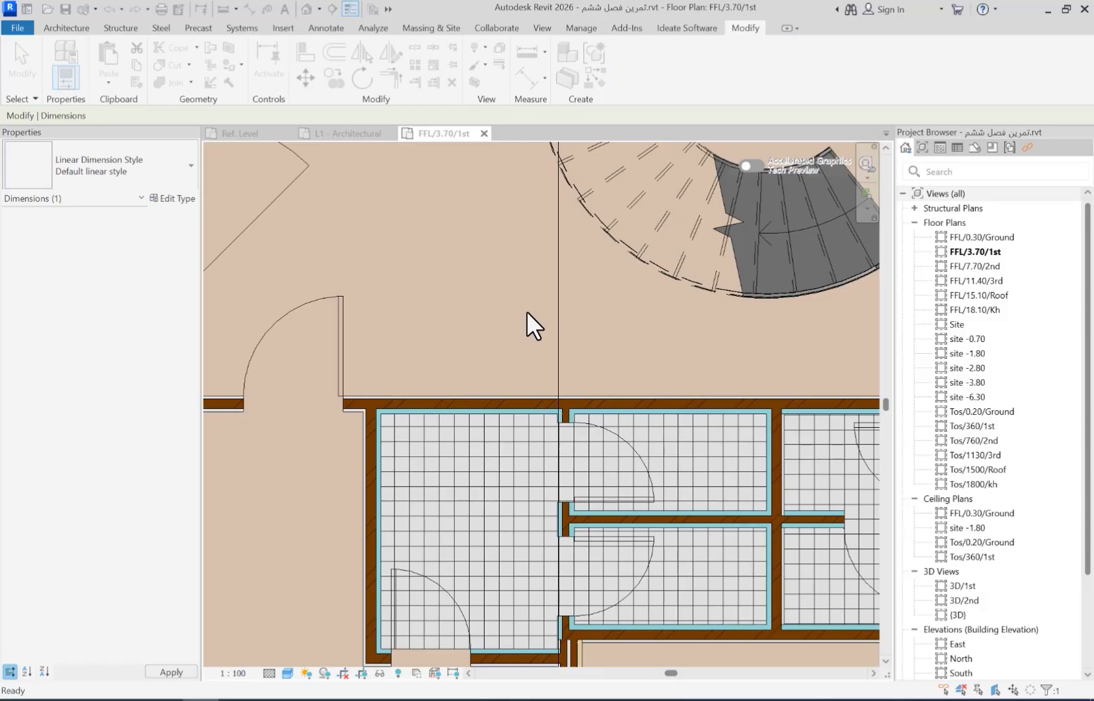
pyautogui.press('Escape')
# Select the win com window in the FFL/3.70/1st floor plan and check its Wall Thickness instance property.
pyautogui.scroll(-5, 509, 471)
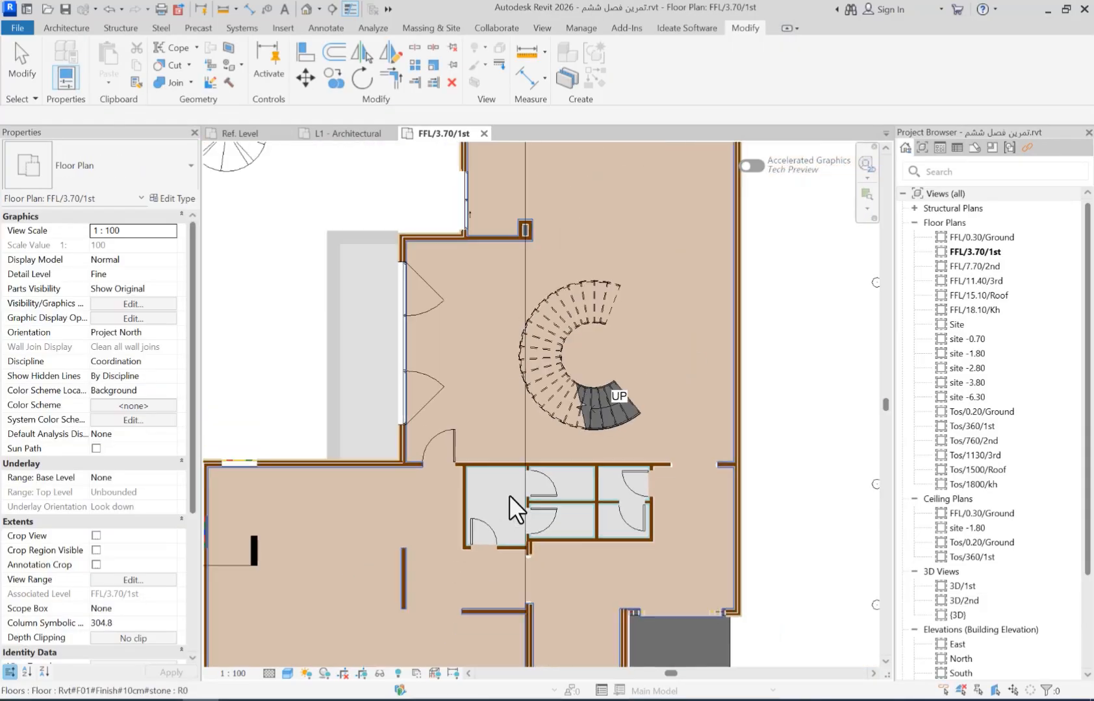
pyautogui.scroll(2, 496, 288)
pyautogui.scroll(5, 457, 194)
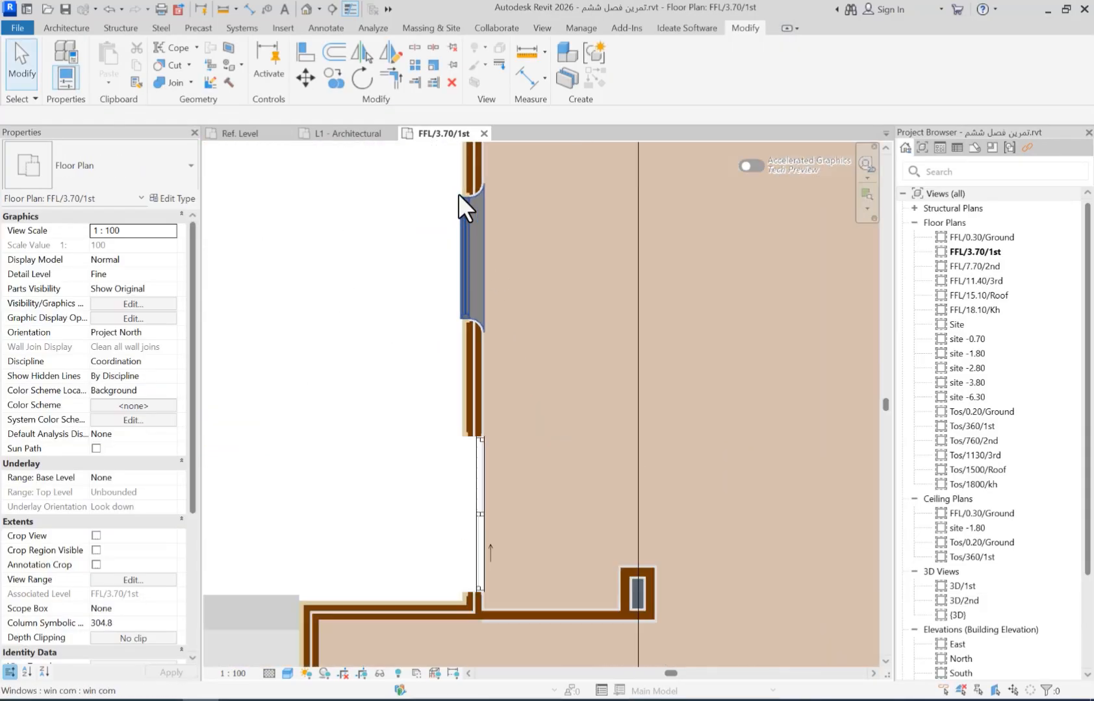
pyautogui.click(482, 244)
pyautogui.click(464, 230)
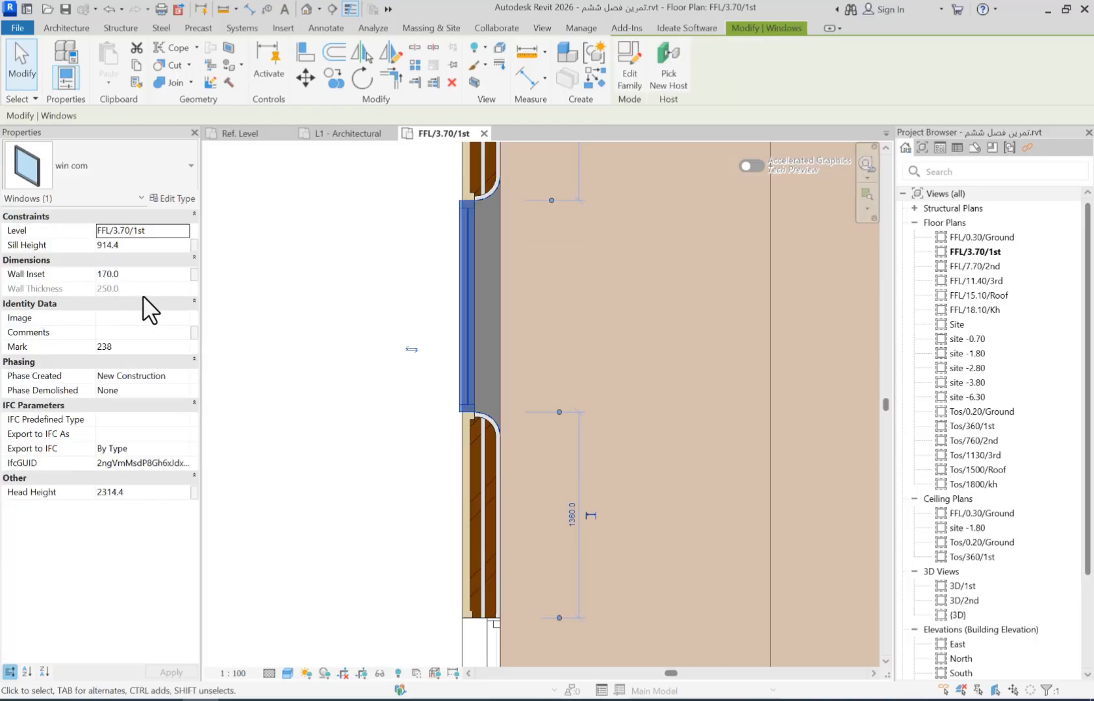
pyautogui.scroll(-3, 310, 373)
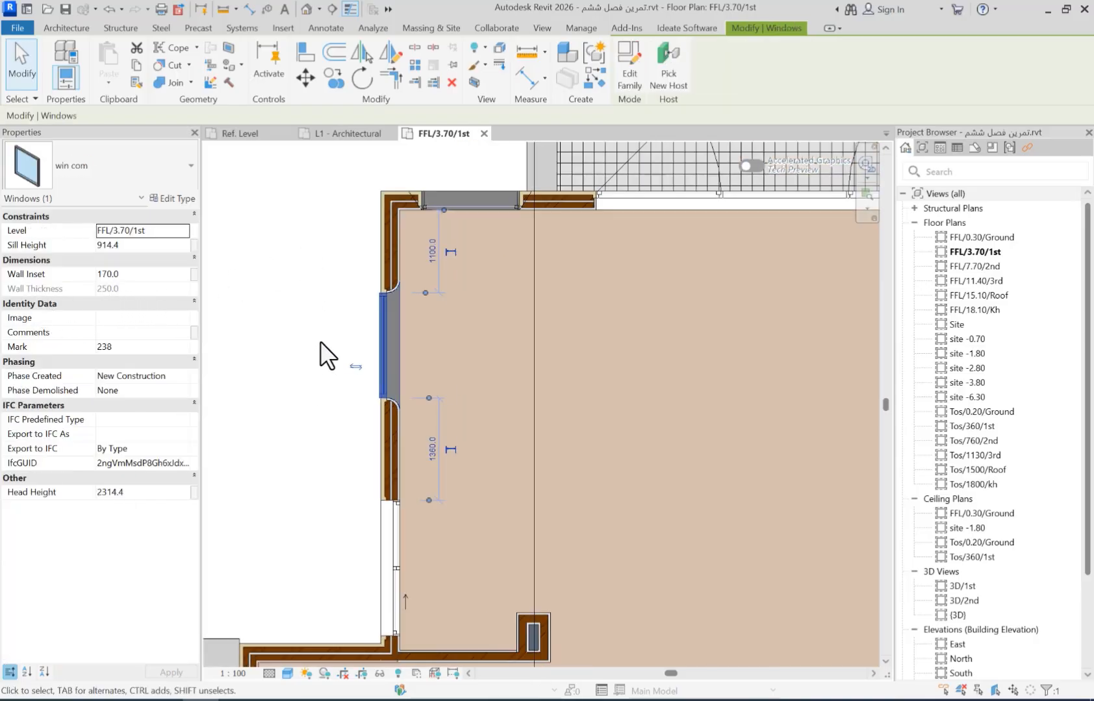
pyautogui.moveTo(356, 319); pyautogui.dragTo(349, 347, button='middle')
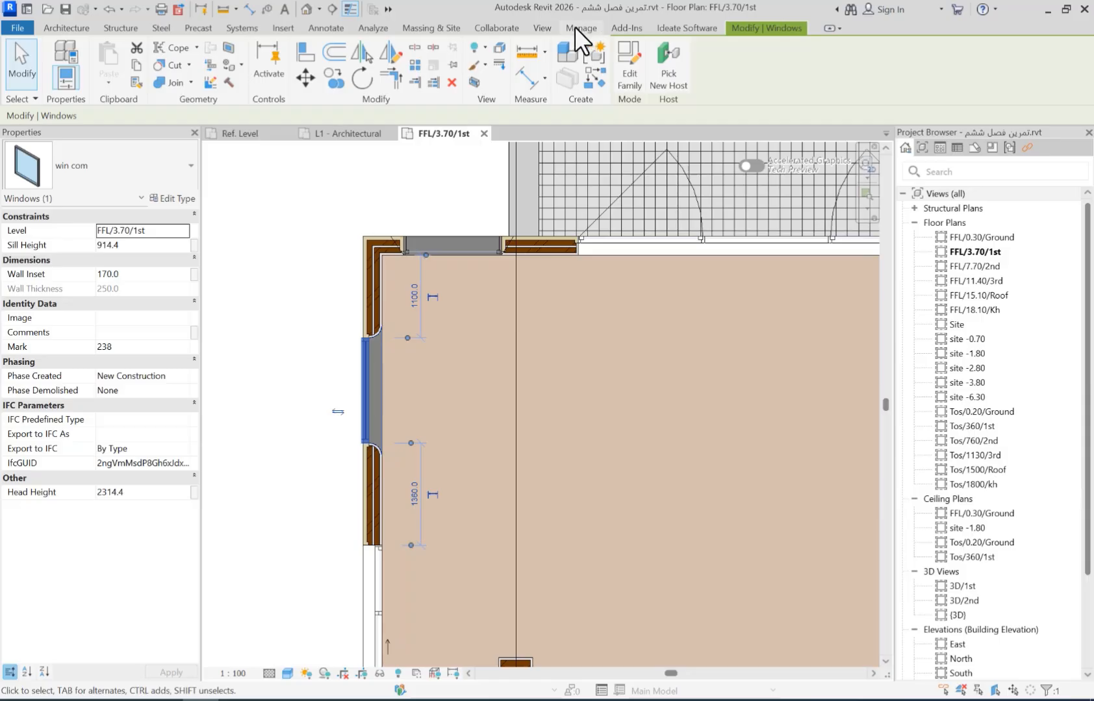
# Create a new schedule of building components for the Windows category.
pyautogui.click(542, 29)
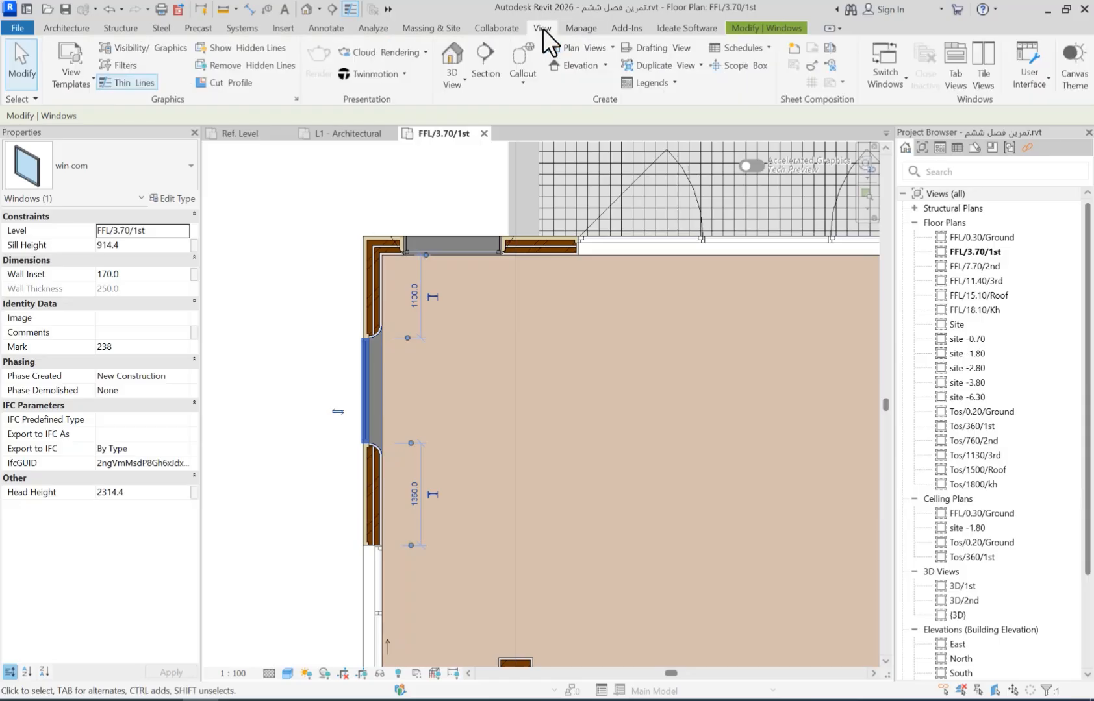
pyautogui.click(760, 48)
pyautogui.click(768, 68)
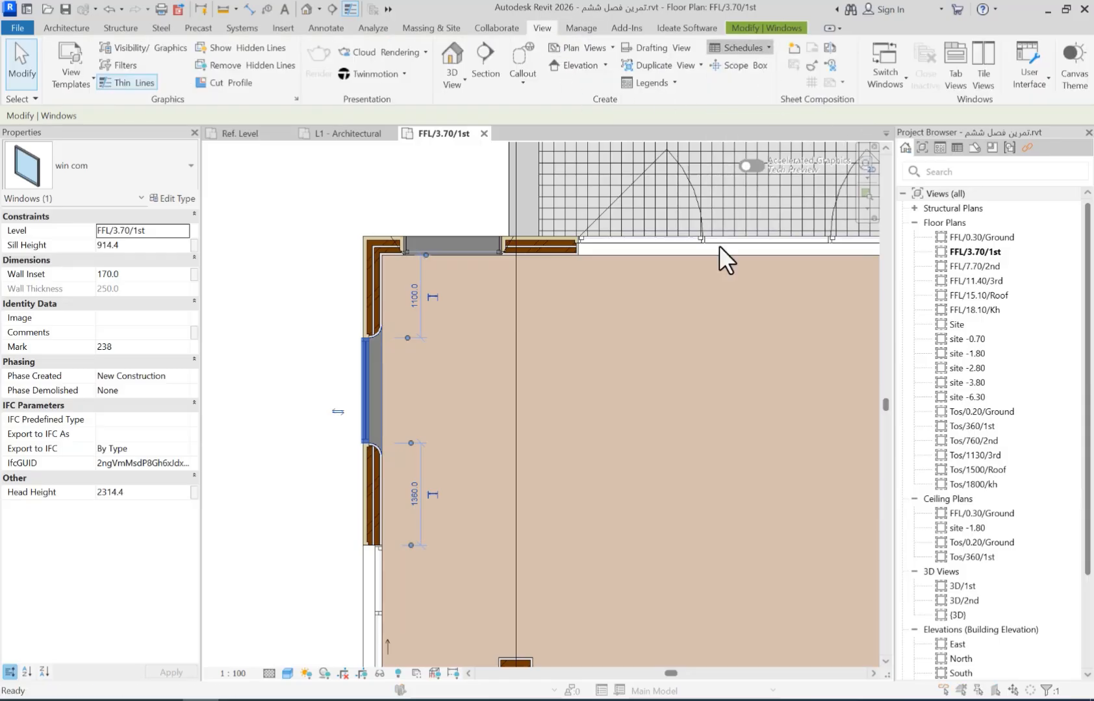
pyautogui.click(446, 354)
pyautogui.press('w')
pyautogui.scroll(-1, 448, 354)
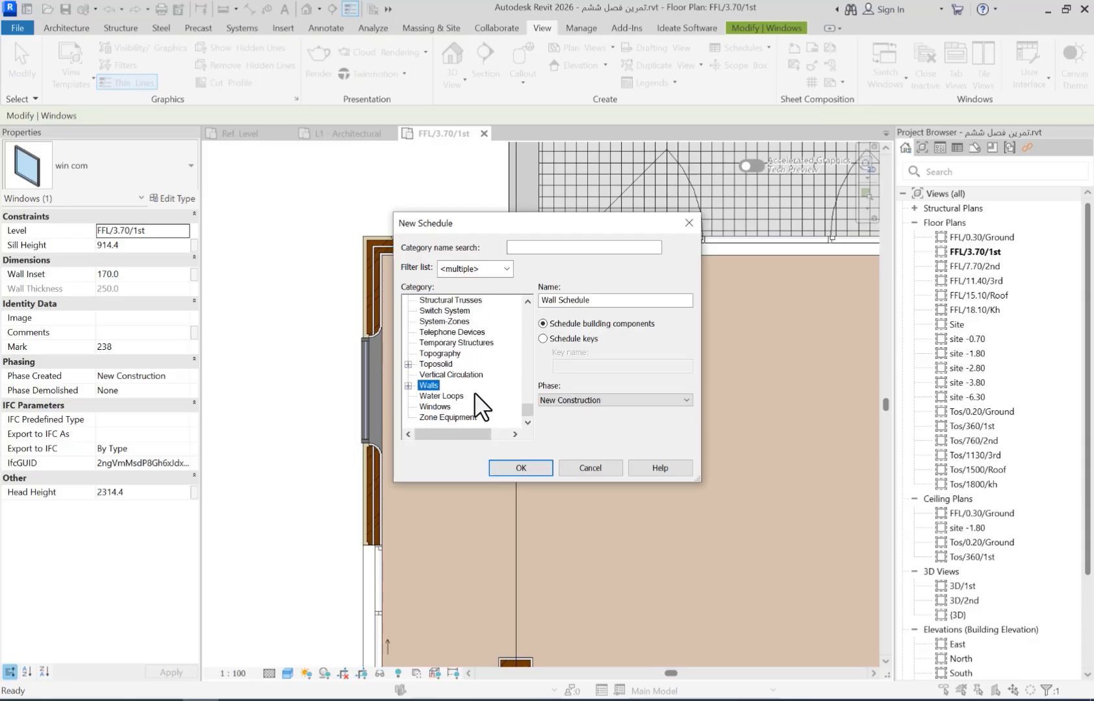
pyautogui.doubleClick(446, 406)
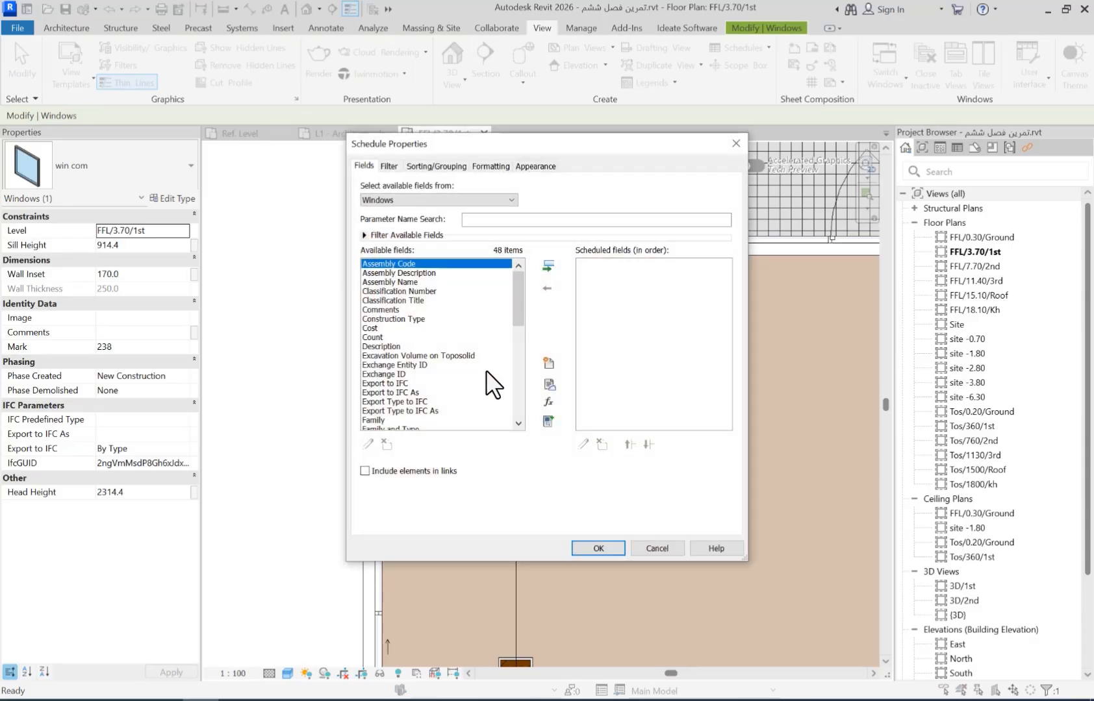
# Add the Wall Thickness and Family and Type fields to the window schedule, with Family and Type placed first.
pyautogui.click(436, 369)
pyautogui.press('w')
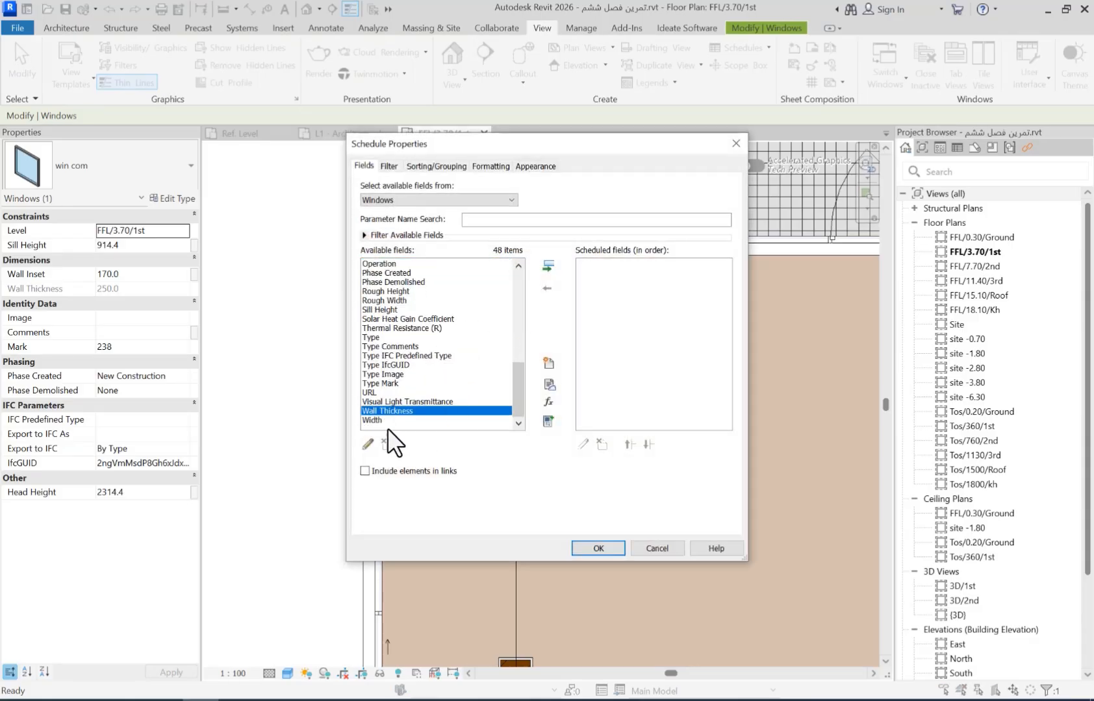
pyautogui.click(548, 265)
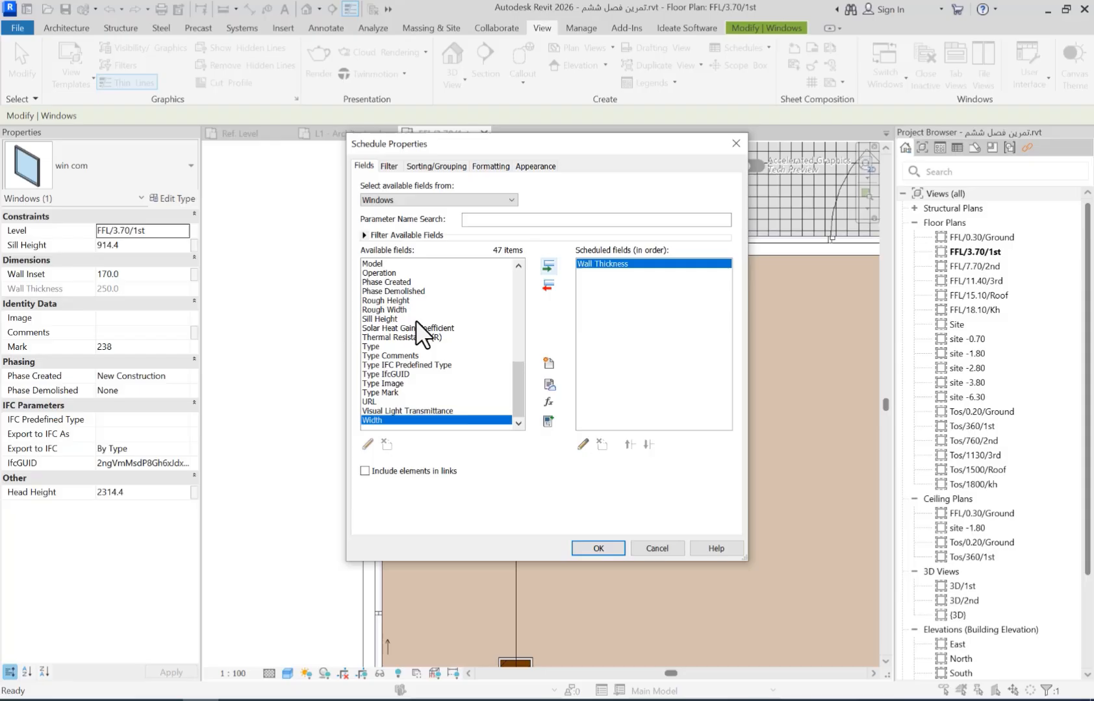
pyautogui.click(387, 326)
pyautogui.press('f')
pyautogui.click(403, 274)
pyautogui.doubleClick(403, 274)
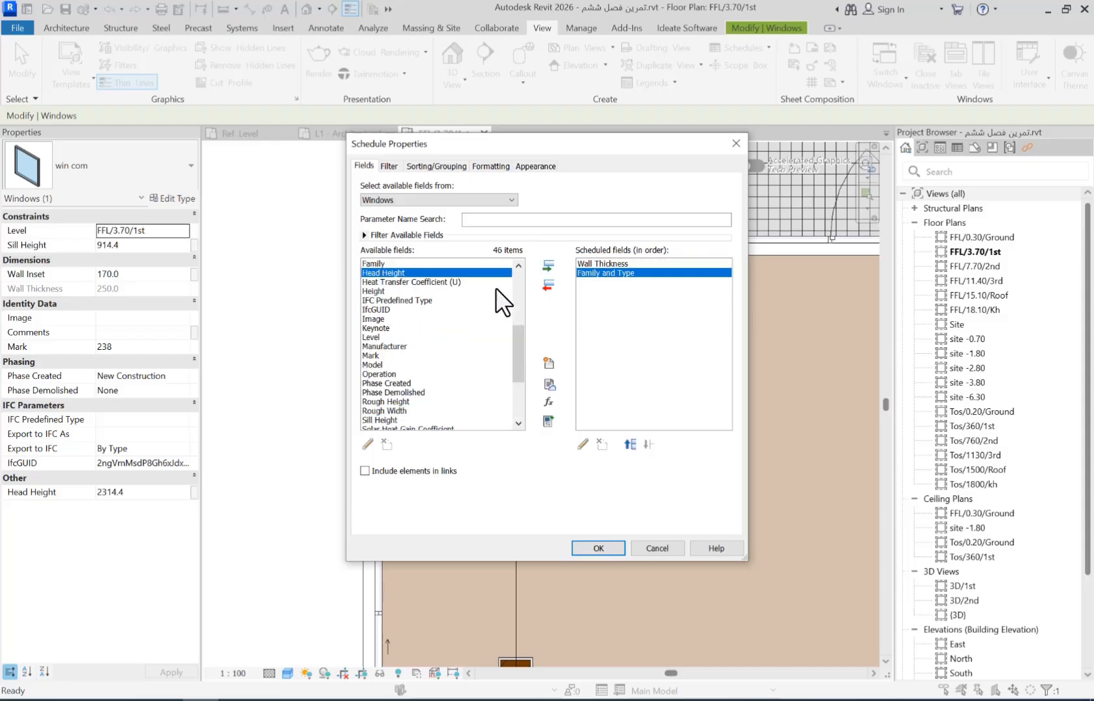
pyautogui.click(627, 444)
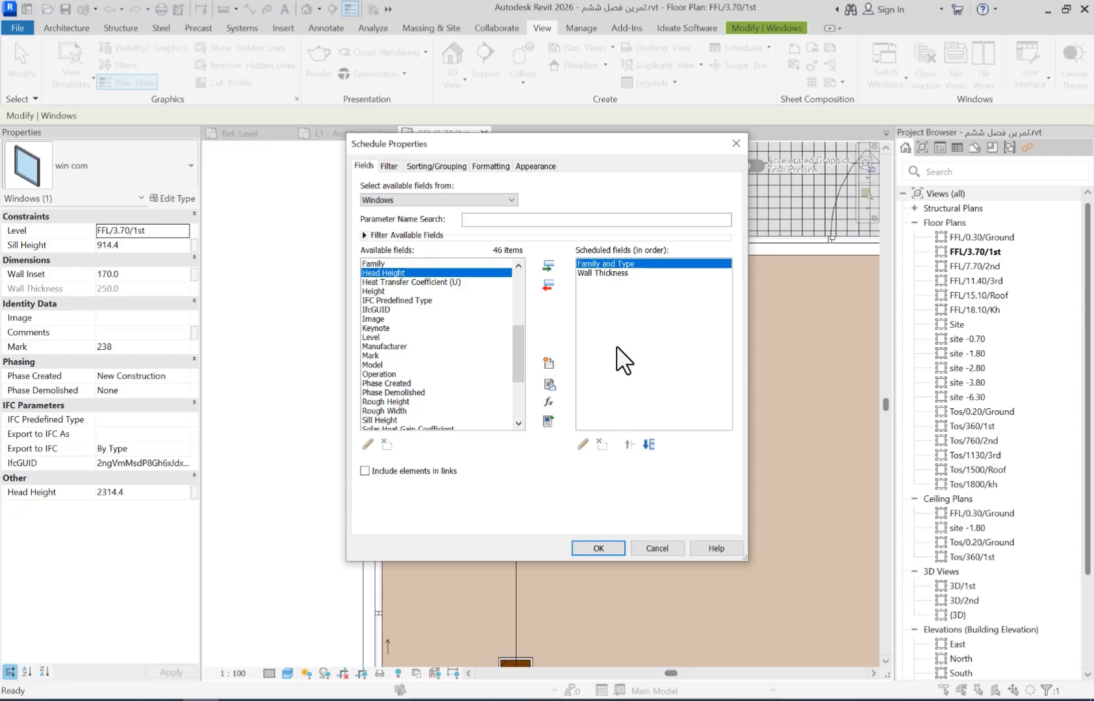
# Add the Count field as the first field of the window schedule and generate the schedule.
pyautogui.click(381, 346)
pyautogui.scroll(4, 391, 354)
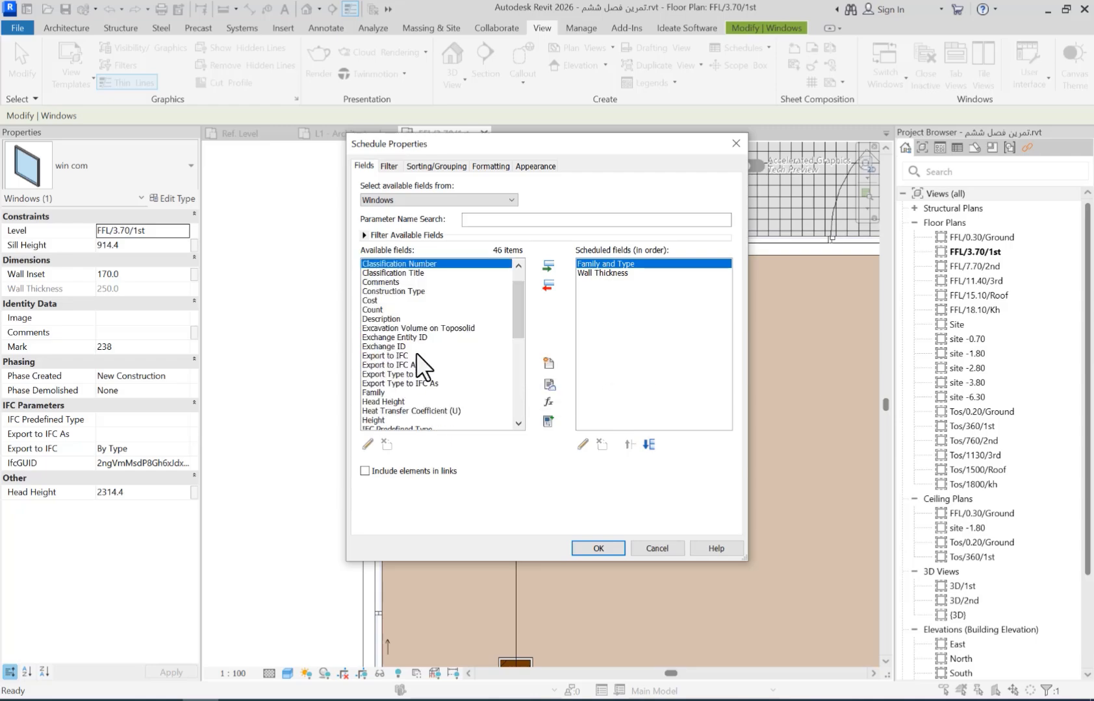
pyautogui.doubleClick(378, 310)
pyautogui.click(629, 445)
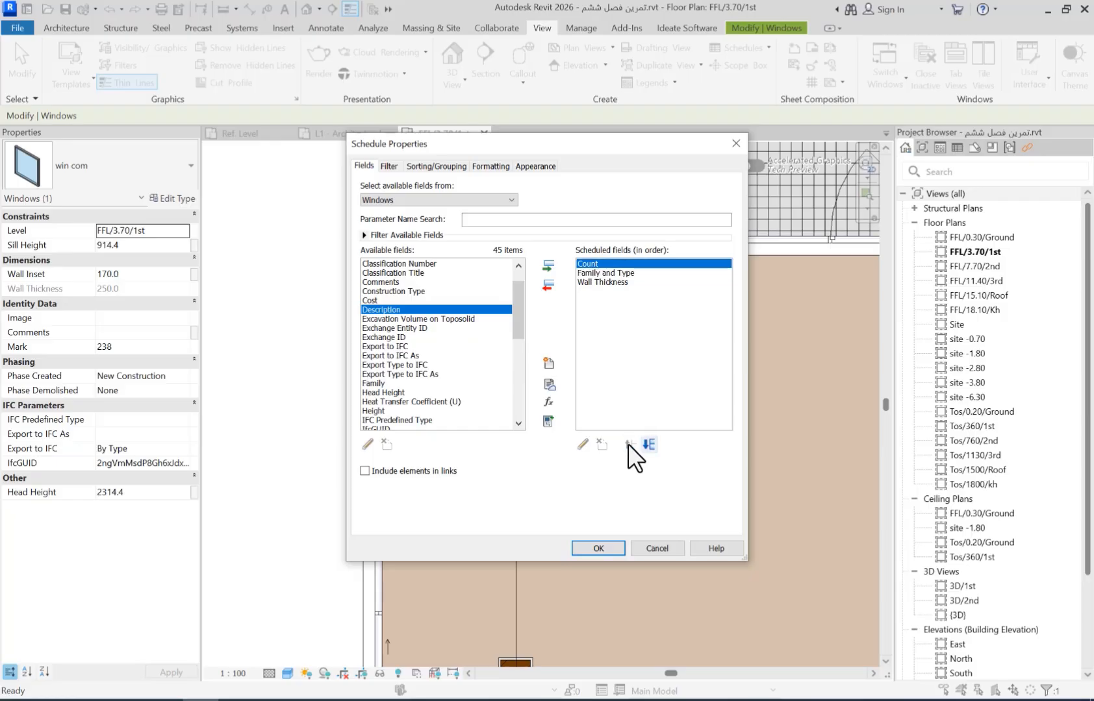
pyautogui.click(598, 548)
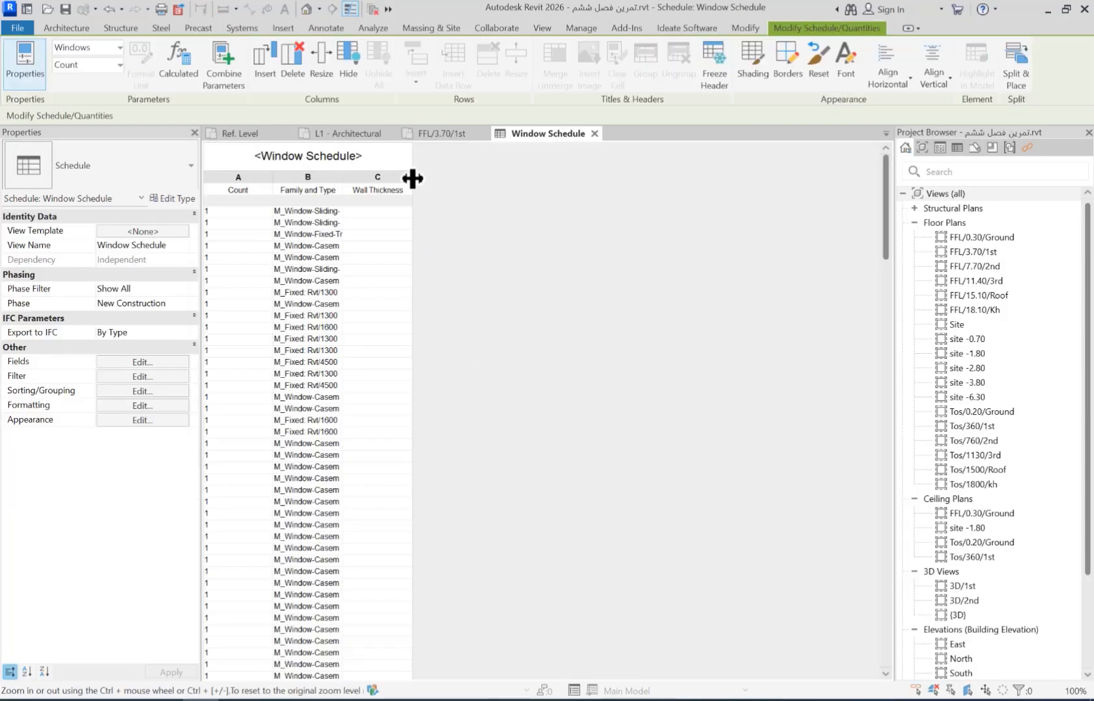
# Examine the Wall Thickness column of the Window Schedule for the win com entry and the other windows.
pyautogui.click(409, 177)
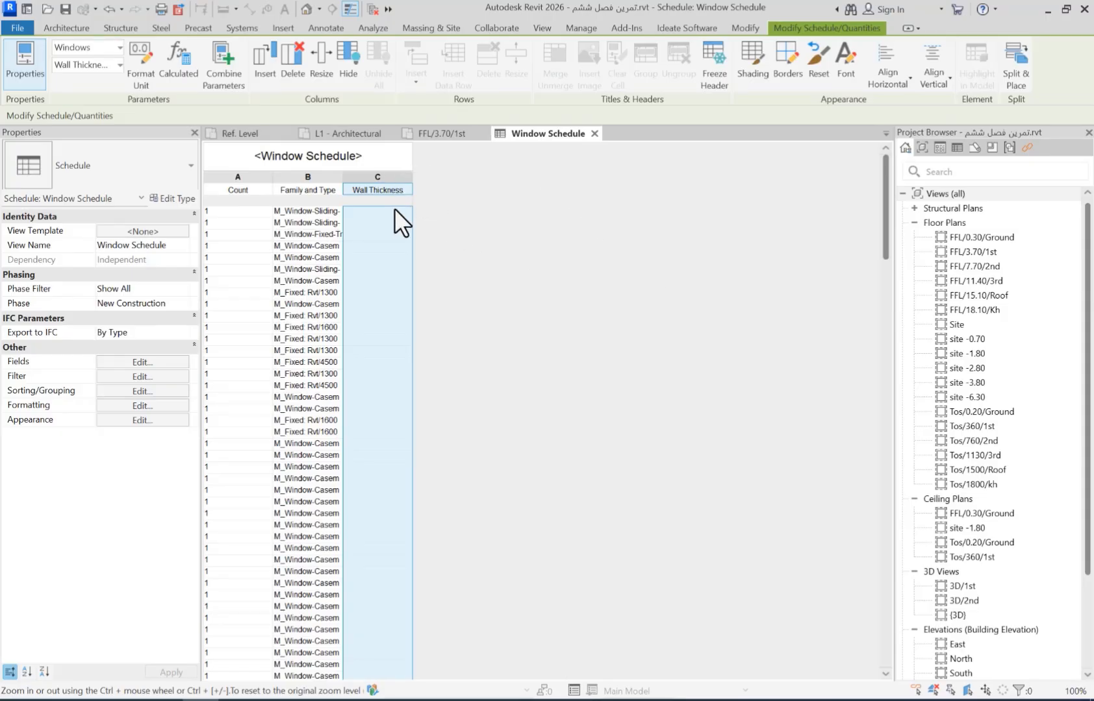
pyautogui.click(388, 304)
pyautogui.moveTo(885, 214); pyautogui.dragTo(660, 690)
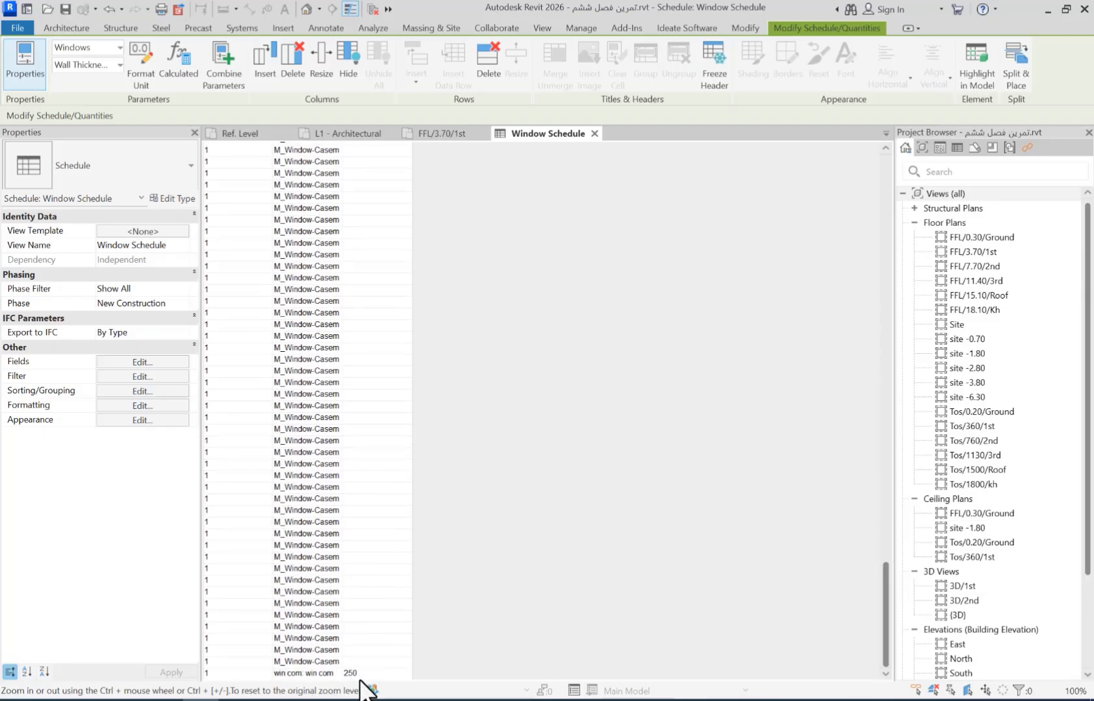
pyautogui.scroll(5, 554, 387)
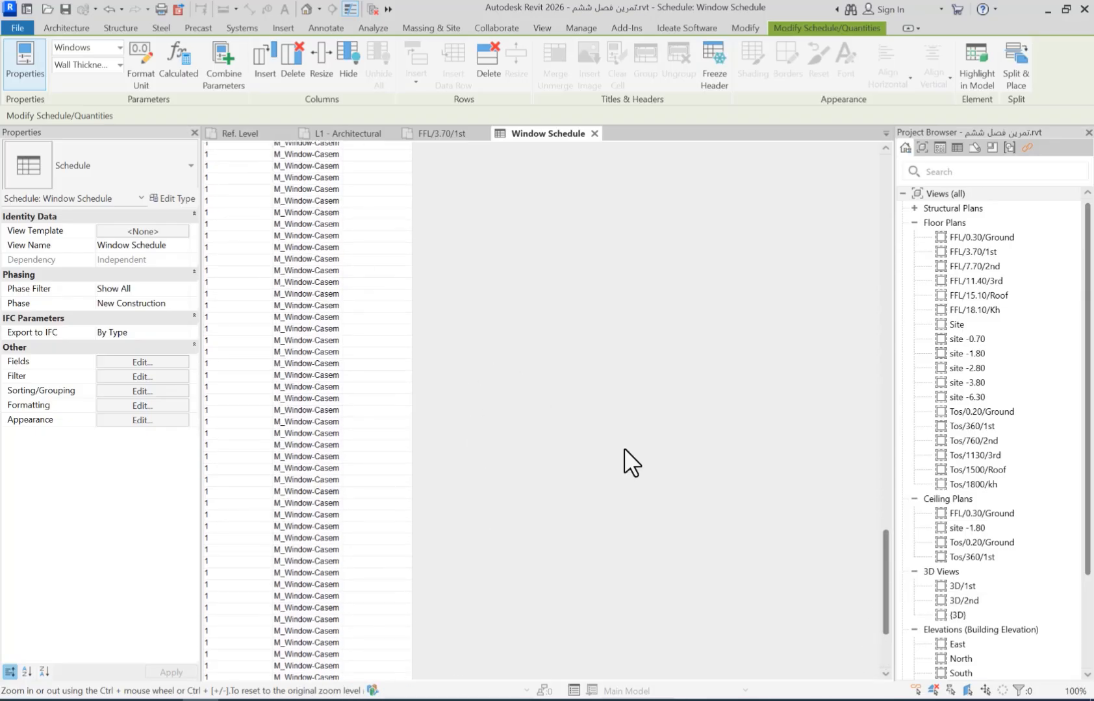
pyautogui.moveTo(887, 599); pyautogui.dragTo(721, 255)
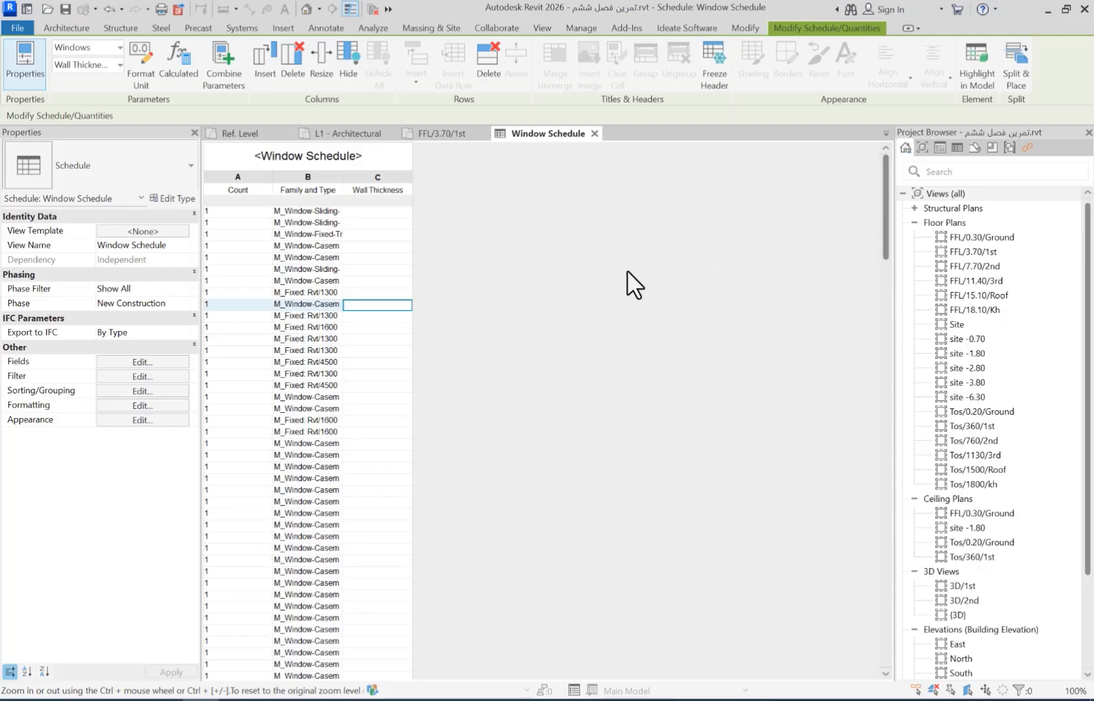
# Widen the Family and Type column of the Window Schedule until the full type names fit.
pyautogui.moveTo(339, 174); pyautogui.dragTo(345, 176)
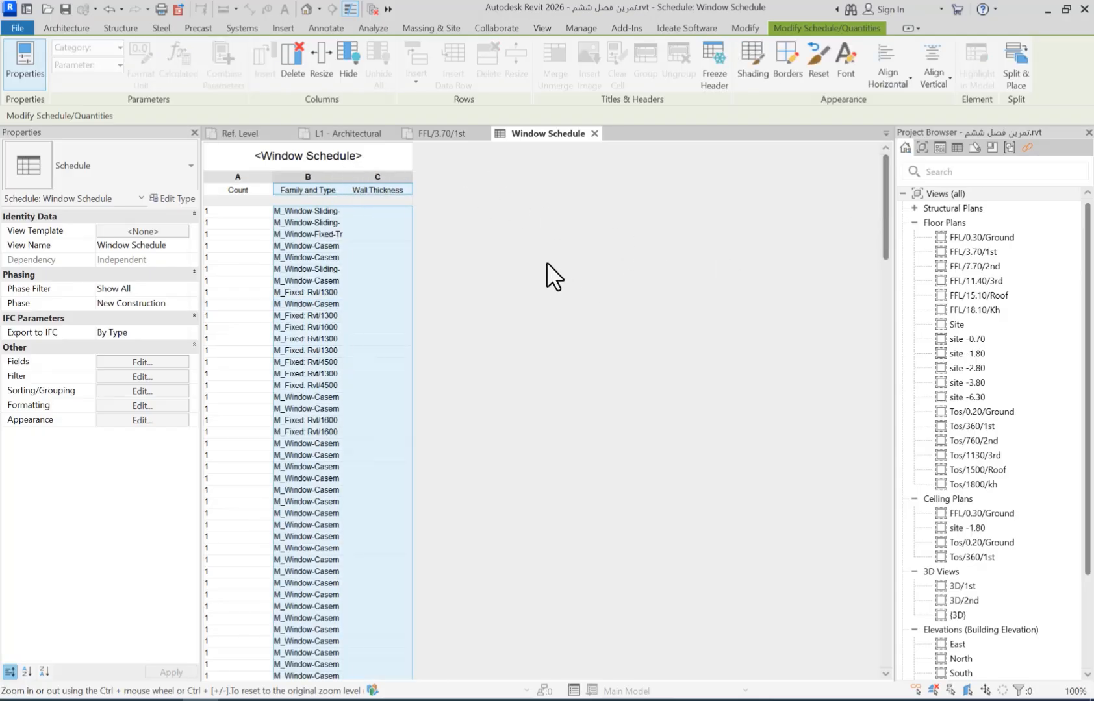
pyautogui.click(310, 364)
pyautogui.moveTo(342, 185); pyautogui.dragTo(520, 185)
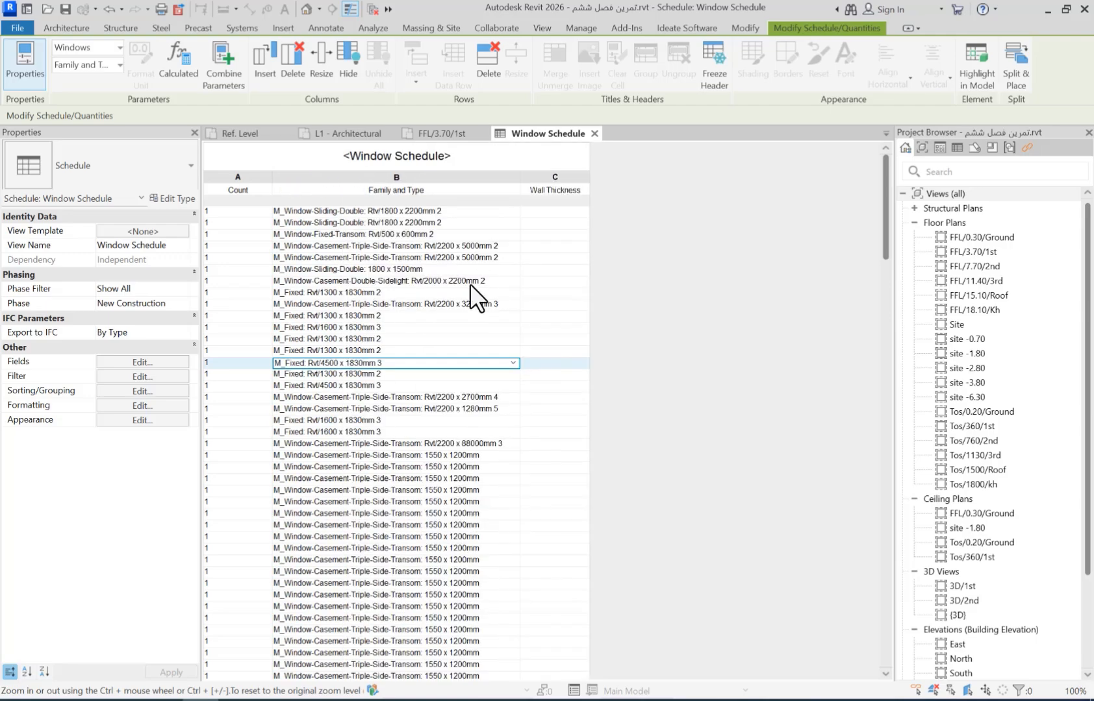
# Highlight the M_Fixed Rvt/1600 x 1830mm 3 window from the schedule in the model, showing it in the Tos/760/2nd plan.
pyautogui.click(368, 328)
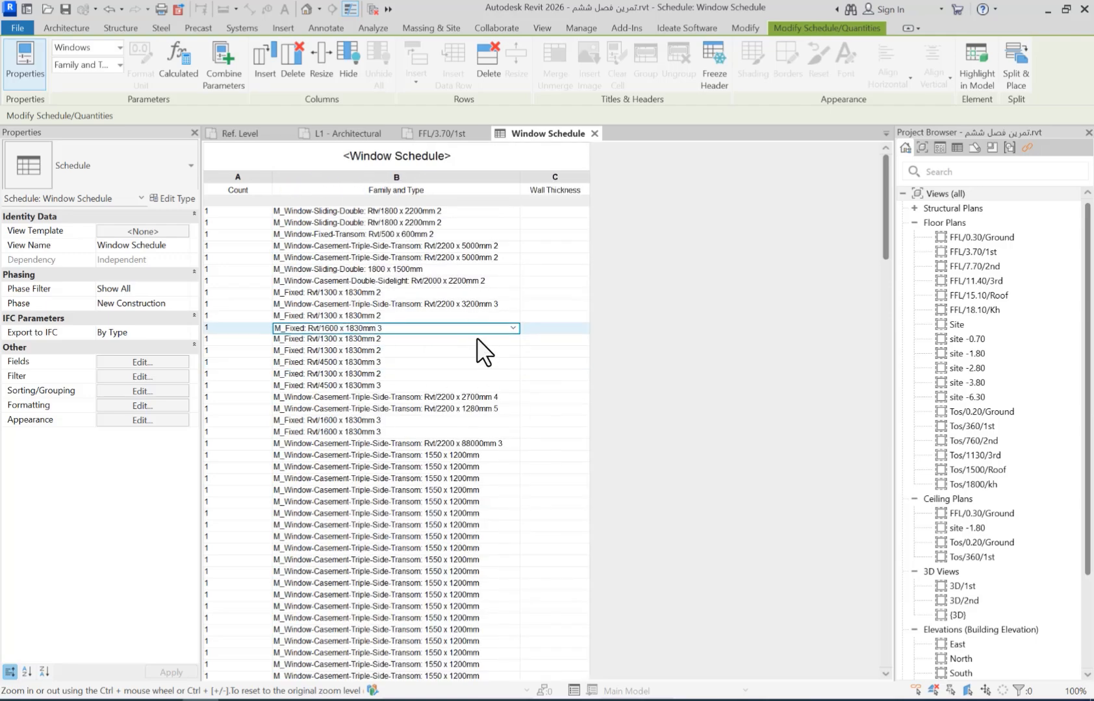
pyautogui.click(375, 328)
pyautogui.click(977, 65)
pyautogui.click(581, 382)
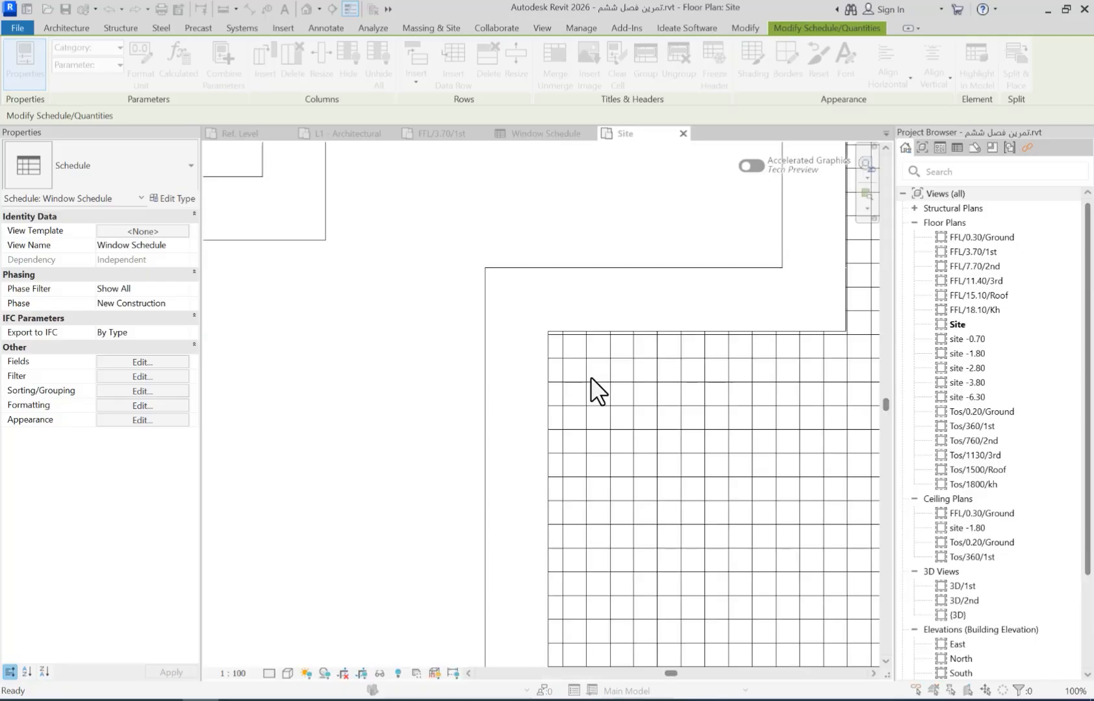
pyautogui.click(538, 375)
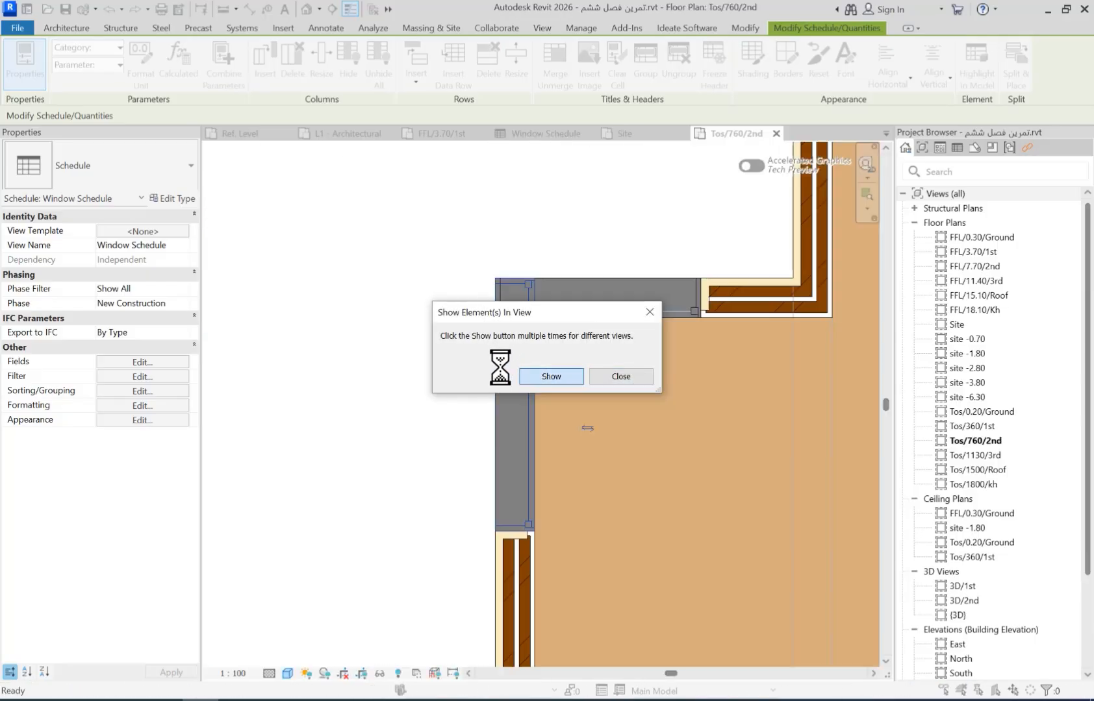
pyautogui.click(639, 379)
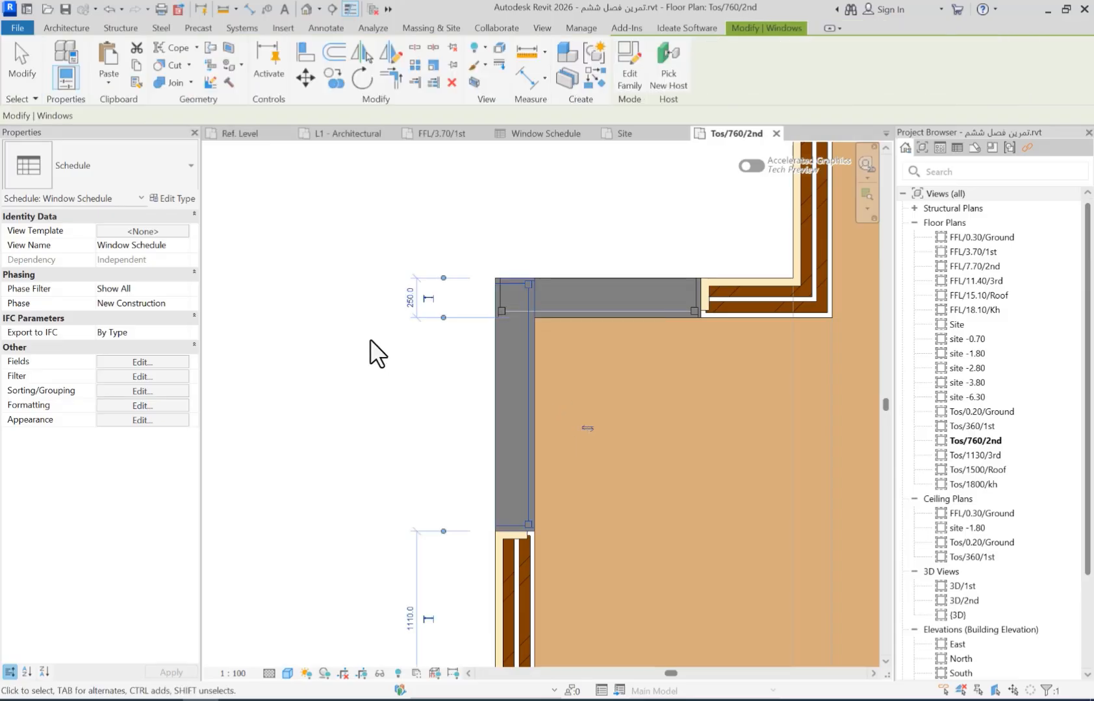
# Open the highlighted window's M_Fixed family for editing and display its Floor Line floor plan.
pyautogui.scroll(-4, 374, 339)
pyautogui.scroll(1, 452, 344)
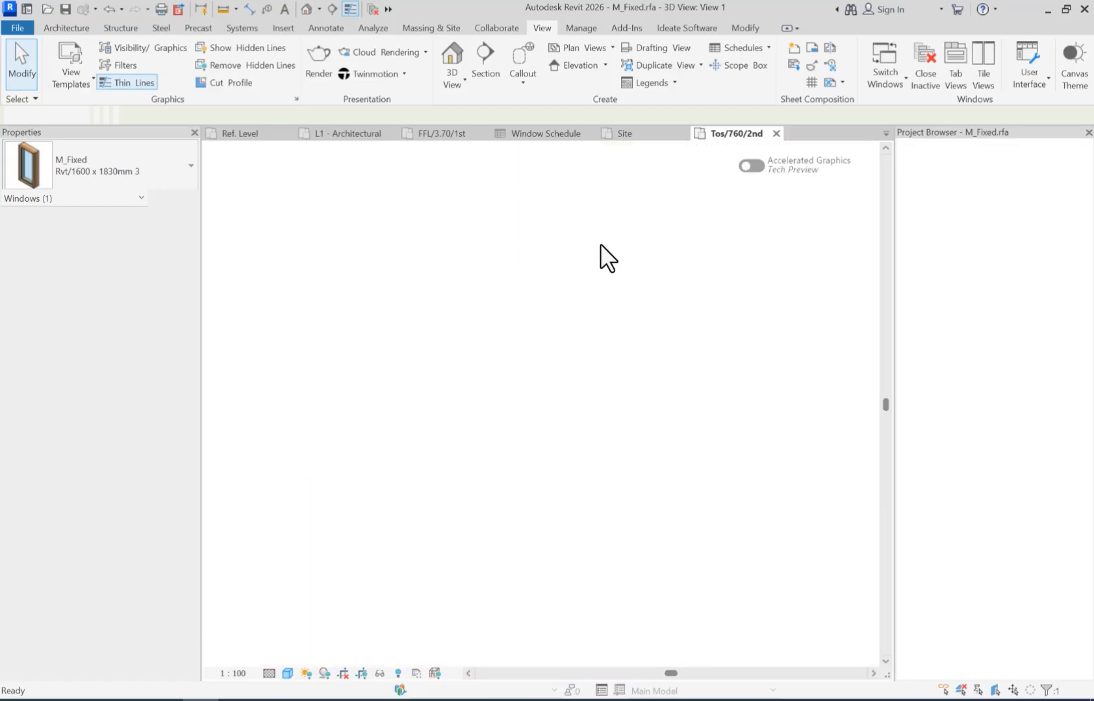
pyautogui.click(955, 196)
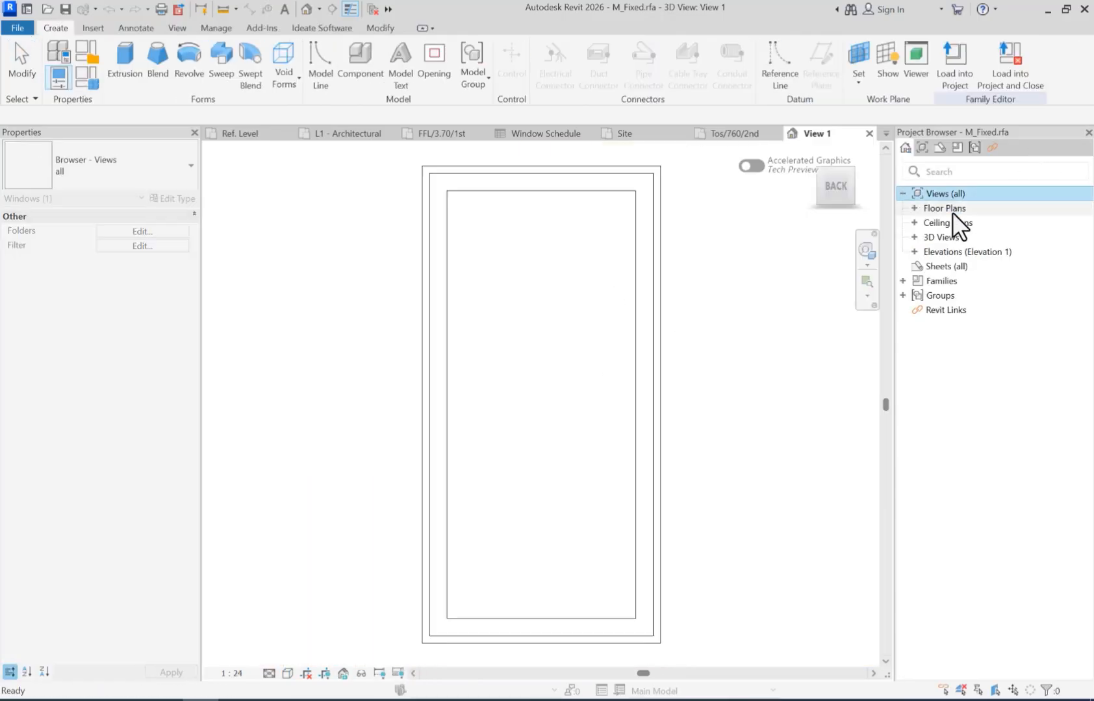
pyautogui.doubleClick(945, 207)
pyautogui.click(952, 221)
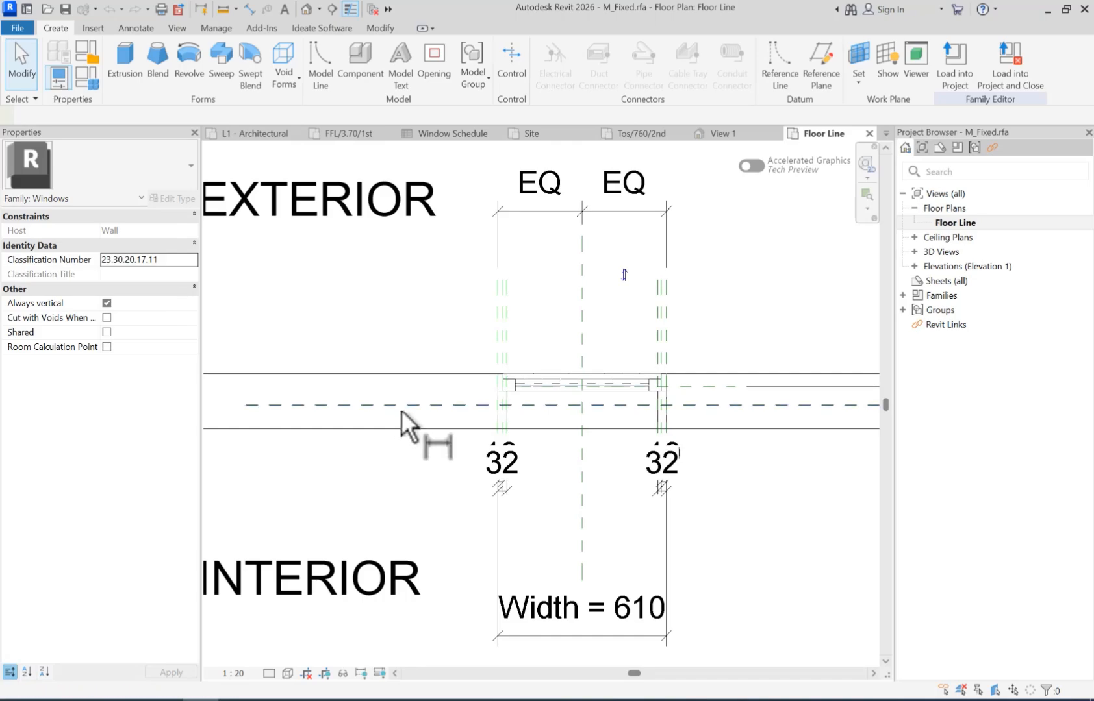
# Place an aligned dimension across the host wall's thickness beside the M_Fixed window and select that dimension.
pyautogui.press('d')
pyautogui.press('i')
pyautogui.click(395, 429)
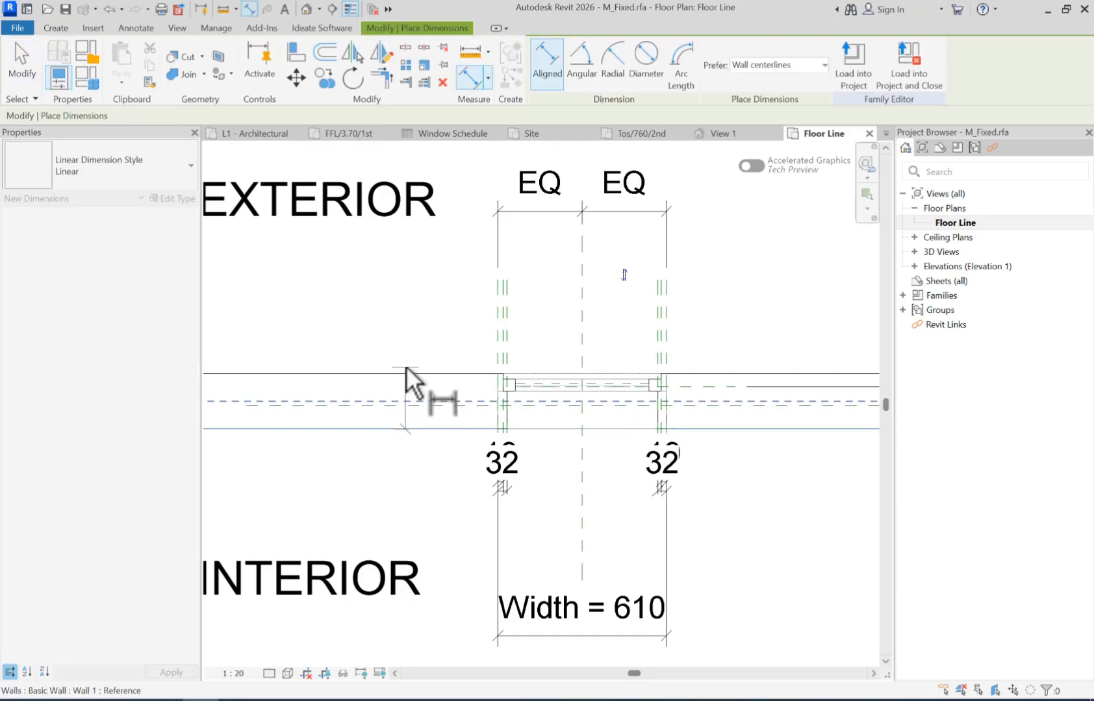
pyautogui.click(404, 374)
pyautogui.click(383, 316)
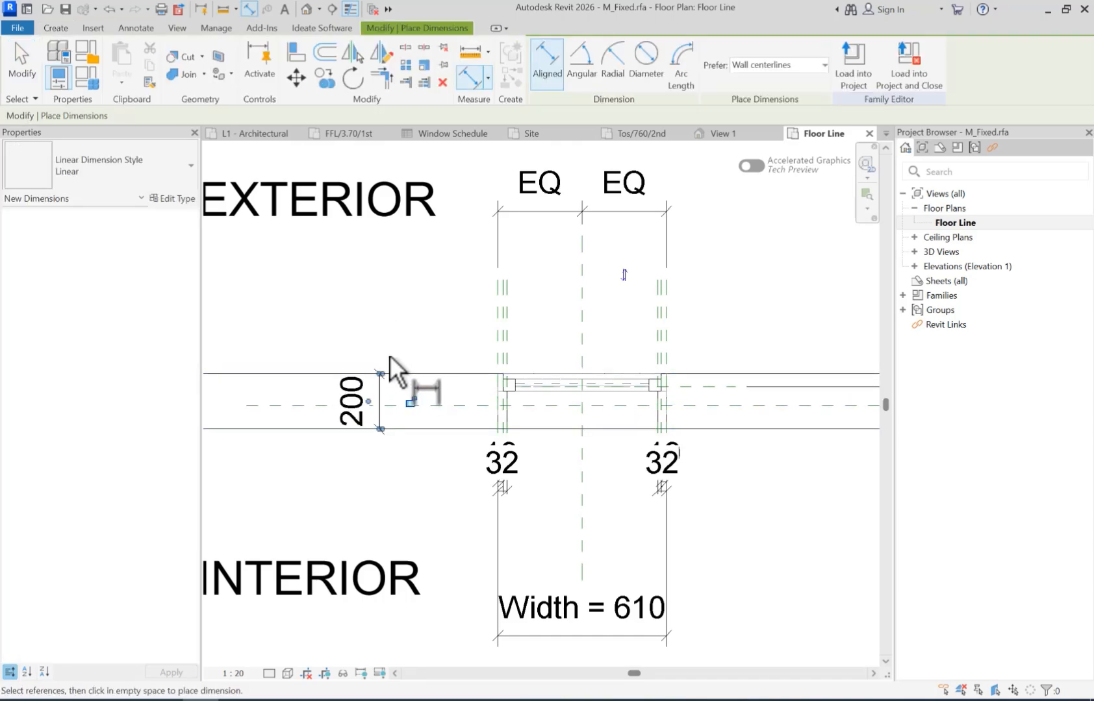
pyautogui.press('Escape')
pyautogui.press('Escape')
pyautogui.click(377, 395)
pyautogui.click(379, 384)
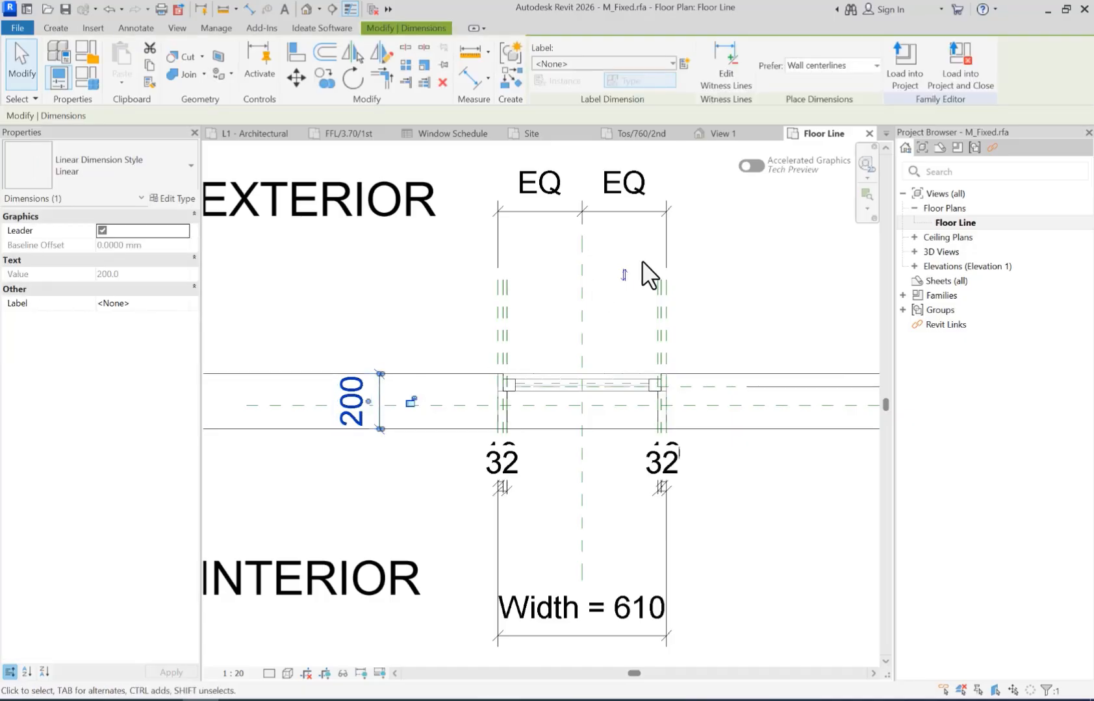
# Label the wall dimension with the shared parameter Wall Thickness from the Windows group, as an instance reporting parameter.
pyautogui.click(685, 65)
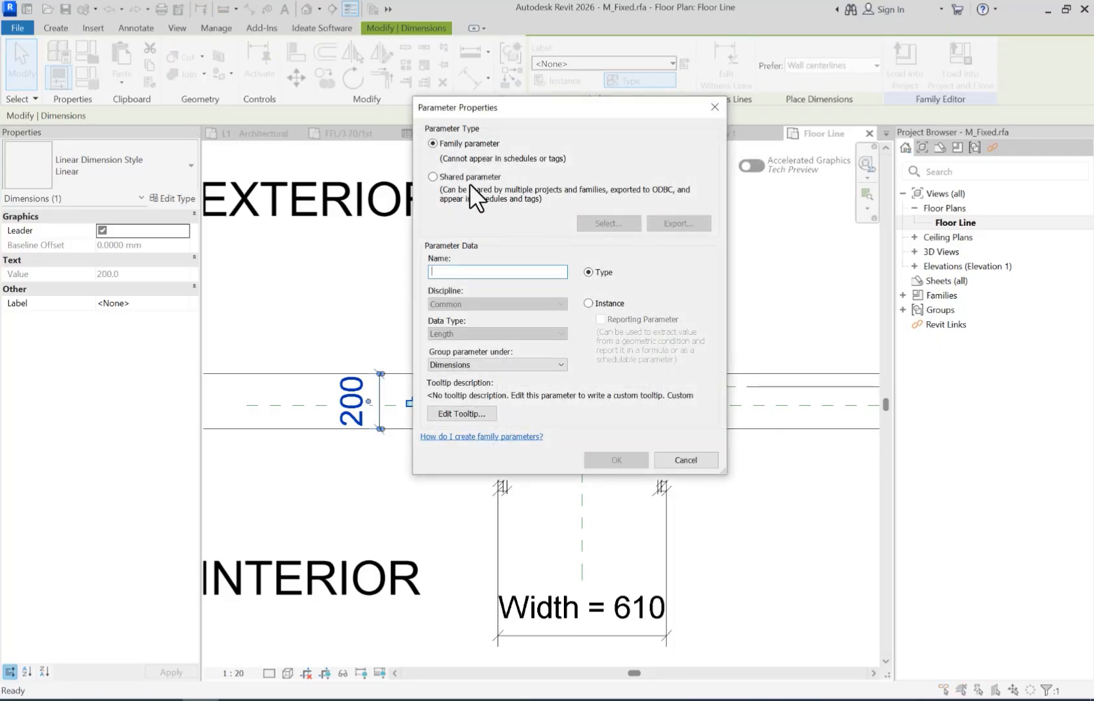
pyautogui.click(465, 176)
pyautogui.click(596, 224)
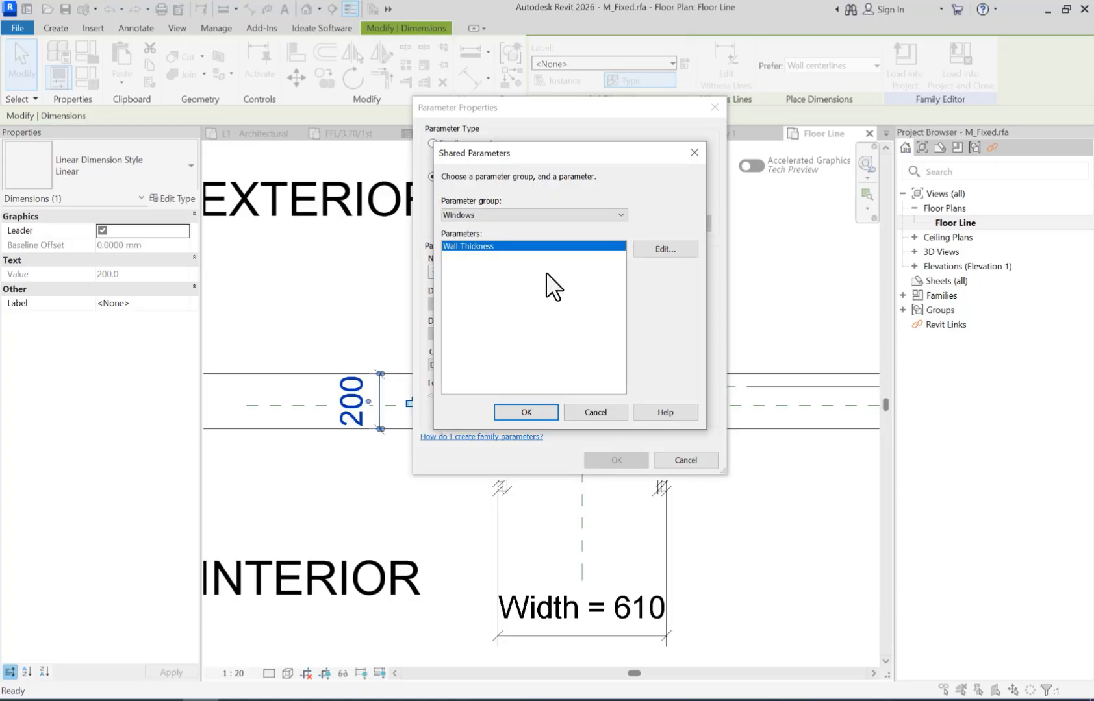
pyautogui.moveTo(617, 153)
pyautogui.mouseDown()
pyautogui.moveTo(627, 301)
pyautogui.moveTo(612, 152)
pyautogui.mouseUp()
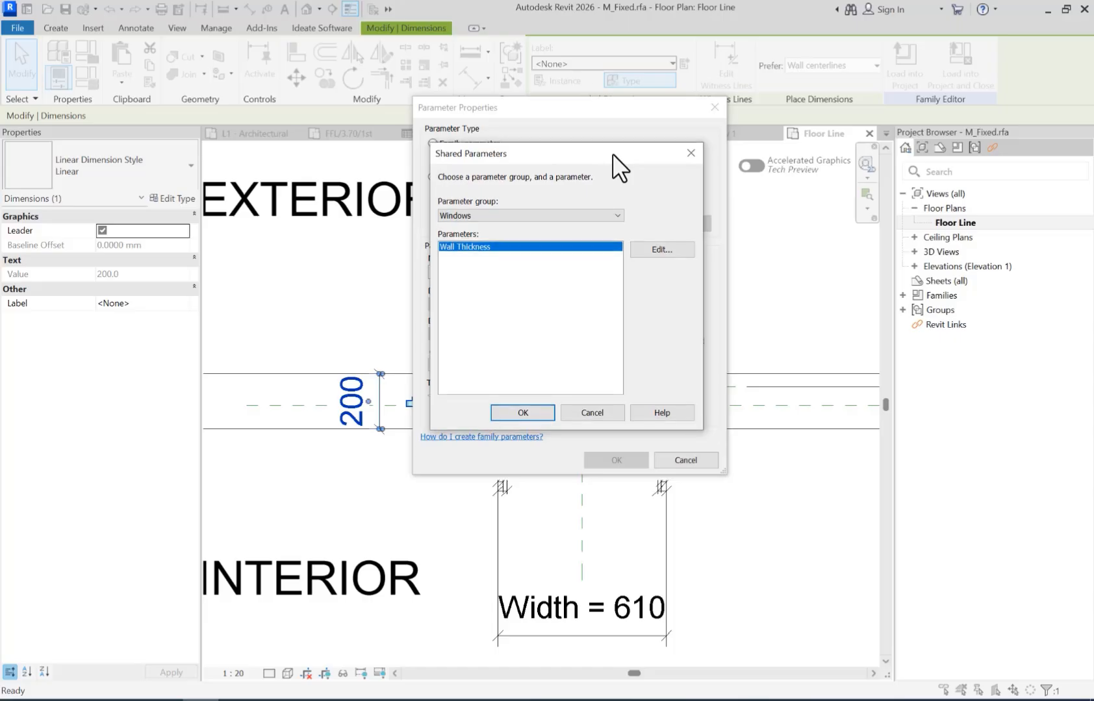
pyautogui.click(523, 413)
pyautogui.click(588, 303)
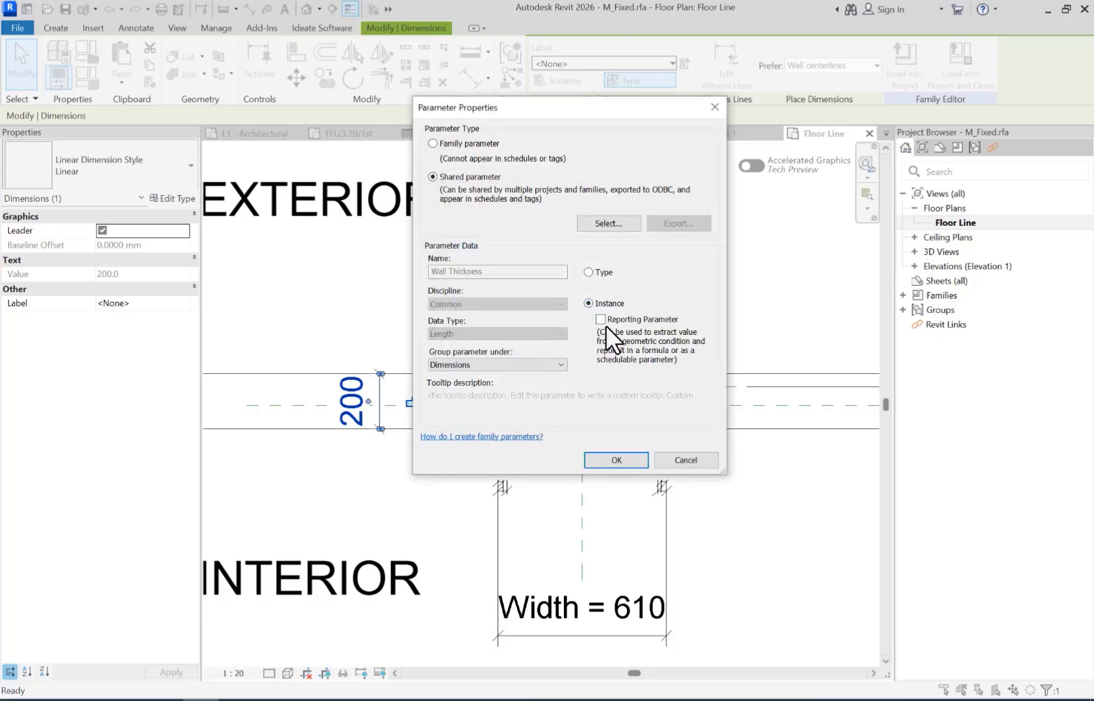
pyautogui.click(616, 454)
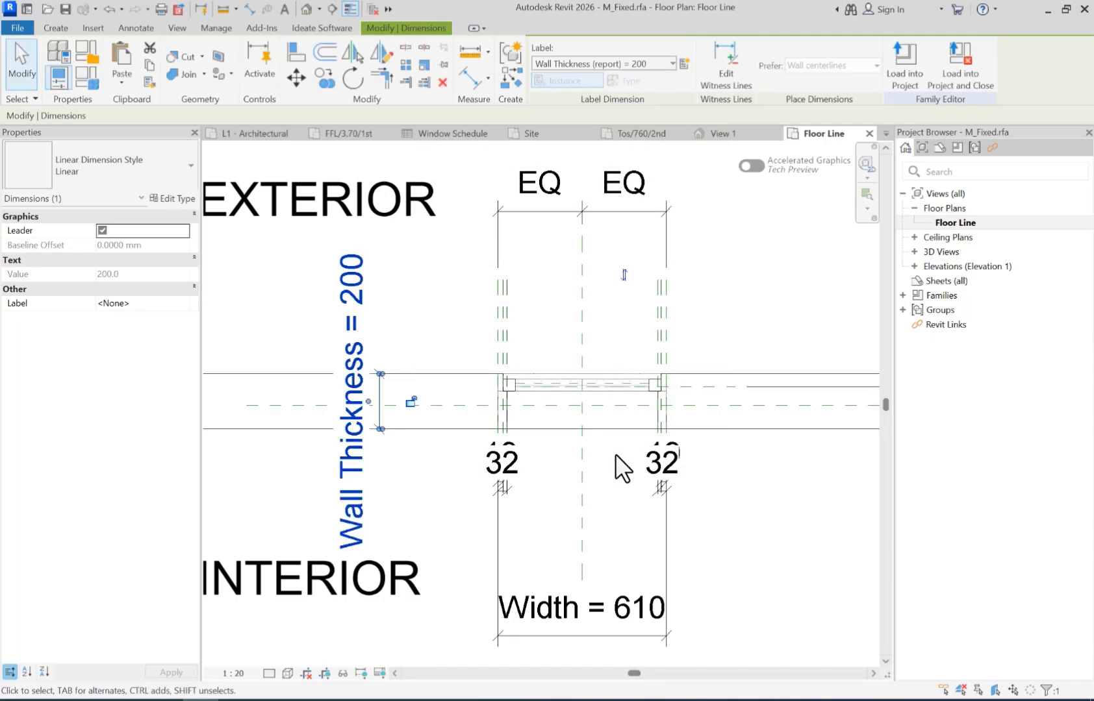
# Load the M_Fixed family into the project, overwriting the existing version, and check the Wall Thickness column of the Window Schedule.
pyautogui.click(970, 66)
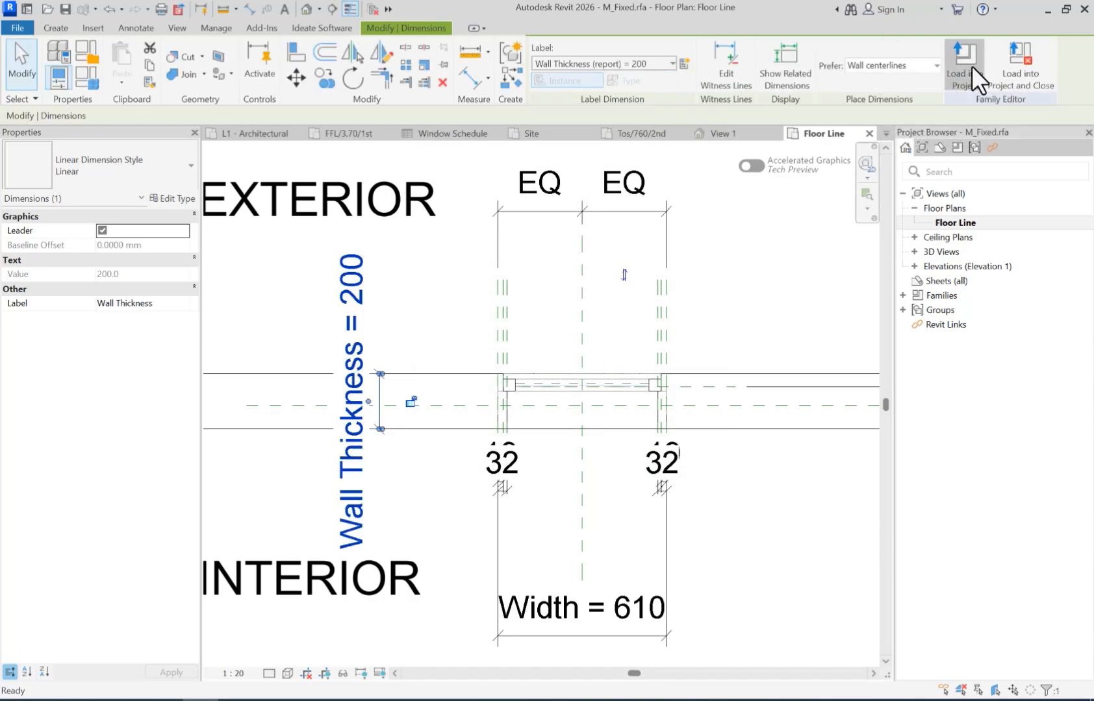
pyautogui.click(507, 456)
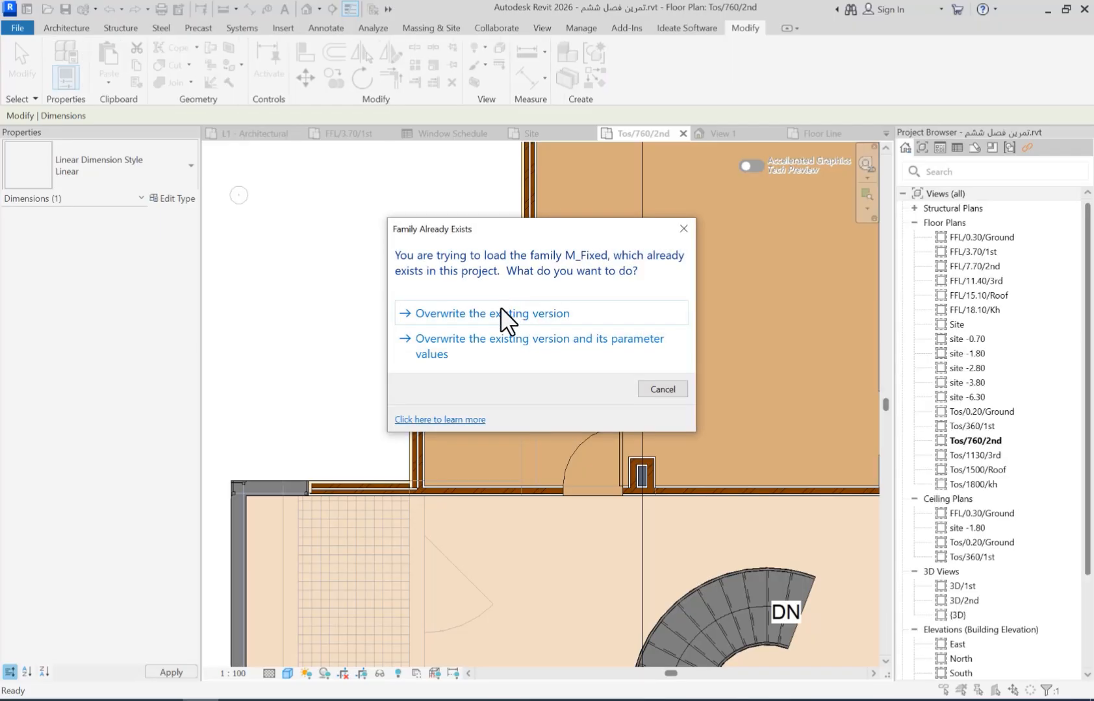
pyautogui.click(510, 316)
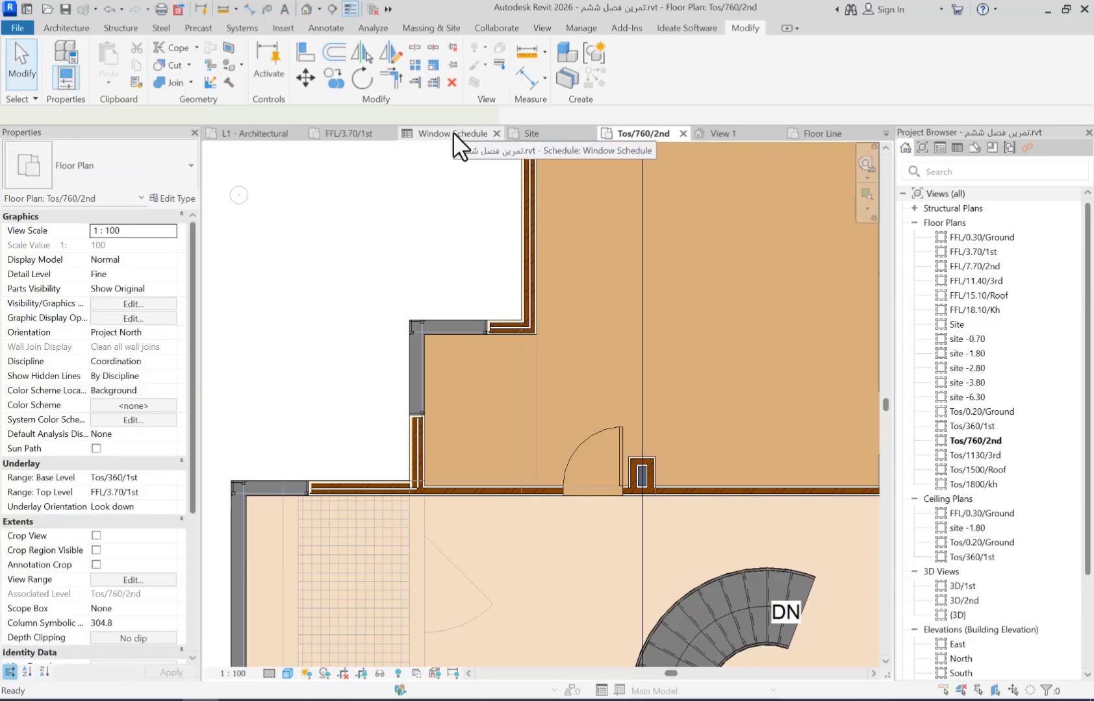
pyautogui.click(452, 133)
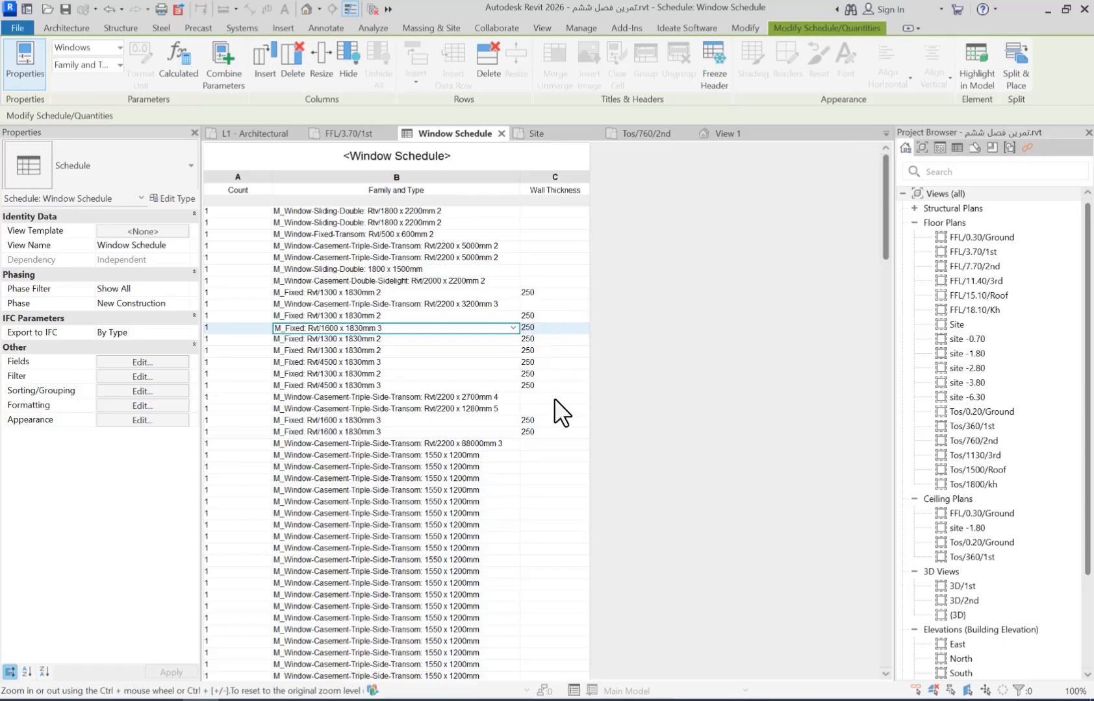
pyautogui.scroll(-10, 555, 398)
pyautogui.moveTo(880, 334); pyautogui.dragTo(893, 184)
# Change the M_Fixed window's host wall in Tos/760/2nd to Rvt/W11/Brick 10cm/tile .Gps, unjoining conflicting elements, and recheck the Window Schedule.
pyautogui.click(662, 131)
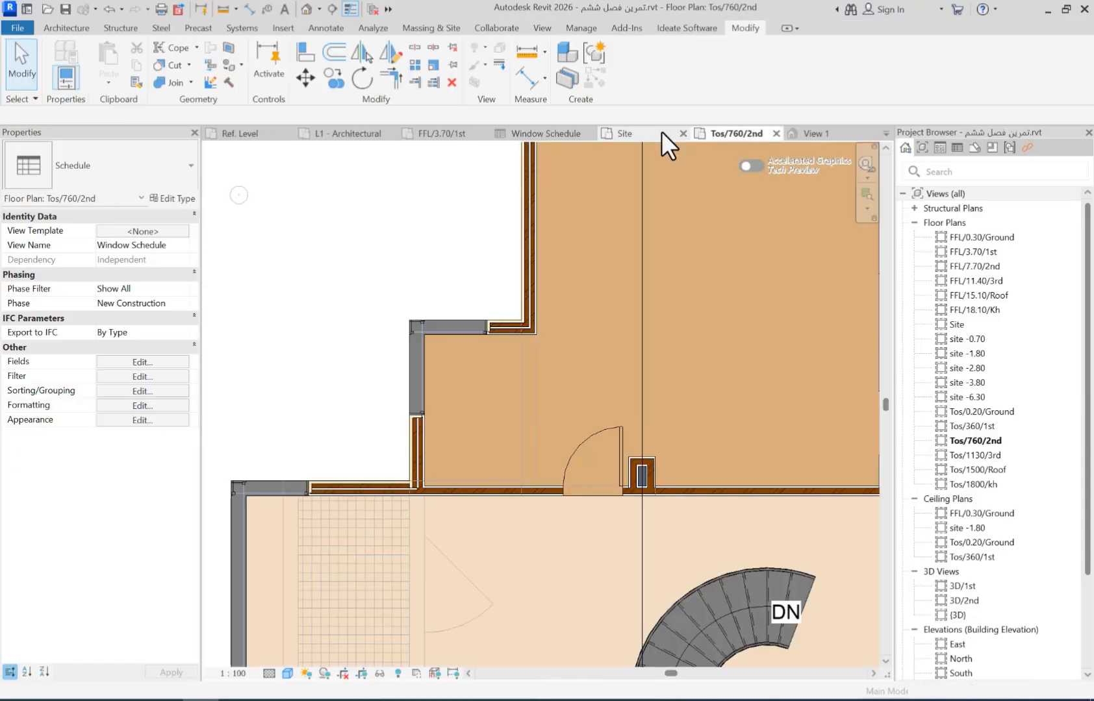
pyautogui.moveTo(476, 451); pyautogui.dragTo(440, 415, button='middle')
pyautogui.scroll(2, 428, 406)
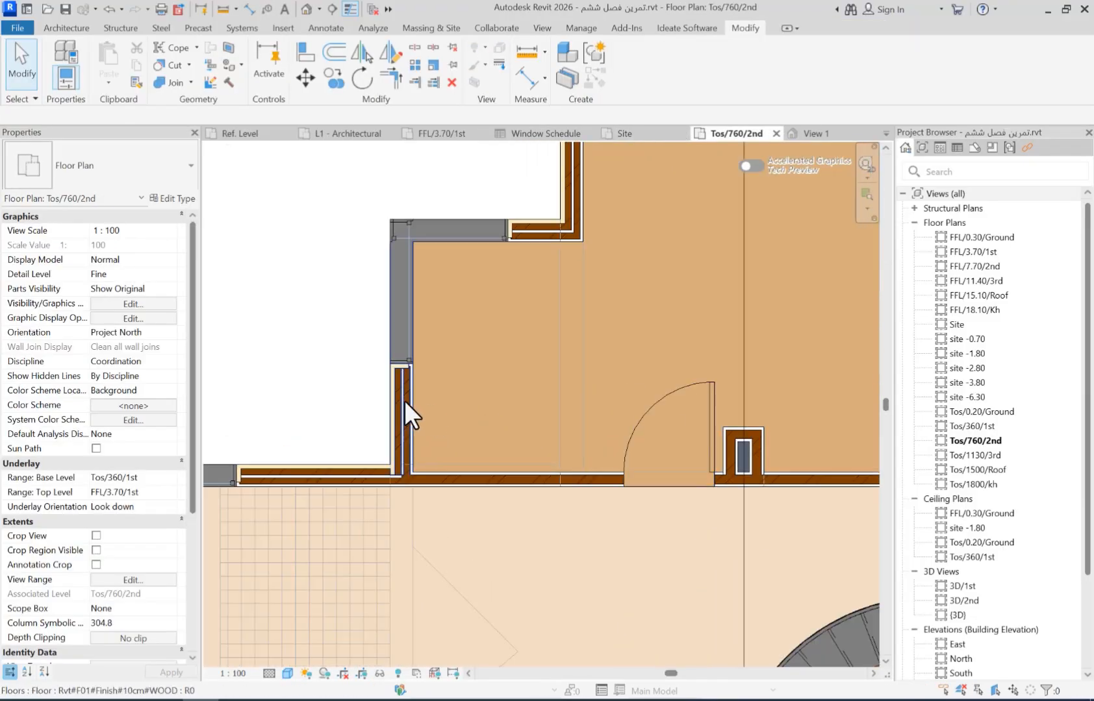
pyautogui.click(403, 404)
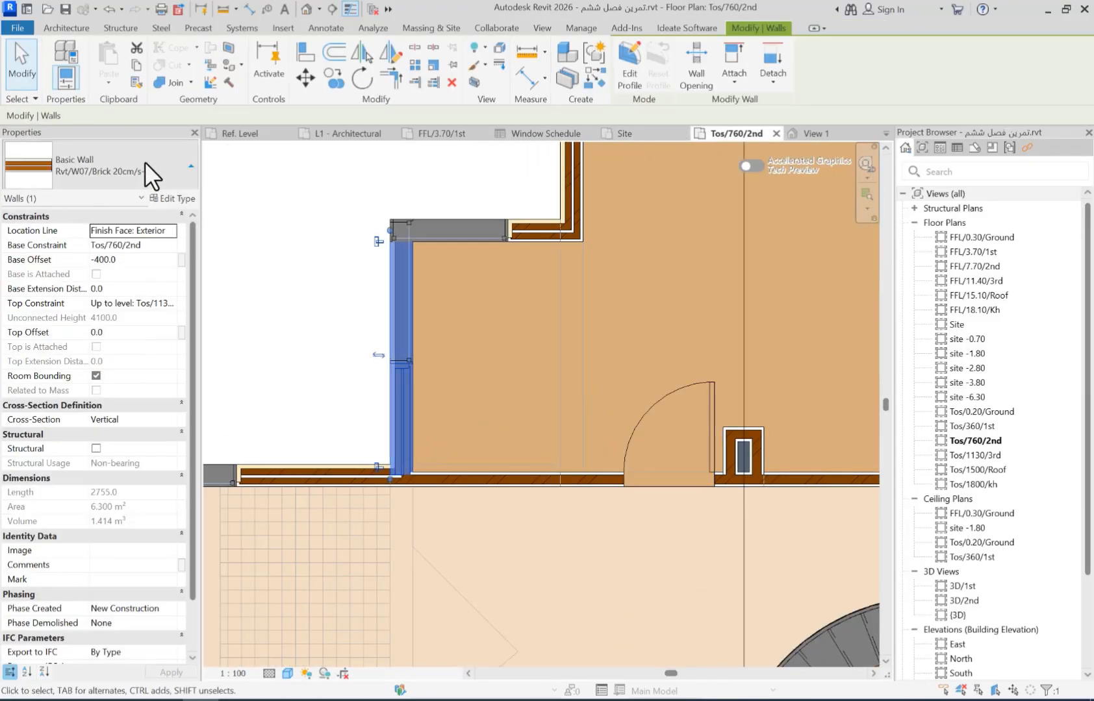
pyautogui.click(145, 162)
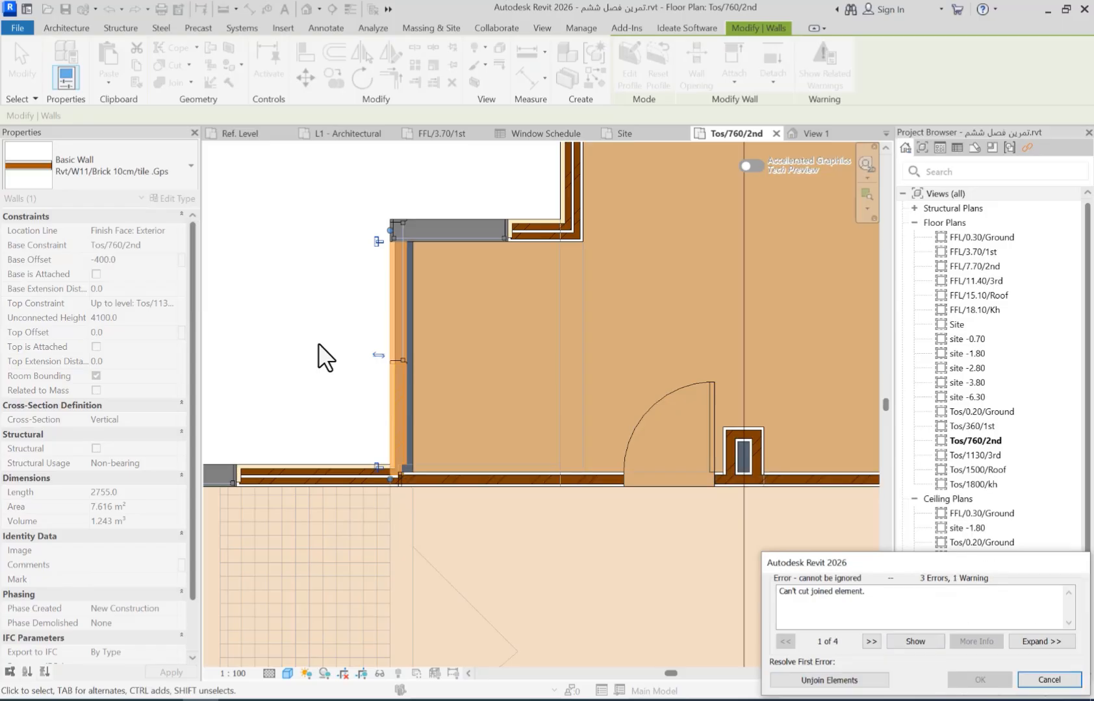
pyautogui.press('Return')
pyautogui.scroll(3, 378, 352)
pyautogui.click(410, 404)
pyautogui.click(320, 274)
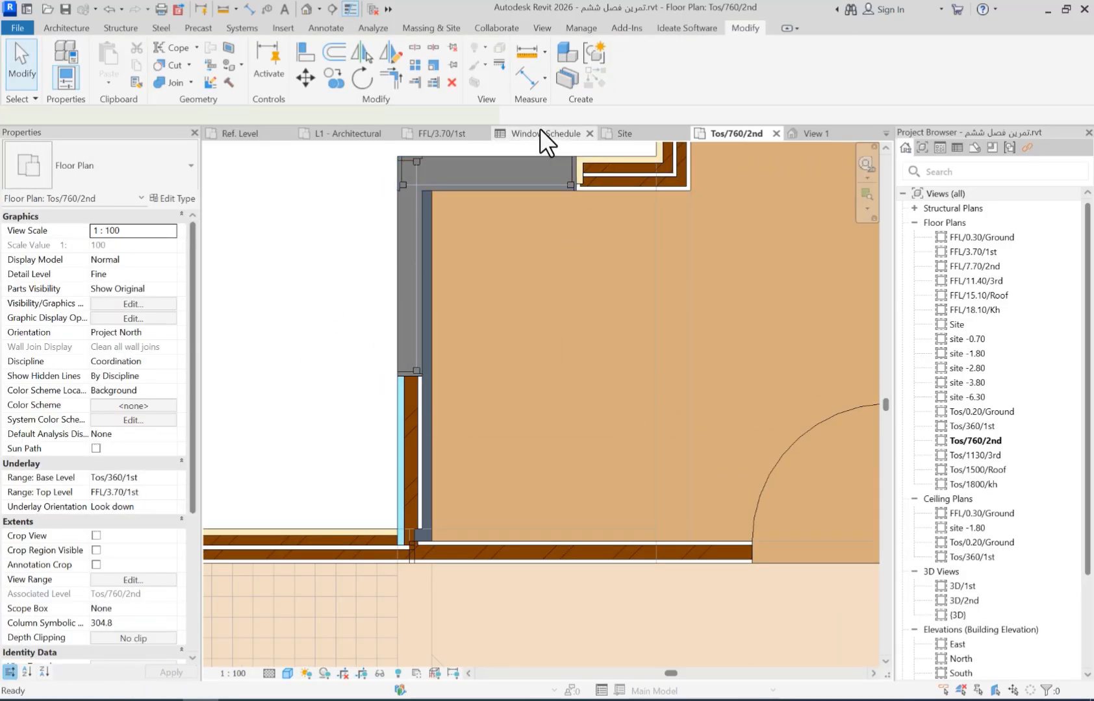
pyautogui.click(540, 133)
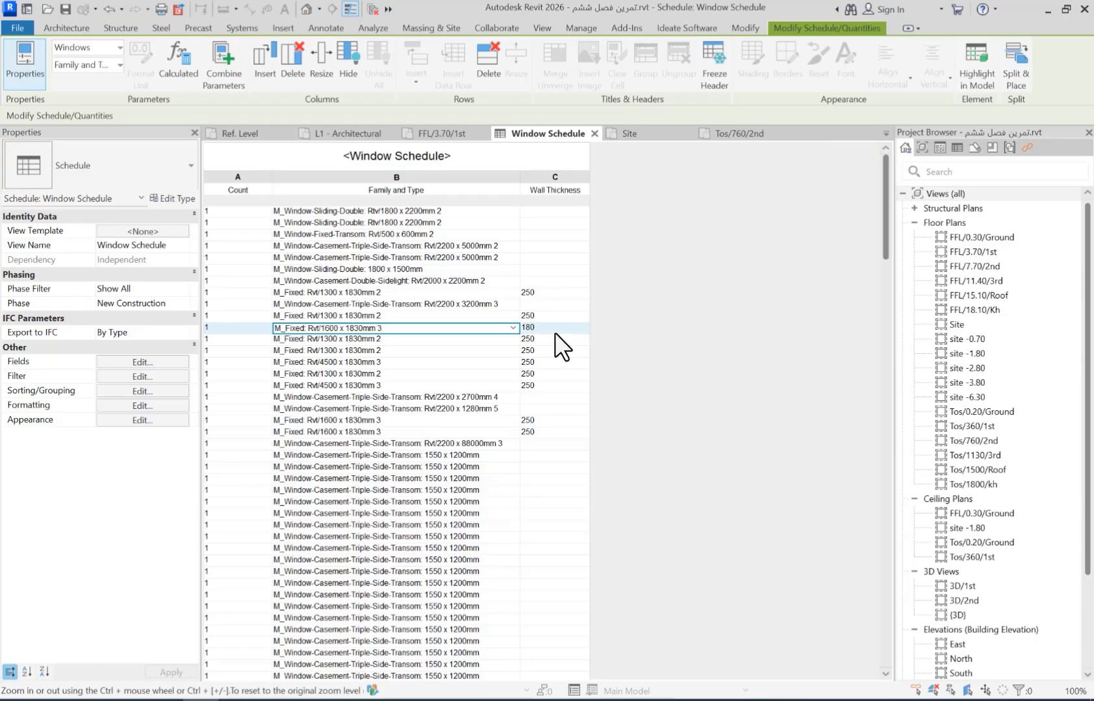